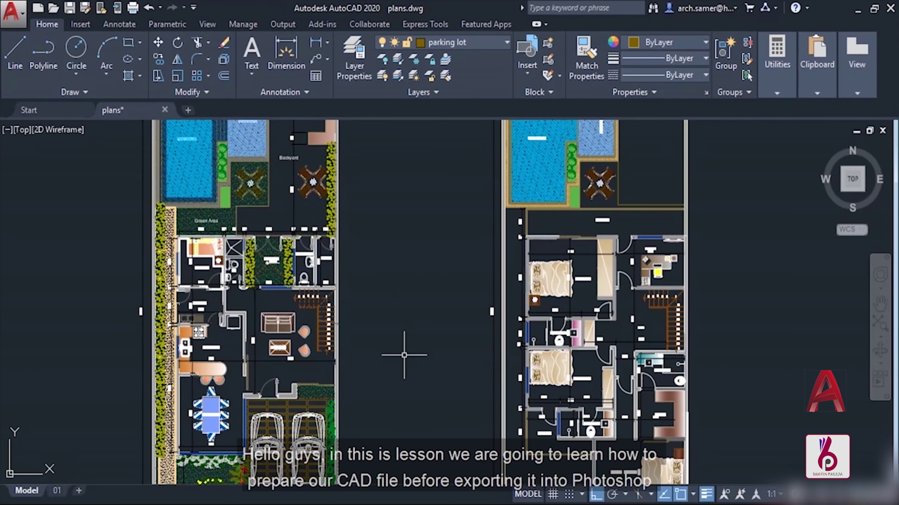
Pan and zoom across both floor plans, including a close-up of the garage entrance.
left_click_drag(374, 387, 491, 265)
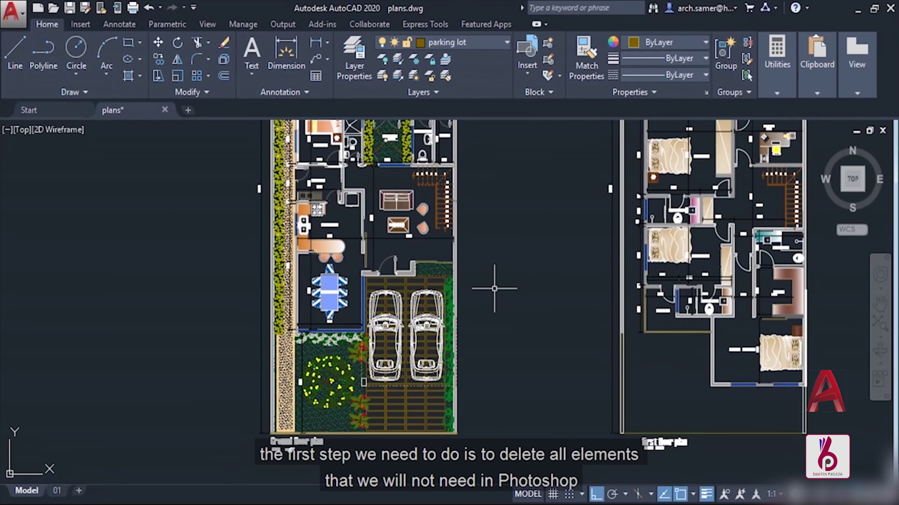
left_click_drag(442, 210, 438, 300)
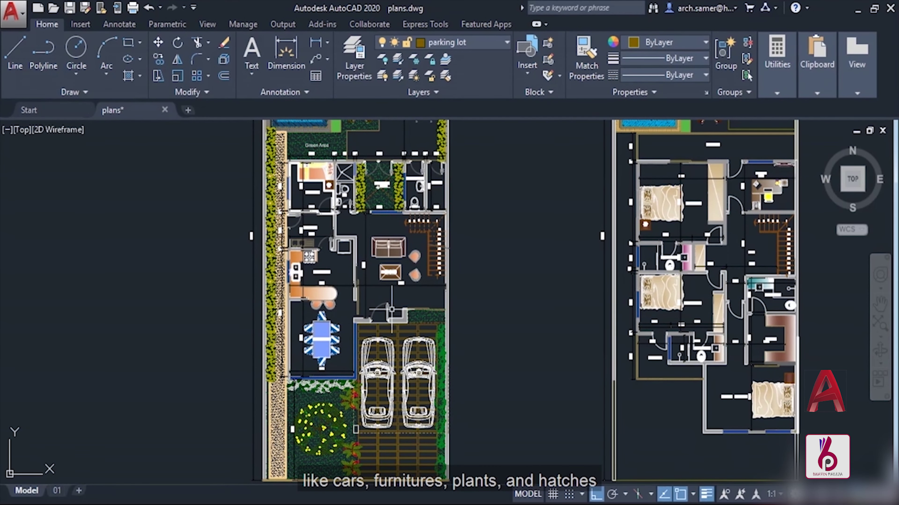
scroll(391, 309, "up", 4)
scroll(392, 309, "up", 2)
left_click_drag(408, 294, 438, 233)
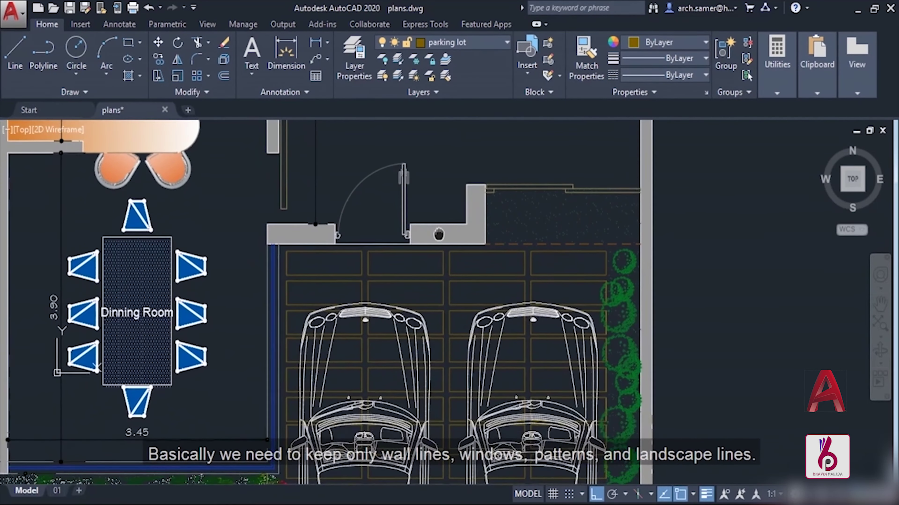
scroll(438, 234, "down", 2)
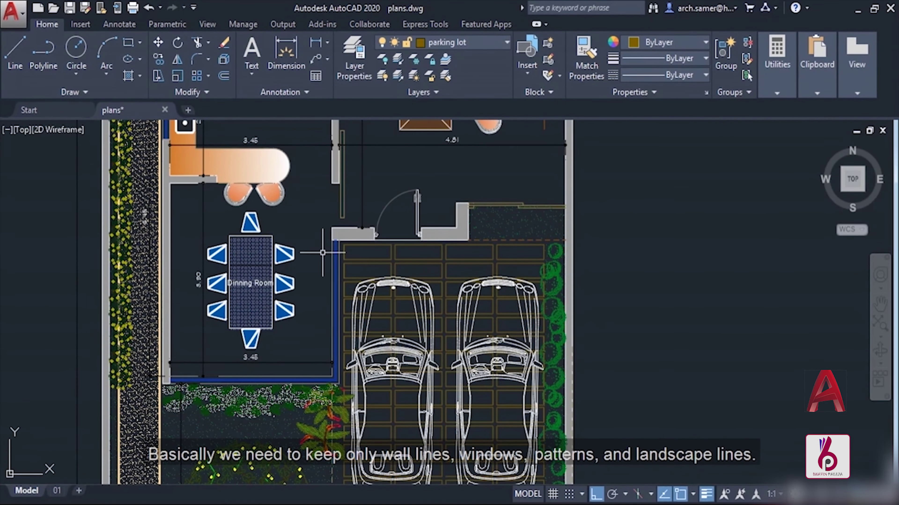
scroll(375, 252, "down", 5)
scroll(452, 226, "up", 2)
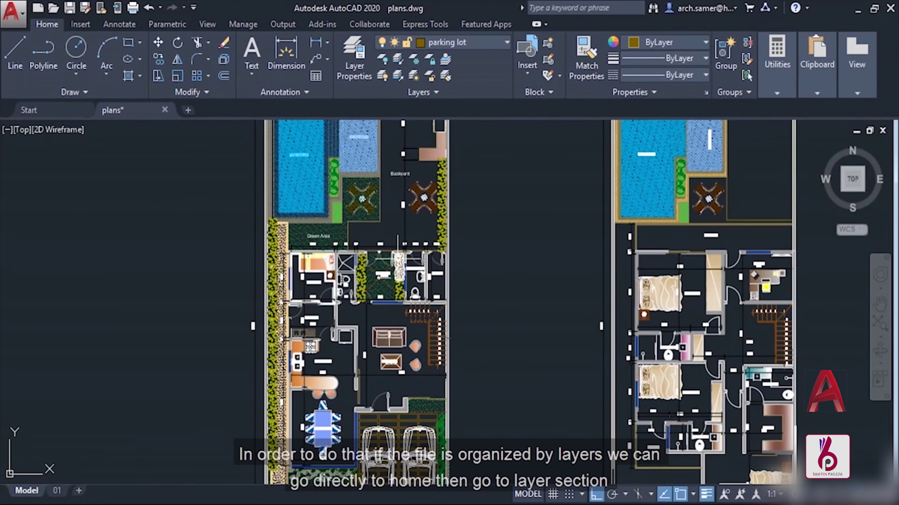
left_click_drag(554, 271, 418, 283)
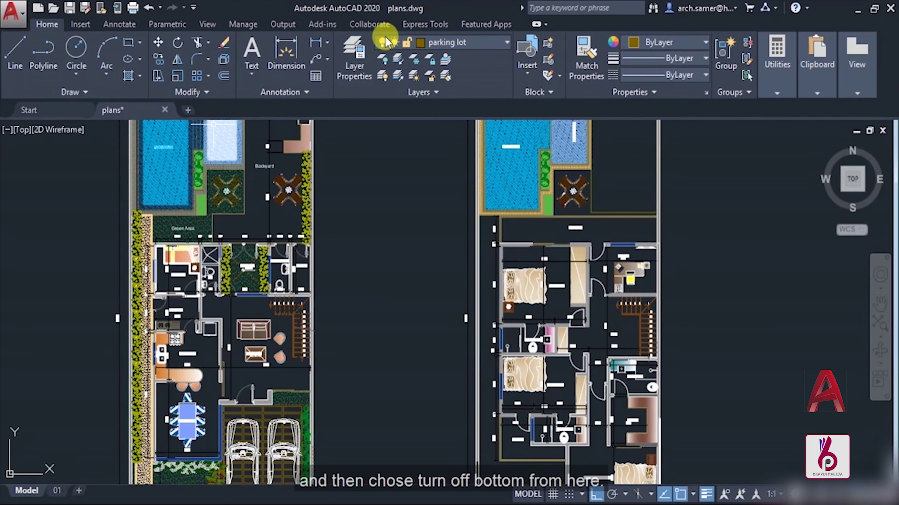
Turn off the furniture, pool and green-area hatch, and plant layers in both plans.
left_click(382, 59)
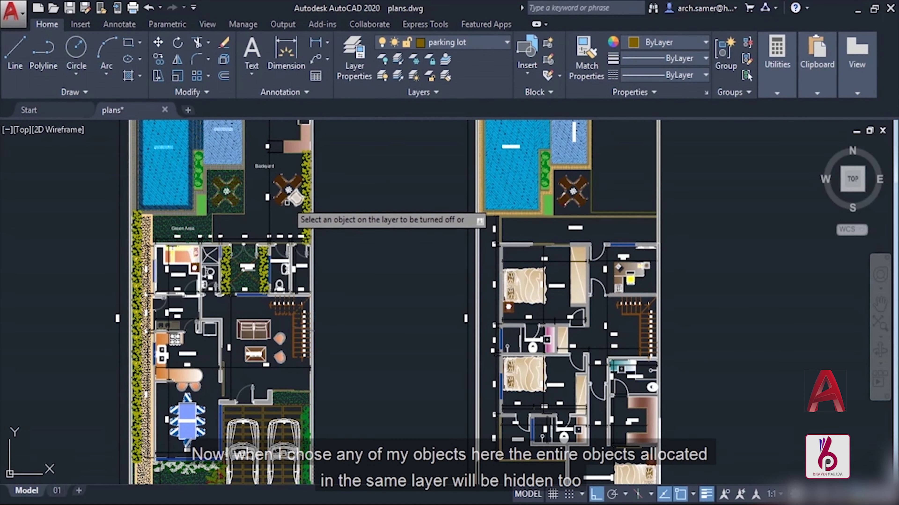
left_click(283, 198)
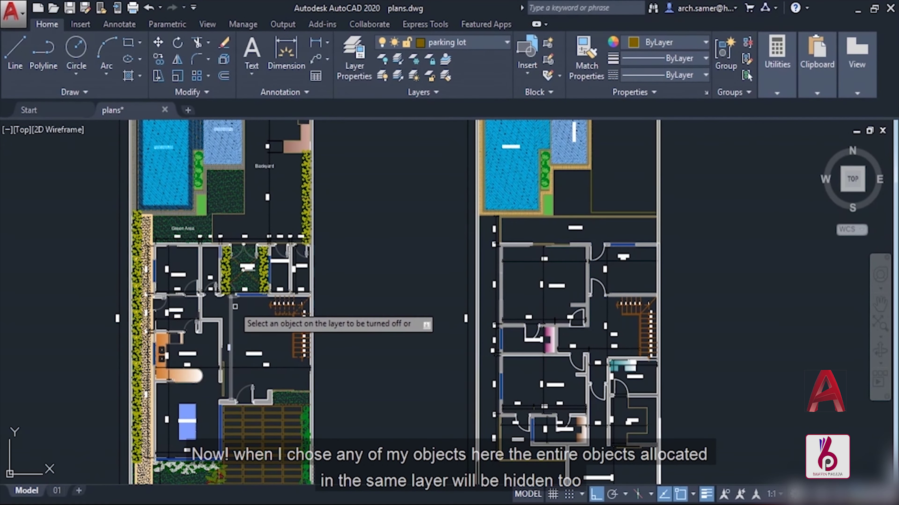
left_click(229, 196)
left_click(198, 213)
left_click(139, 227)
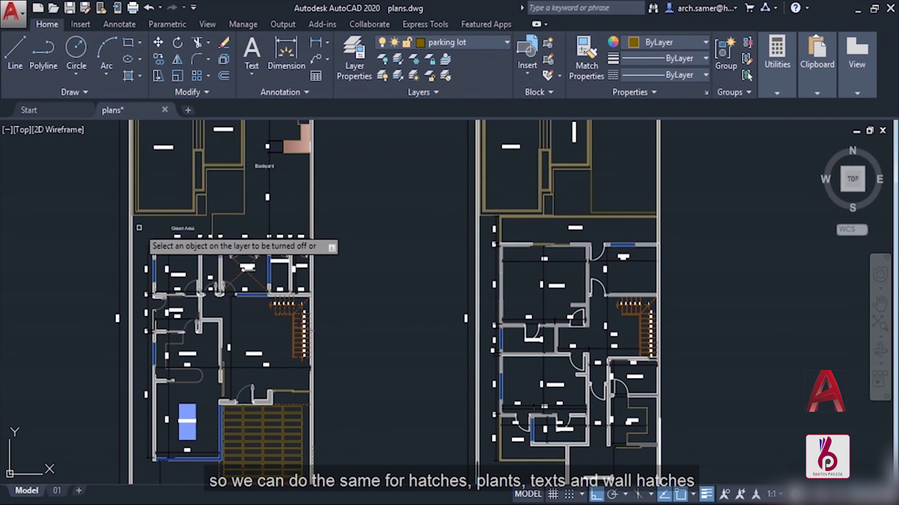
scroll(241, 361, "up", 5)
scroll(187, 280, "up", 1)
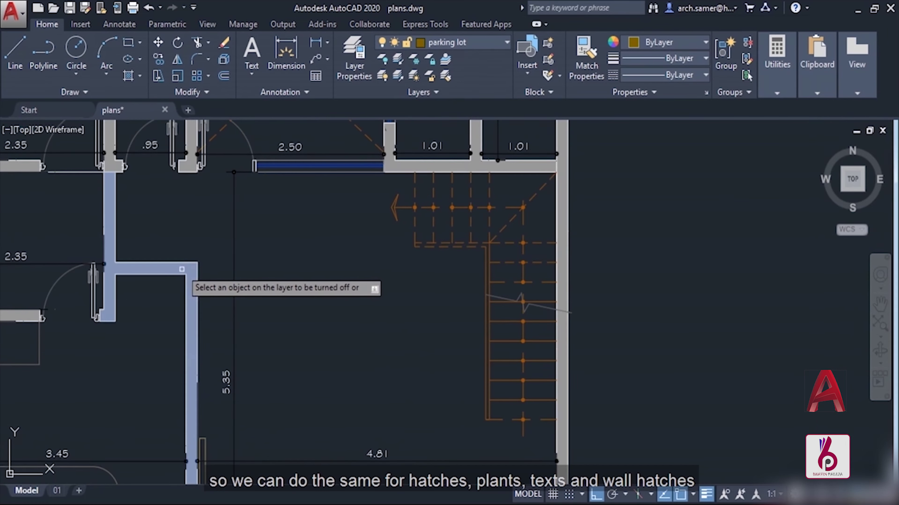
scroll(182, 269, "down", 5)
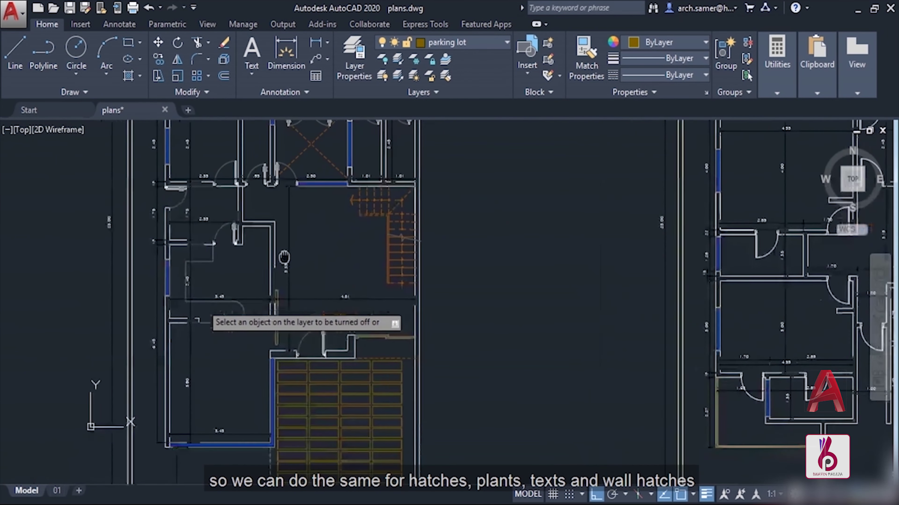
scroll(278, 282, "up", 2)
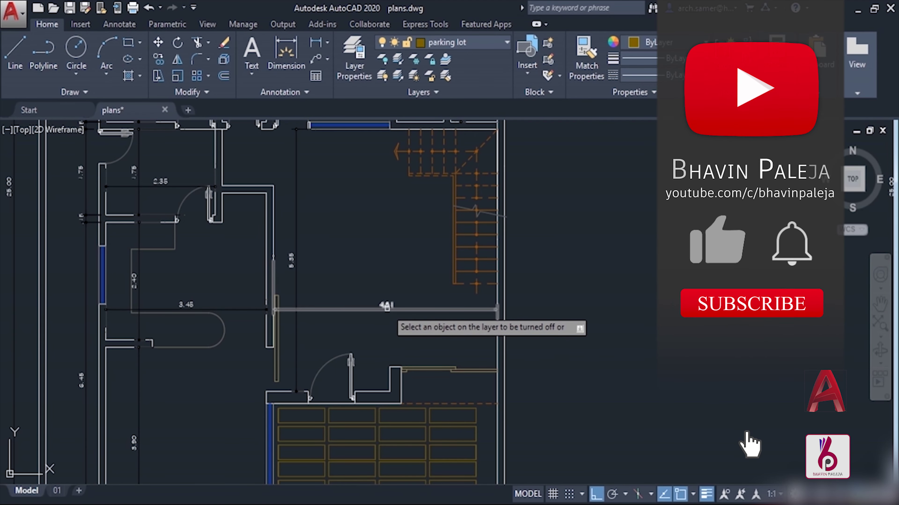
Pick the left outer wall to check its layer, then view the line weight list.
scroll(387, 308, "down", 1)
scroll(387, 307, "down", 2)
scroll(387, 307, "down", 2)
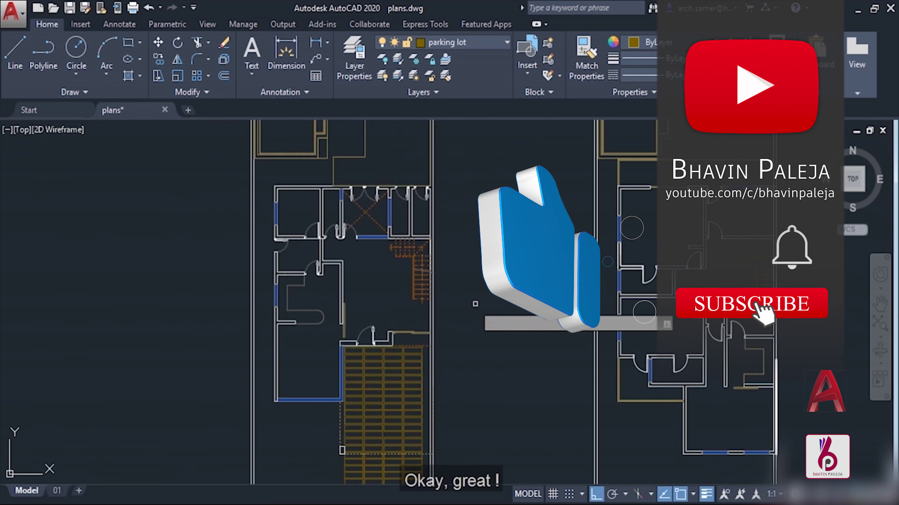
scroll(394, 328, "down", 2)
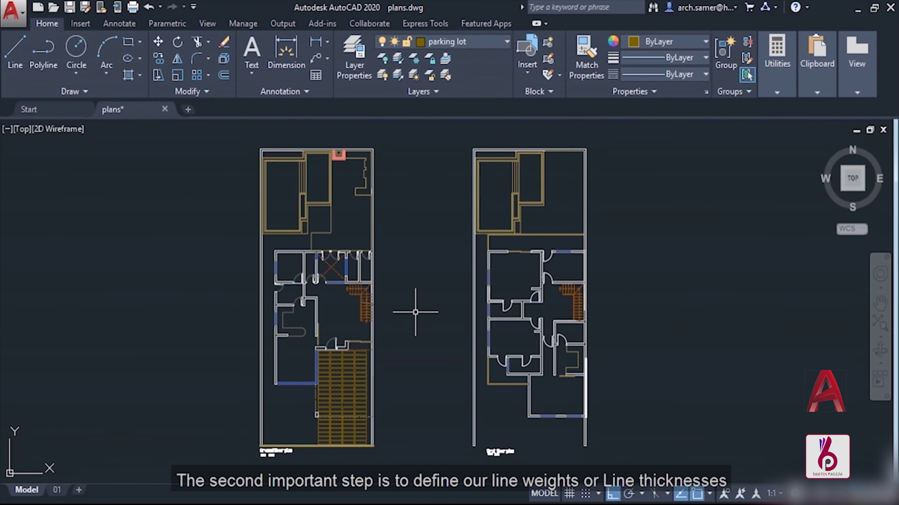
left_click(242, 311)
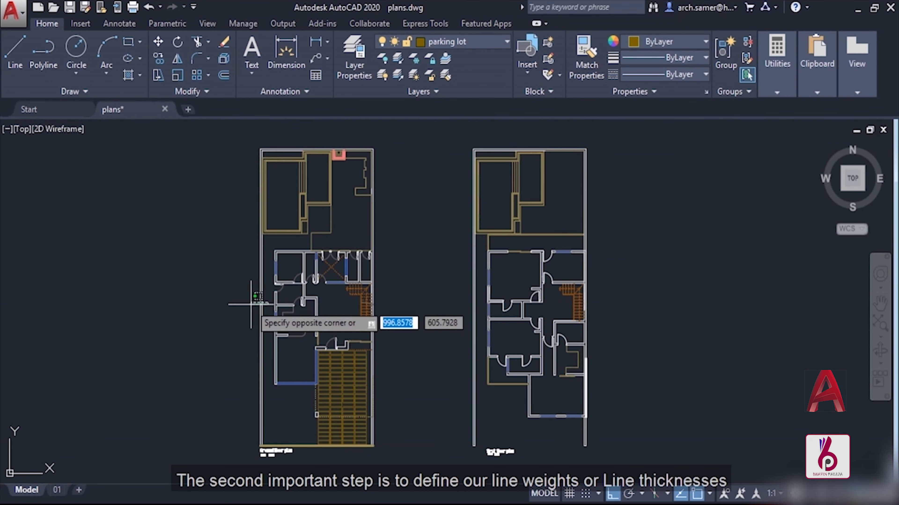
left_click(266, 365)
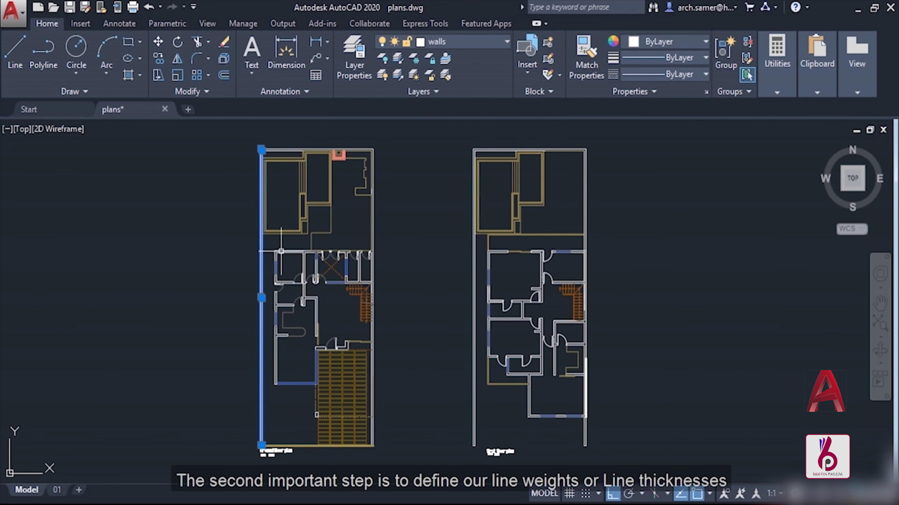
key("Escape")
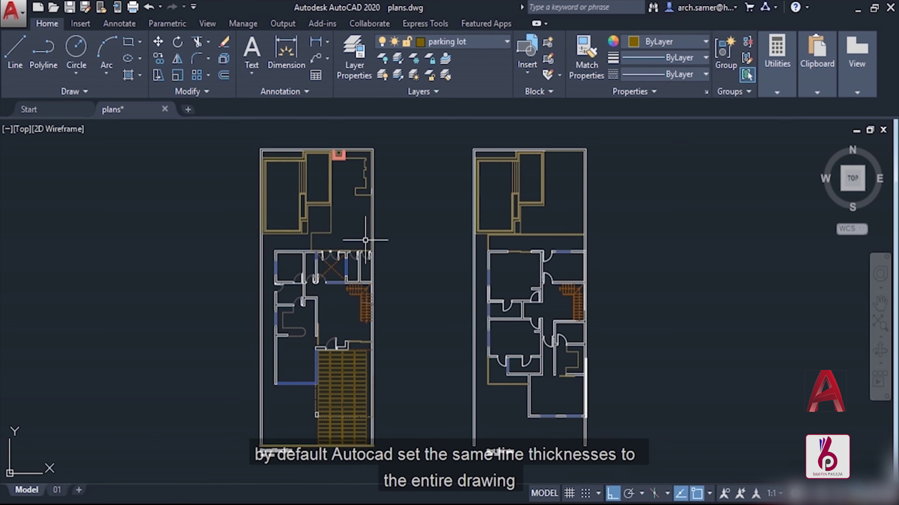
left_click(671, 58)
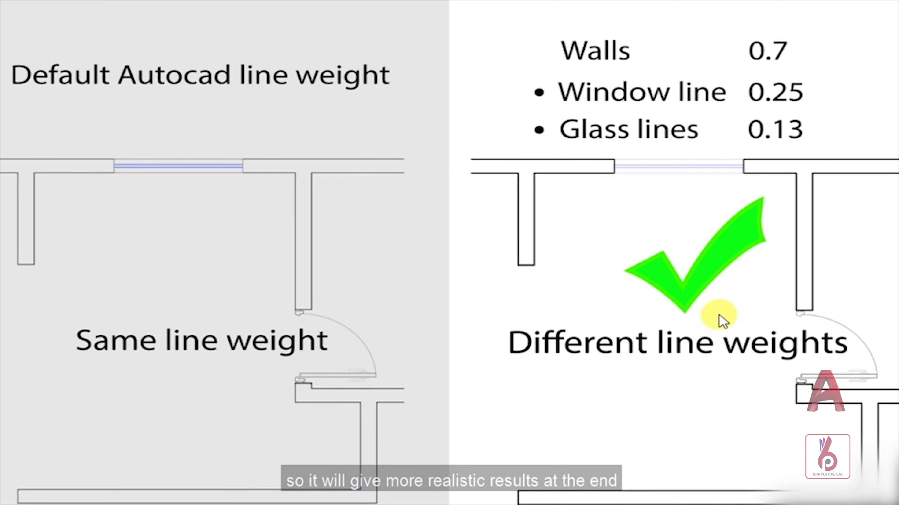
key("alt+Tab")
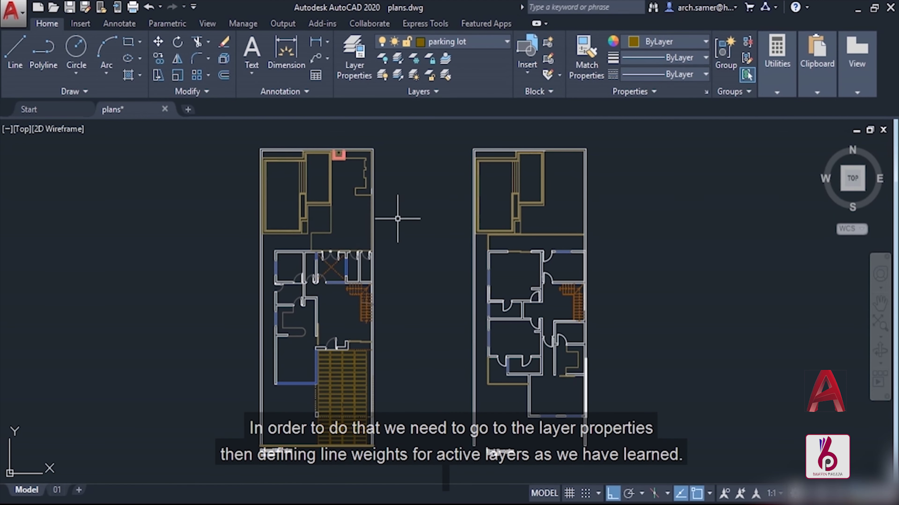
Set the walls layer lineweight to 0.70 mm and the window line layer to 0.25 mm.
left_click(349, 62)
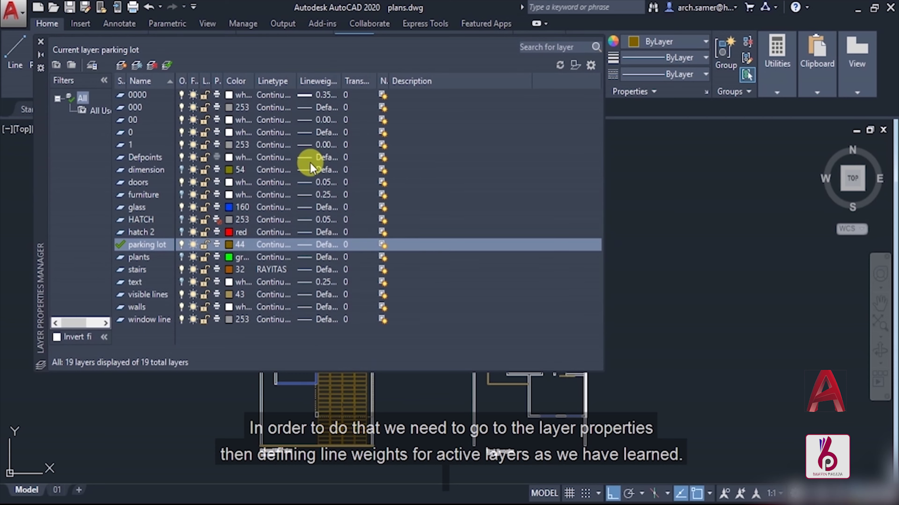
left_click(304, 308)
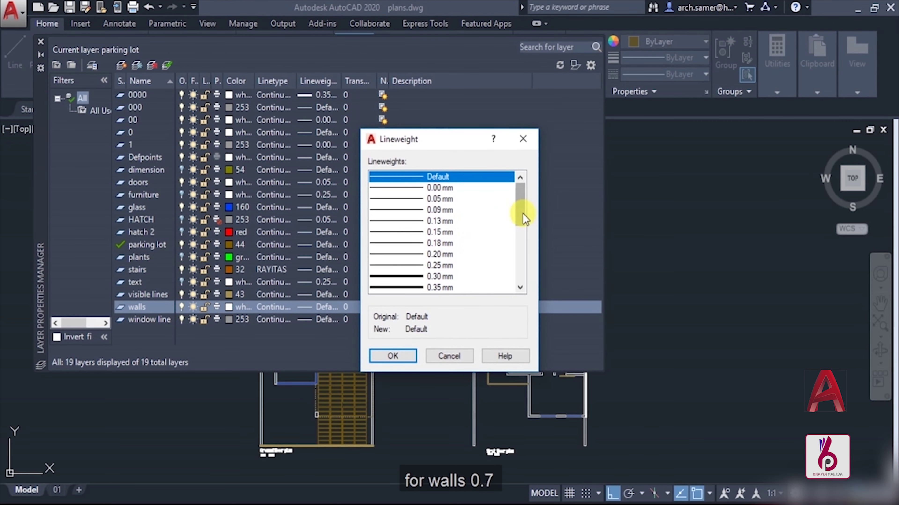
left_click_drag(522, 214, 523, 230)
left_click(460, 288)
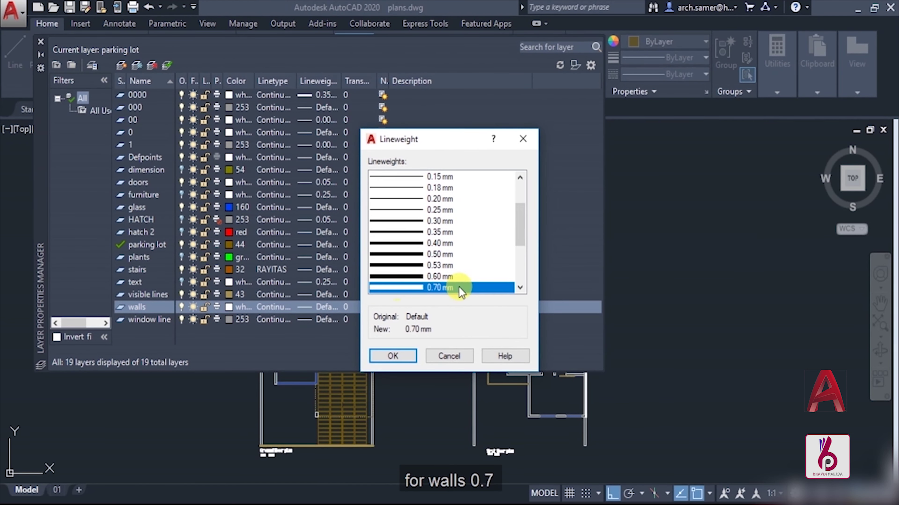
left_click(400, 356)
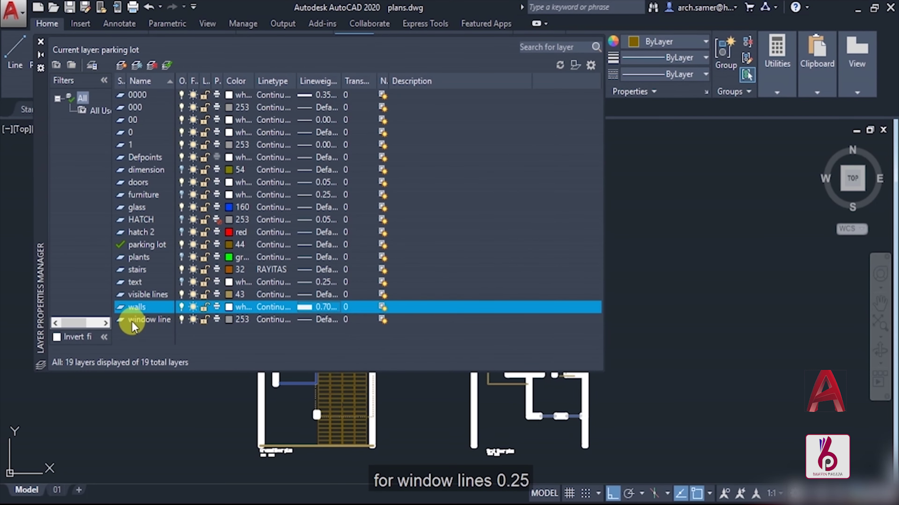
left_click(305, 321)
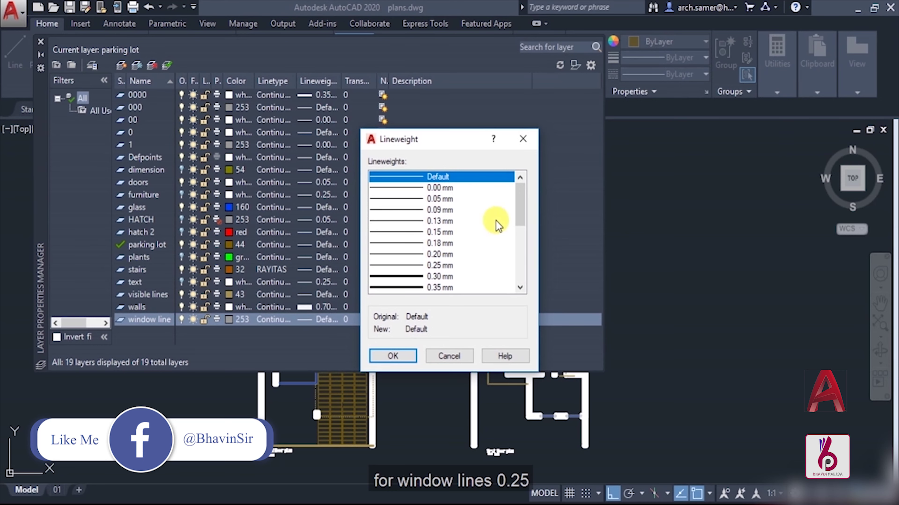
double_click(414, 266)
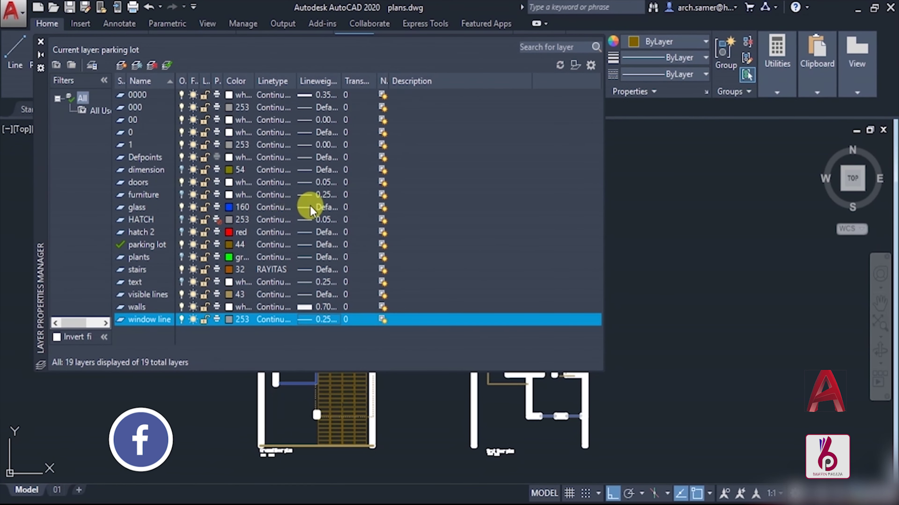
Give the glass and stairs layers 0.15 mm lineweights and close the layer palette.
left_click(310, 207)
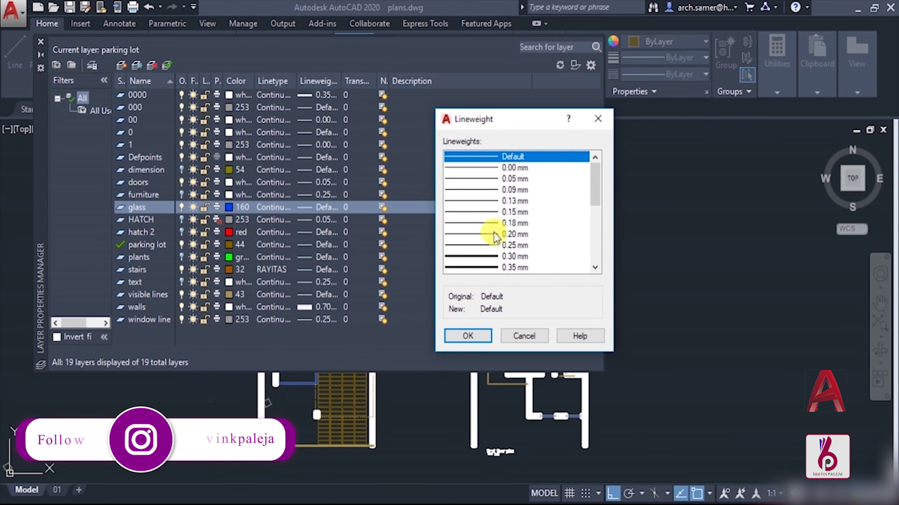
left_click(481, 212)
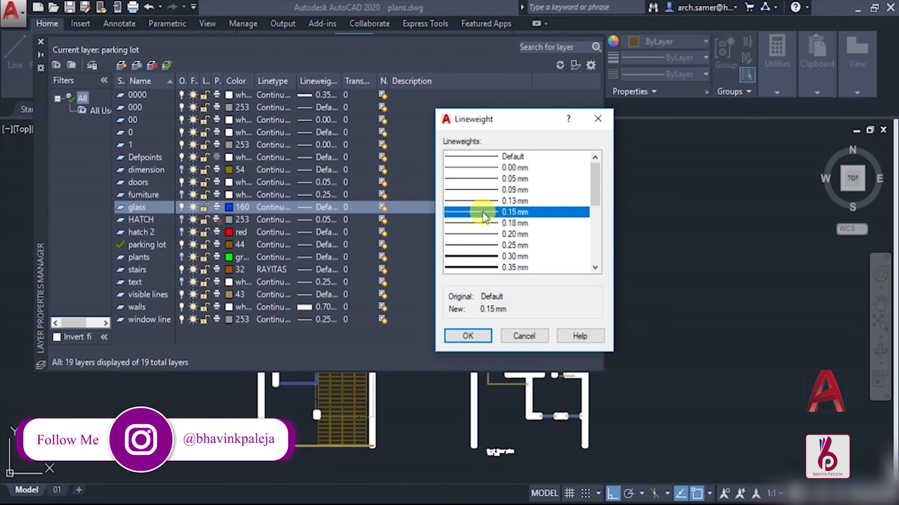
left_click(467, 336)
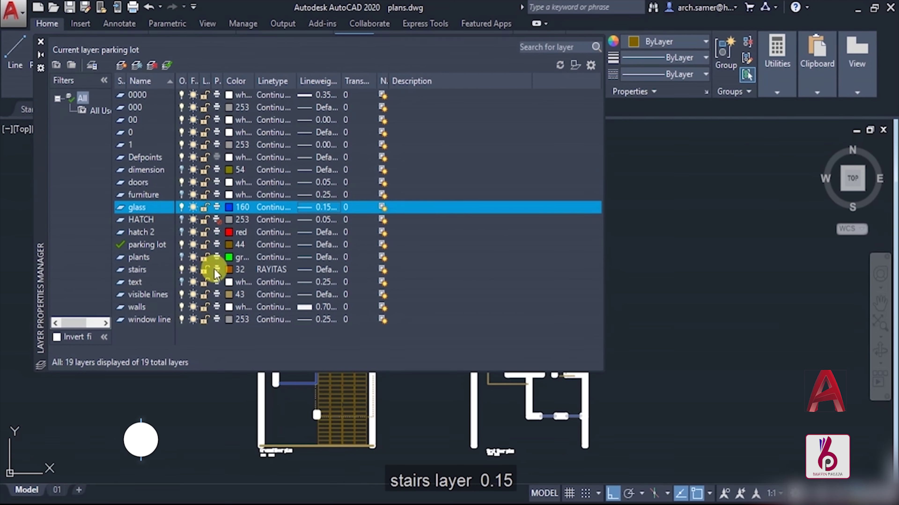
left_click(305, 269)
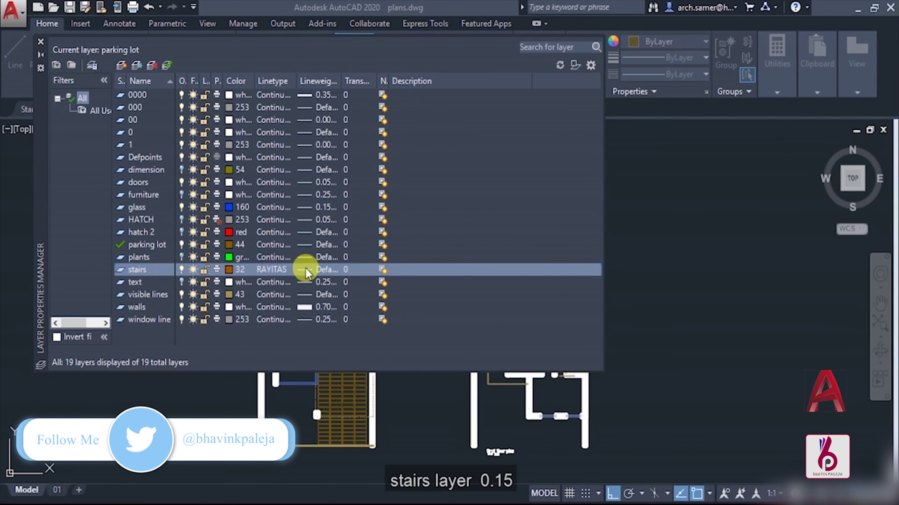
left_click(478, 214)
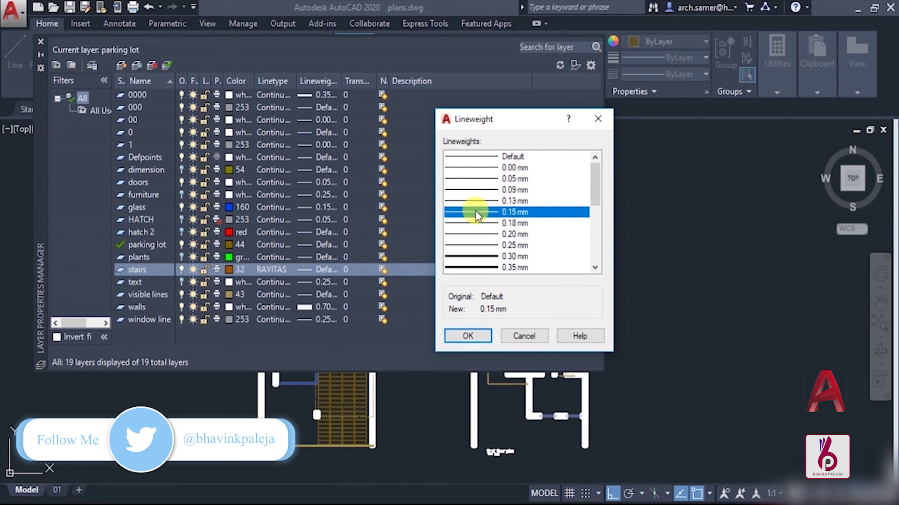
left_click(470, 336)
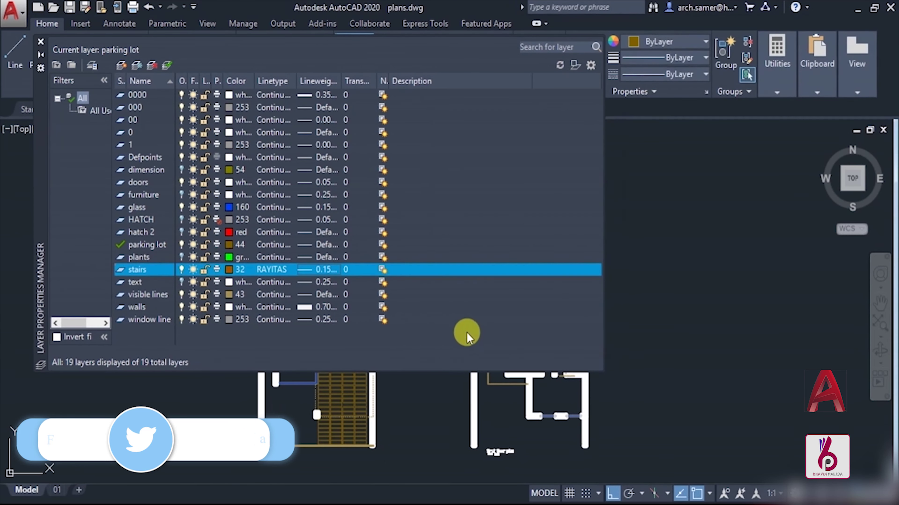
left_click(41, 42)
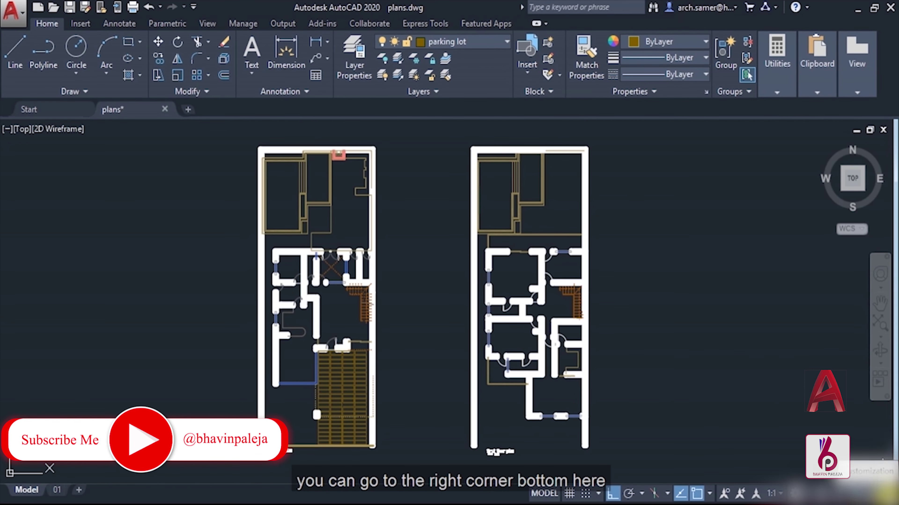
Add the LineWeight toggle to the status bar and switch lineweight display off and on.
left_click(886, 493)
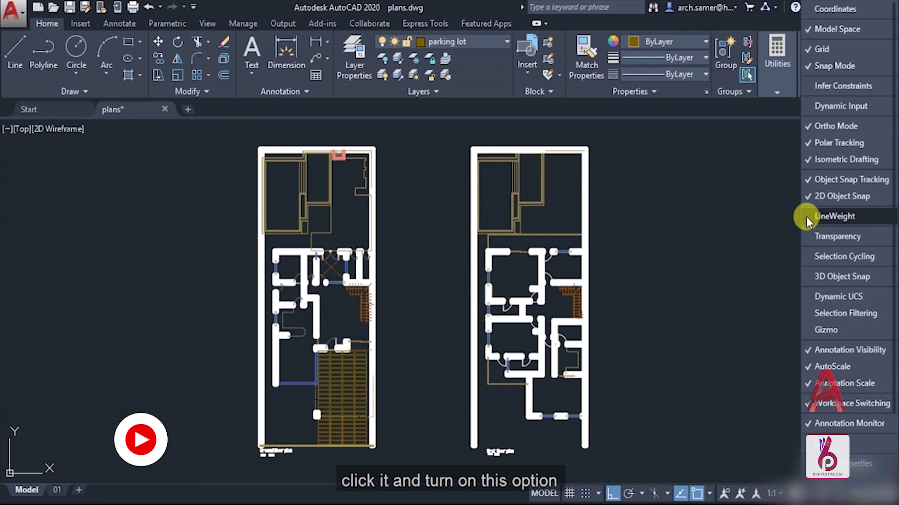
left_click(848, 218)
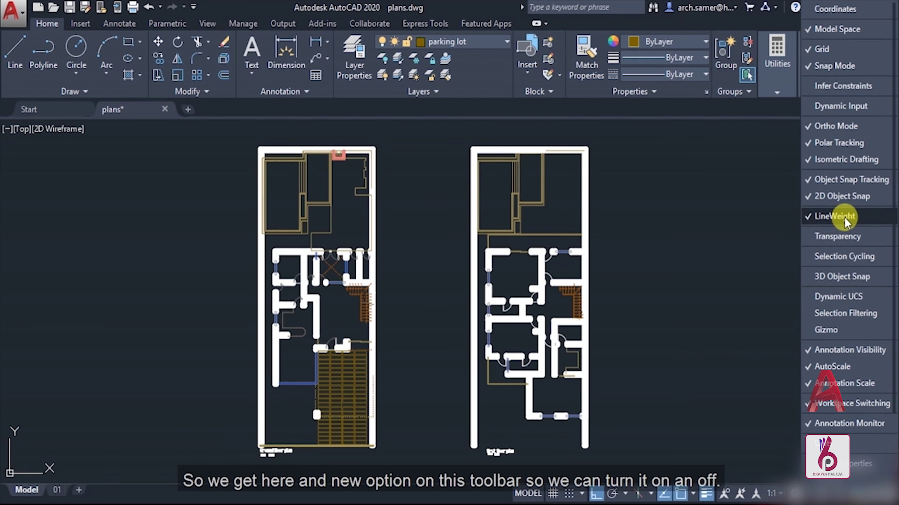
left_click(709, 496)
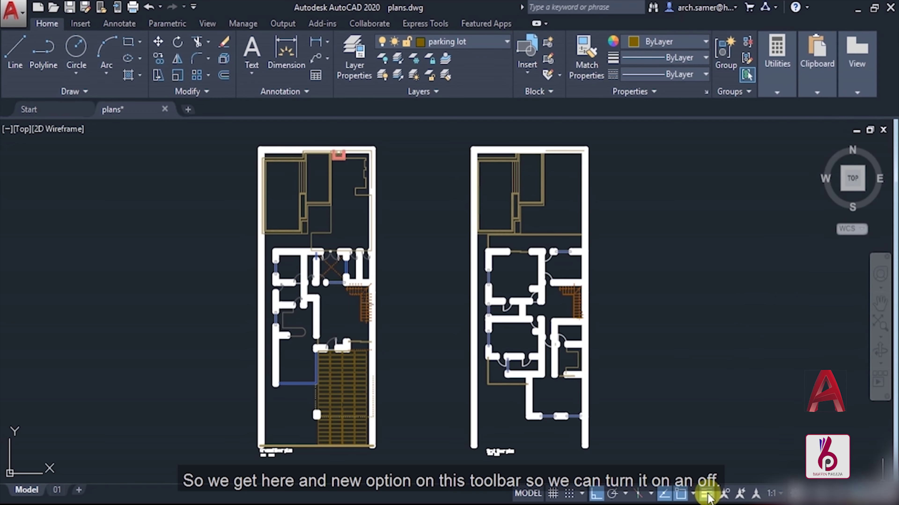
left_click(706, 495)
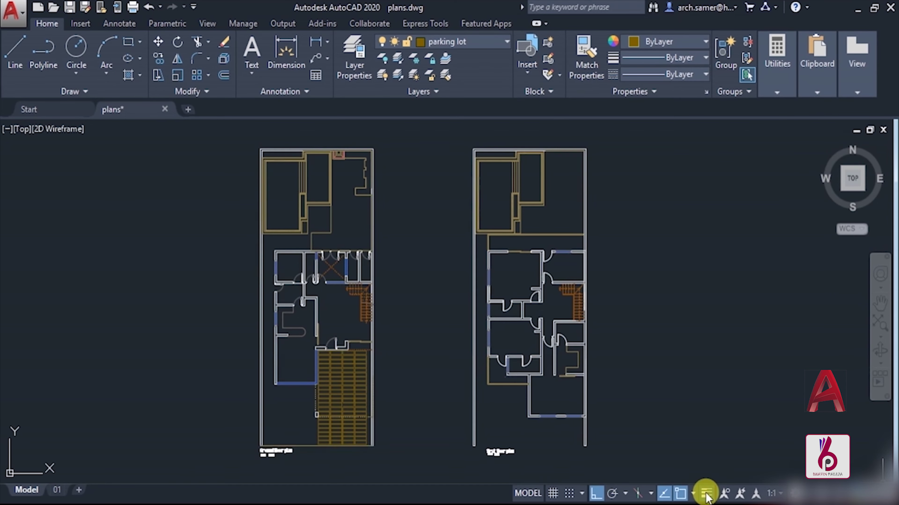
left_click(706, 496)
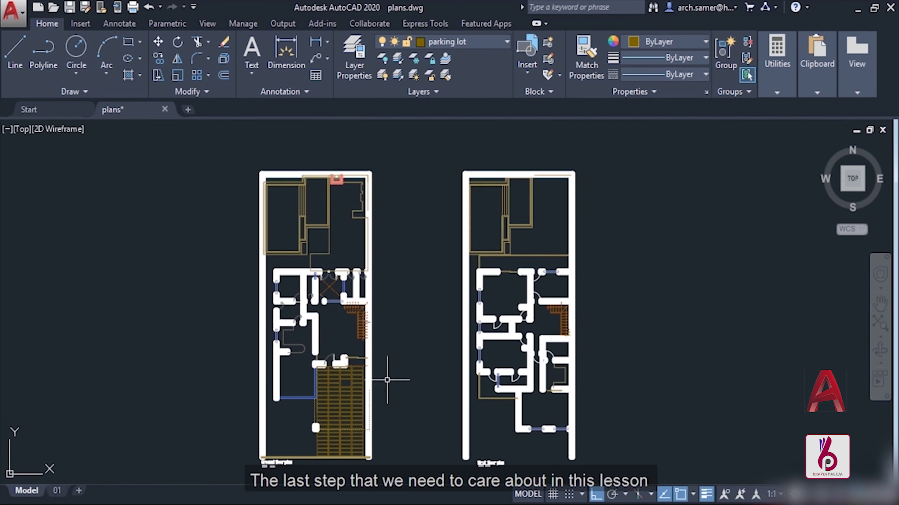
Extend the short vertical wall line up to meet the top wall.
scroll(282, 358, "up", 4)
scroll(282, 358, "up", 2)
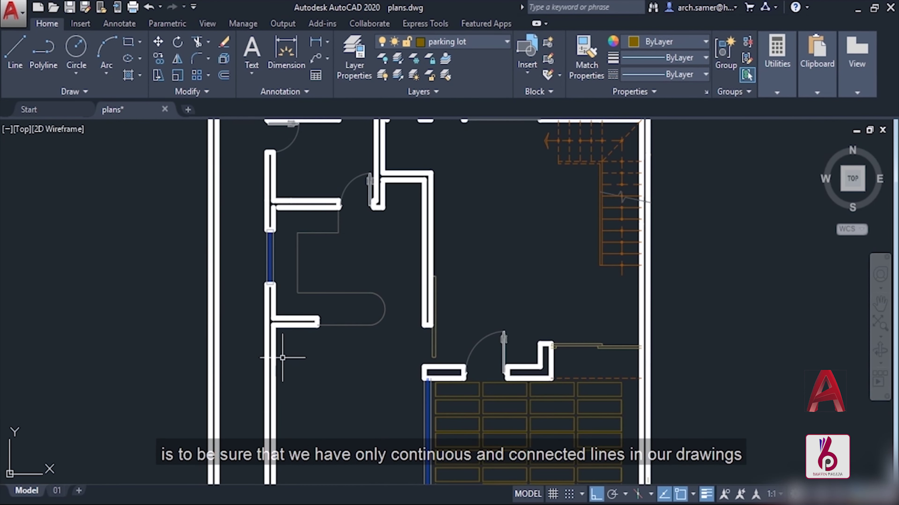
scroll(404, 297, "up", 3)
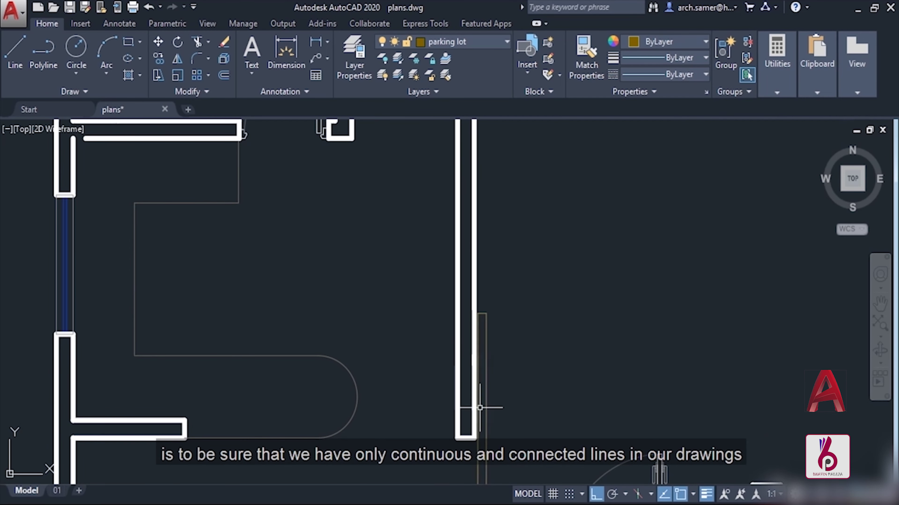
left_click_drag(459, 196, 452, 318)
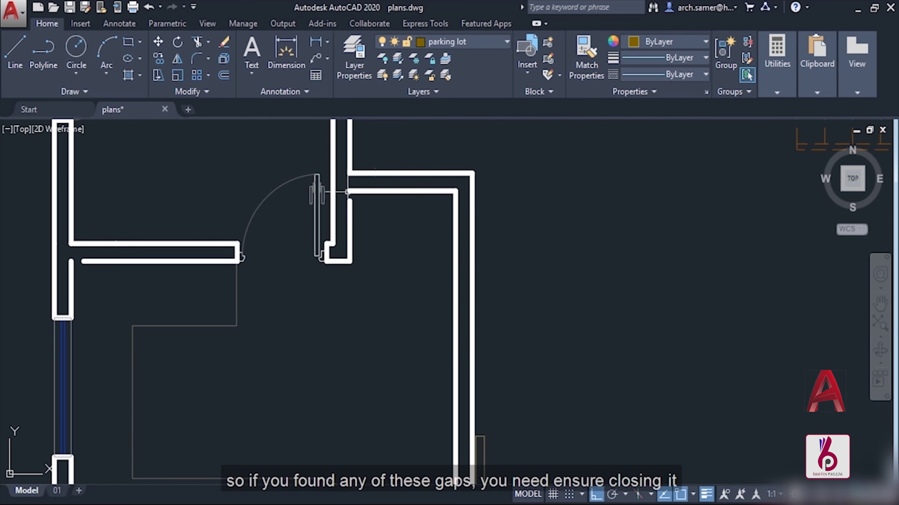
scroll(344, 192, "up", 4)
left_click(357, 221)
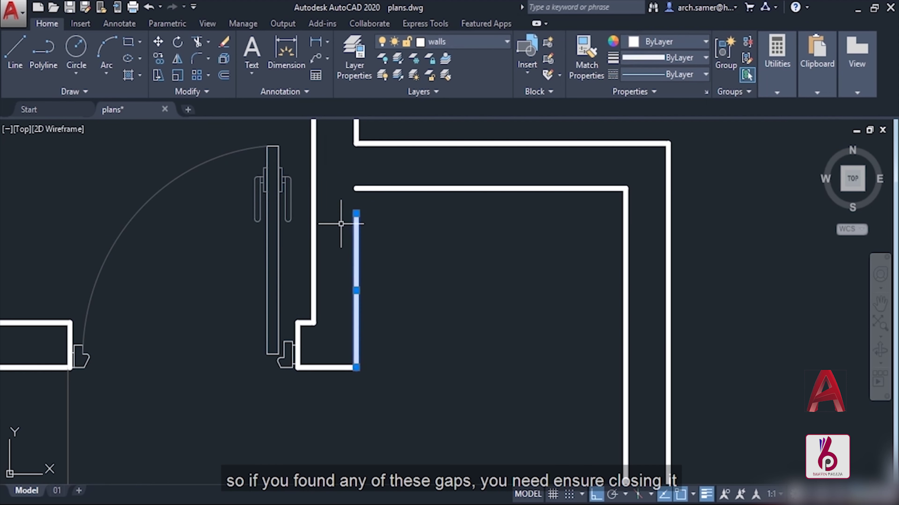
left_click(357, 214)
left_click(357, 189)
Stretch the lower horizontal wall line left to meet the vertical wall.
scroll(287, 225, "down", 2)
left_click_drag(264, 238, 563, 193)
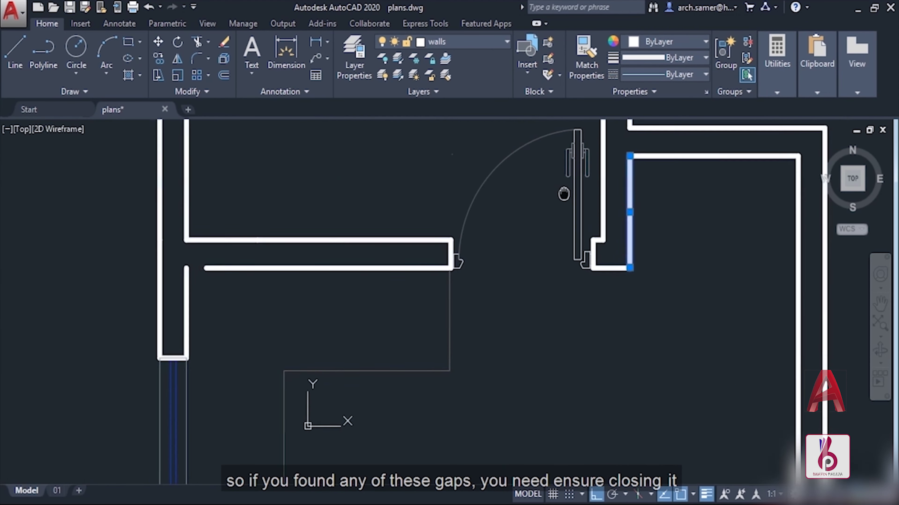
scroll(291, 245, "up", 2)
left_click(430, 222)
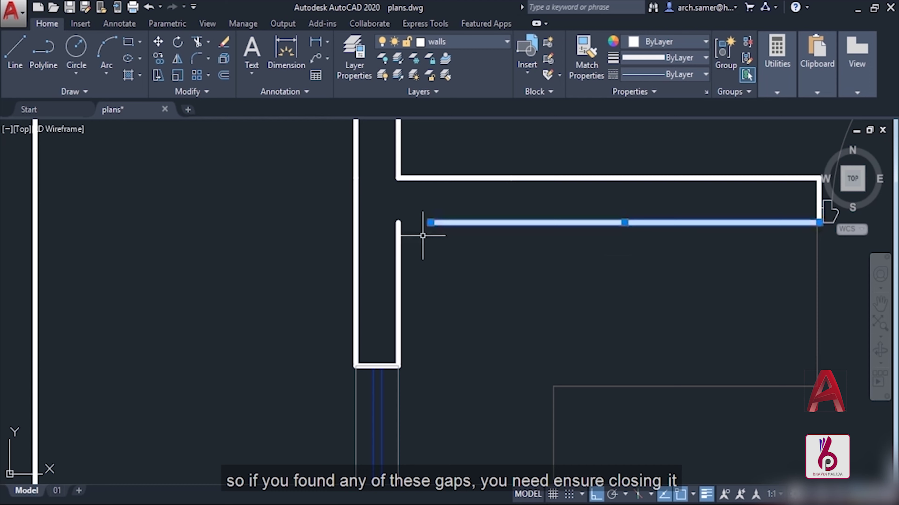
left_click(430, 223)
left_click(398, 222)
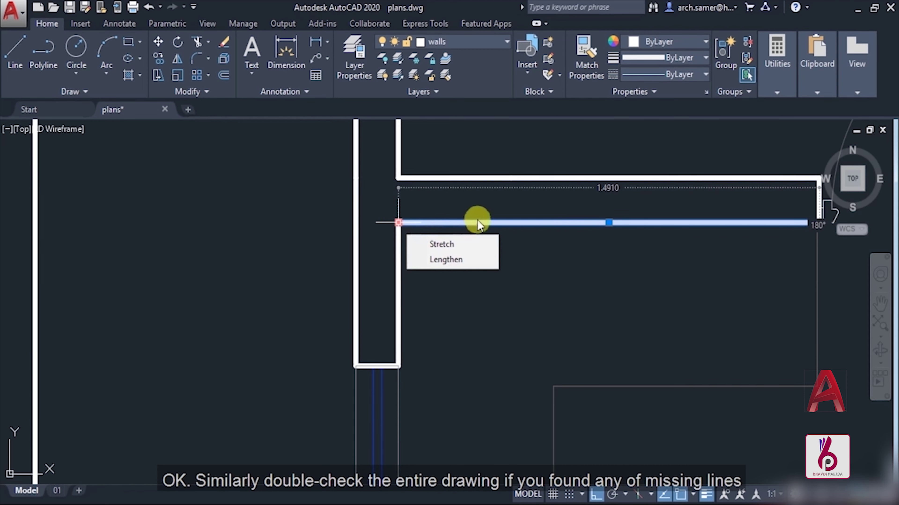
scroll(506, 261, "down", 2)
scroll(437, 233, "down", 2)
key("Escape")
Copy the double line between parking rows to complete the missing rectangle edge.
left_click_drag(458, 231, 453, 247)
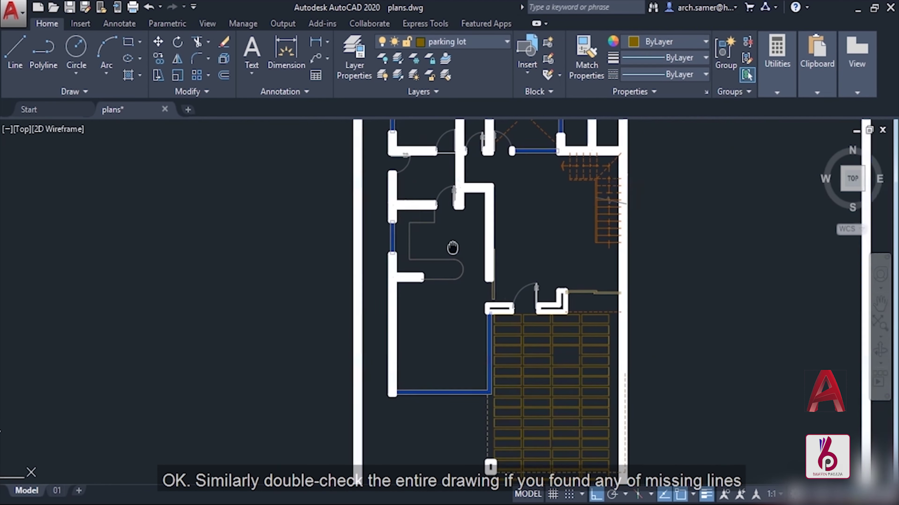
scroll(453, 248, "down", 2)
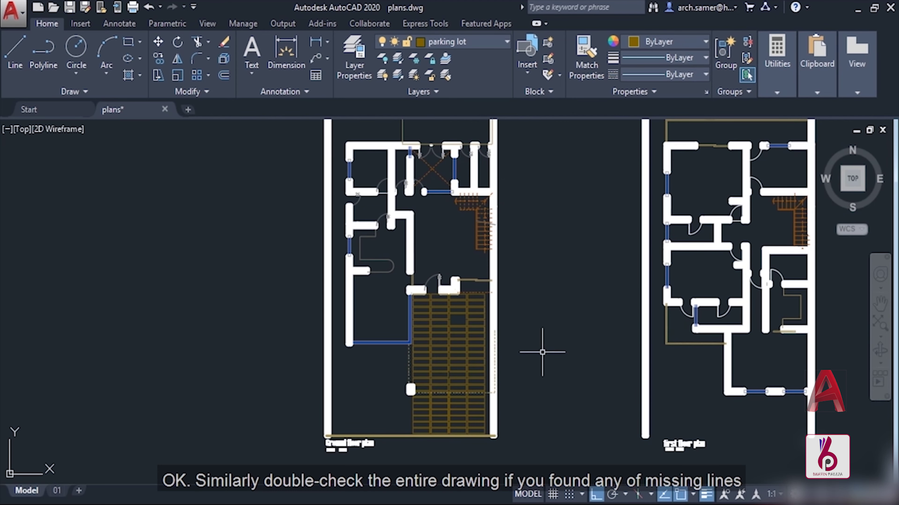
scroll(487, 318, "up", 6)
scroll(457, 321, "up", 2)
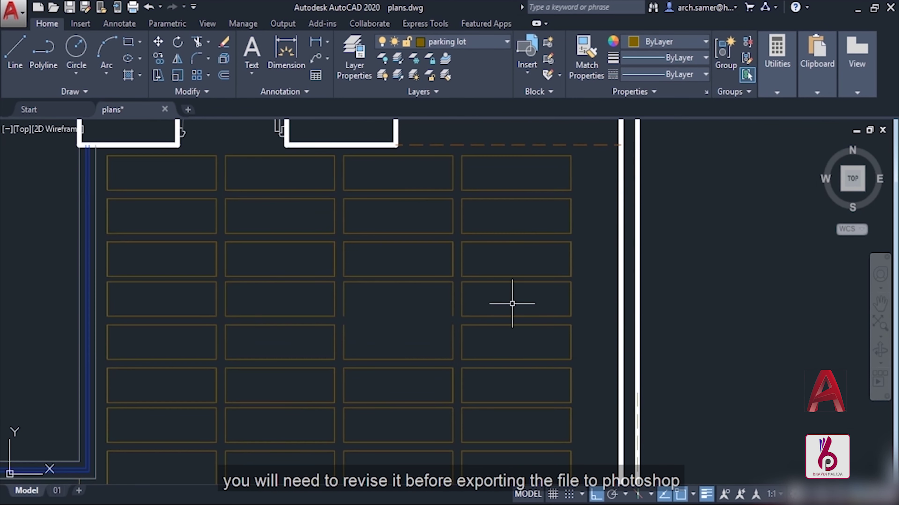
left_click(512, 305)
left_click(473, 357)
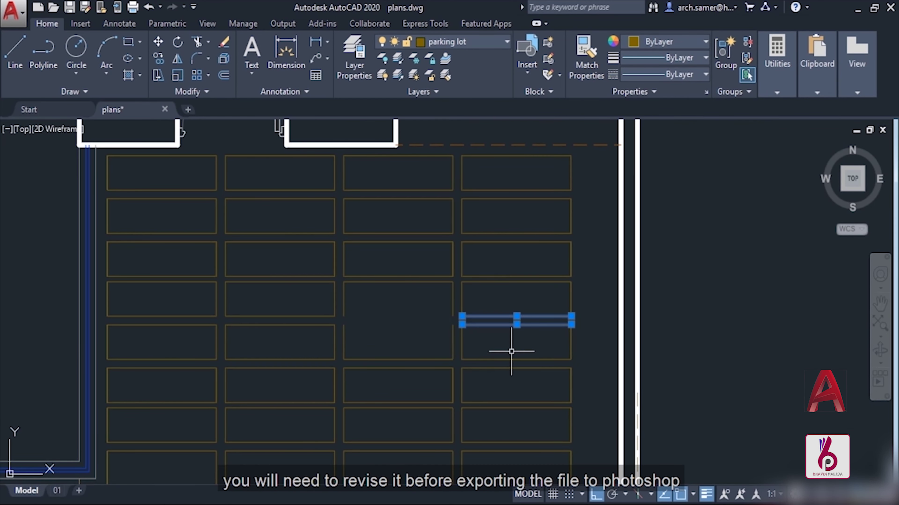
left_click(530, 313)
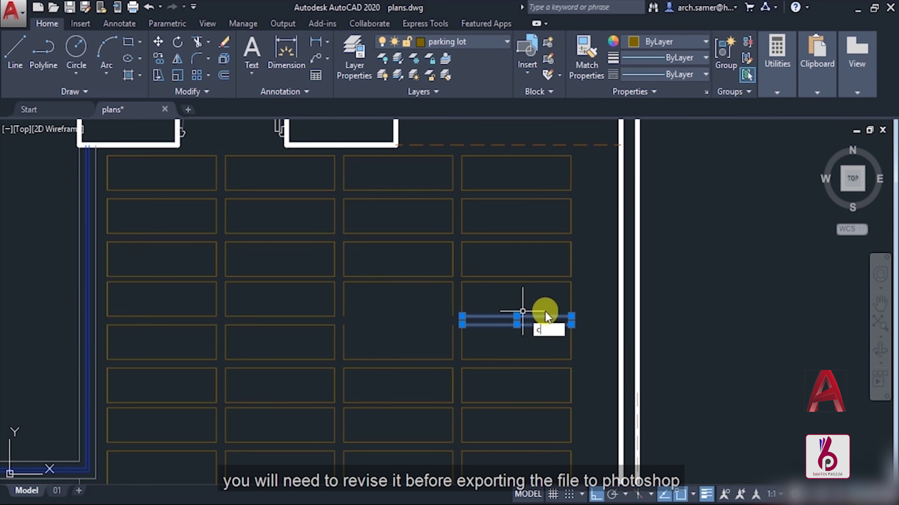
scroll(545, 315, "up", 2)
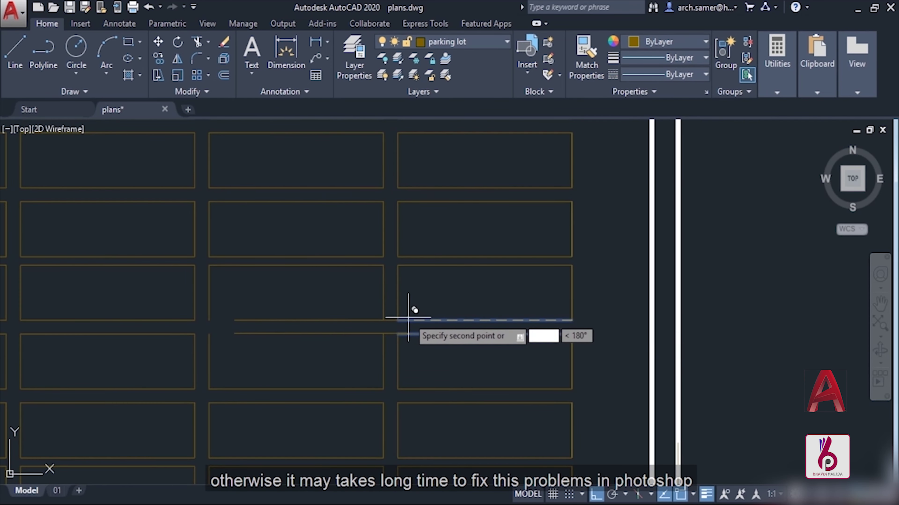
left_click(389, 315)
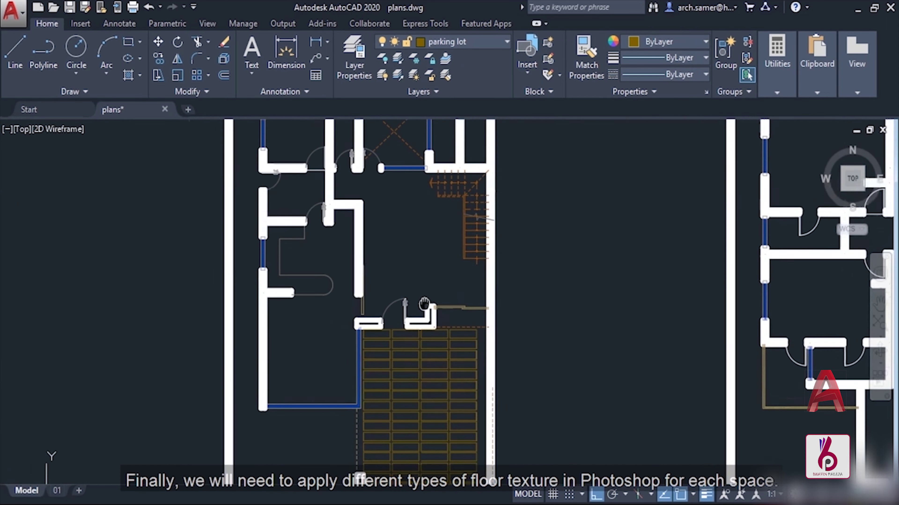
left_click_drag(424, 303, 400, 300)
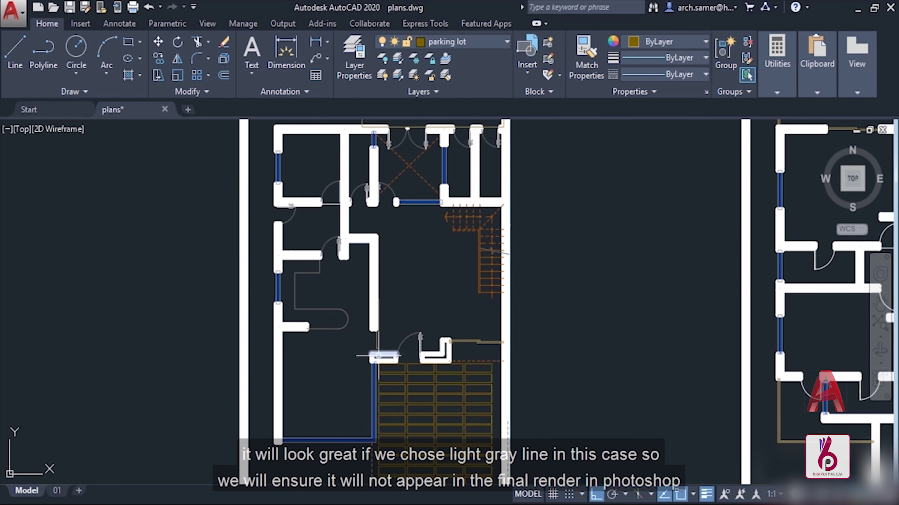
Set new lines to light gray 199,200,202 with a 0.05 mm lineweight.
scroll(363, 338, "up", 3)
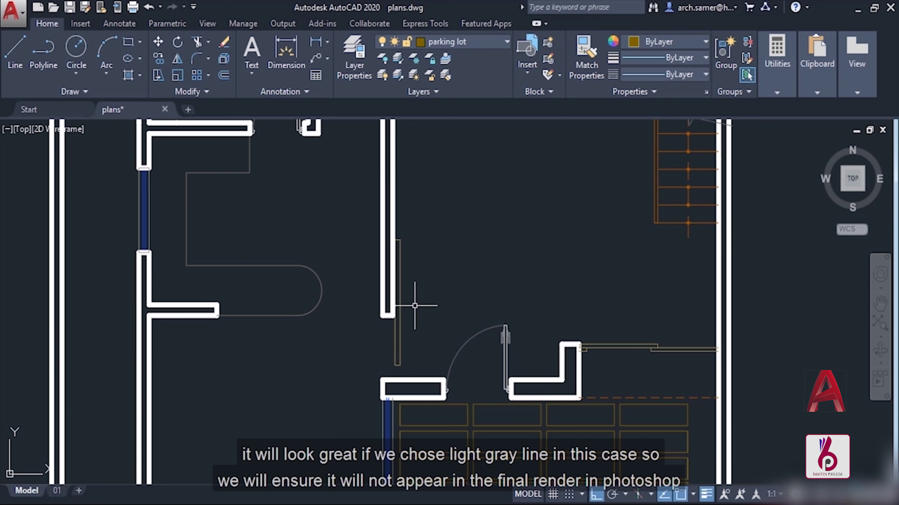
left_click(650, 42)
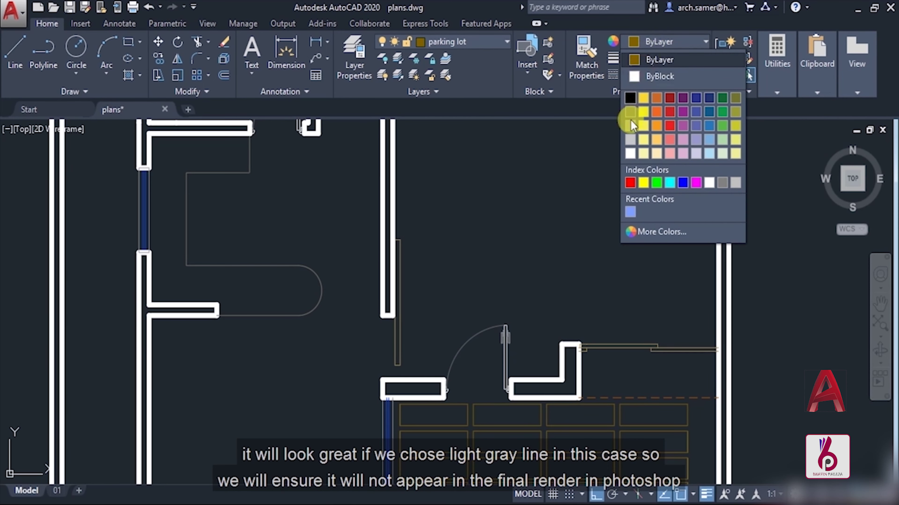
left_click(629, 137)
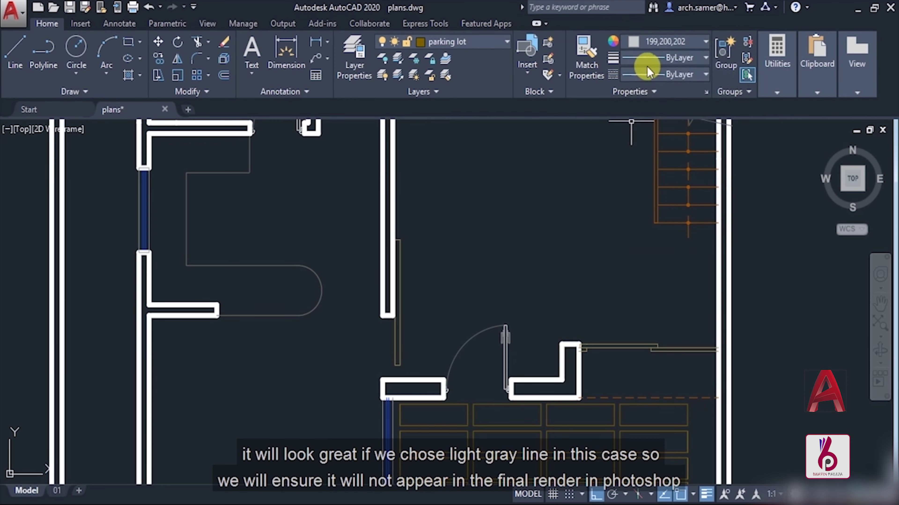
left_click(652, 56)
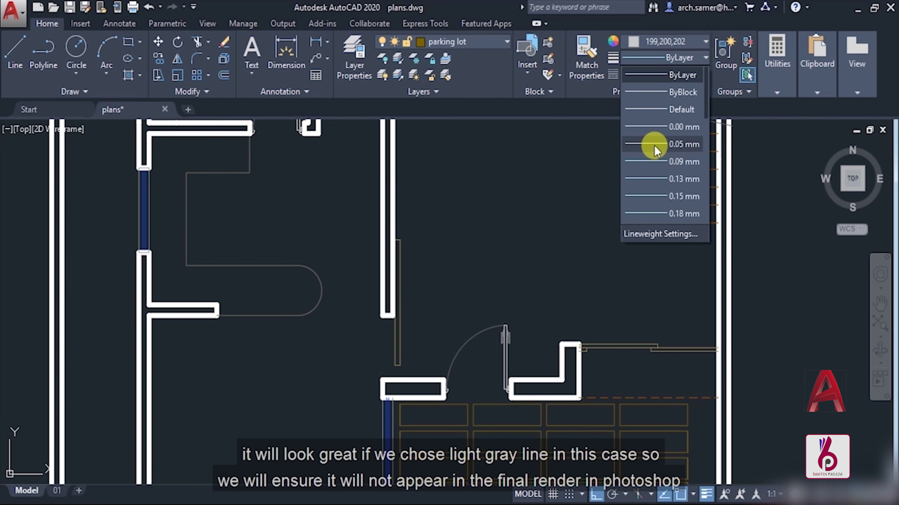
left_click(649, 147)
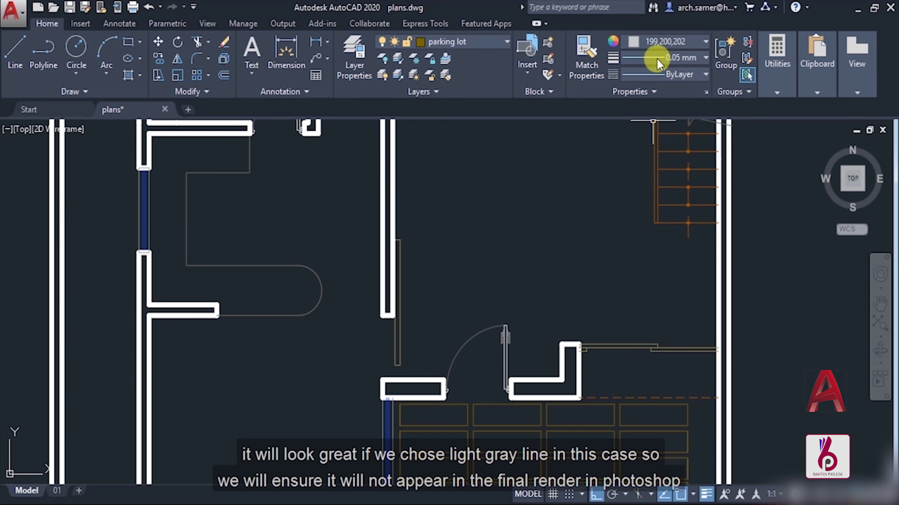
Start the LINE command (L) to draw across the lower doorway.
scroll(438, 305, "up", 1)
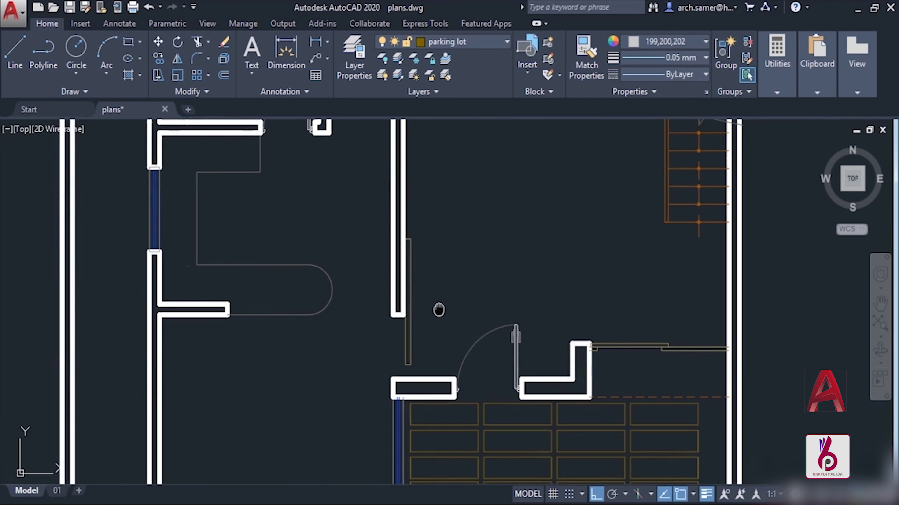
scroll(437, 307, "up", 1)
key("l")
key("Return")
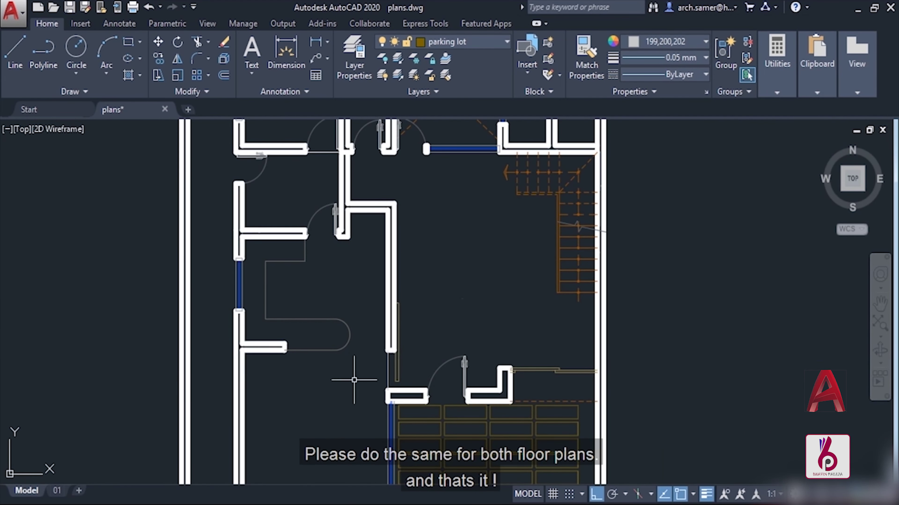
scroll(424, 386, "up", 3)
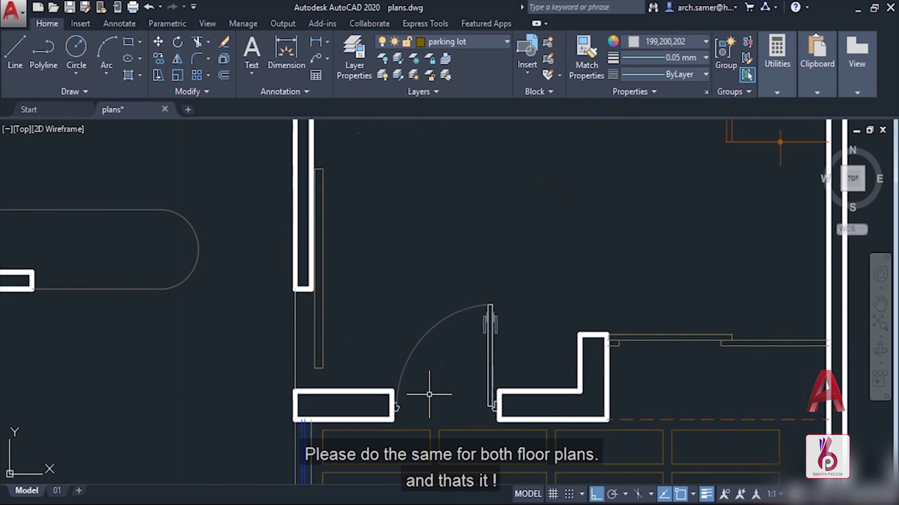
key("l")
key("Return")
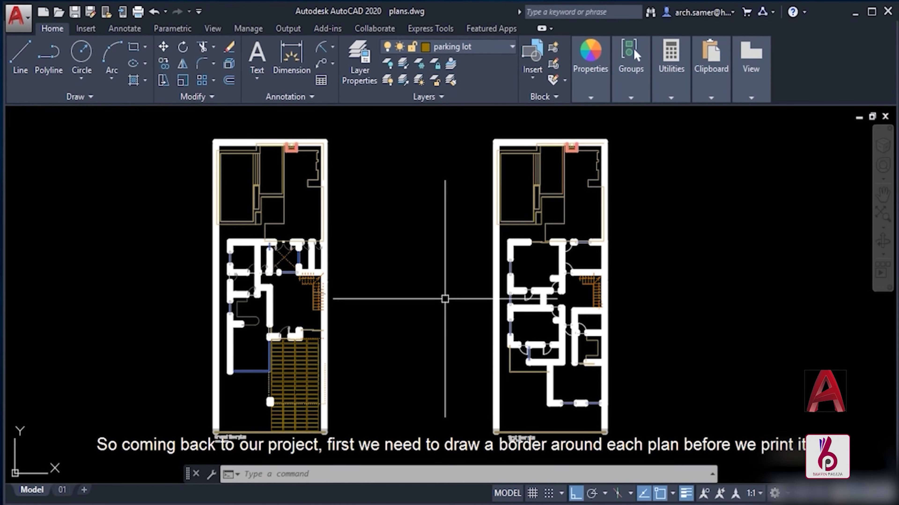
Pan both floor plans left to leave empty space on their right.
left_click_drag(477, 273, 382, 256)
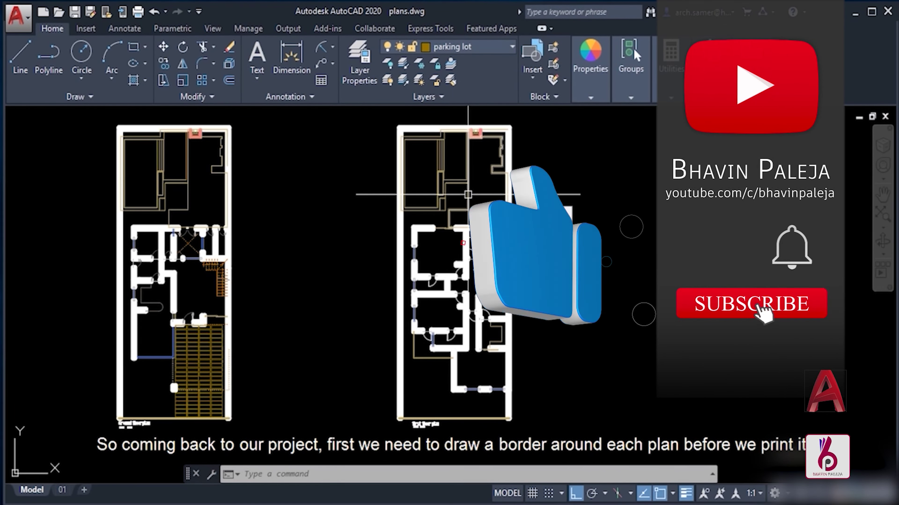
left_click_drag(536, 232, 440, 236)
type("L")
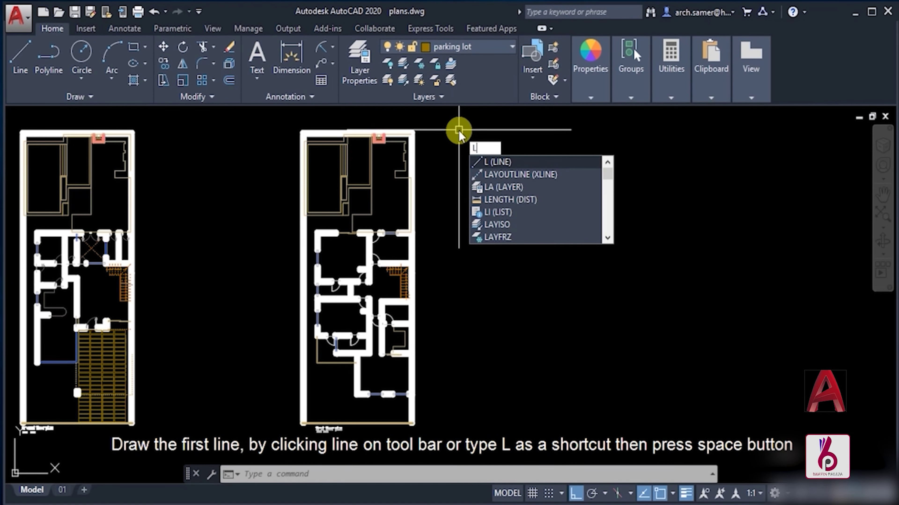
Draw a closed 21 × 29.7 line rectangle to the right of the plans.
key("space")
left_click(476, 126)
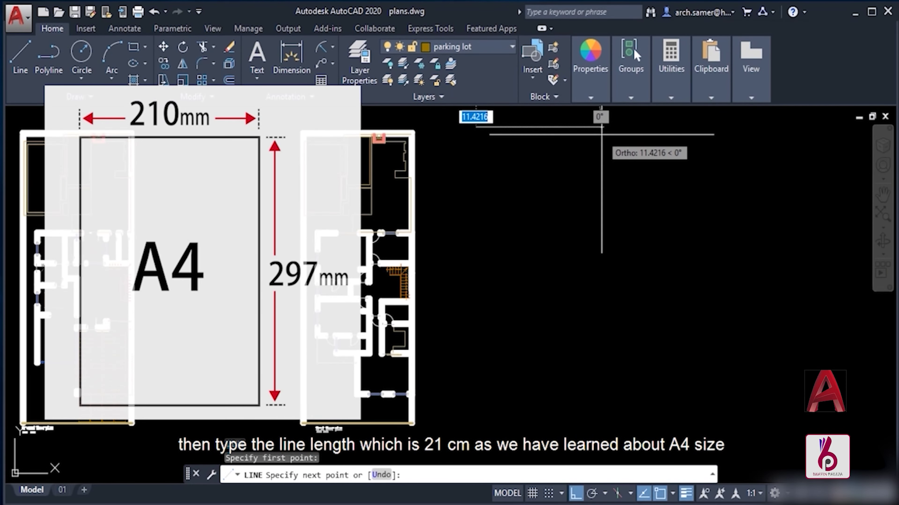
type("21")
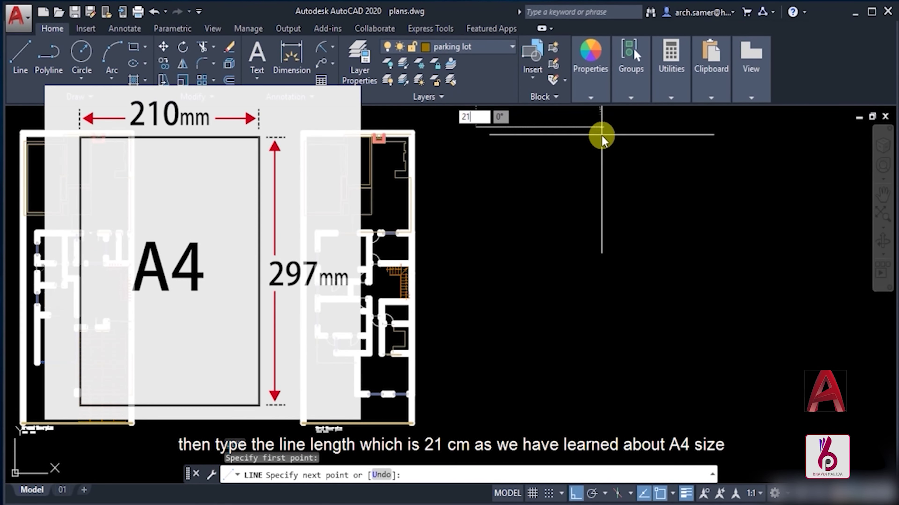
key("Return")
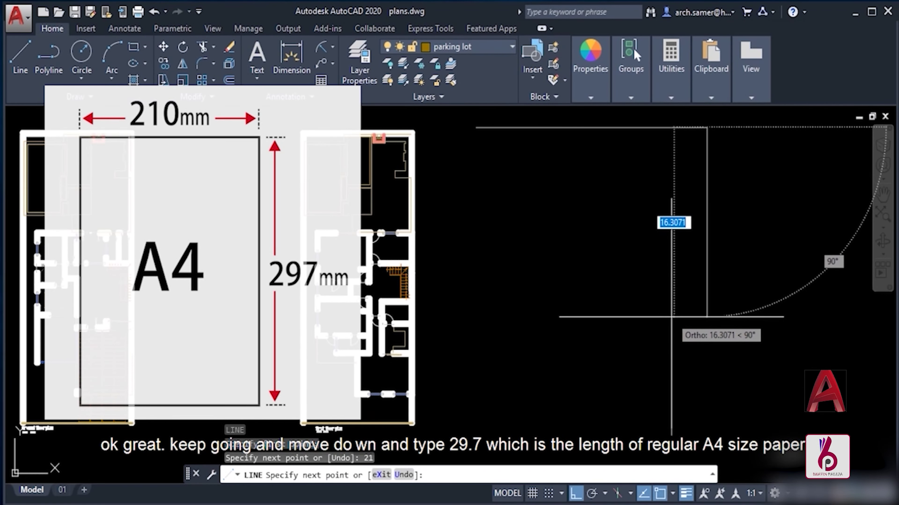
type("29")
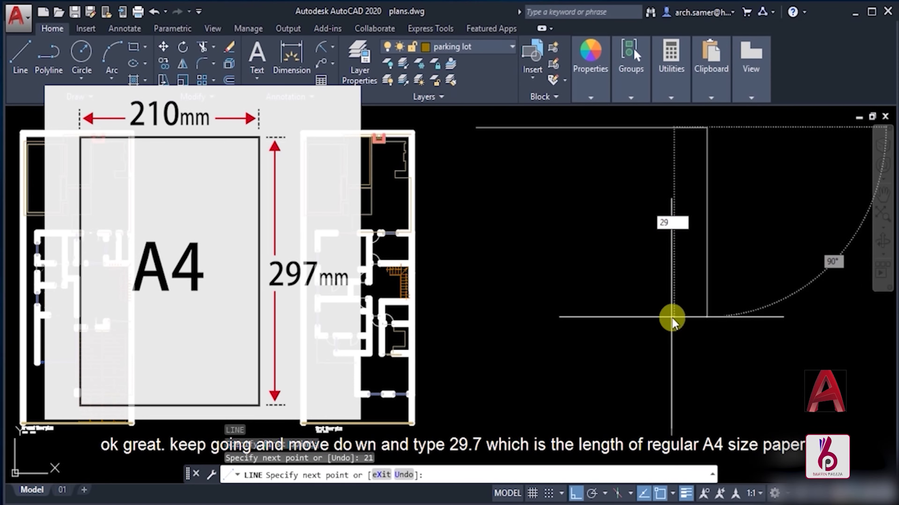
type(".7")
key("Return")
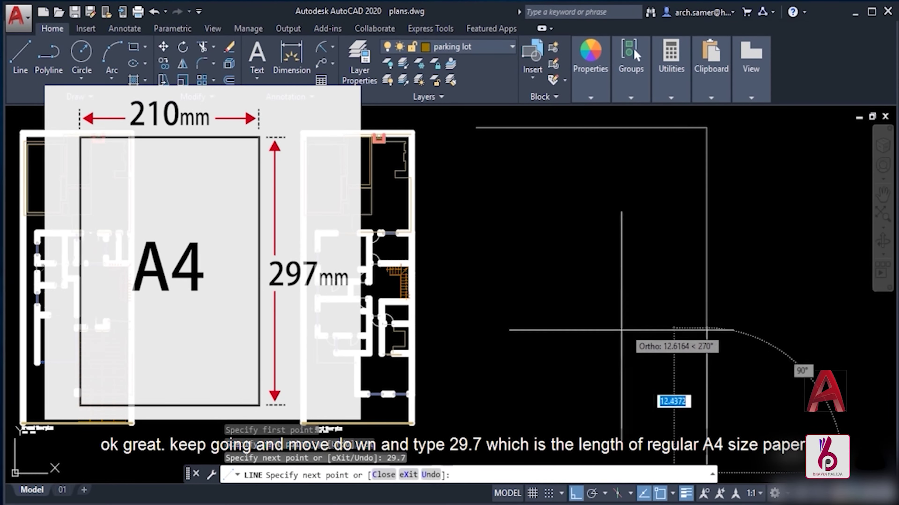
scroll(547, 354, "down", 2)
type("21")
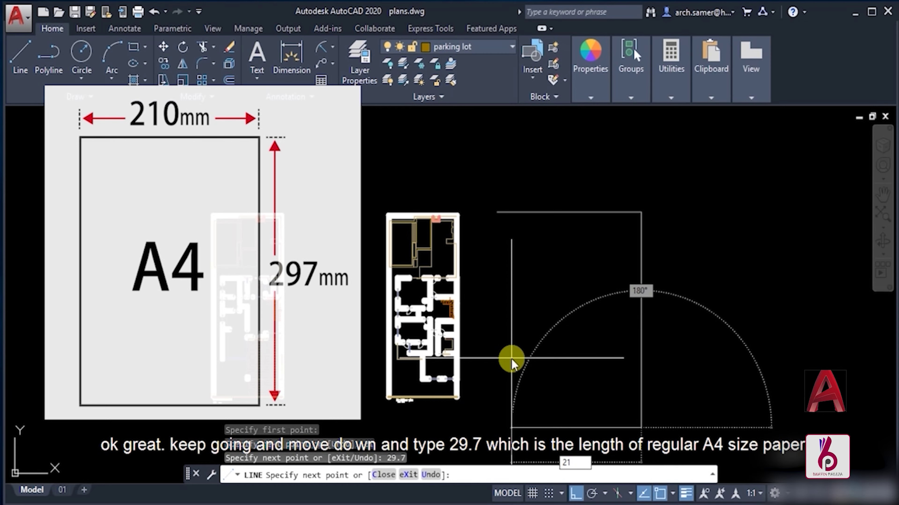
key("Return")
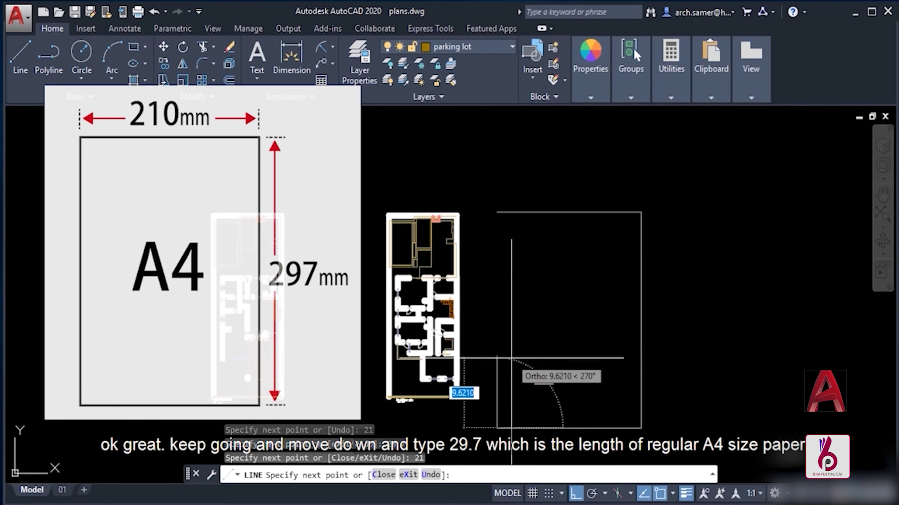
left_click(497, 213)
key("Escape")
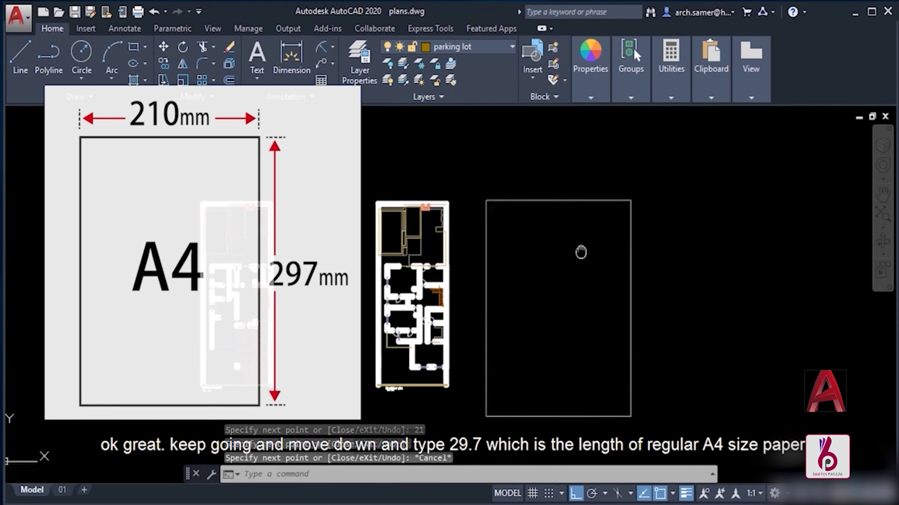
left_click_drag(581, 252, 569, 230)
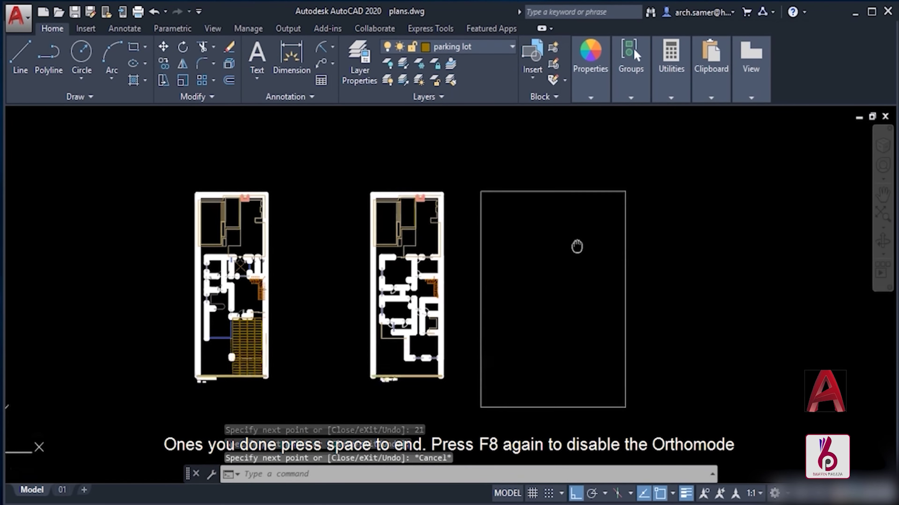
Move the 21 × 29.7 border rectangle to surround the right floor plan.
left_click_drag(570, 230, 573, 223)
key("Escape")
left_click(632, 152)
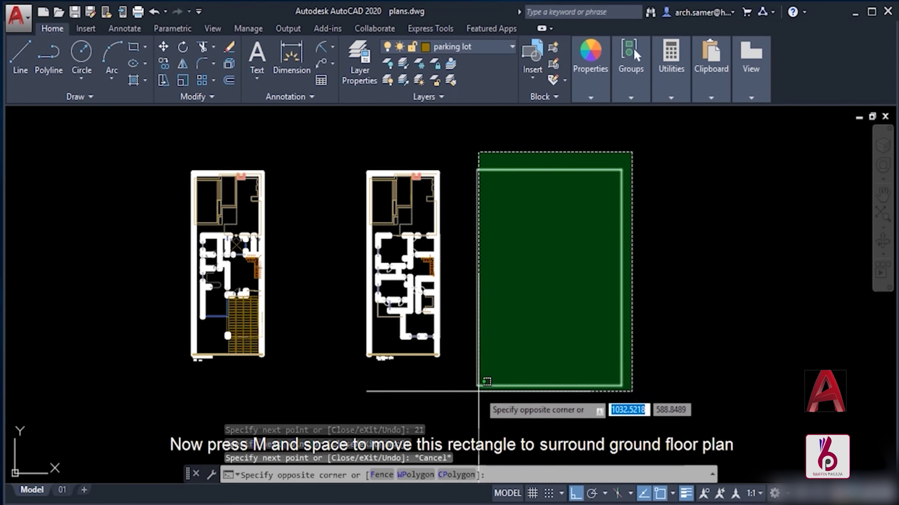
left_click(477, 380)
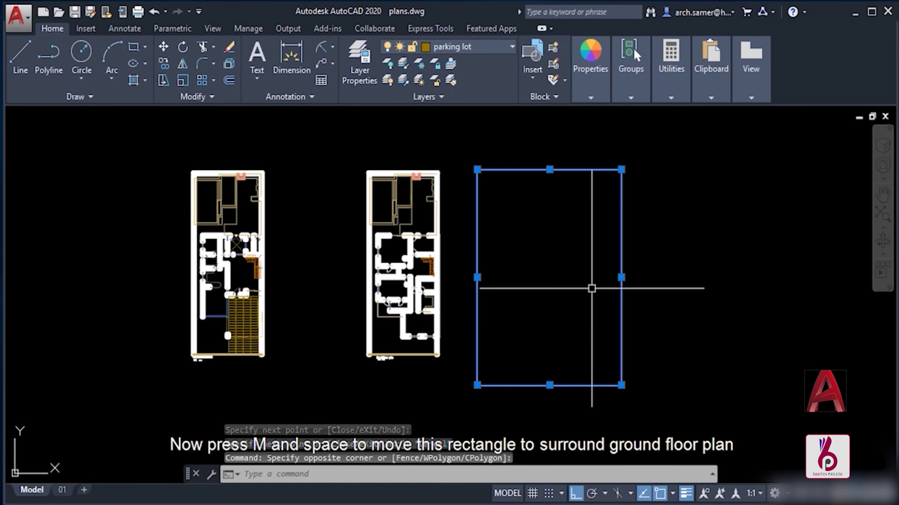
type("M")
key("space")
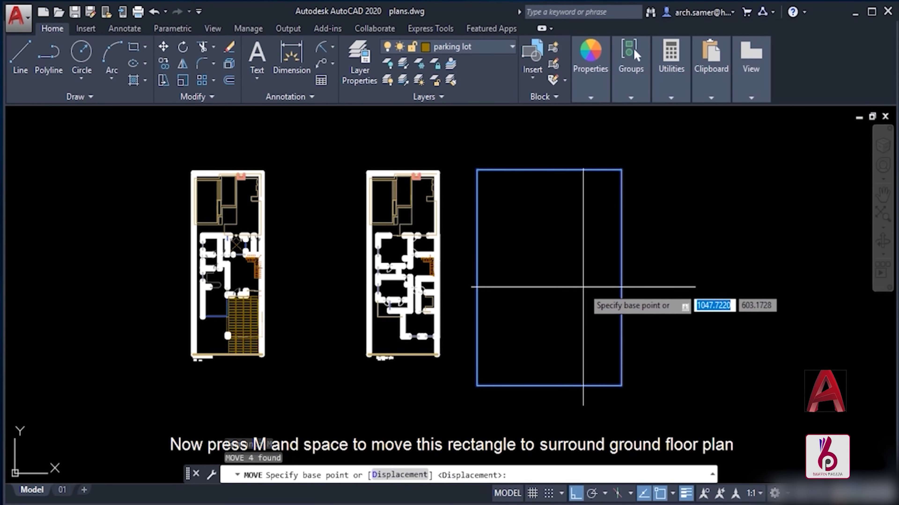
left_click(584, 287)
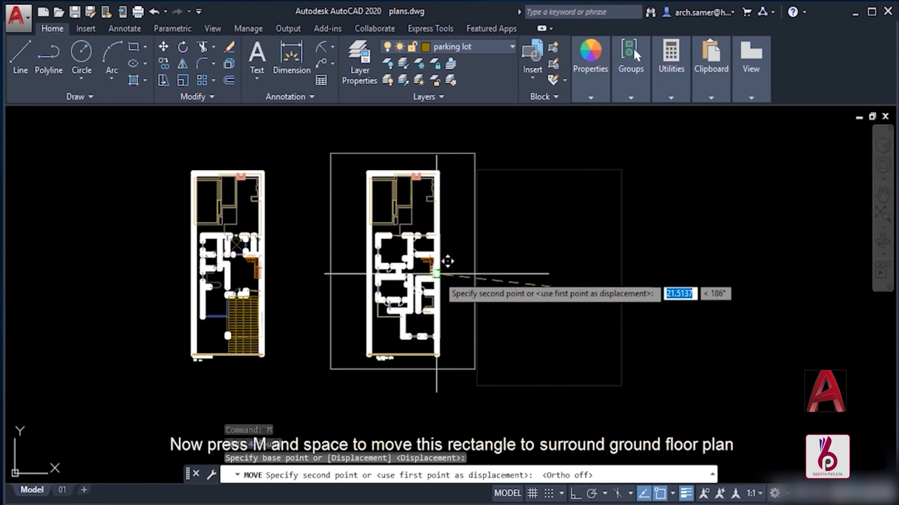
left_click(437, 273)
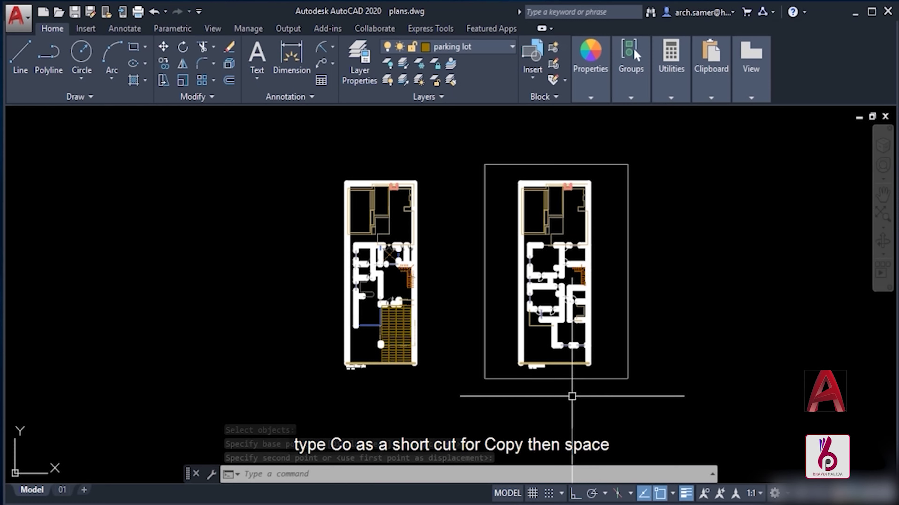
Copy the border horizontally with Ortho so it surrounds the left floor plan.
type("c")
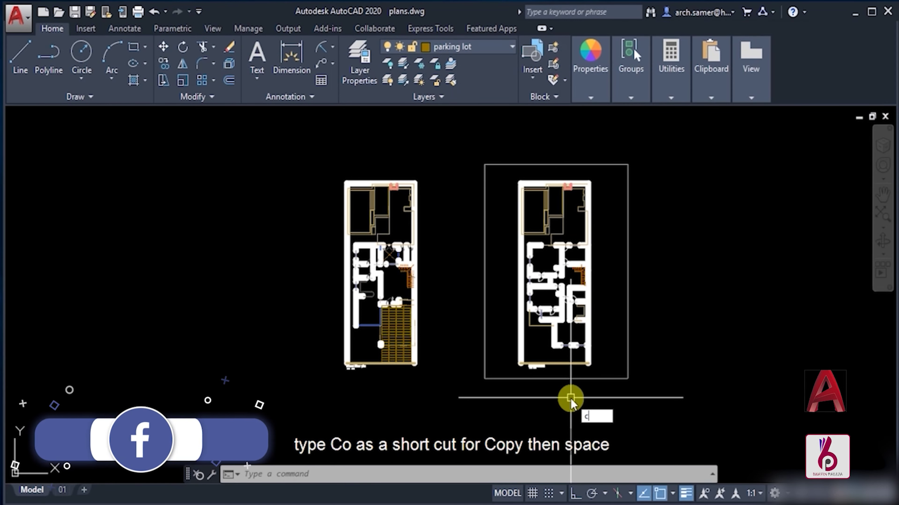
type("t o")
key("space")
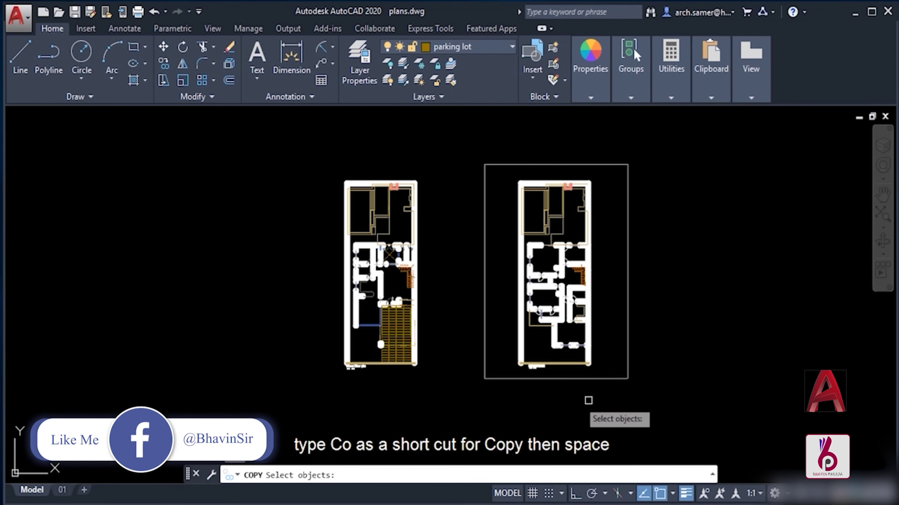
left_click(630, 393)
left_click(507, 171)
left_click(485, 184)
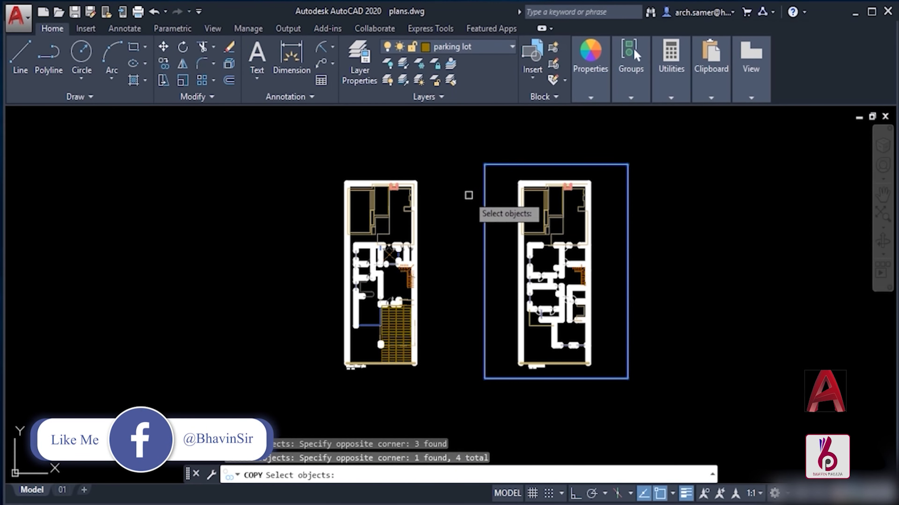
key("space")
left_click(539, 407)
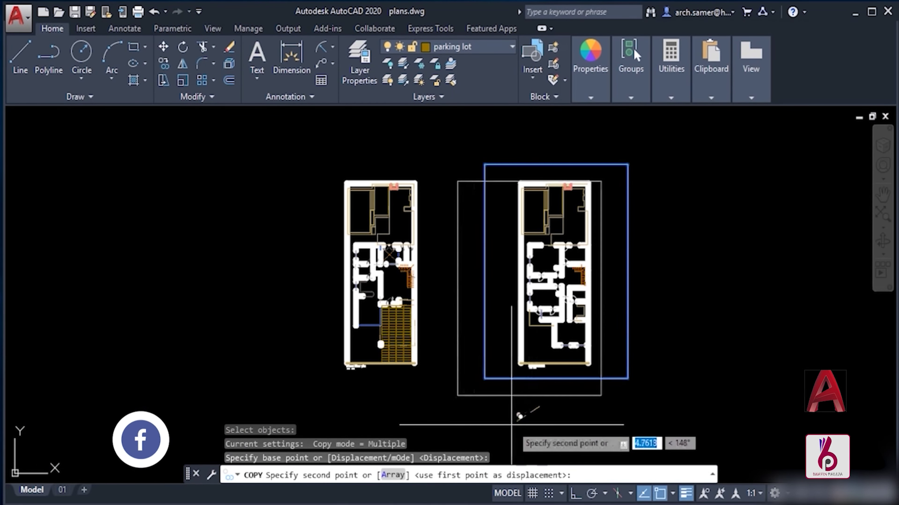
key("F8")
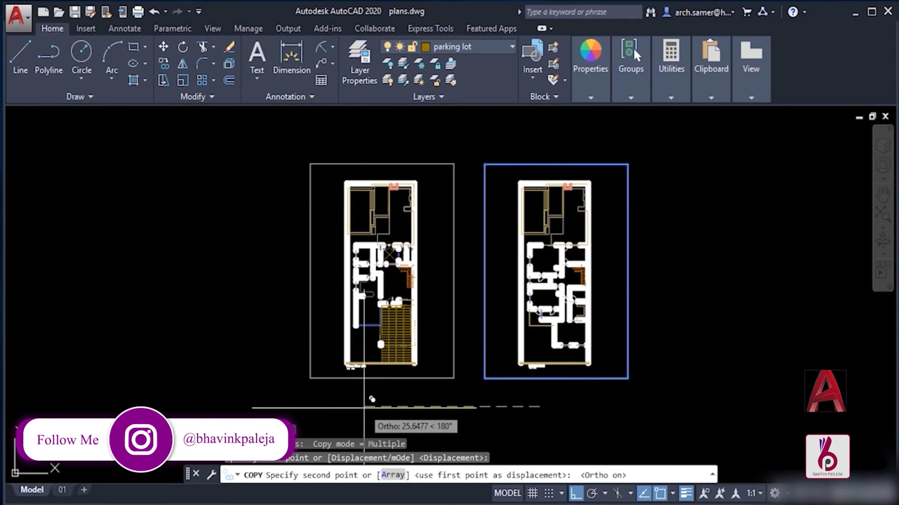
left_click(364, 408)
key("Escape")
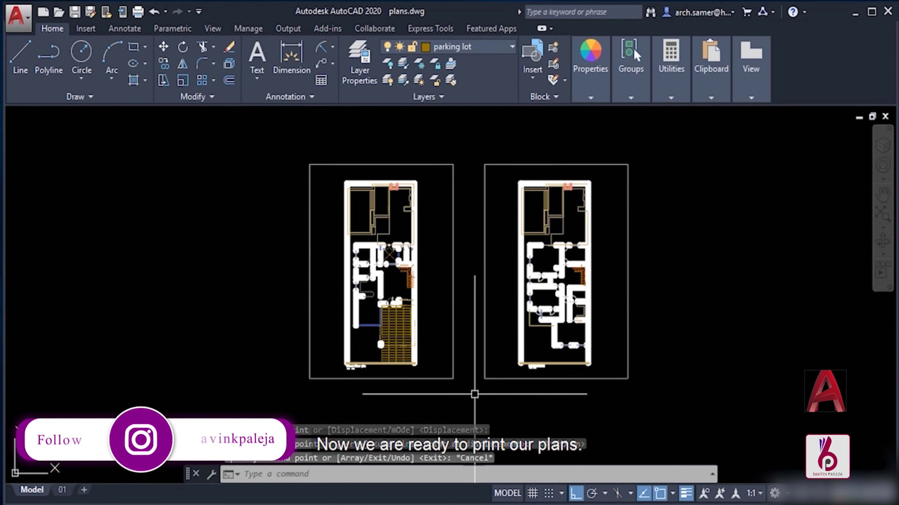
scroll(584, 308, "up", 3)
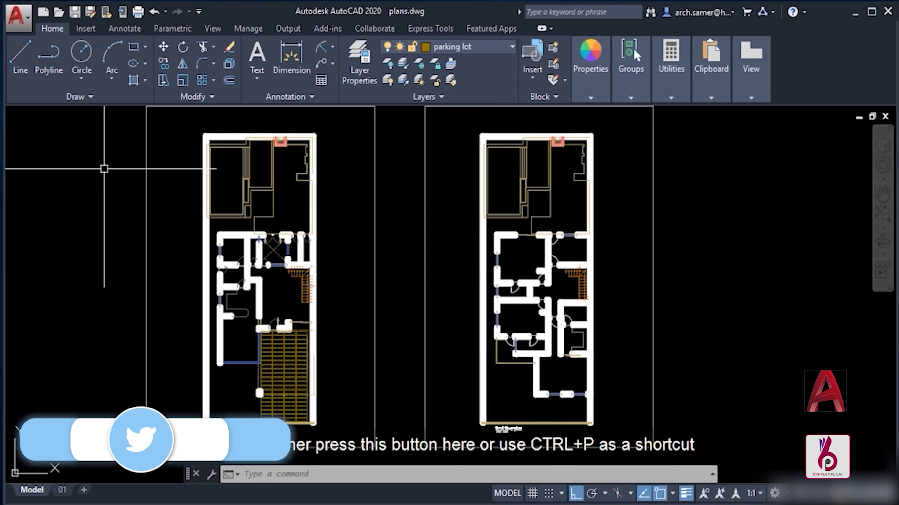
Start a single-sheet plot using the DWG To PDF.pc3 printer.
key("ctrl+p")
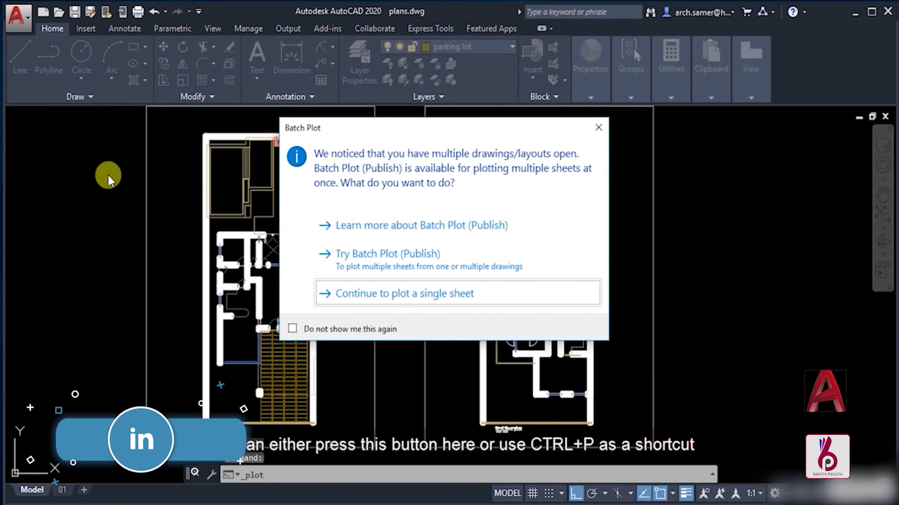
left_click(401, 298)
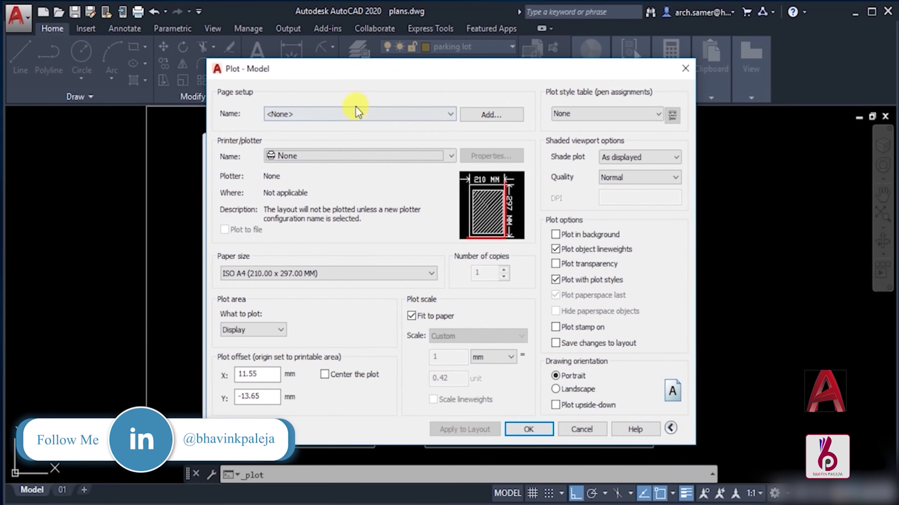
left_click(292, 157)
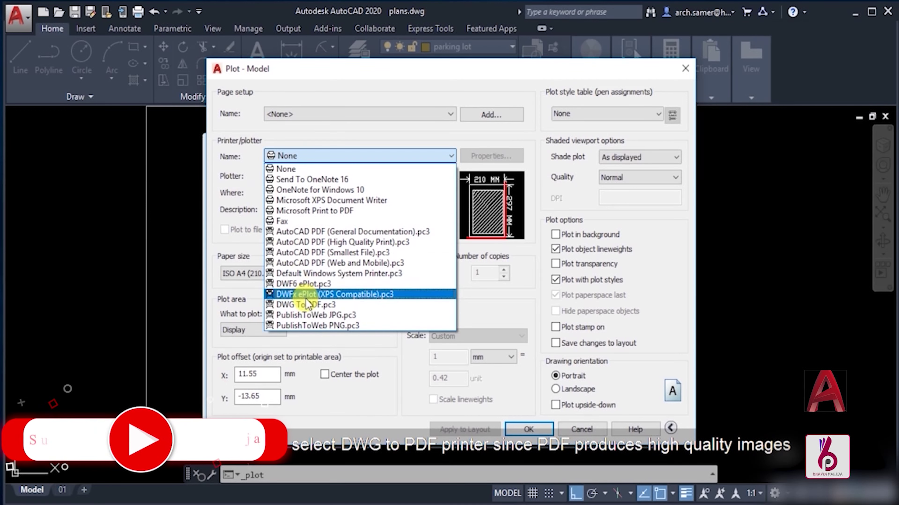
left_click(379, 307)
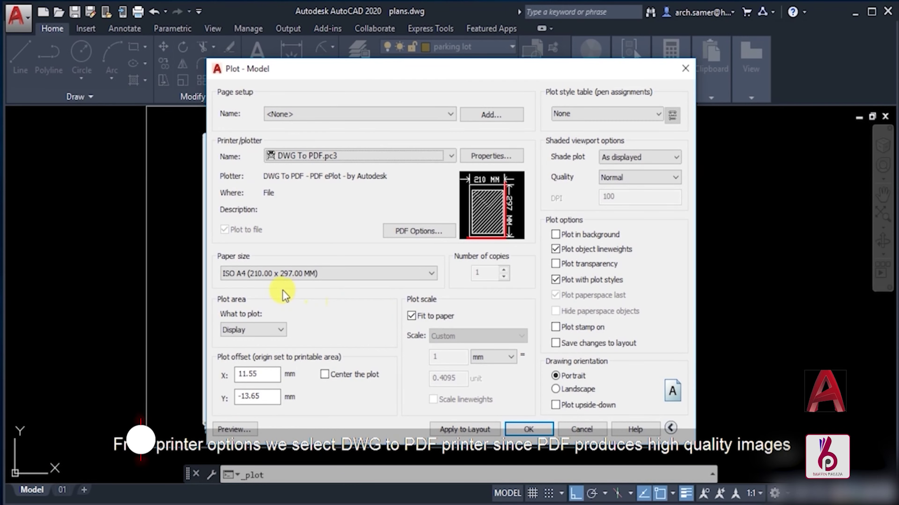
Choose ISO A1 (841.00 x 594.00 MM) as the paper size.
left_click(227, 275)
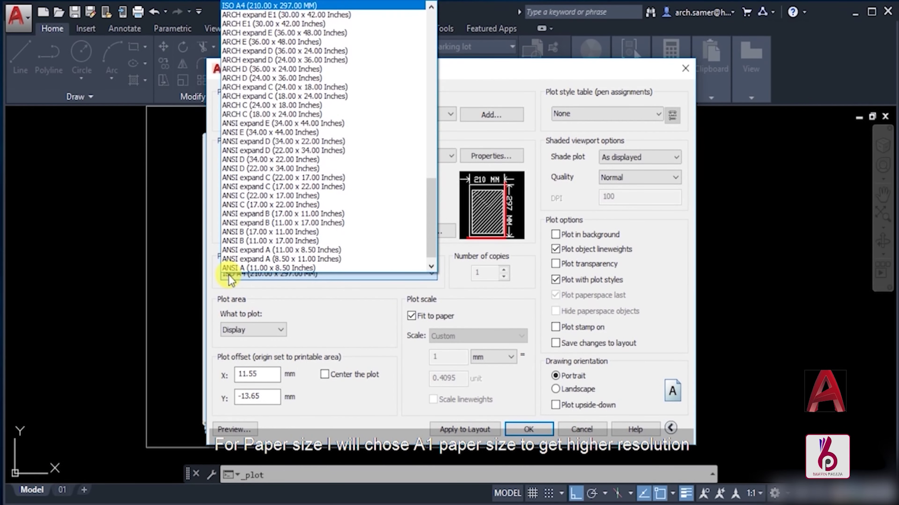
scroll(262, 233, "up", 1)
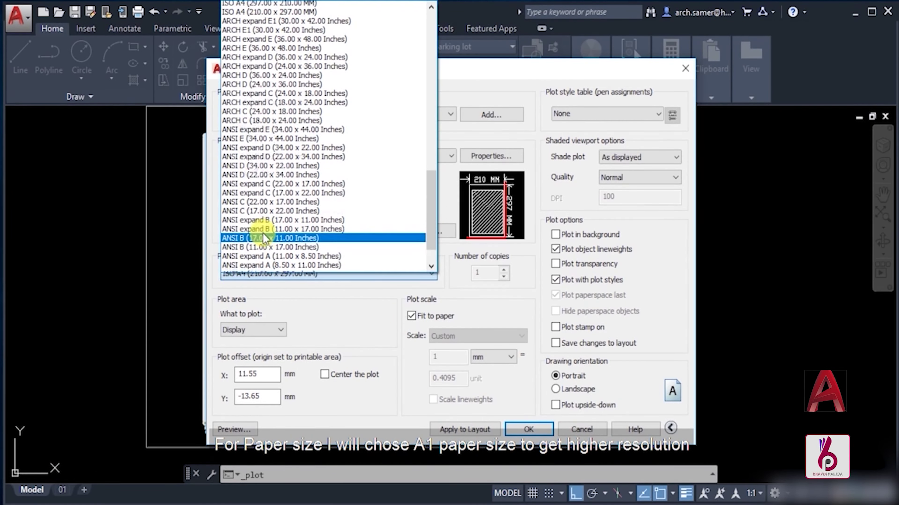
scroll(262, 233, "up", 1)
scroll(260, 213, "up", 1)
scroll(256, 184, "up", 2)
scroll(251, 145, "up", 1)
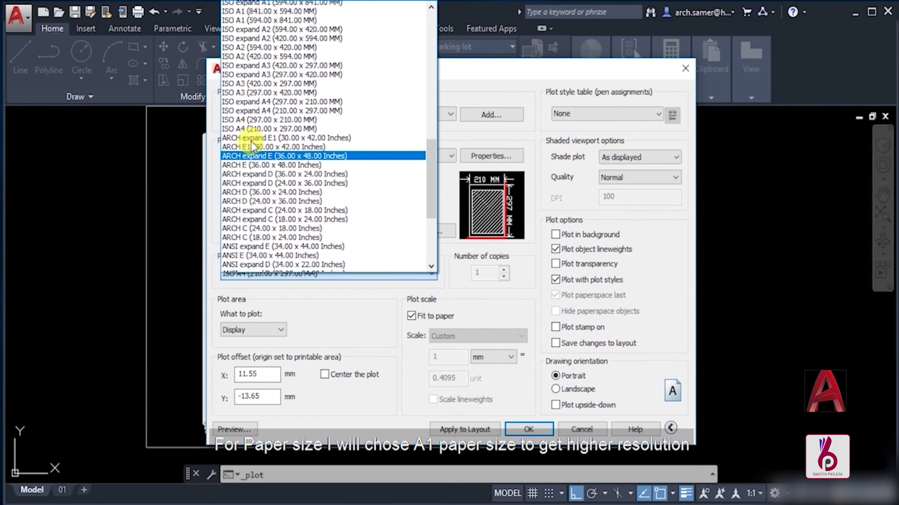
scroll(252, 145, "up", 2)
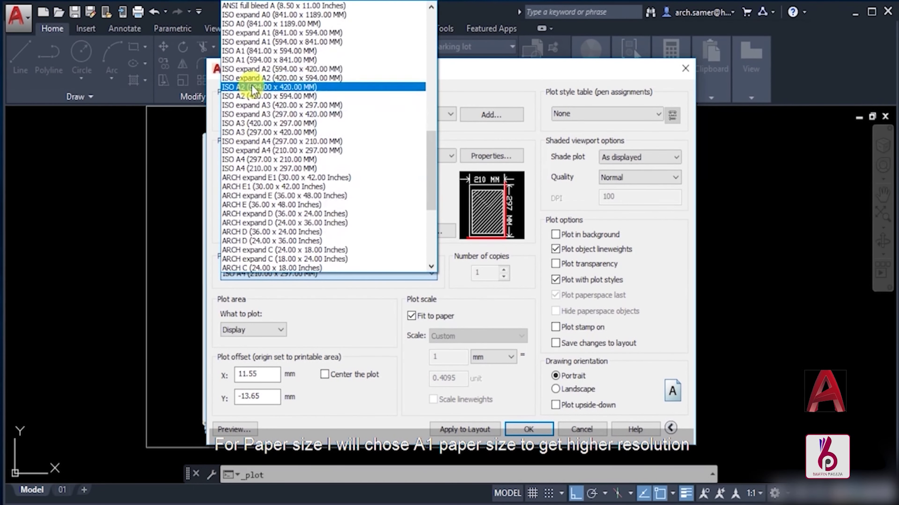
left_click(236, 51)
left_click(260, 273)
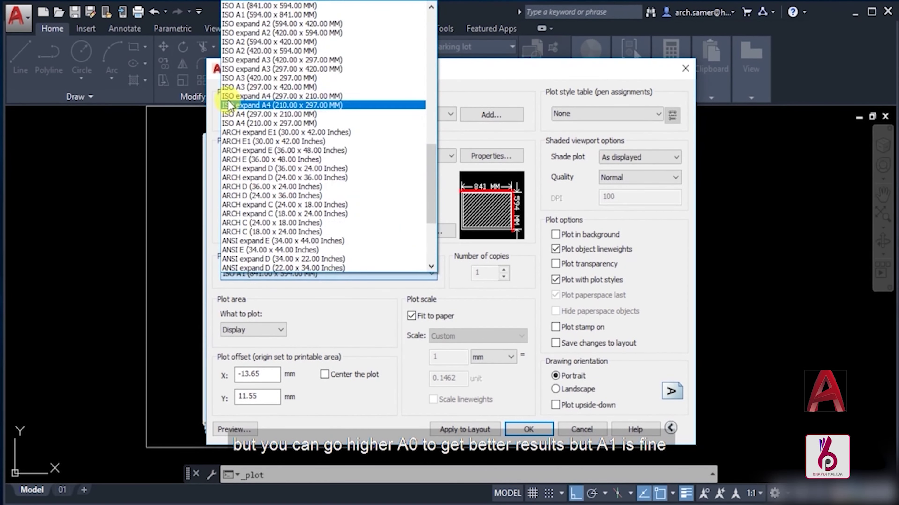
left_click(233, 15)
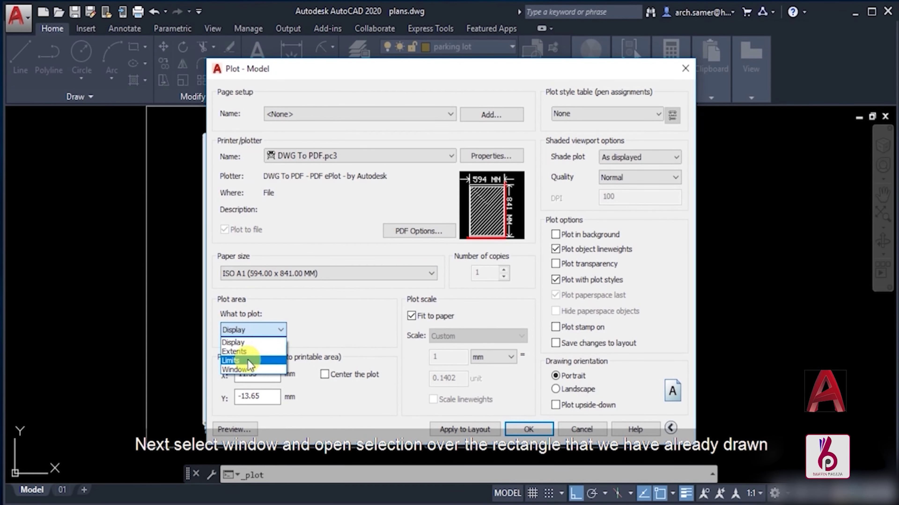
Plot a window around the ground floor frame, centered and fitted to paper.
left_click(247, 369)
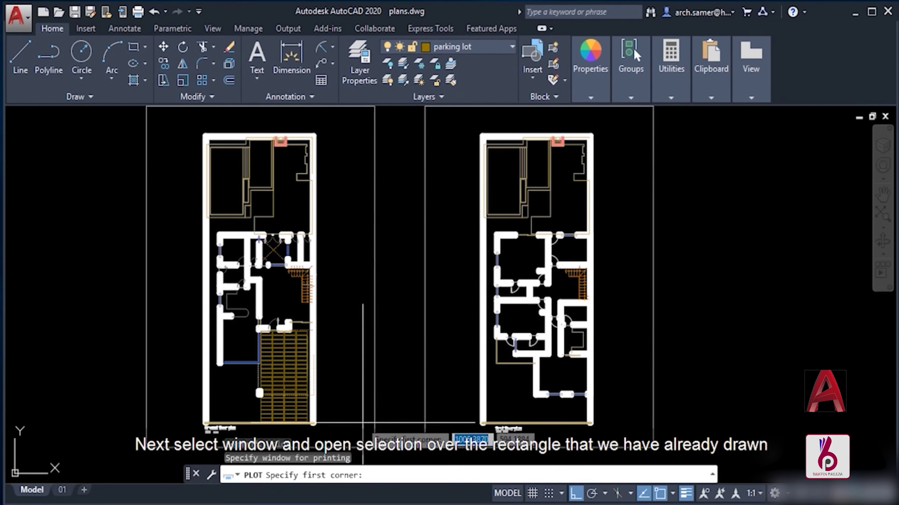
left_click(373, 447)
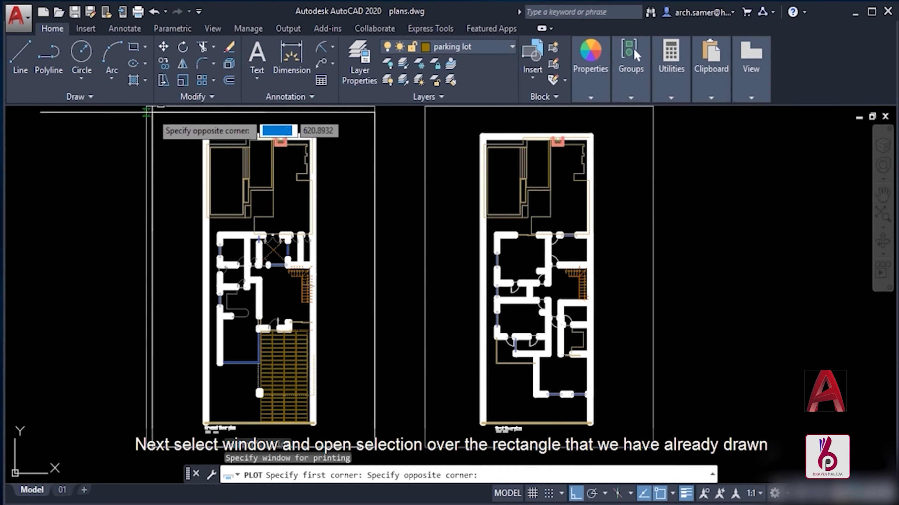
left_click(146, 108)
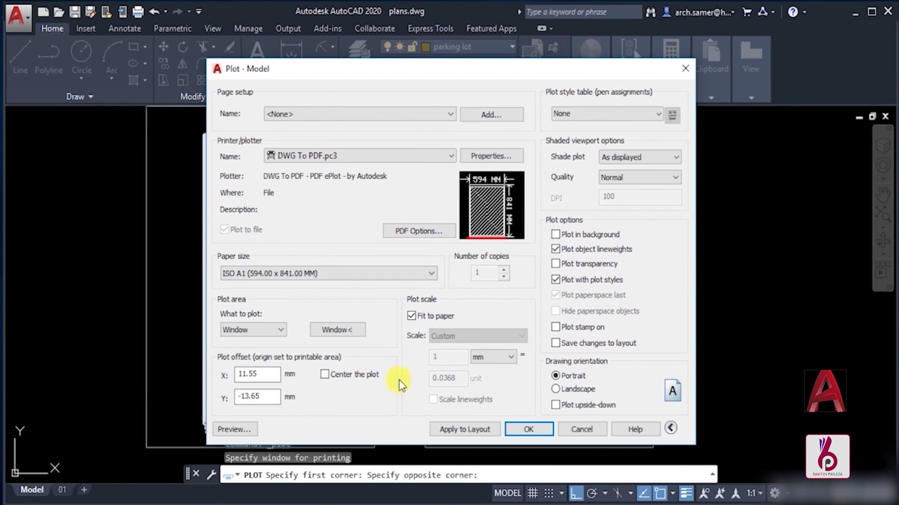
left_click(325, 375)
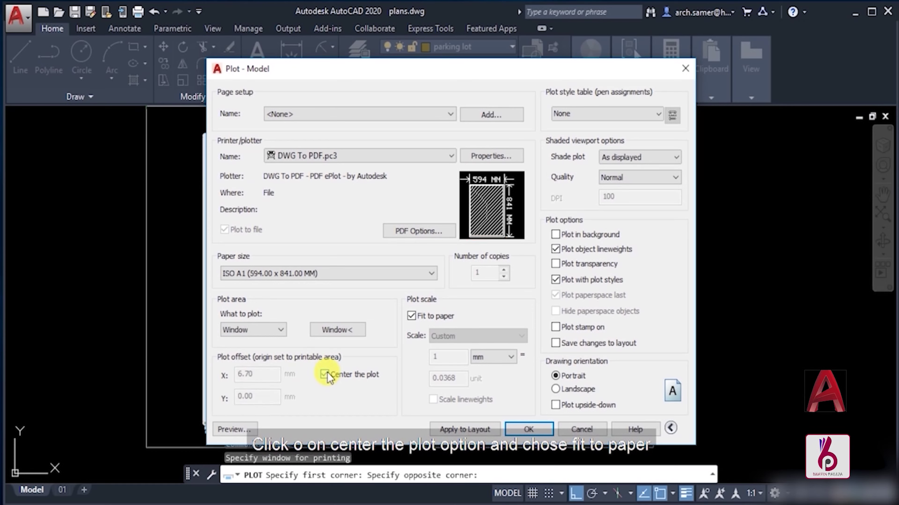
left_click(411, 316)
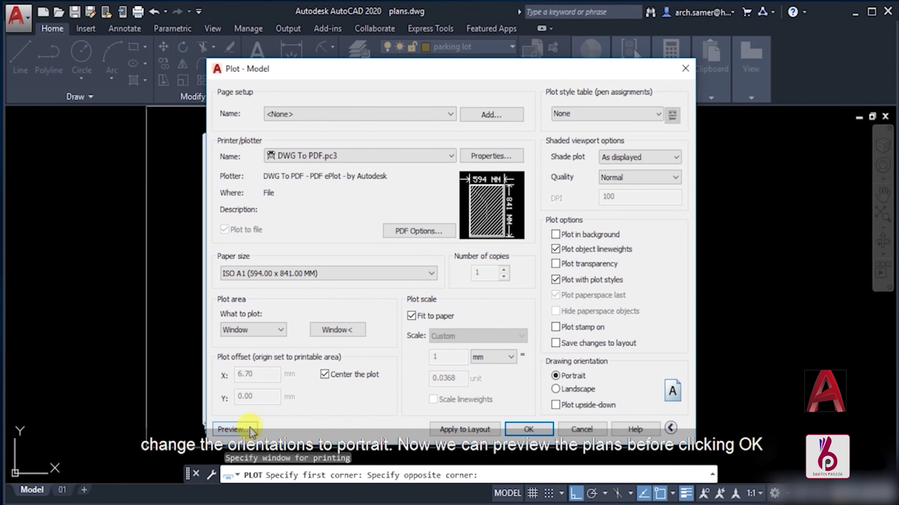
left_click(230, 429)
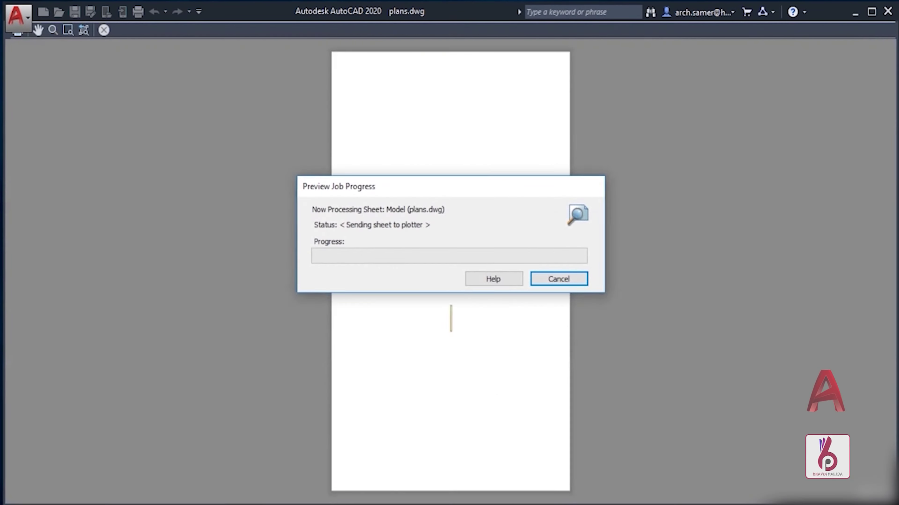
scroll(473, 398, "up", 3)
scroll(410, 222, "up", 3)
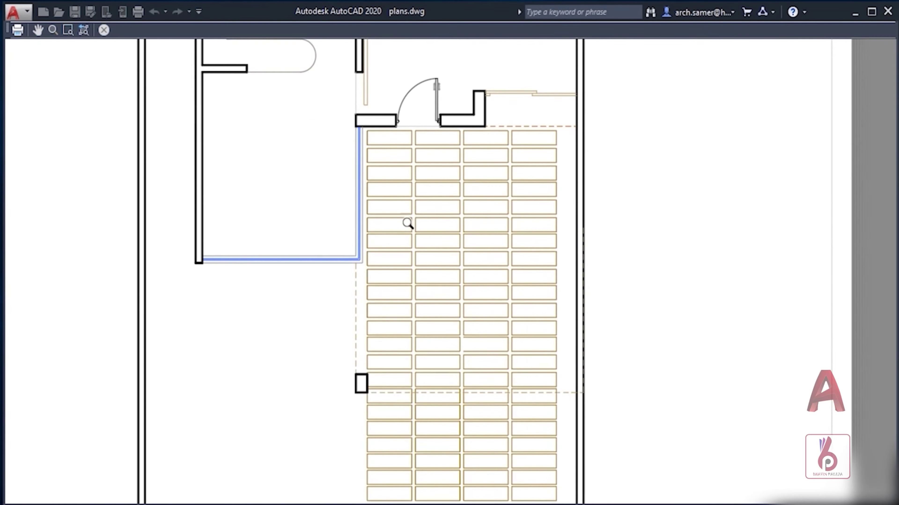
scroll(409, 290, "up", 2)
scroll(364, 217, "up", 2)
left_click_drag(357, 217, 363, 398)
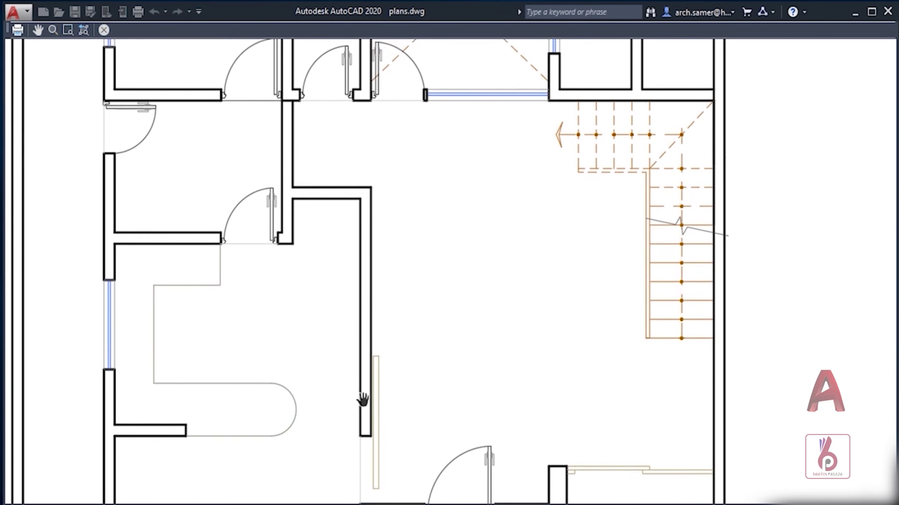
mouse_move(409, 245)
left_mouse_down()
mouse_move(422, 195)
mouse_move(418, 291)
left_mouse_up()
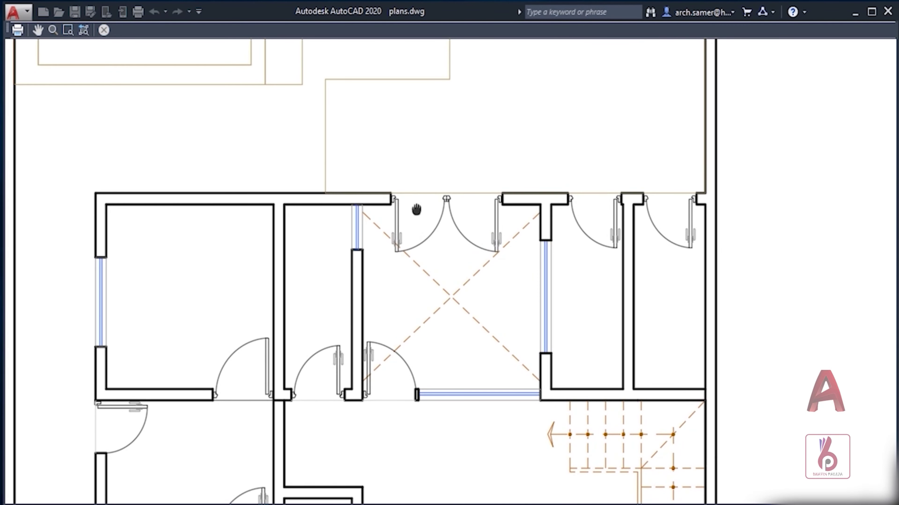
mouse_move(415, 205)
left_mouse_down()
mouse_move(419, 345)
mouse_move(396, 217)
mouse_move(401, 237)
left_mouse_up()
scroll(419, 311, "down", 4)
scroll(420, 306, "down", 4)
scroll(405, 243, "up", 2)
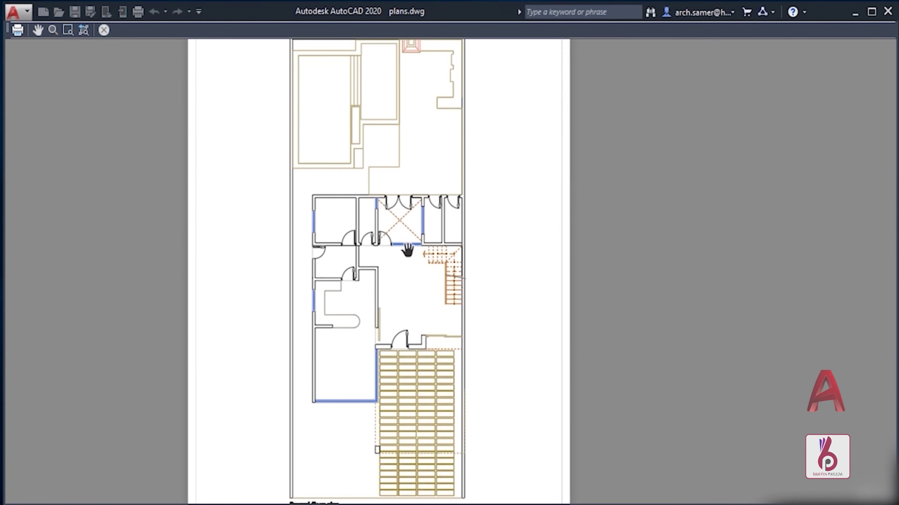
key("Escape")
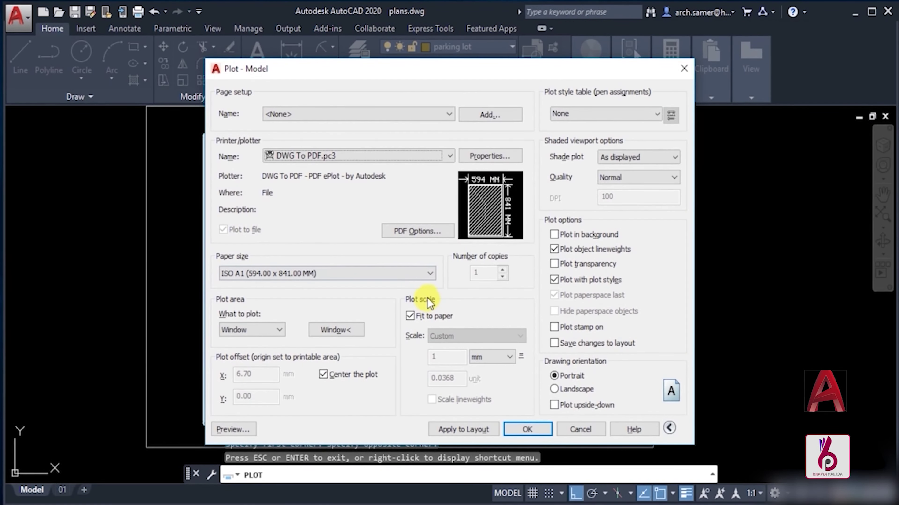
Save the plot as Ground floor plan.pdf and close the PDF viewer.
left_click(520, 432)
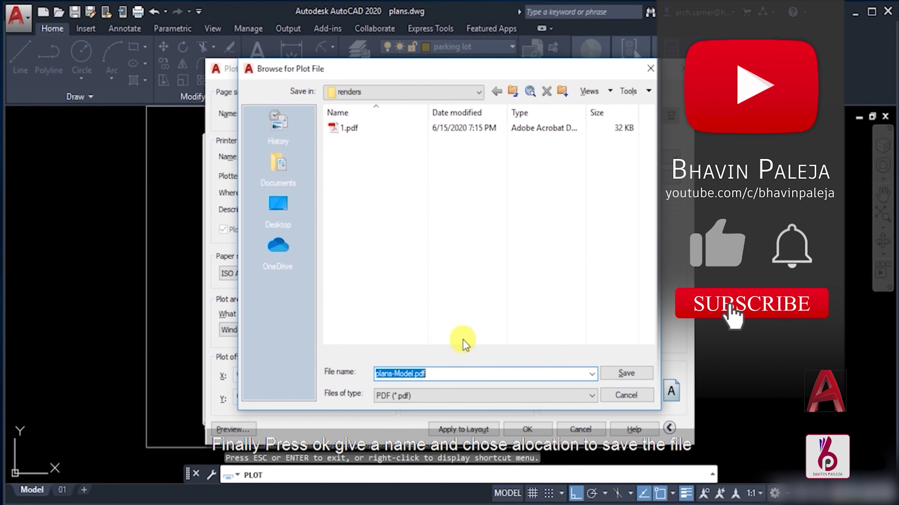
type("Gro")
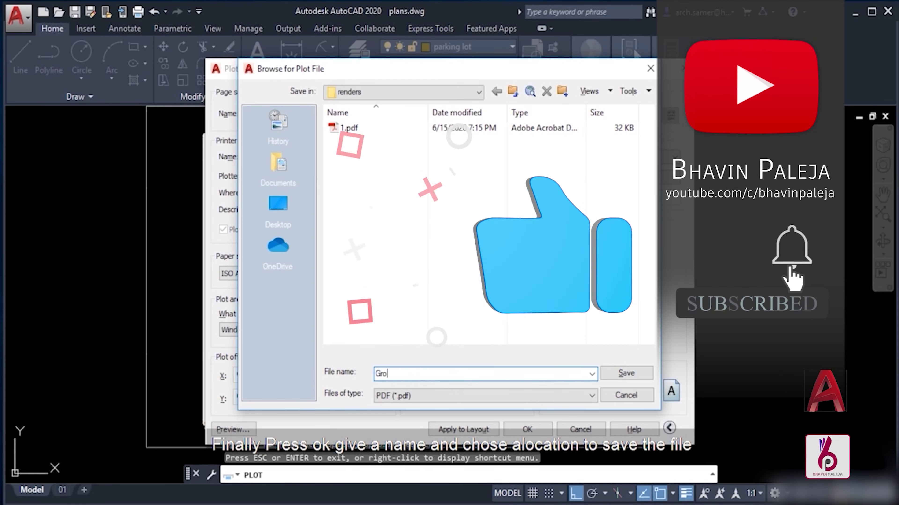
type("und floor pl")
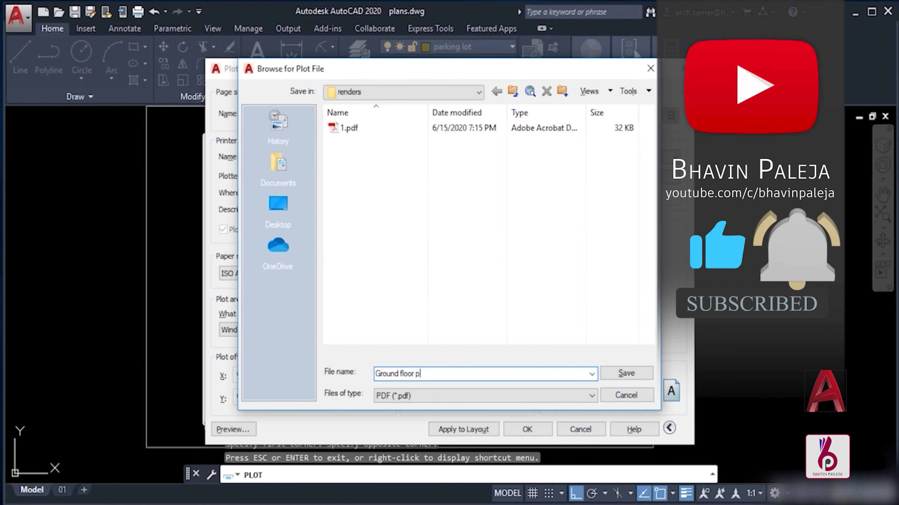
type("an")
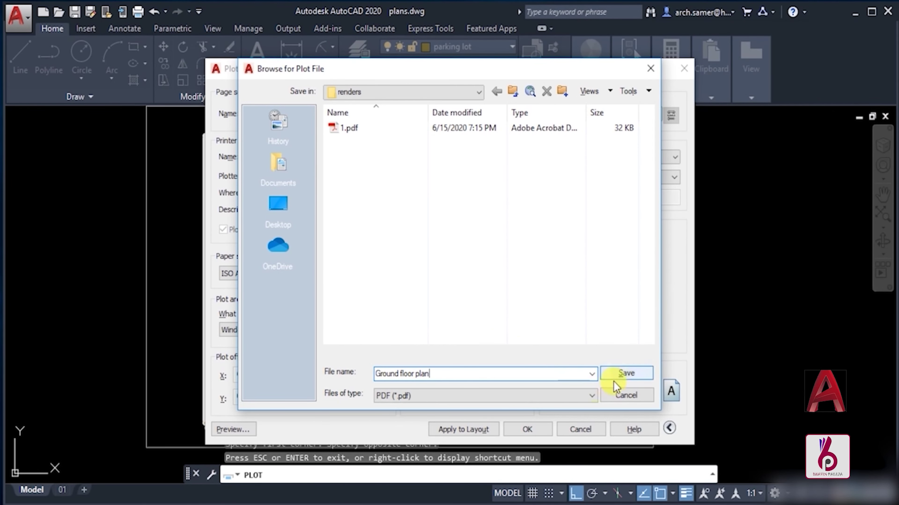
left_click(620, 375)
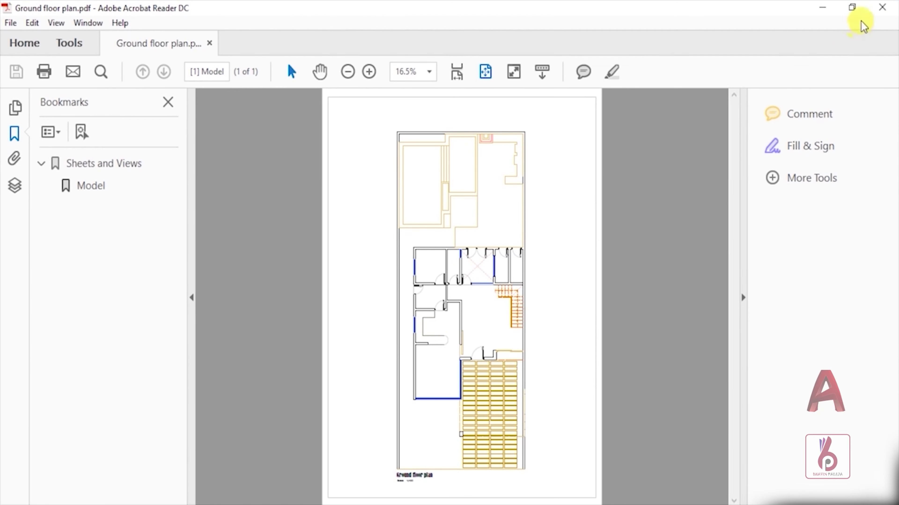
left_click(883, 10)
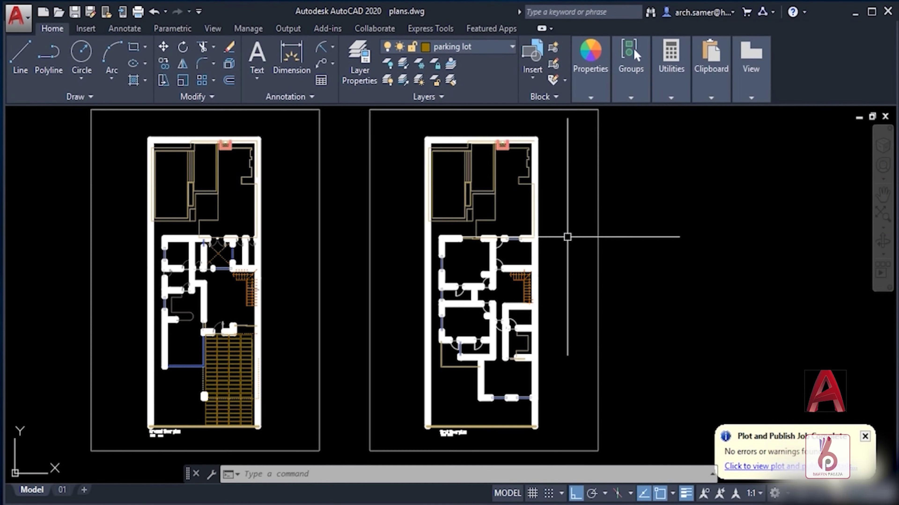
Plot the right-hand plan as a window with <Previous plot> settings to first floor plan.pdf.
left_click(138, 11)
left_click(377, 292)
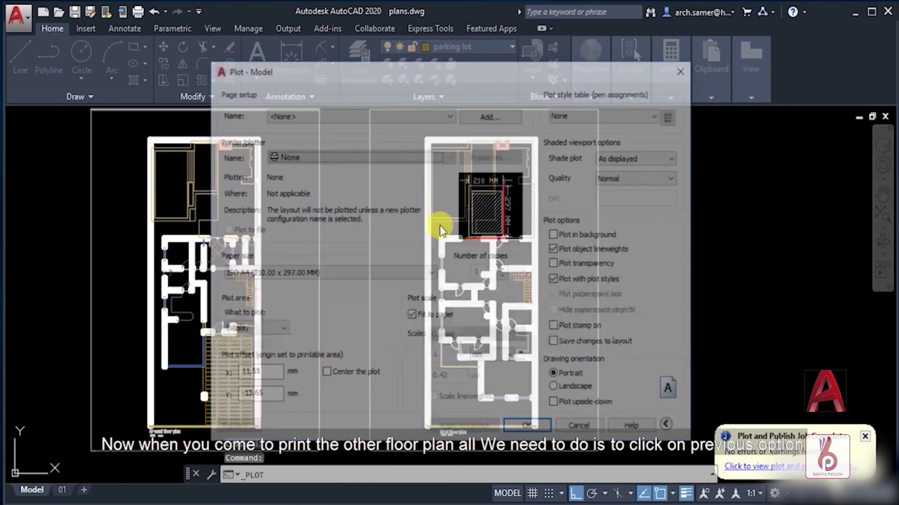
left_click(306, 117)
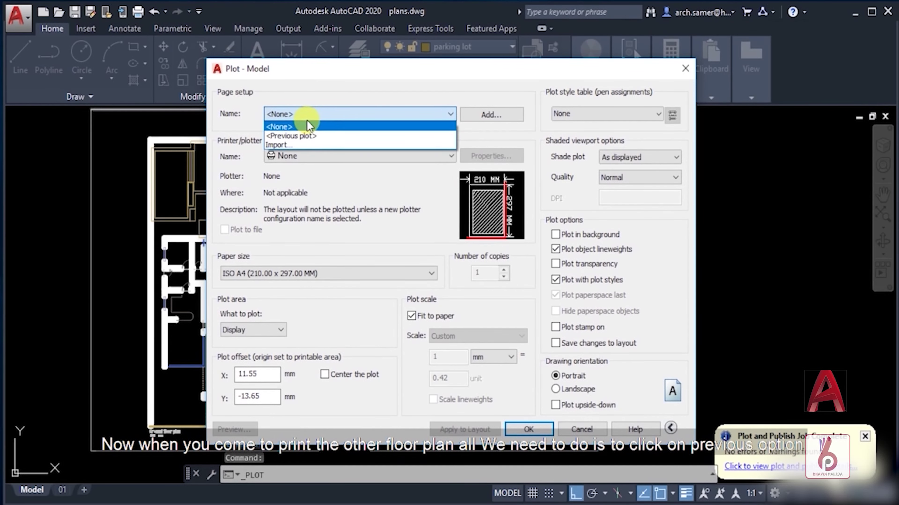
left_click(311, 136)
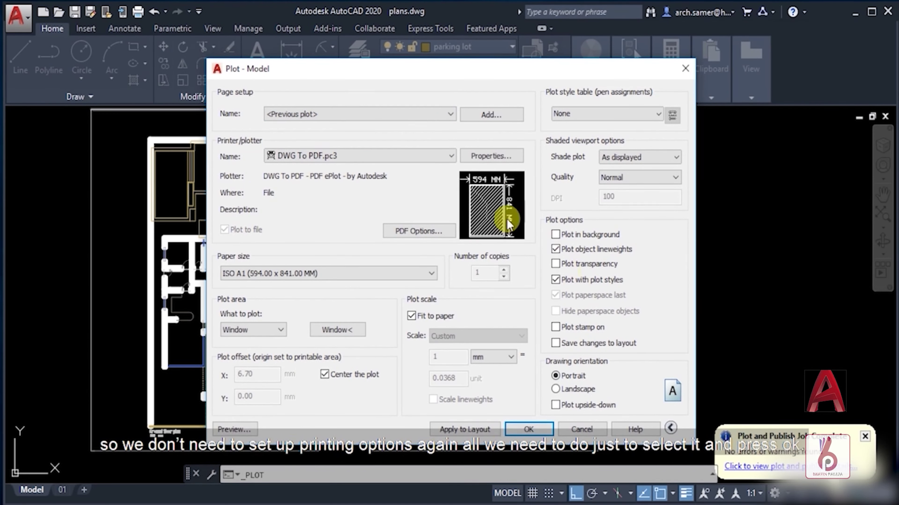
left_click(332, 334)
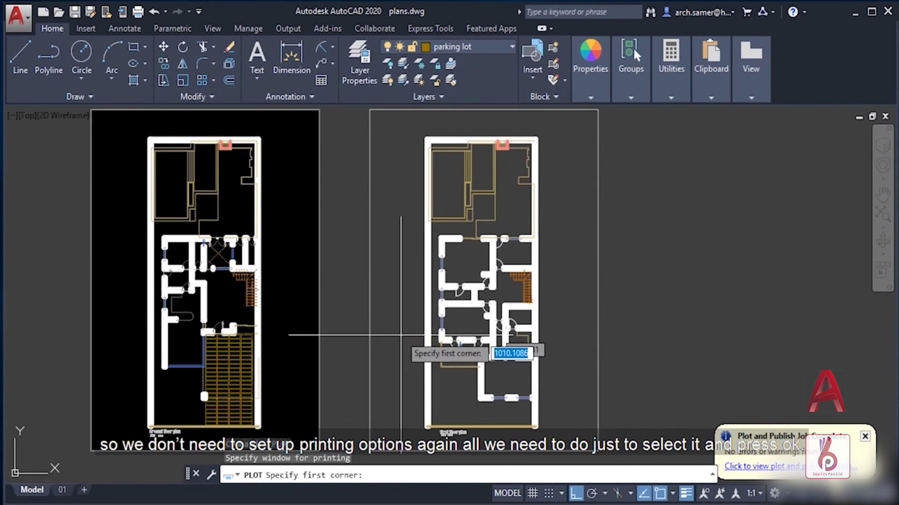
left_click(598, 450)
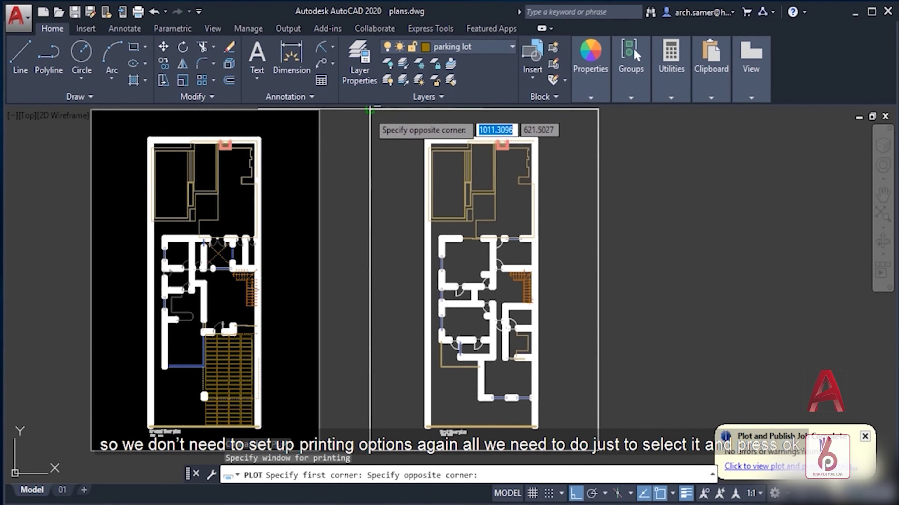
left_click(385, 135)
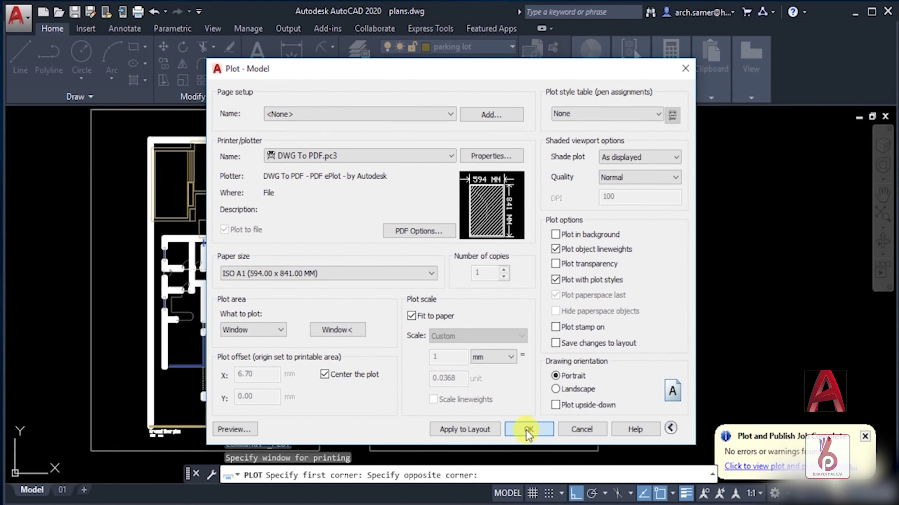
left_click(527, 431)
type("first floor plan")
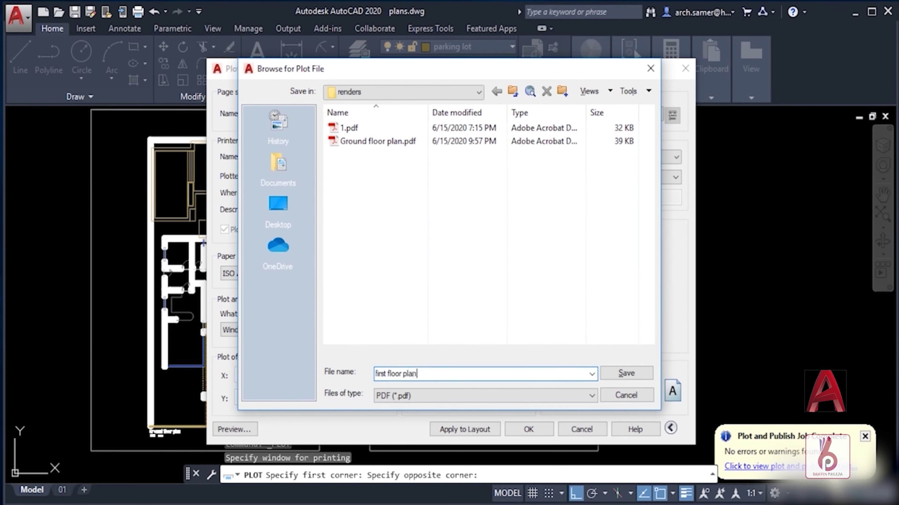
left_click(626, 373)
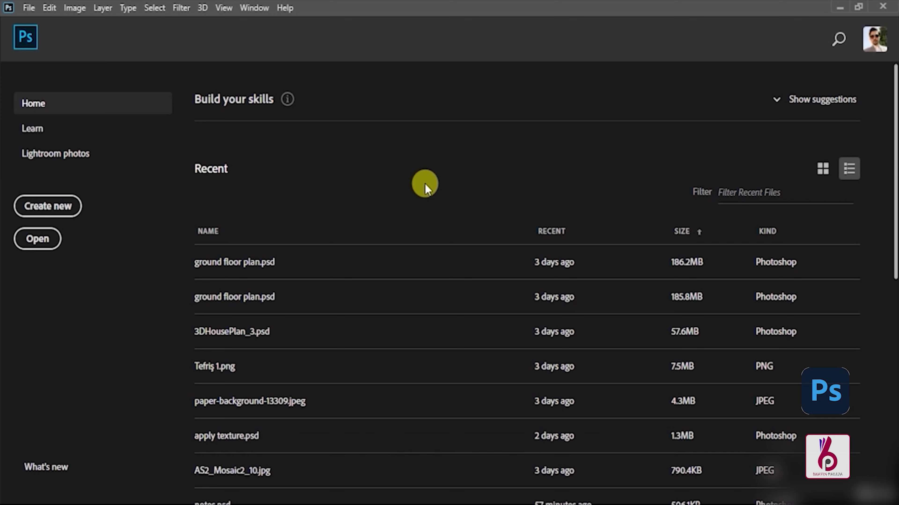
mouse_move(56, 495)
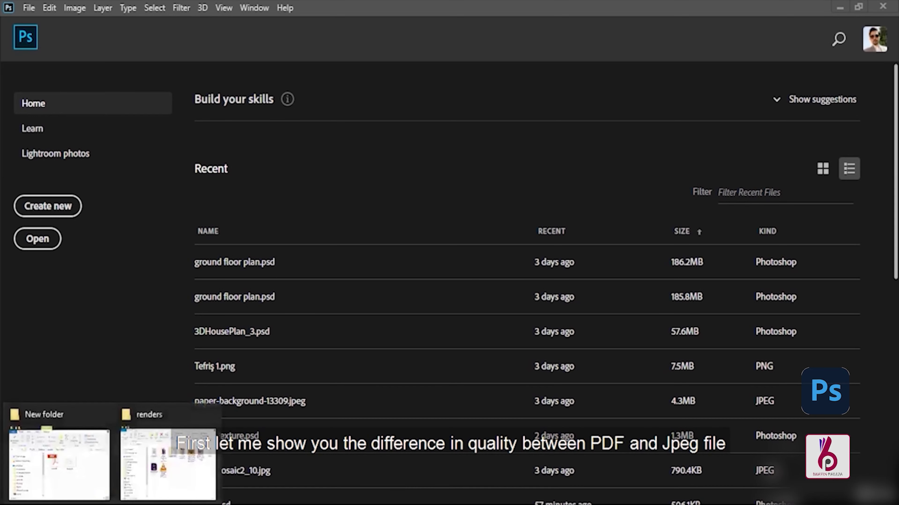
Bring up the New folder window and check its pdf and jpeg files.
left_click(84, 454)
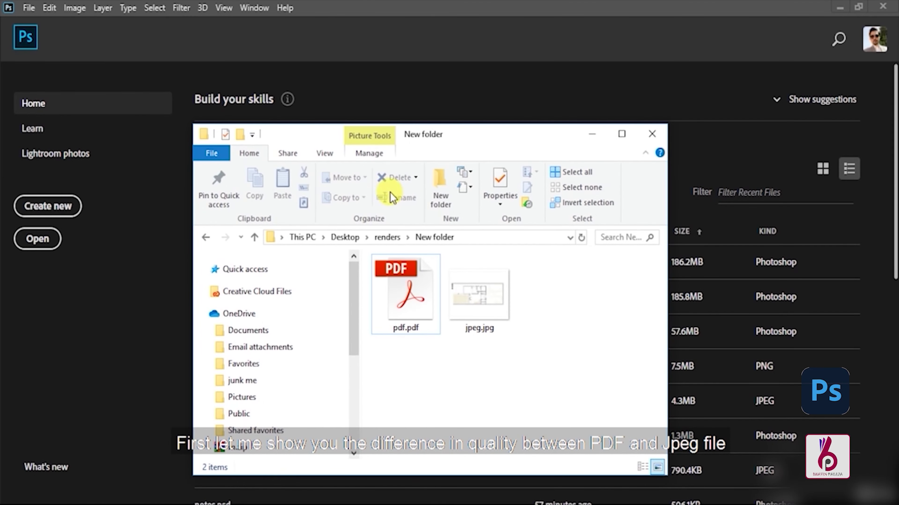
left_click_drag(480, 140, 473, 94)
left_click_drag(374, 234, 536, 312)
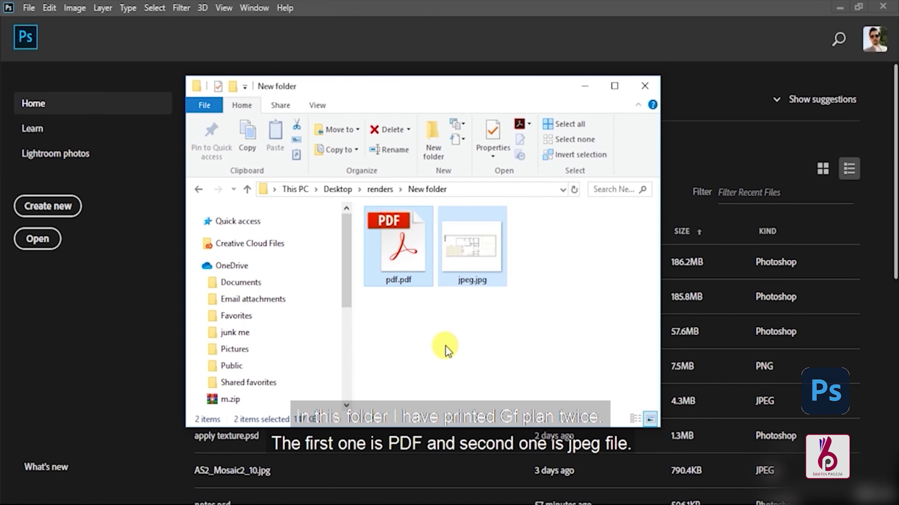
left_click(405, 269)
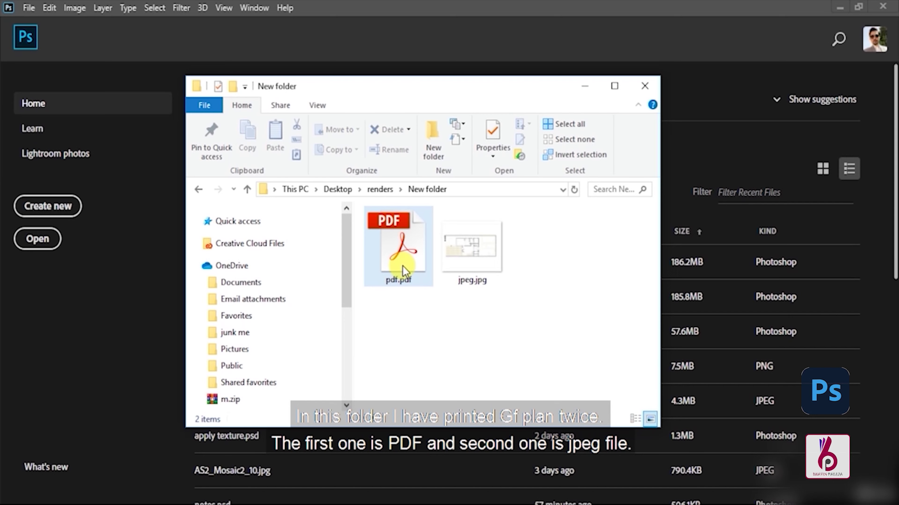
left_click(435, 255)
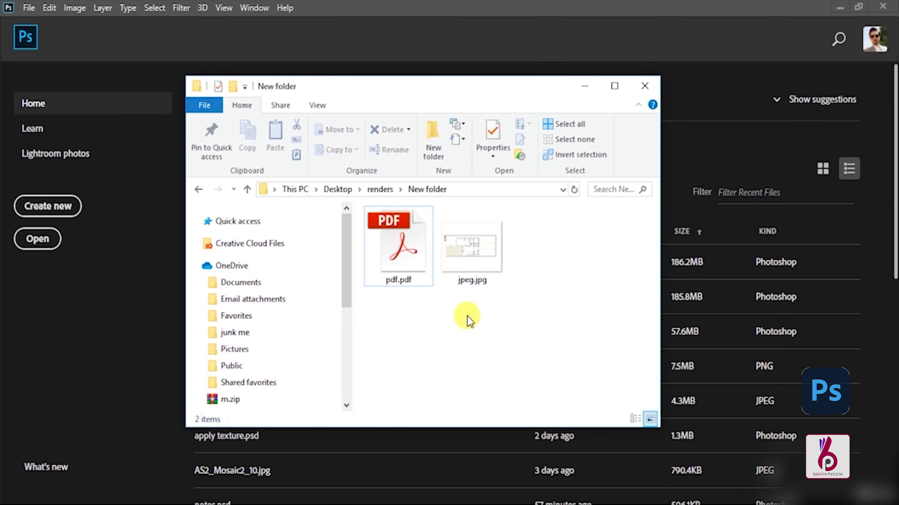
Copy the New folder's path from the address bar and start opening a file in Photoshop.
left_click(504, 188)
right_click(506, 189)
left_click(523, 234)
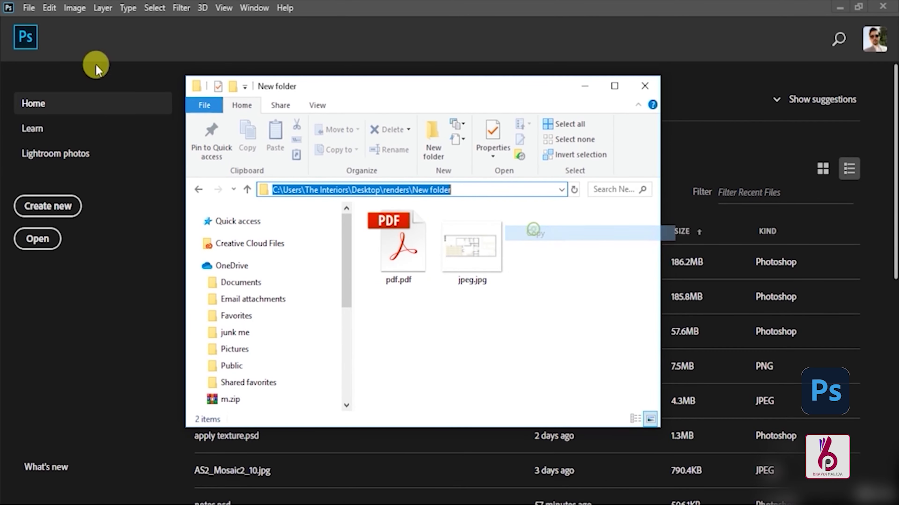
left_click(31, 12)
left_click(57, 35)
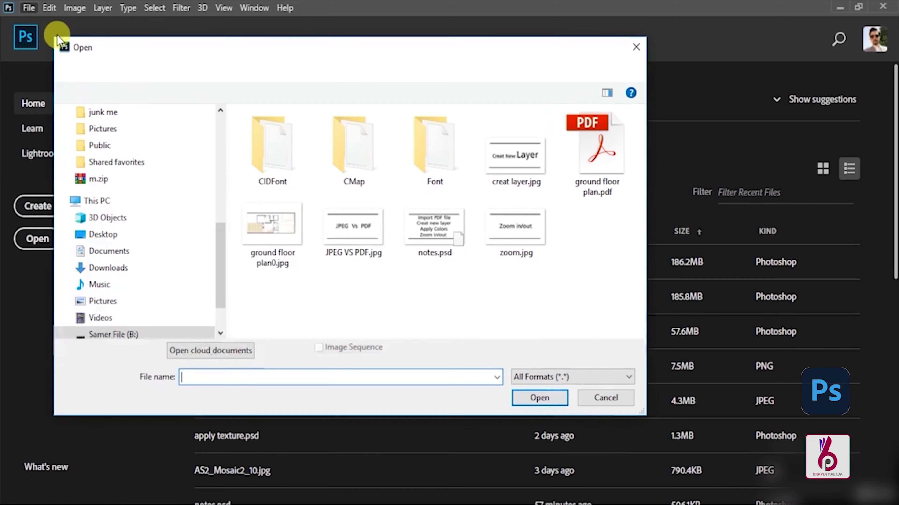
Paste the copied folder path into the Open dialog and open jpeg.jpg.
type("C:\\Users\\The Interiors\\Desktop\\renders\\New folder")
key("Return")
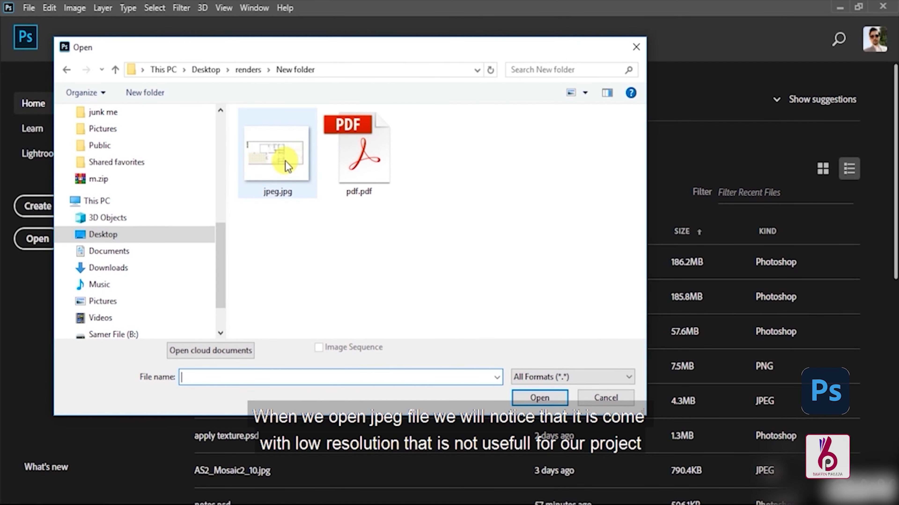
left_click(286, 163)
double_click(276, 158)
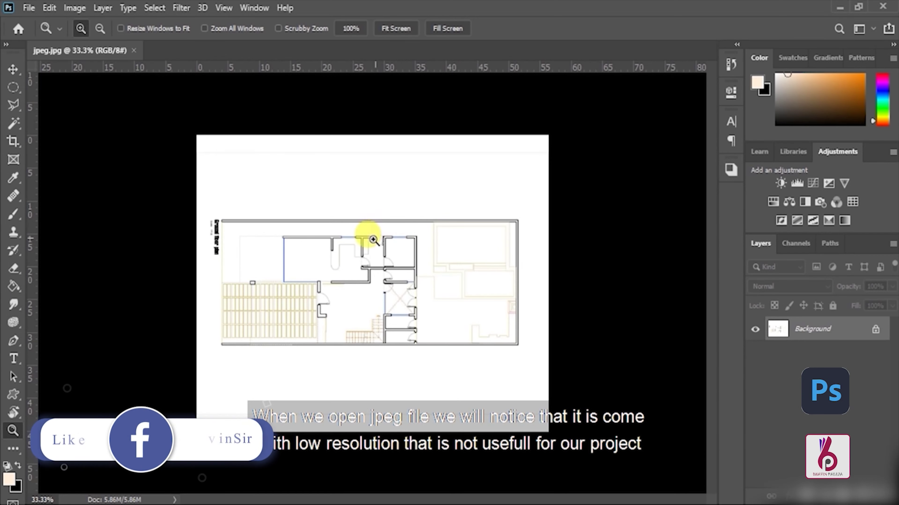
Zoom to 300% to inspect the jagged linework, then fit the plan on screen.
left_click(376, 250)
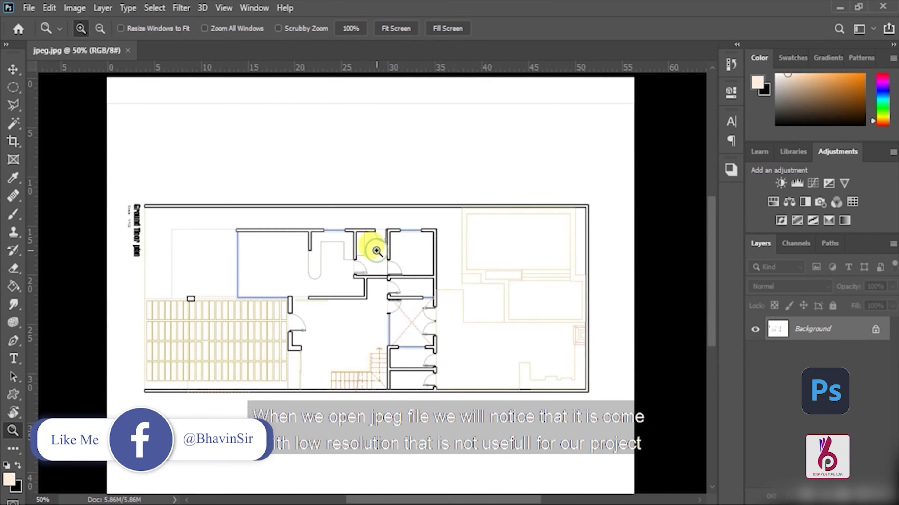
left_click(403, 257)
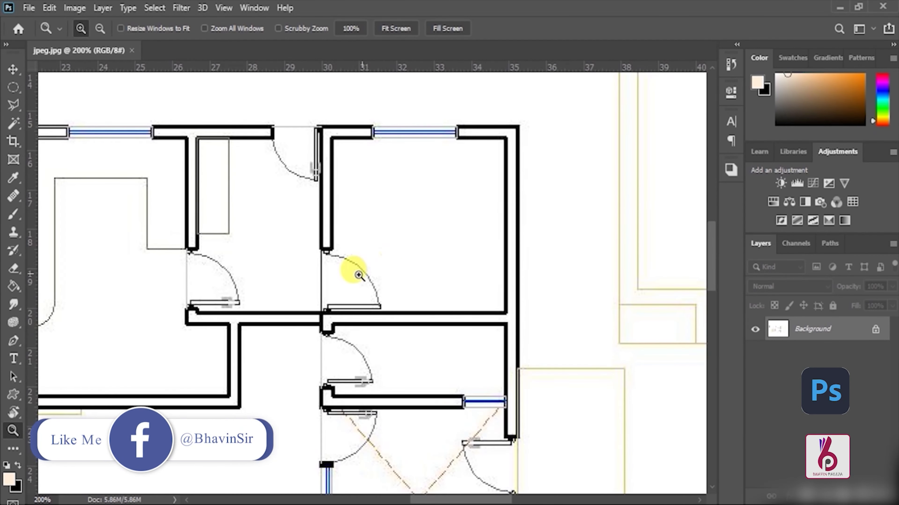
left_click(357, 297)
left_click_drag(341, 276, 351, 190)
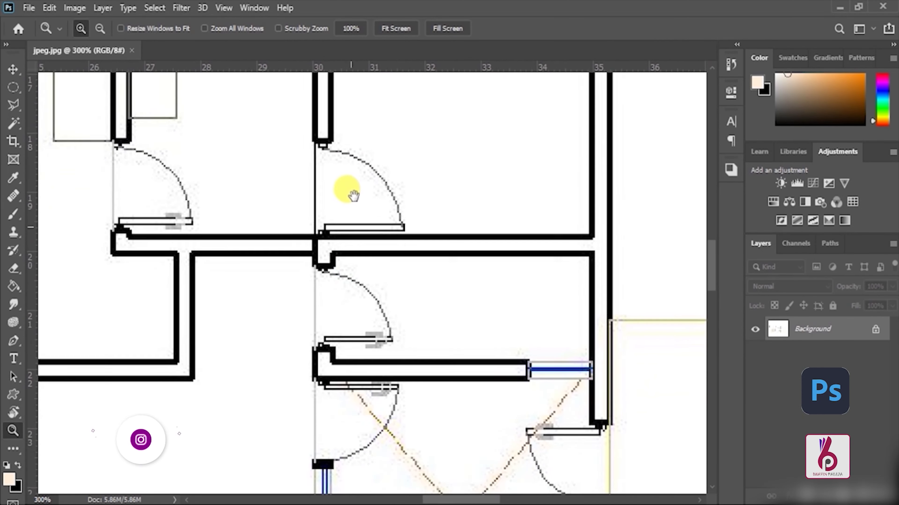
mouse_move(381, 311)
left_mouse_down()
mouse_move(383, 223)
mouse_move(372, 164)
left_mouse_up()
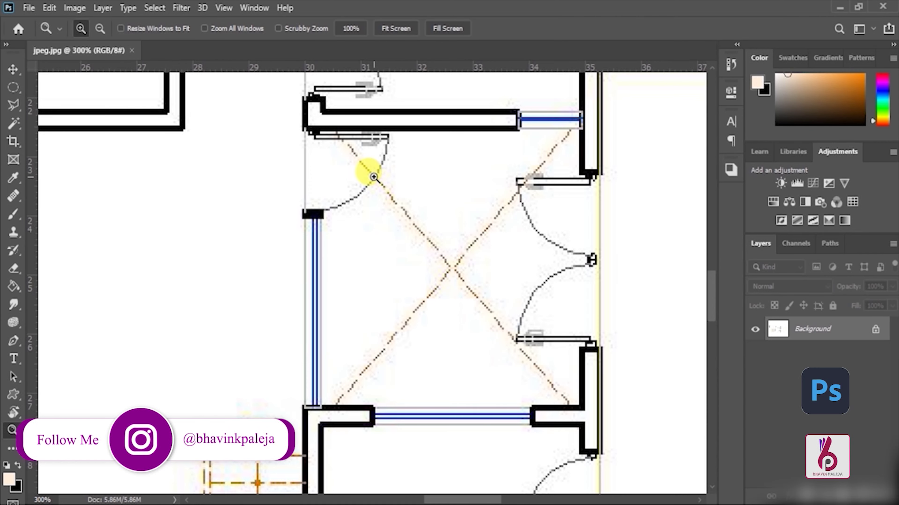
right_click(373, 177)
left_click(382, 194)
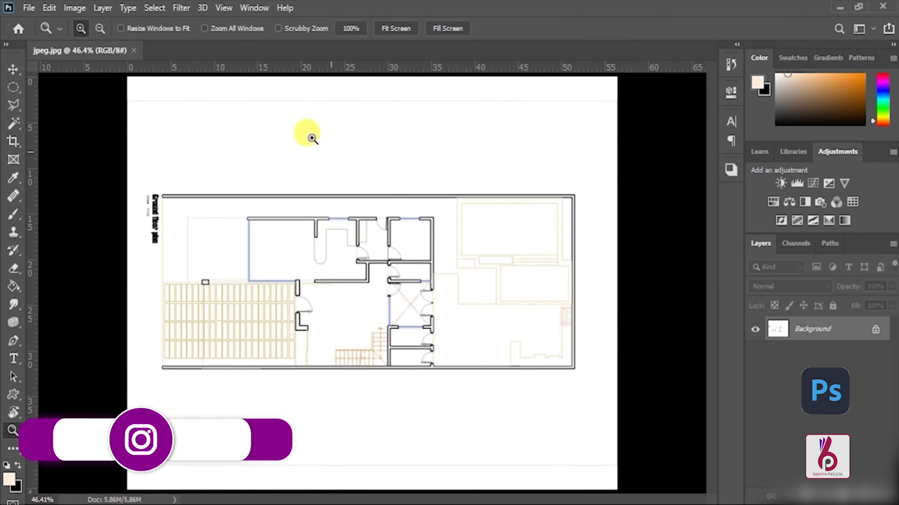
left_click(28, 8)
Open pdf.pdf and set the Import PDF resolution to 120 Pixels/Centimeter.
left_click(49, 35)
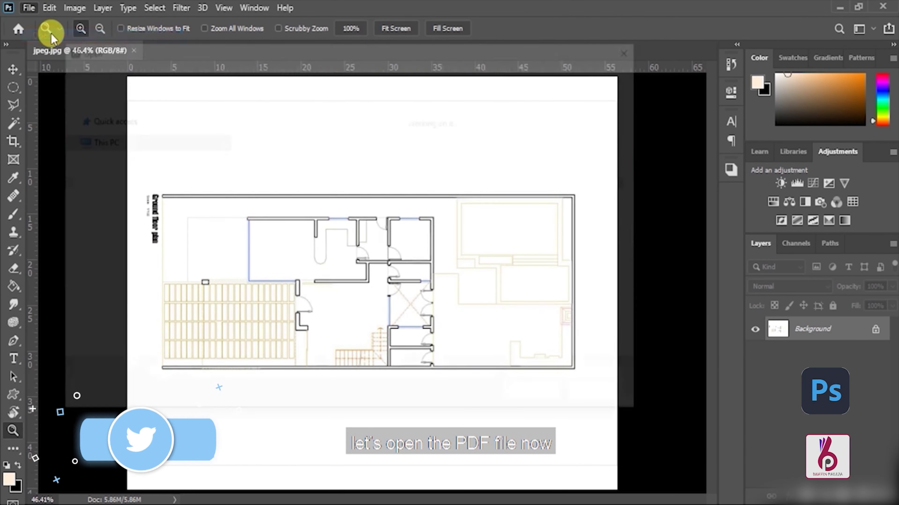
left_click(357, 142)
double_click(357, 149)
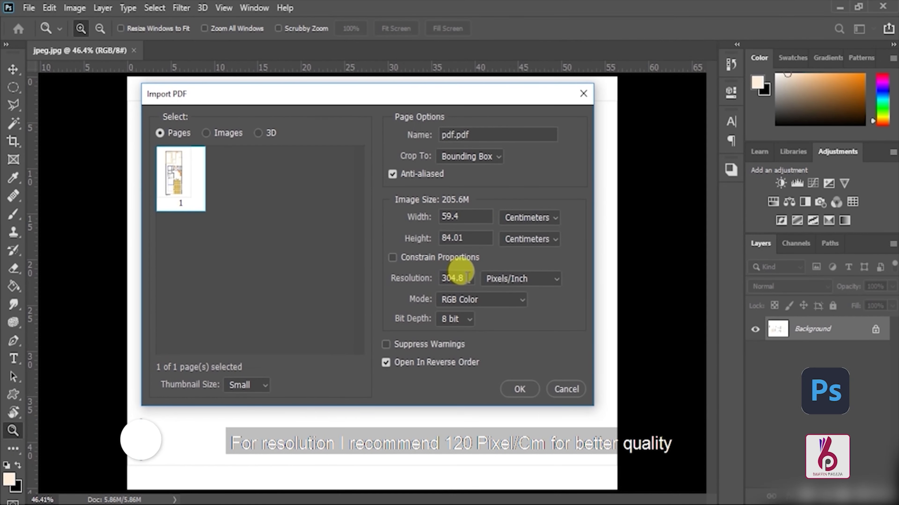
left_click(503, 280)
left_click(521, 304)
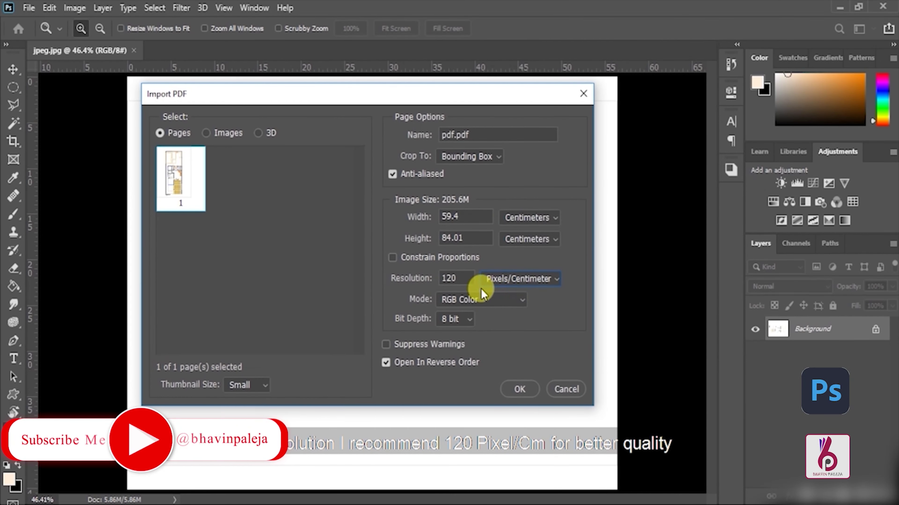
double_click(456, 278)
type("12")
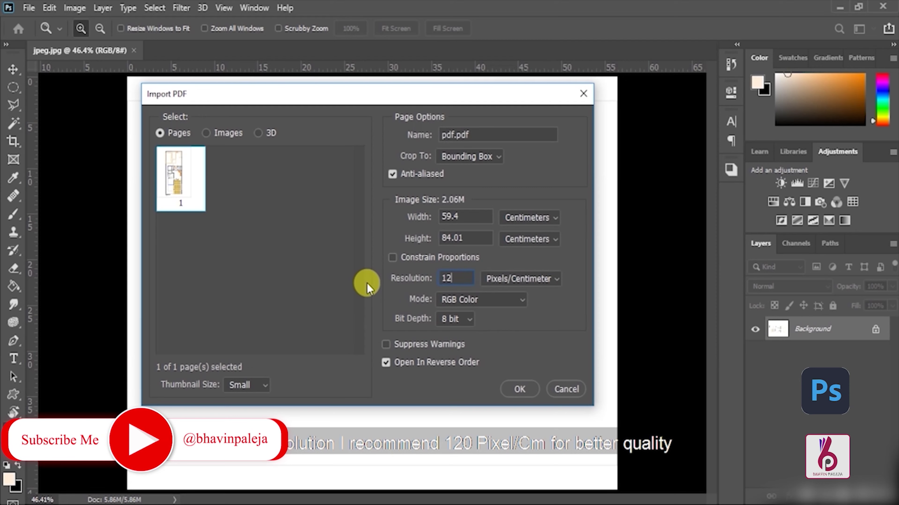
type("0")
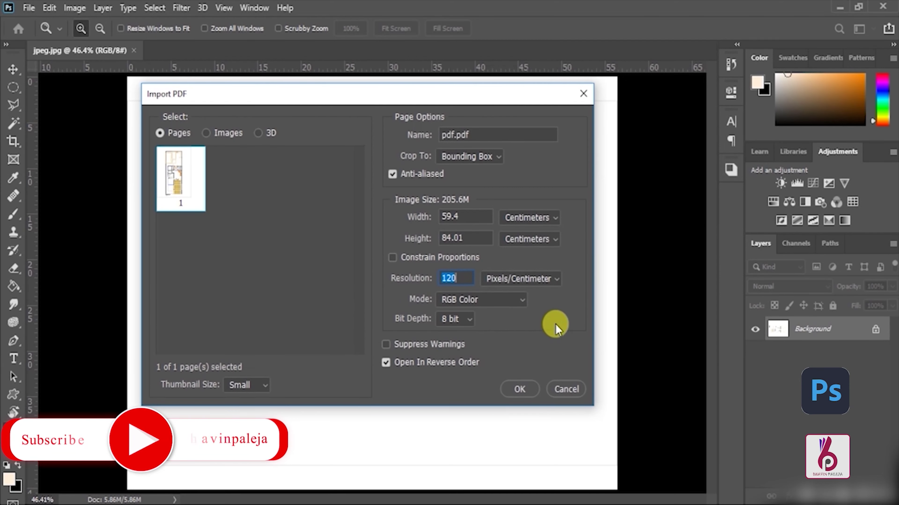
Keep Pixels/Centimeter and RGB Color mode, and confirm the PDF import.
double_click(449, 276)
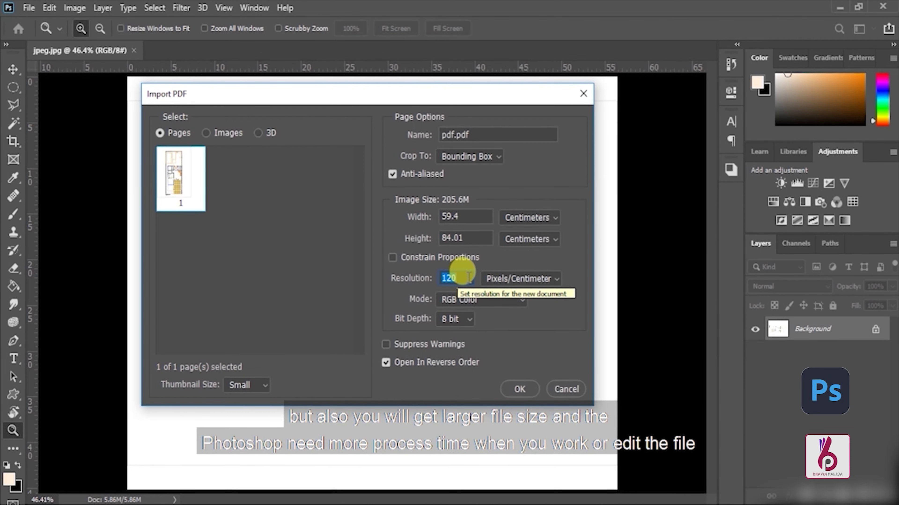
left_click(469, 277)
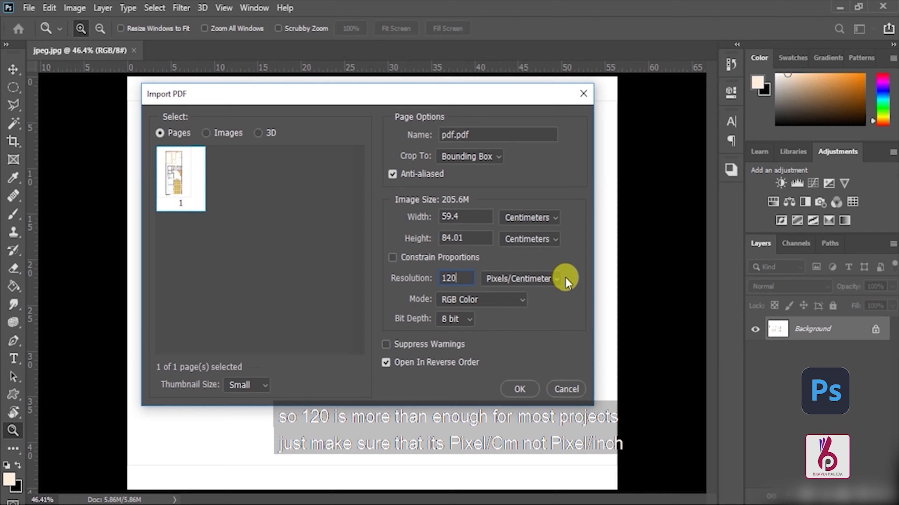
left_click(552, 278)
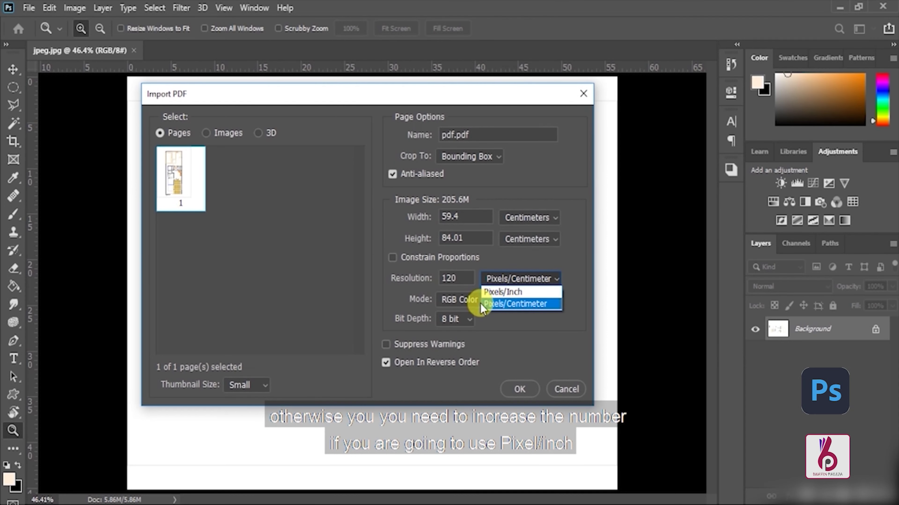
left_click(556, 305)
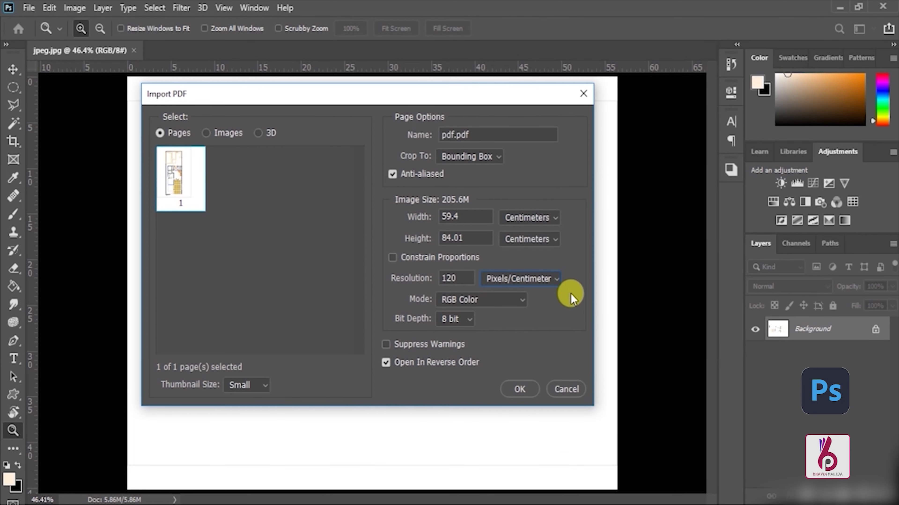
left_click(512, 297)
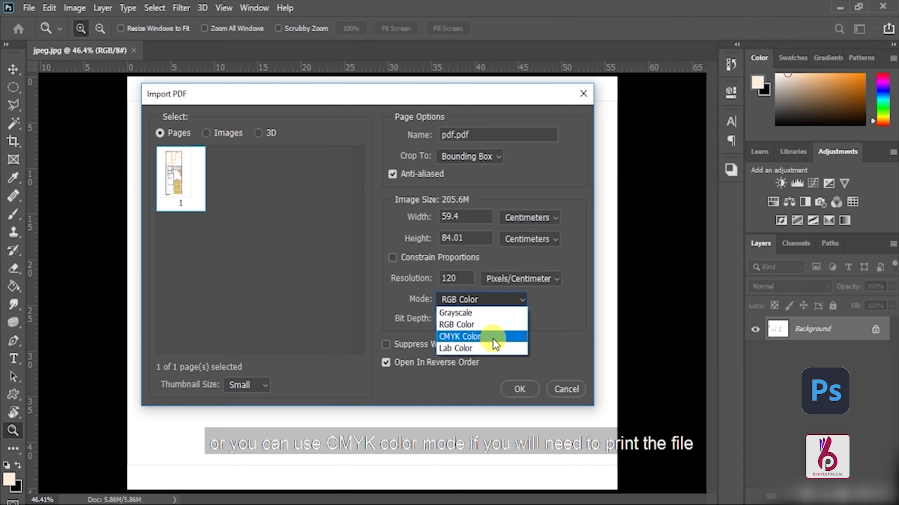
left_click(549, 328)
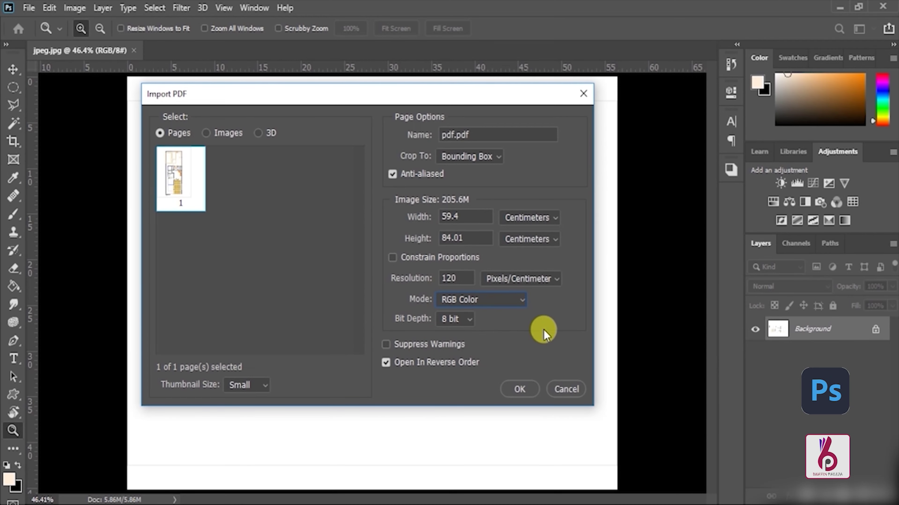
left_click(523, 387)
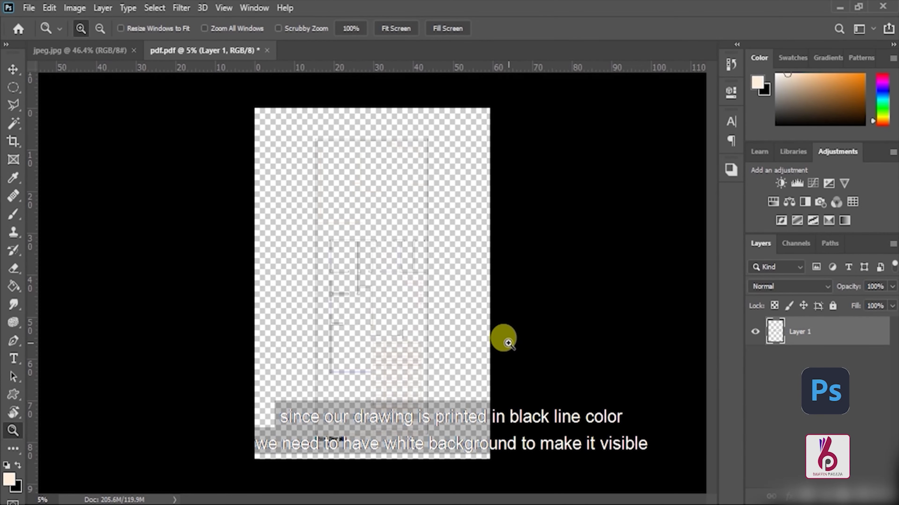
Create a new layer named 'white backround' above Layer 1 and fit the page on screen.
left_click(368, 245)
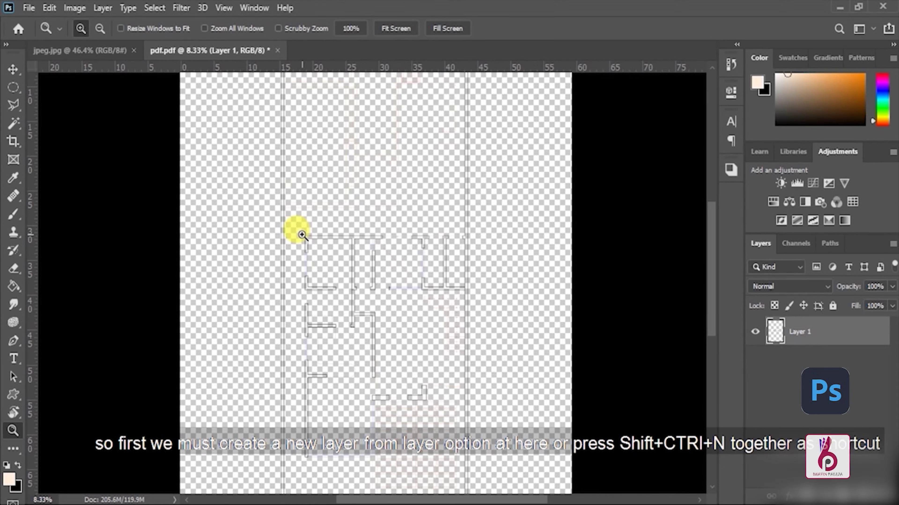
left_click(102, 7)
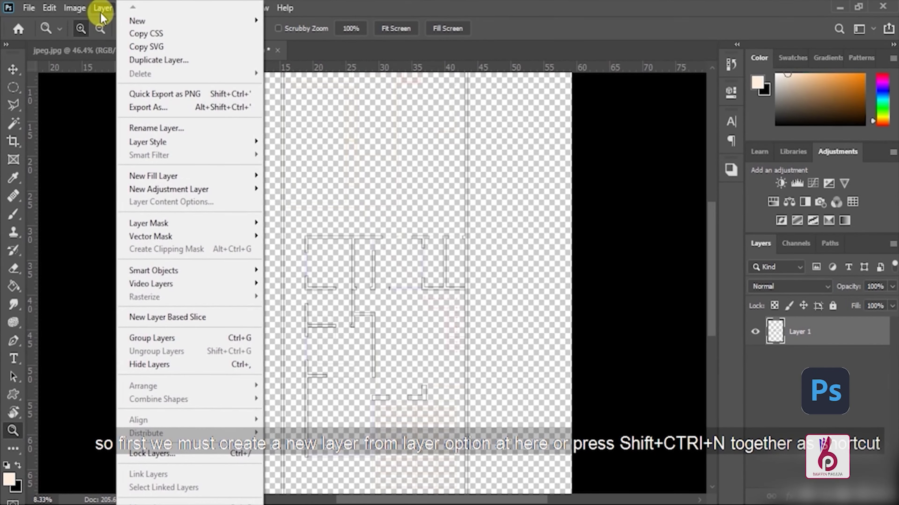
mouse_move(137, 20)
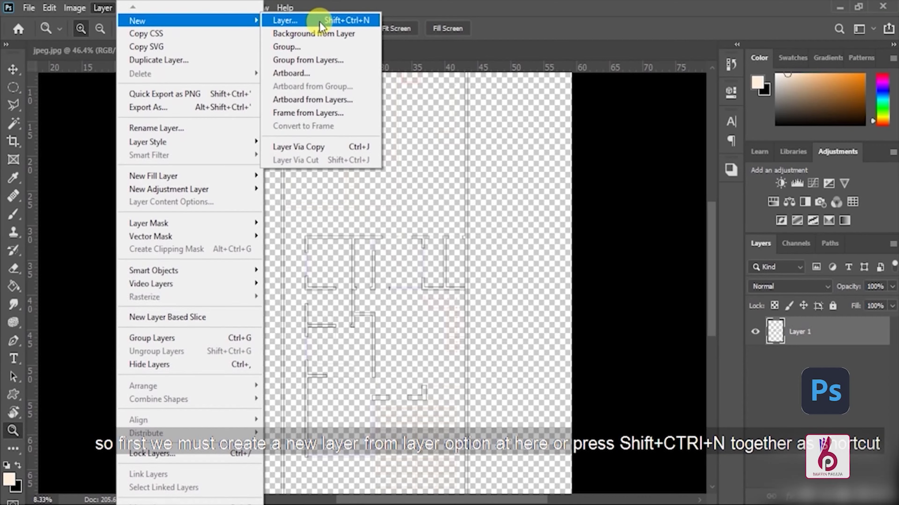
left_click(341, 21)
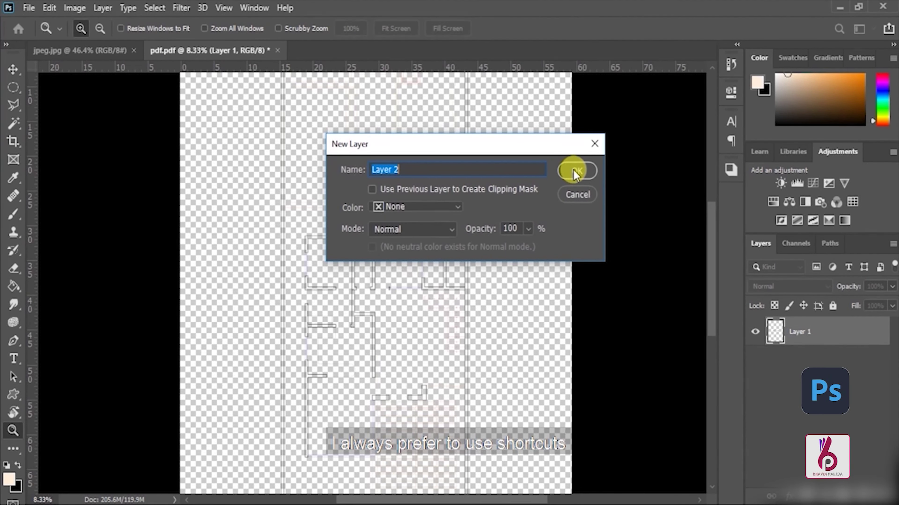
type("wh")
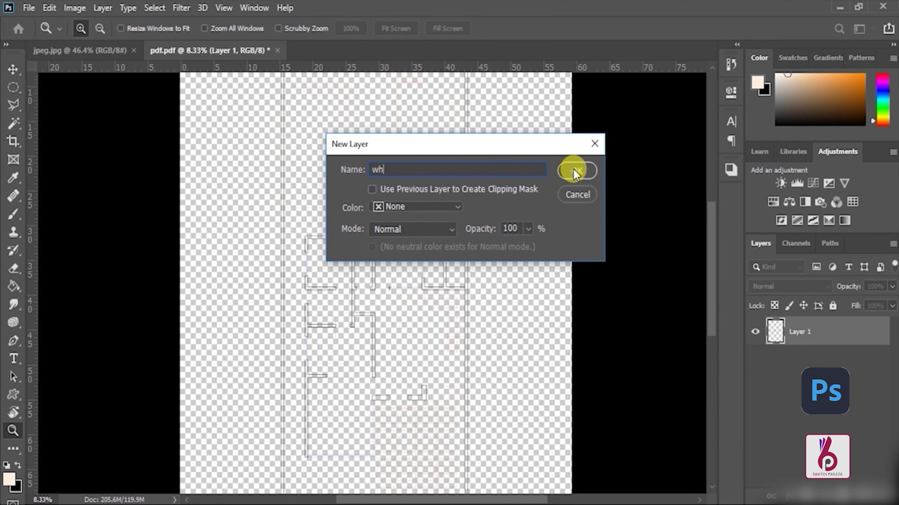
type("ite bac")
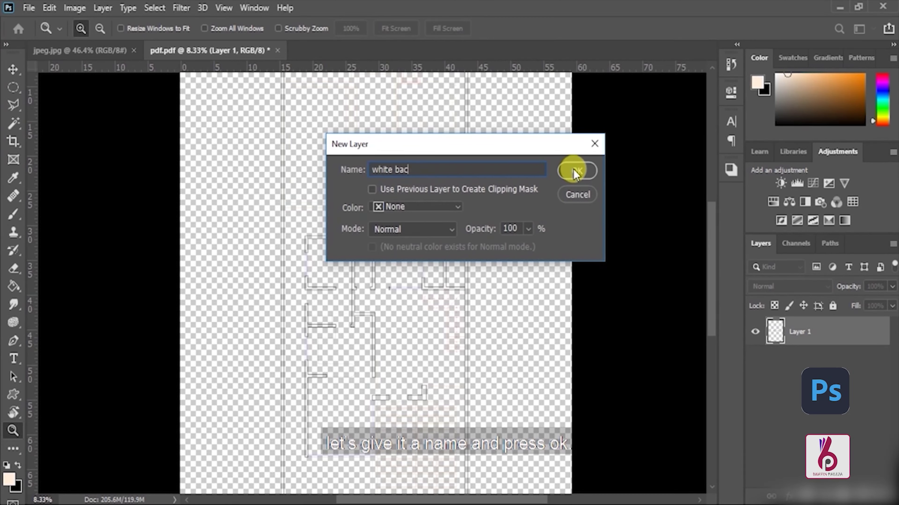
type("kround")
left_click(574, 171)
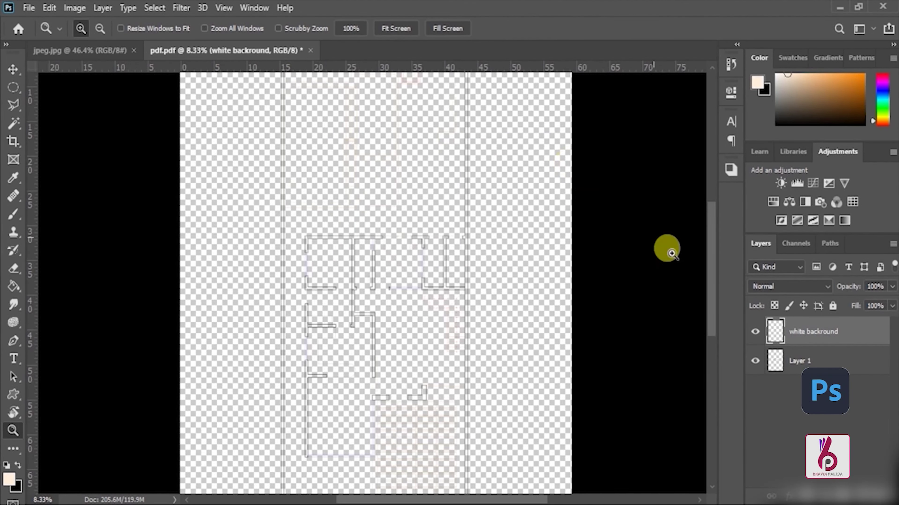
right_click(529, 283)
left_click(532, 290)
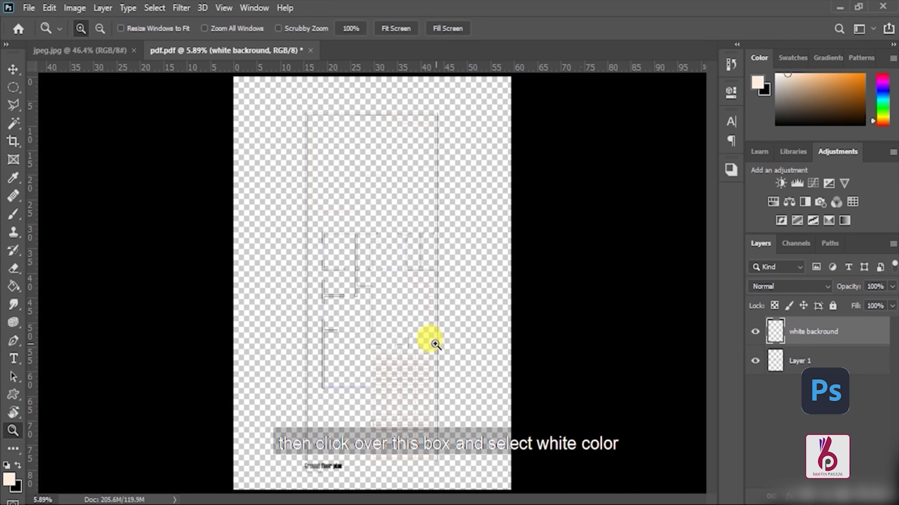
Fill the 'white backround' layer with white and move it below Layer 1.
left_click(17, 488)
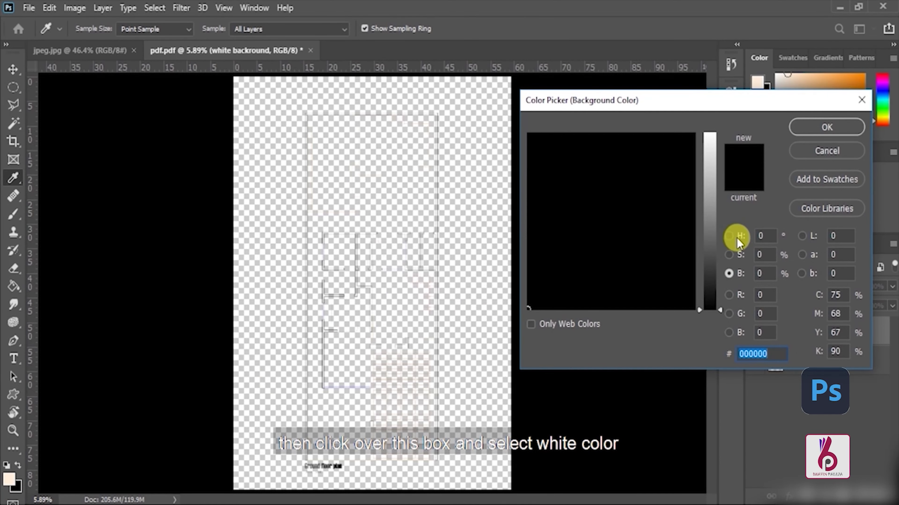
left_click(709, 134)
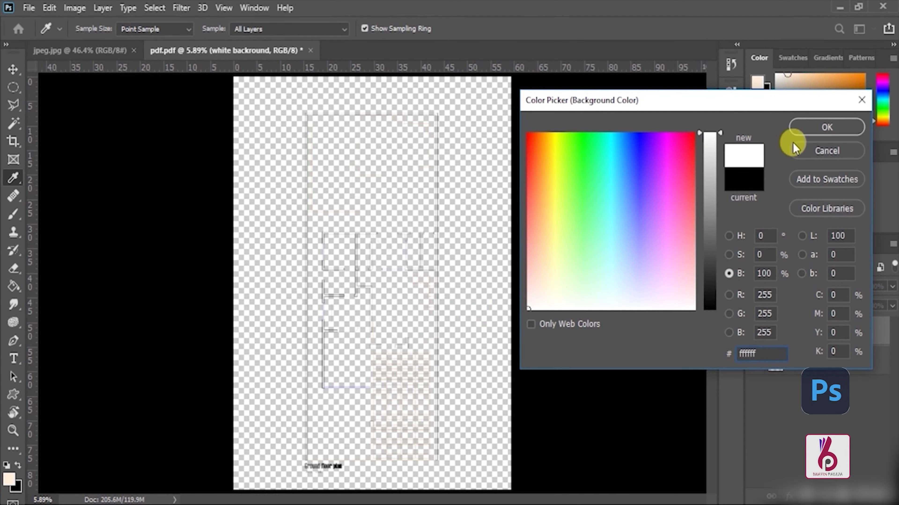
left_click(820, 126)
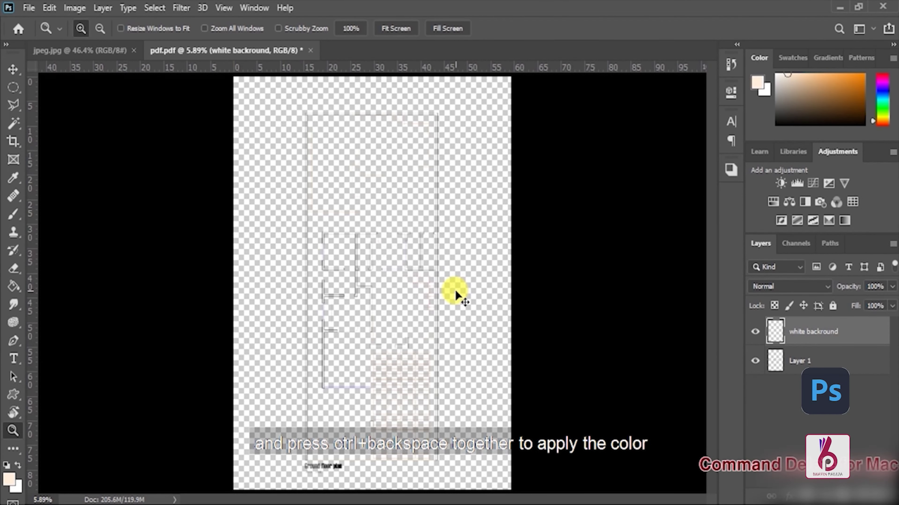
key("ctrl+BackSpace")
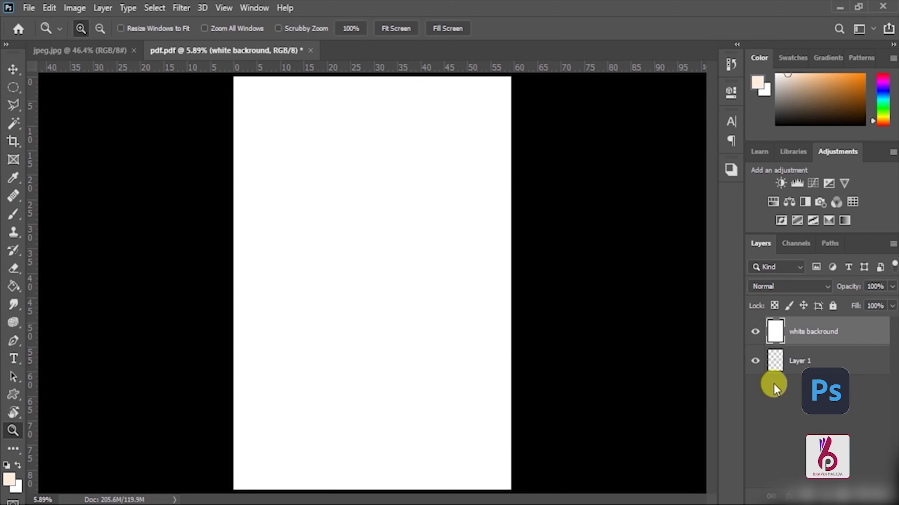
left_click_drag(814, 342, 796, 337)
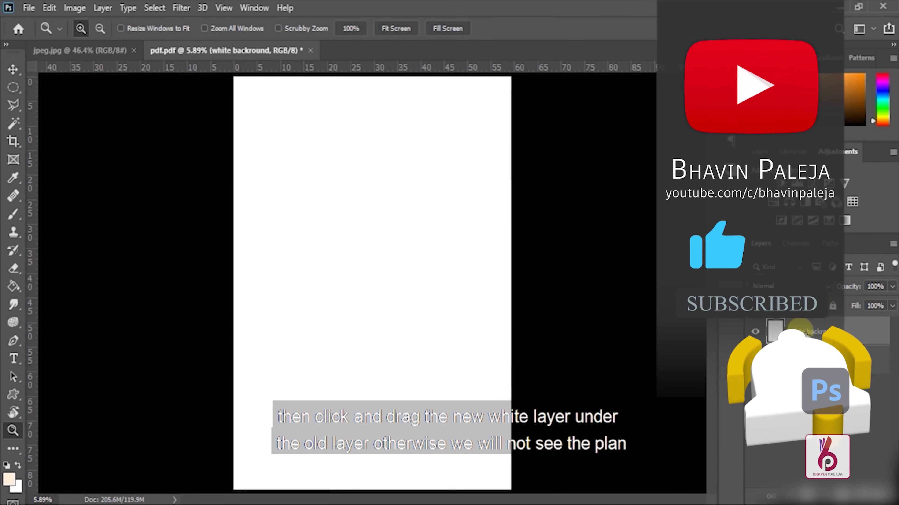
left_click_drag(806, 336, 806, 365)
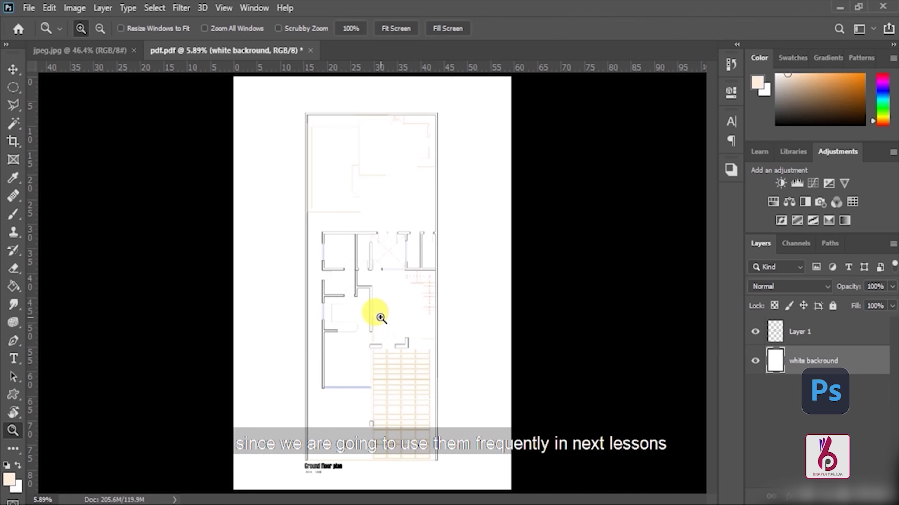
key("v")
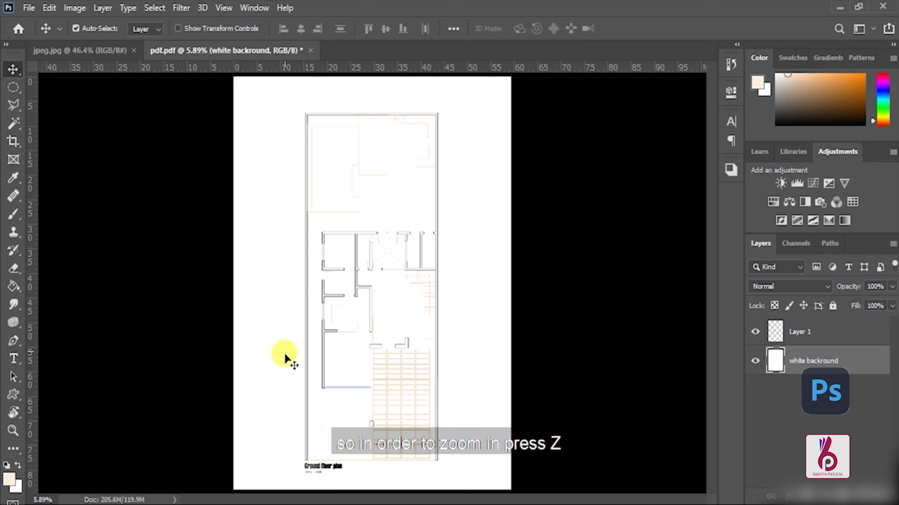
key("z")
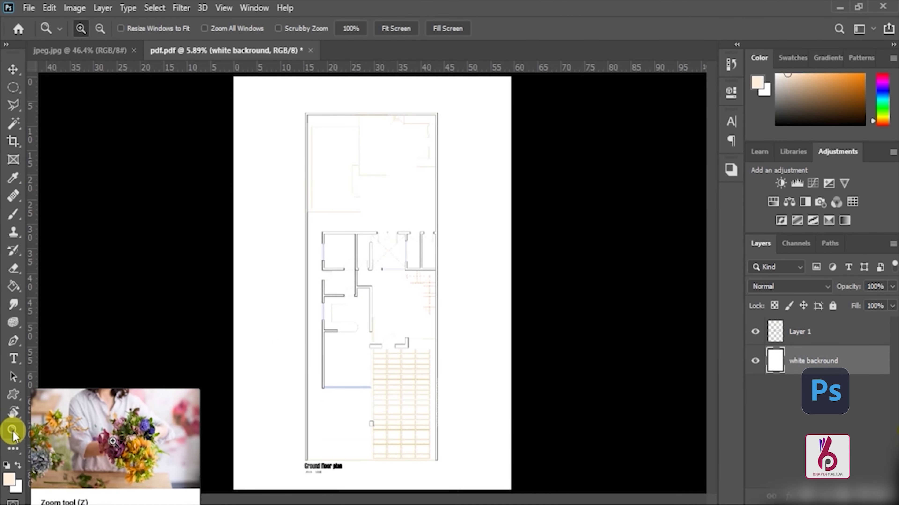
left_click(363, 295)
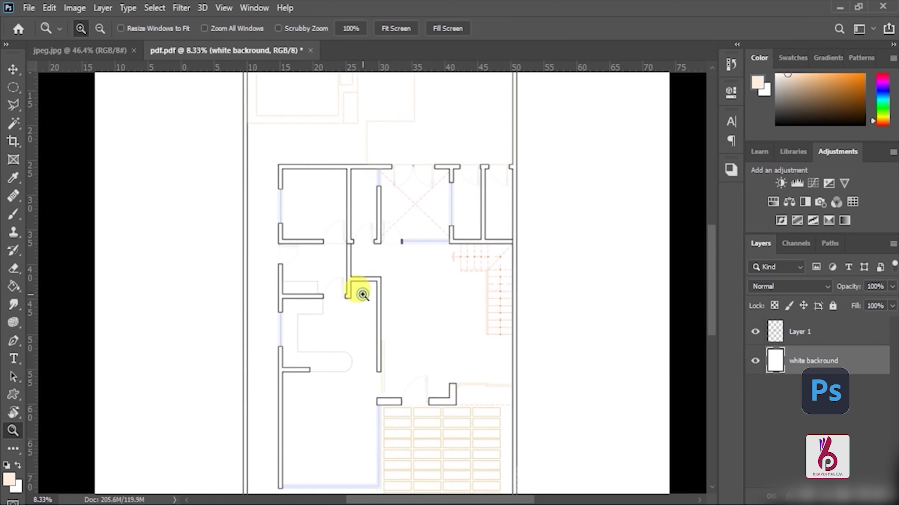
key("alt")
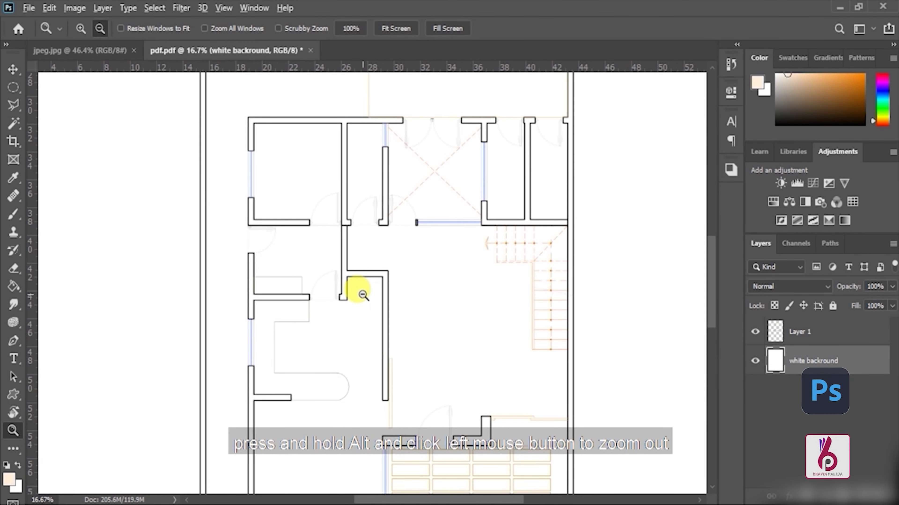
left_click(363, 294, "alt")
left_click(362, 295, "alt")
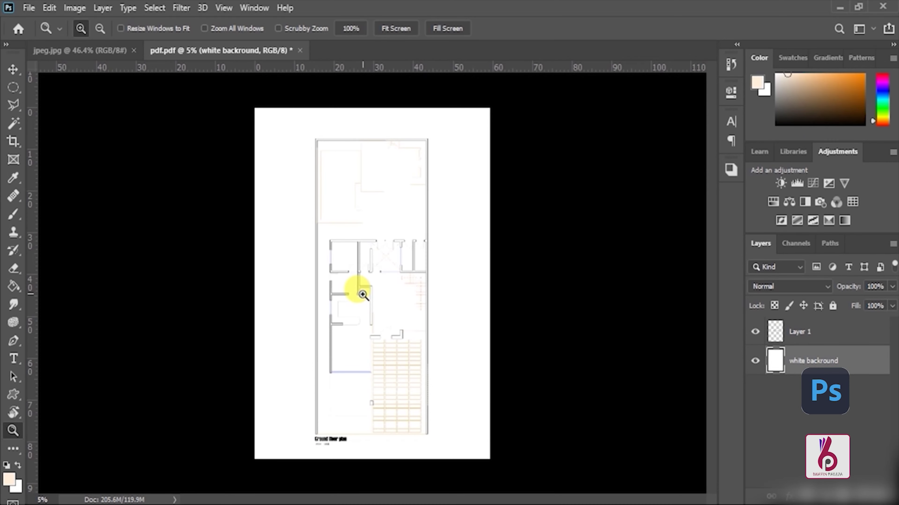
left_click(362, 294)
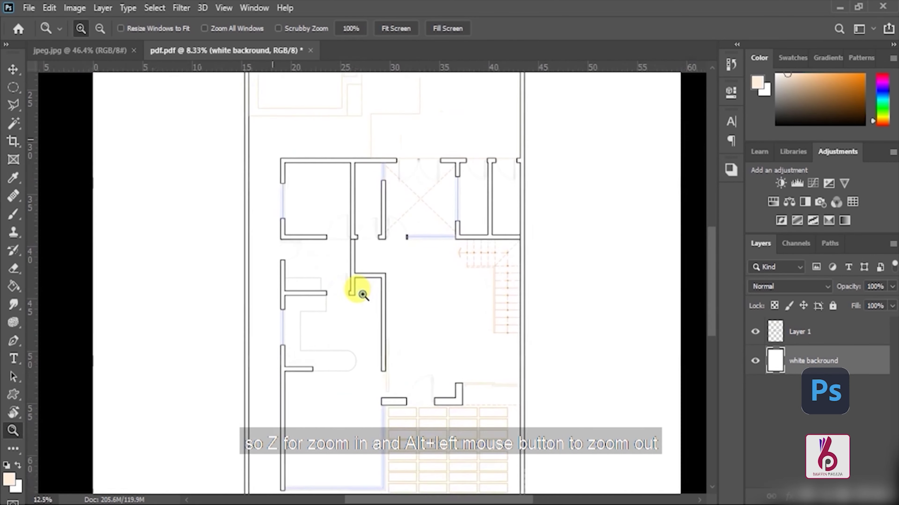
left_click(363, 295)
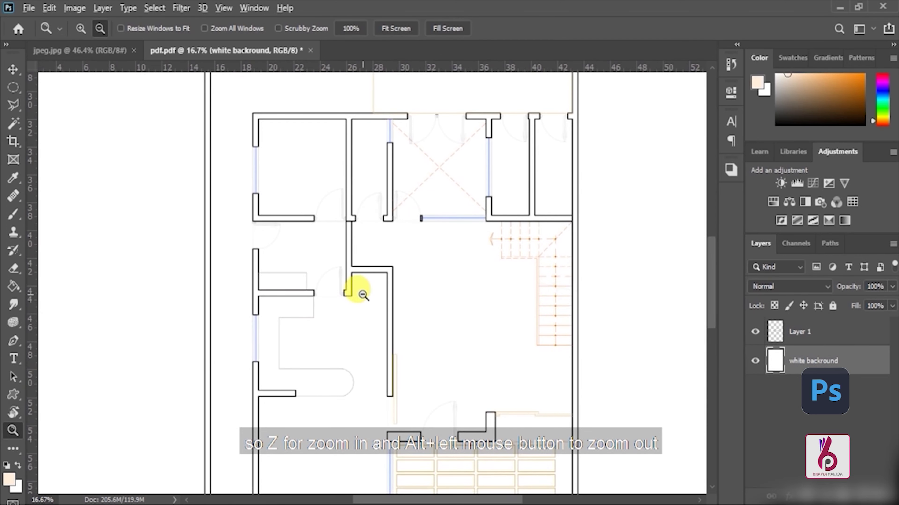
left_click(363, 294, "alt")
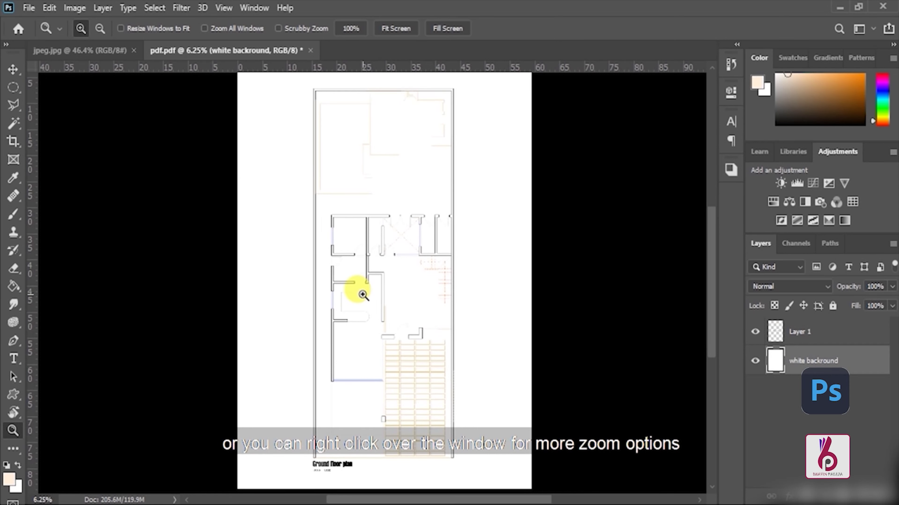
right_click(298, 261)
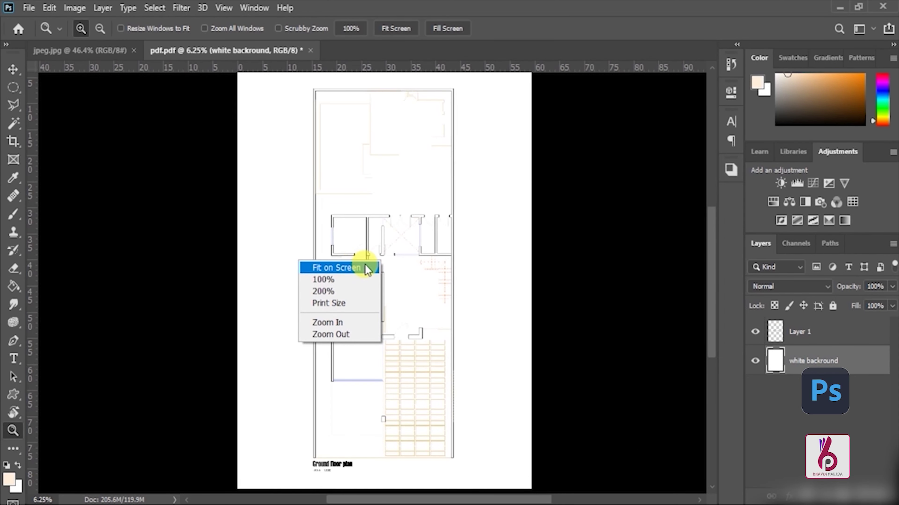
left_click(353, 280)
right_click(354, 279)
left_click(374, 312)
right_click(373, 309)
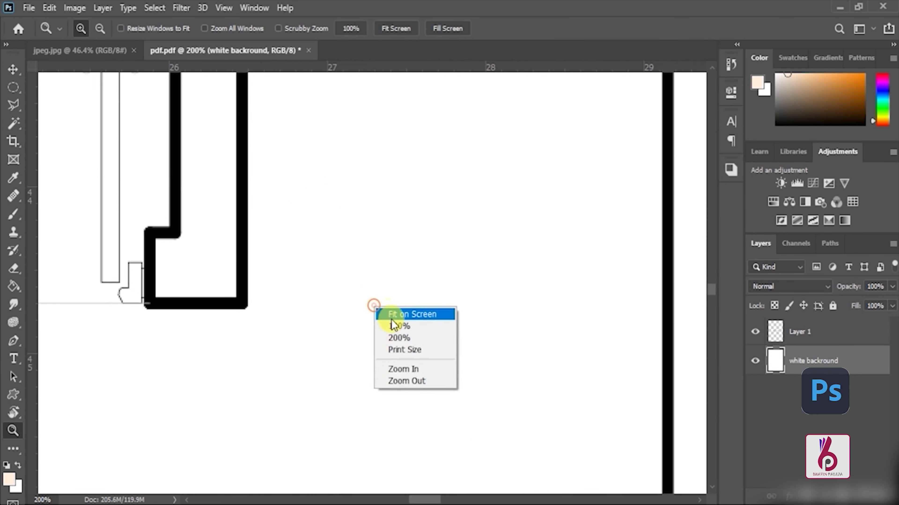
left_click(403, 349)
right_click(393, 322)
left_click(401, 324)
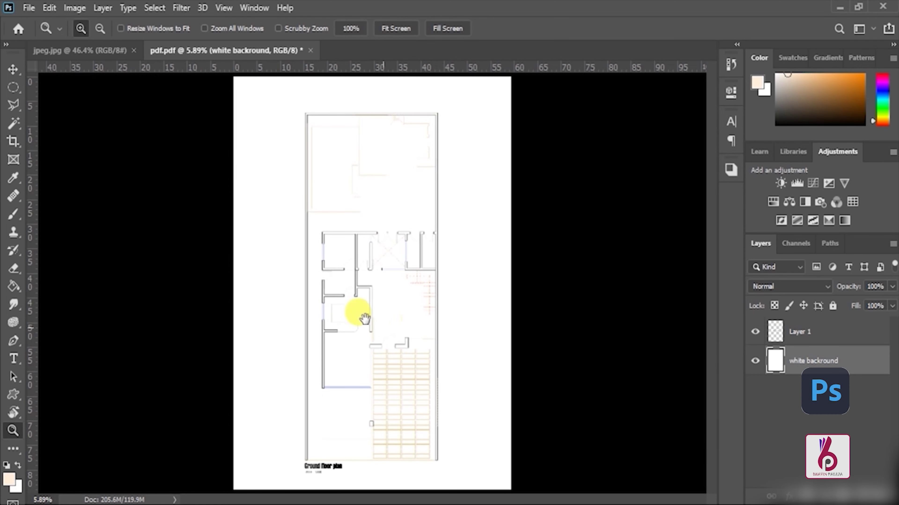
key("space")
left_click(383, 295)
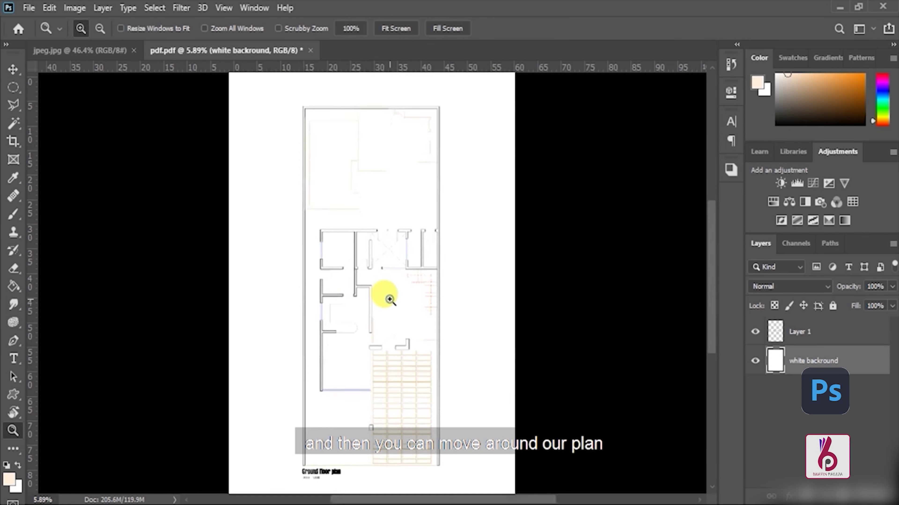
left_click(389, 300)
mouse_move(389, 299)
left_mouse_down()
mouse_move(291, 446)
mouse_move(307, 297)
mouse_move(374, 197)
mouse_move(345, 227)
mouse_move(399, 317)
mouse_move(367, 317)
mouse_move(374, 291)
left_mouse_up()
right_click(375, 288)
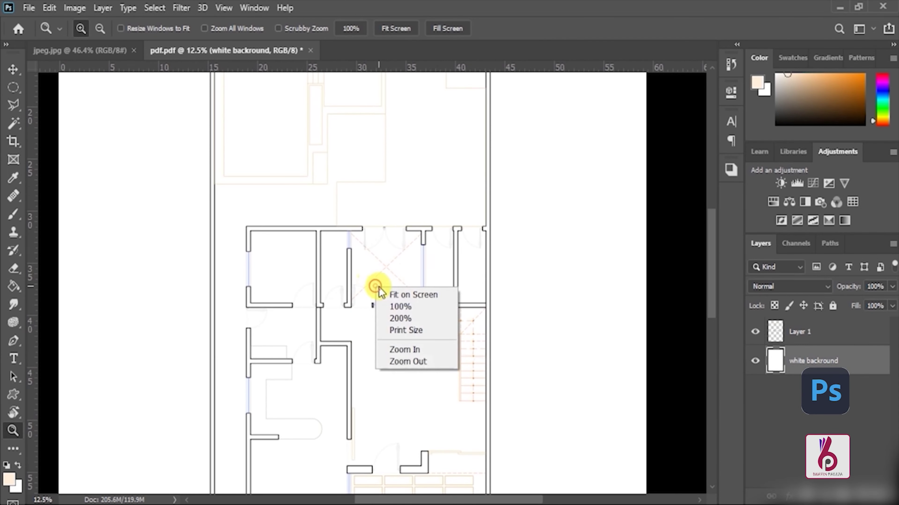
left_click(376, 294)
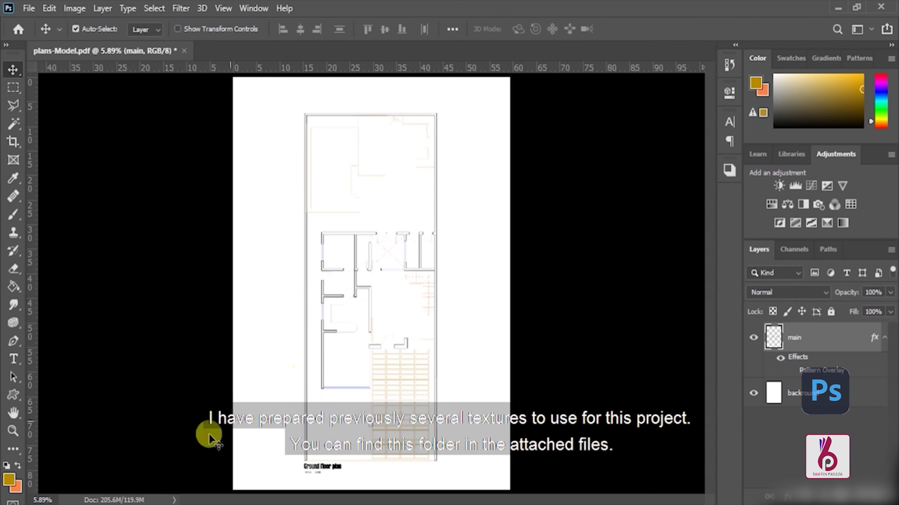
left_click(53, 452)
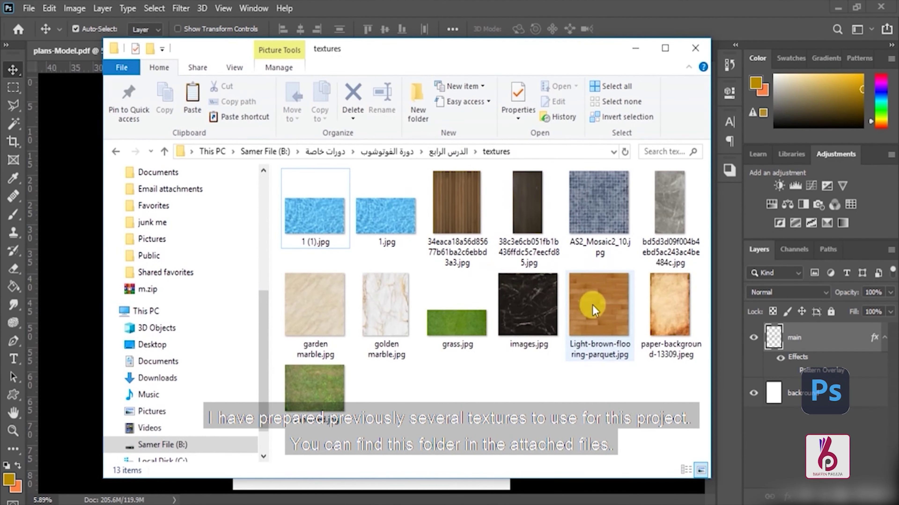
left_click_drag(677, 429, 364, 275)
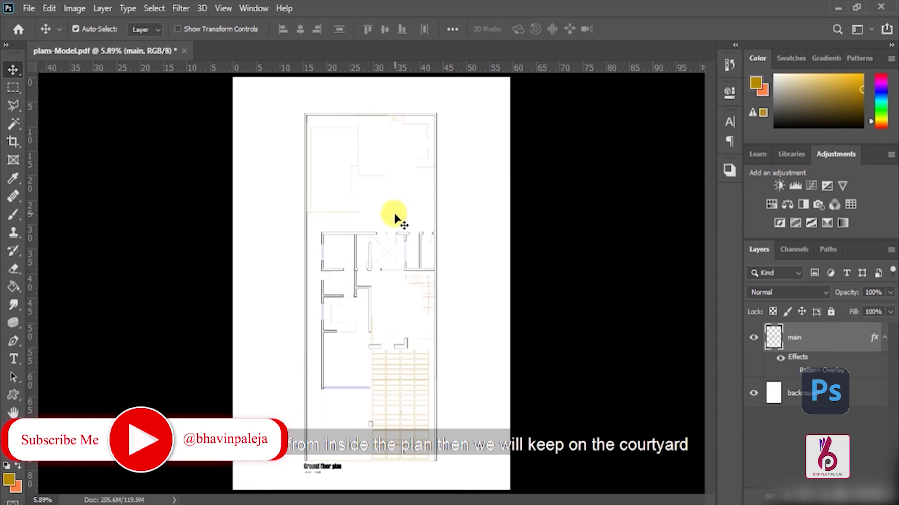
Zoom in on the living room and open the gray marble texture image.
key("z")
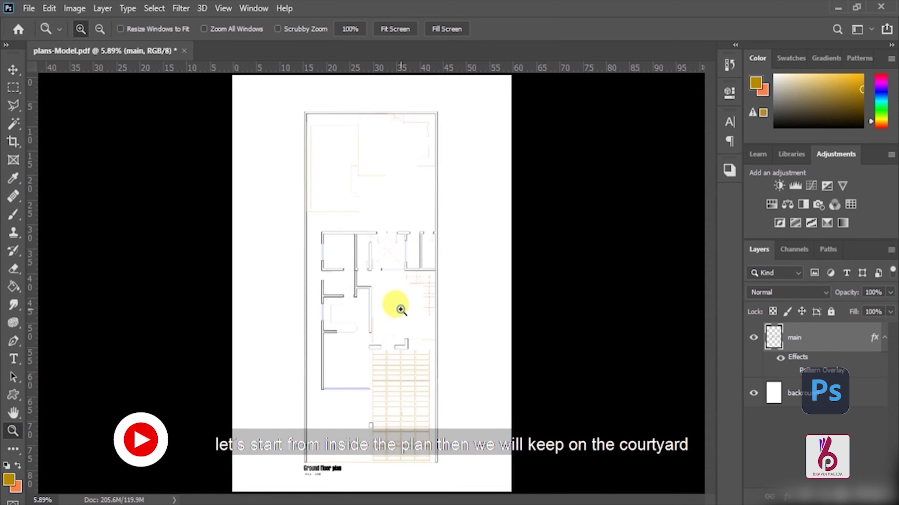
left_click(400, 310)
left_click(401, 309)
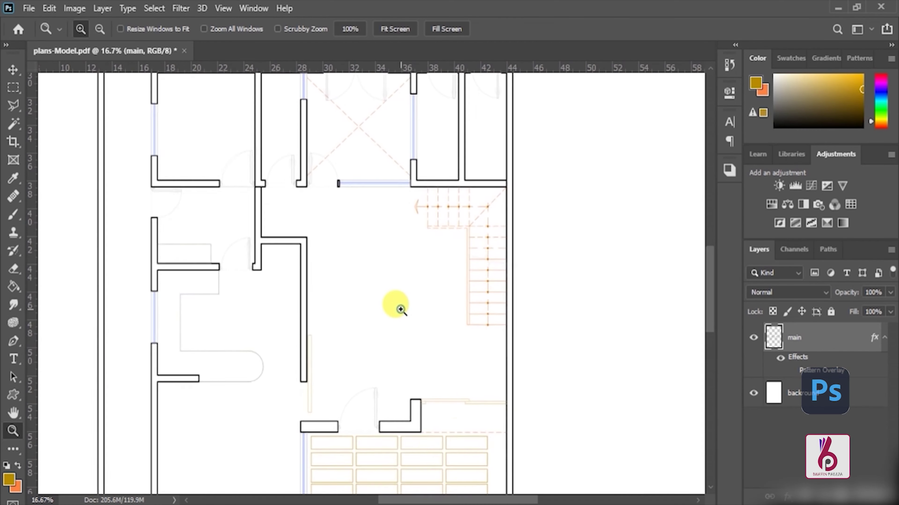
left_click(401, 309)
left_click_drag(395, 307, 363, 287)
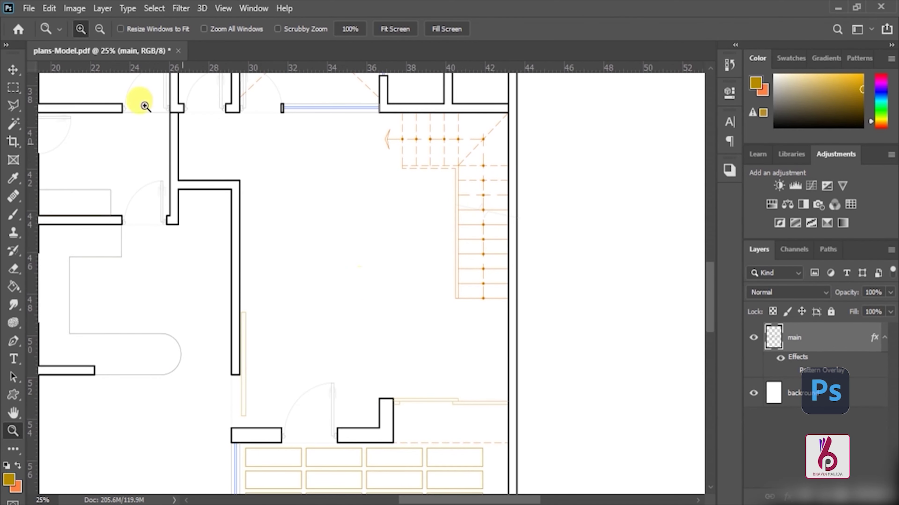
left_click(29, 8)
left_click(43, 28)
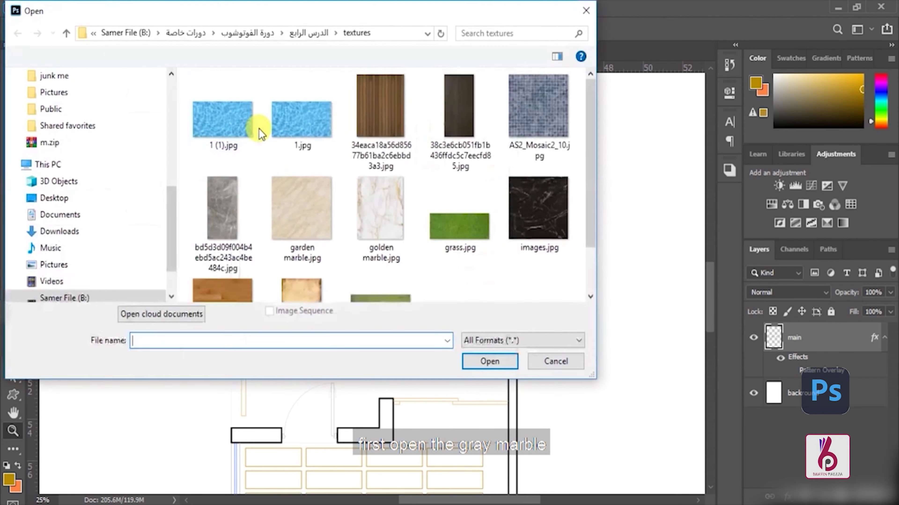
double_click(241, 204)
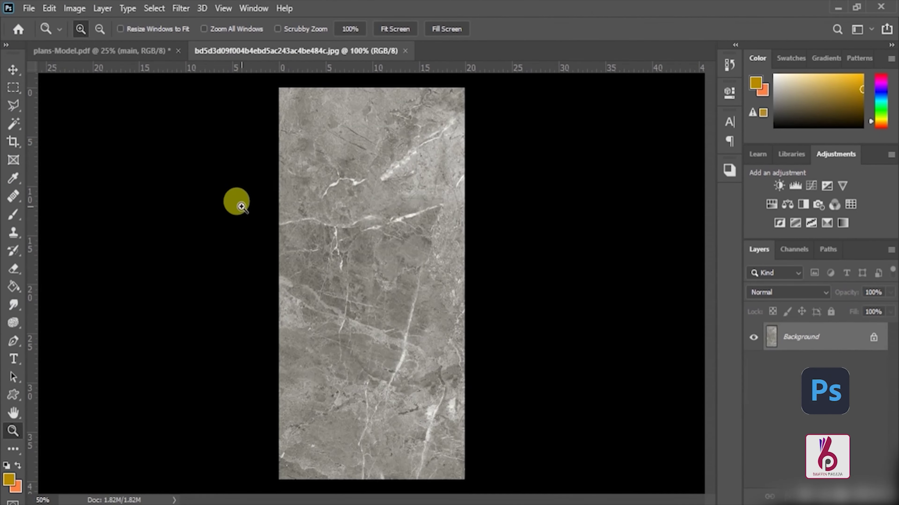
Define the marble image as a pattern named 'gray marble' and close its document.
left_click(49, 9)
left_click(50, 8)
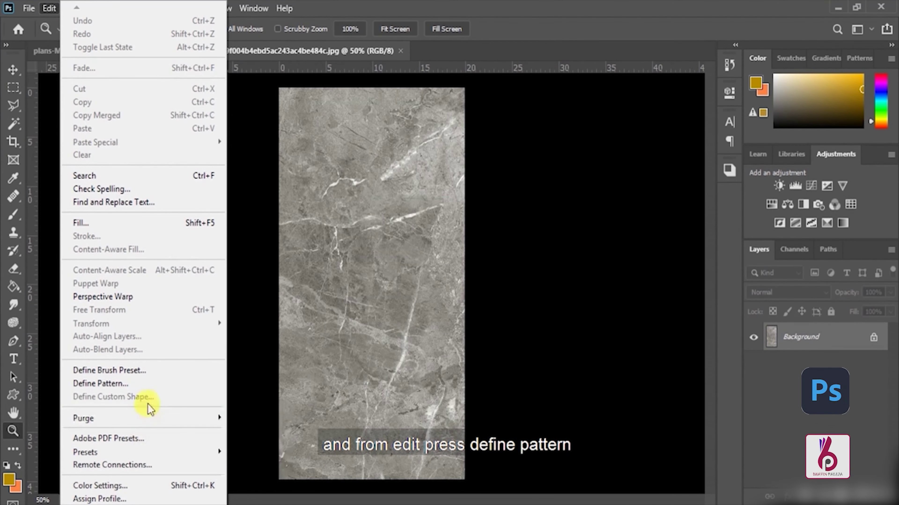
left_click(208, 384)
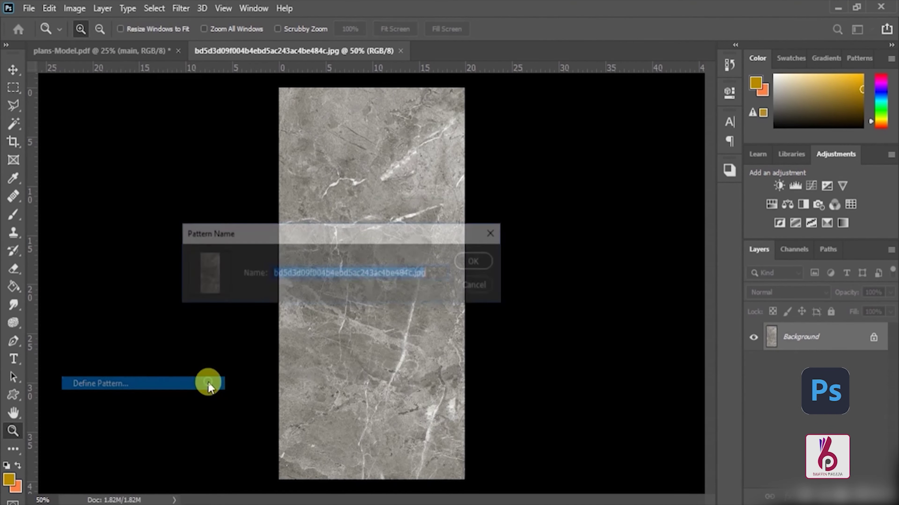
type("gra")
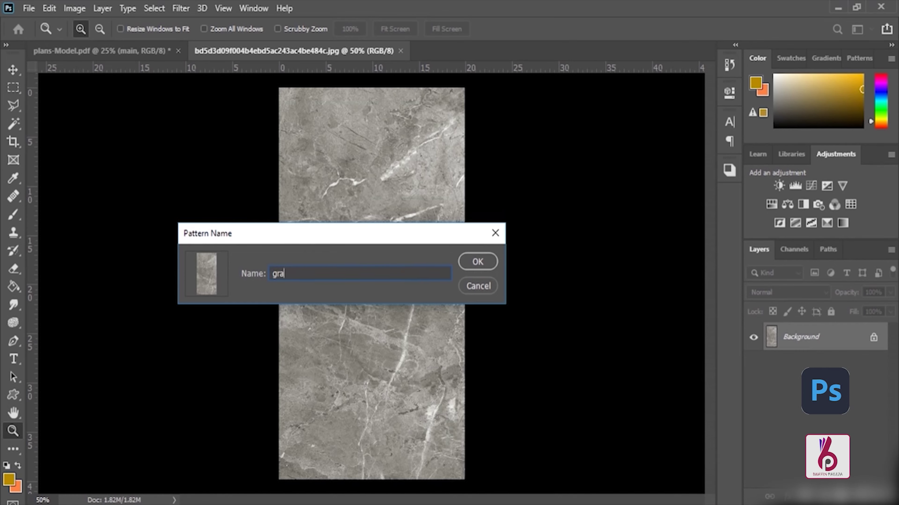
type("arble")
key("Return")
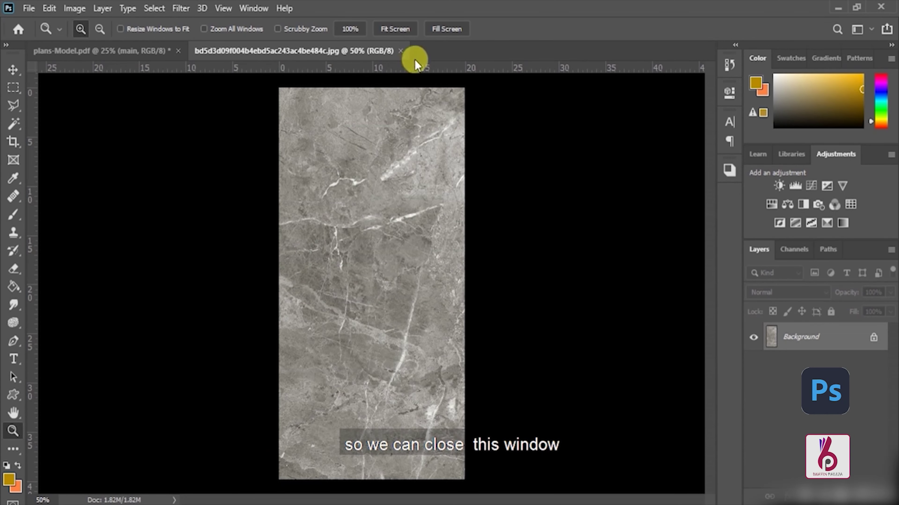
left_click(400, 51)
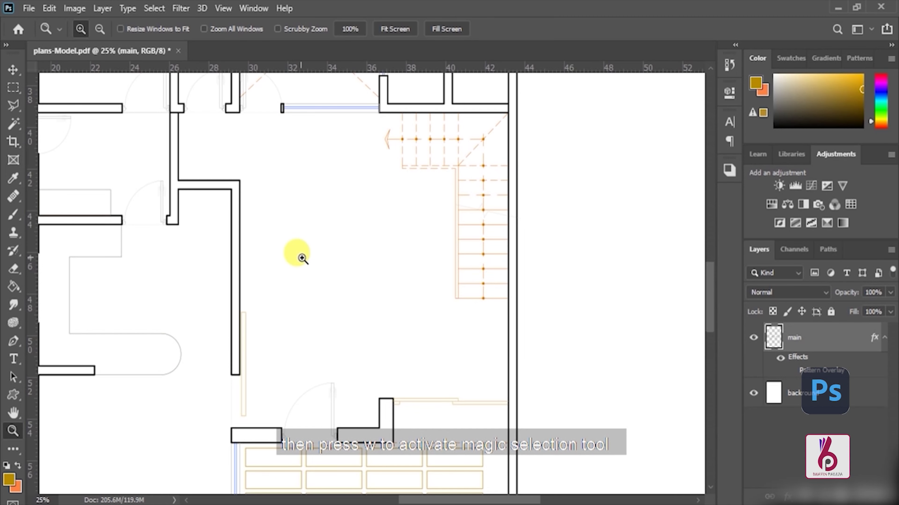
key("w")
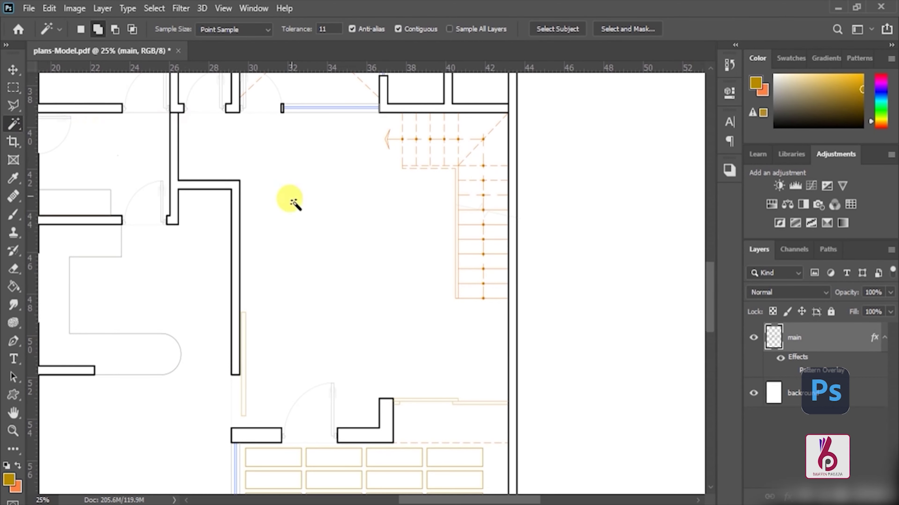
Select the living room floor with the Magic Wand and add a 'living room' layer.
left_click(292, 202)
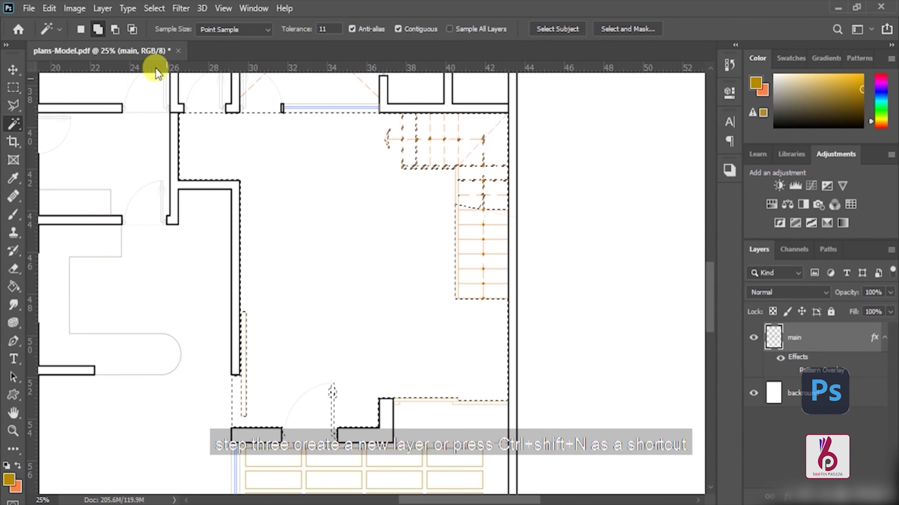
left_click(101, 14)
mouse_move(136, 21)
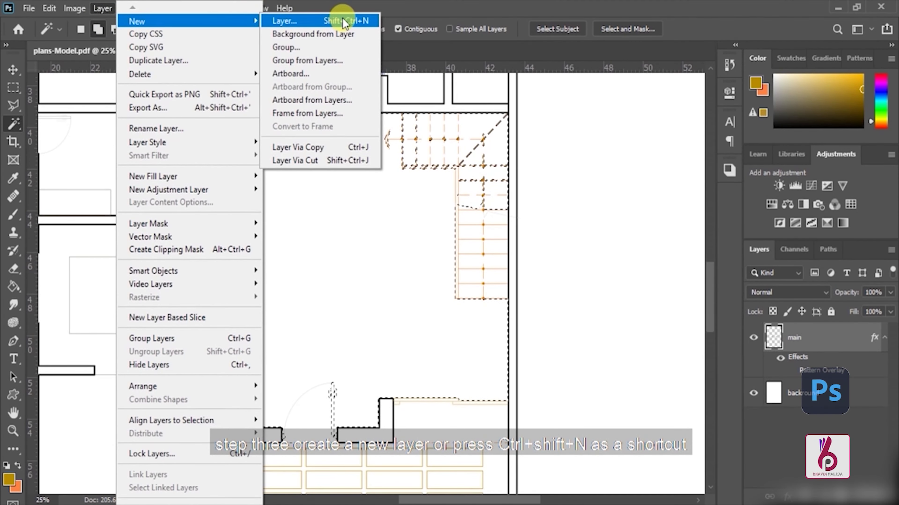
left_click(343, 22)
type("living room")
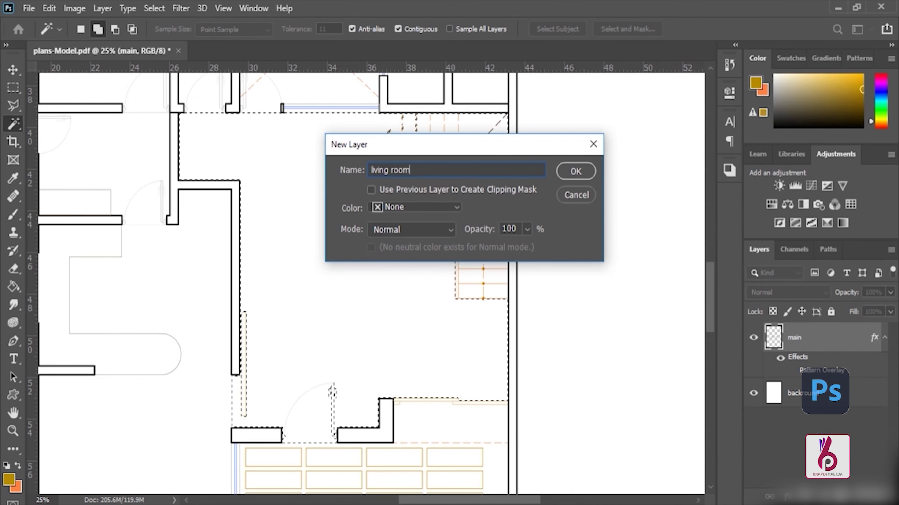
key("Return")
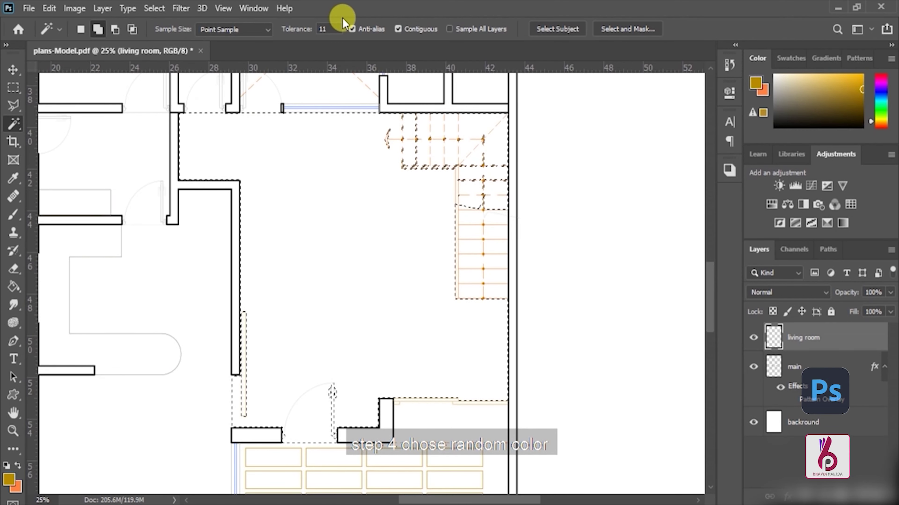
Set the background colour to bright green and fill the living room selection with it.
left_click(17, 490)
left_click(589, 160)
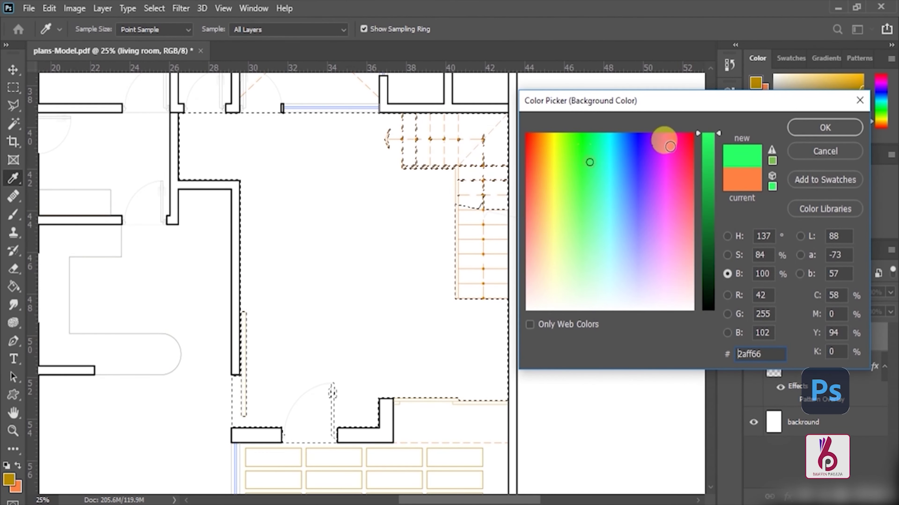
left_click(824, 127)
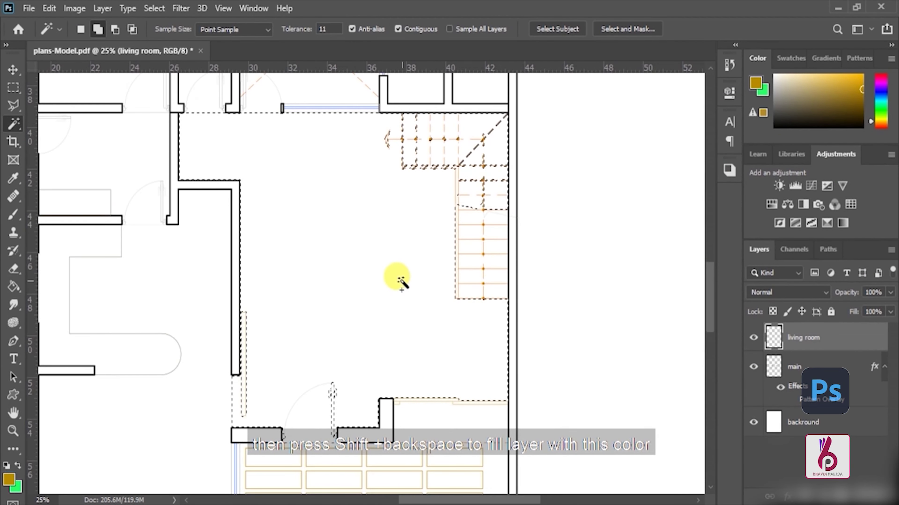
key("ctrl+BackSpace")
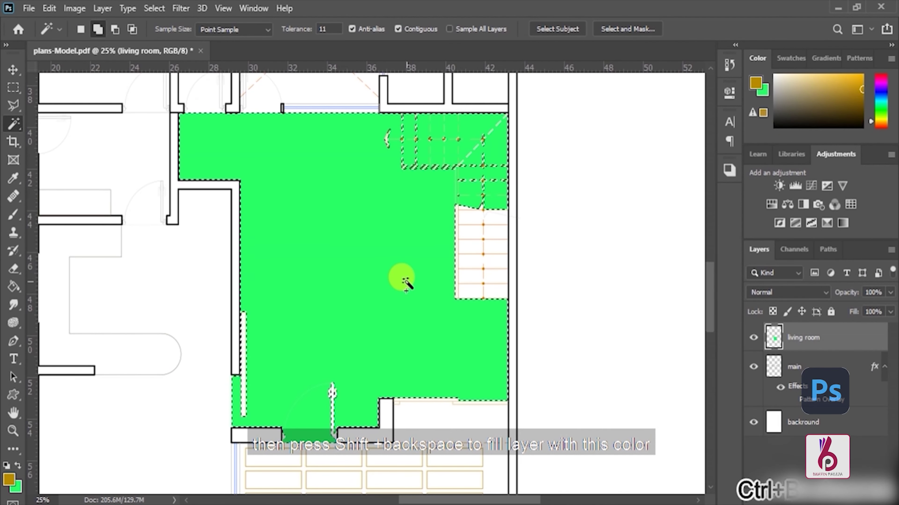
Enable a Pattern Overlay on the living room layer using the gray marble pattern.
right_click(848, 338)
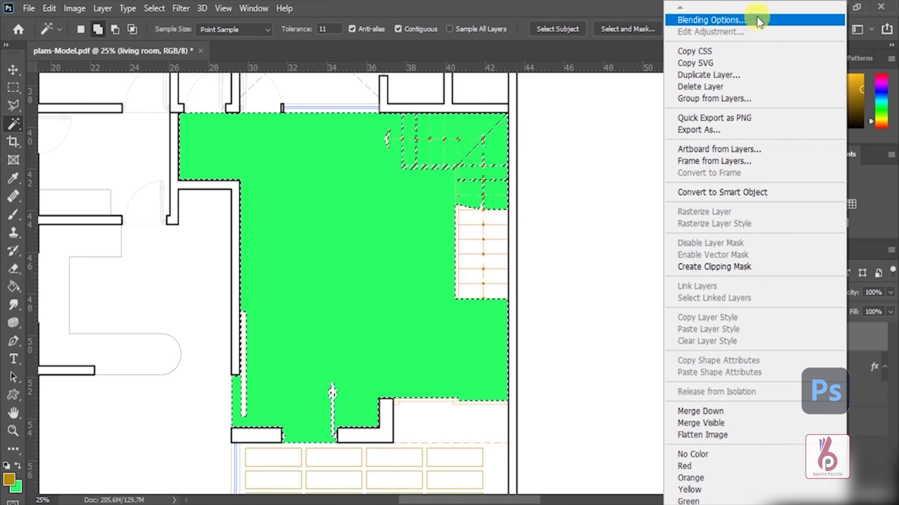
left_click(772, 20)
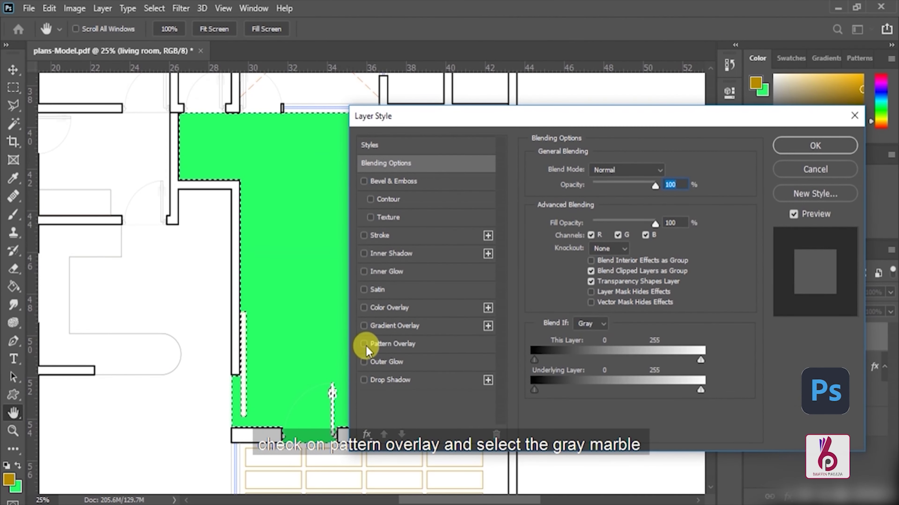
left_click(366, 347)
left_click(418, 347)
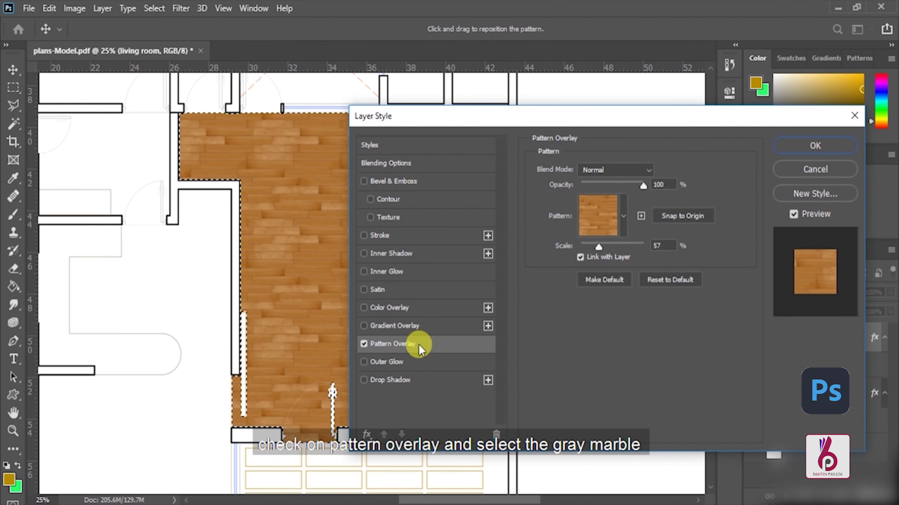
left_click(622, 217)
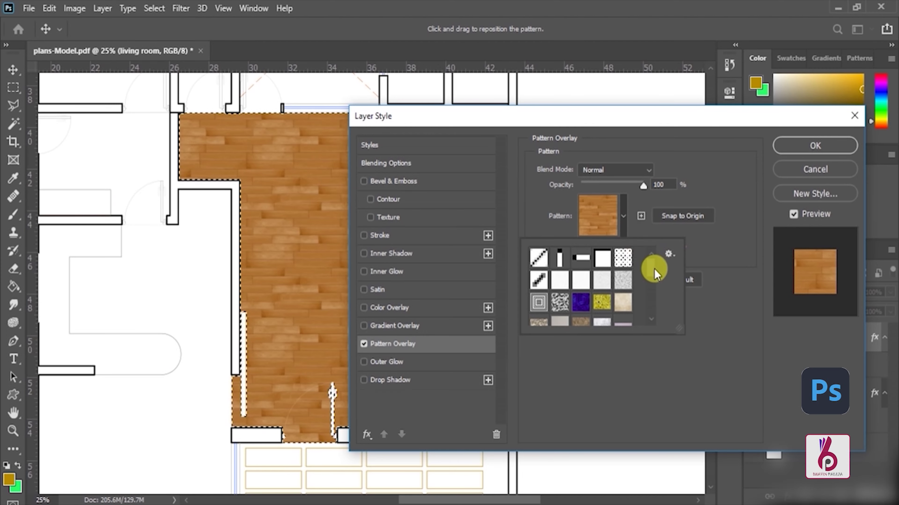
left_click_drag(652, 264, 651, 328)
left_click(538, 311)
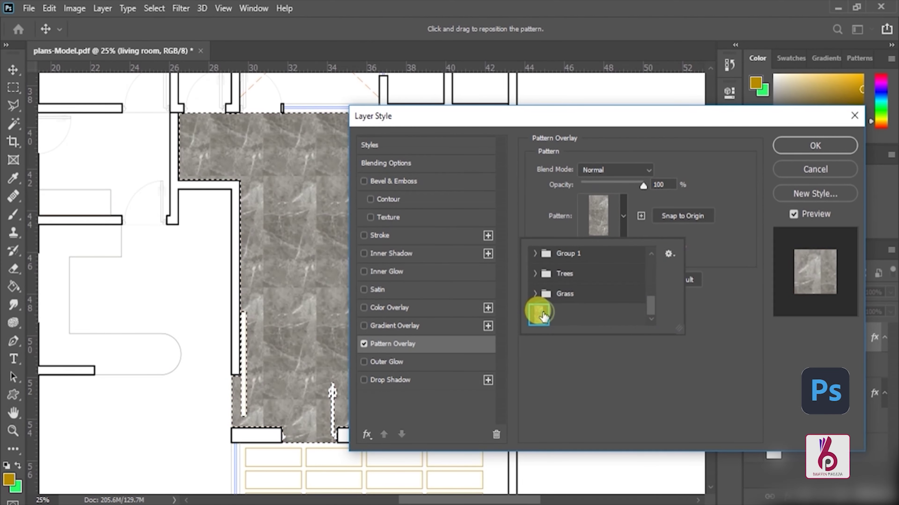
Set the marble overlay scale to 87%, position the tiles, and apply the style.
left_click_drag(454, 117, 556, 106)
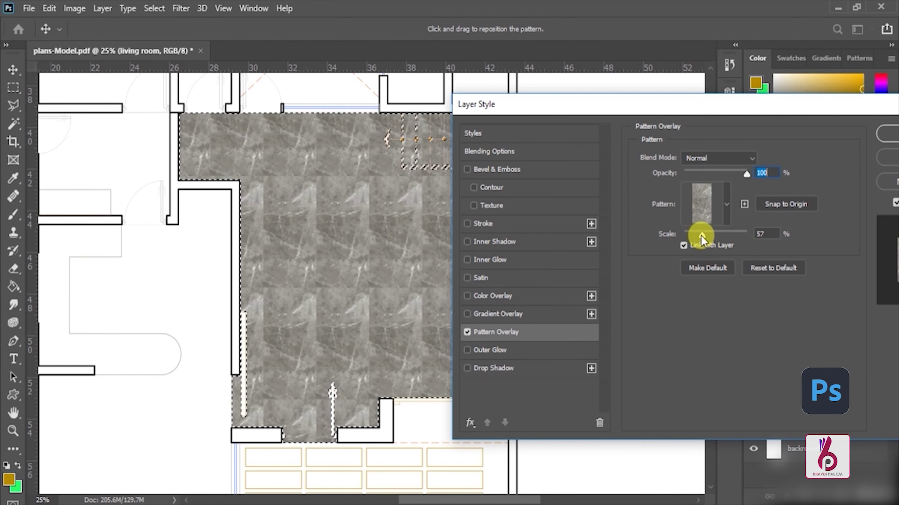
left_click_drag(694, 232, 712, 237)
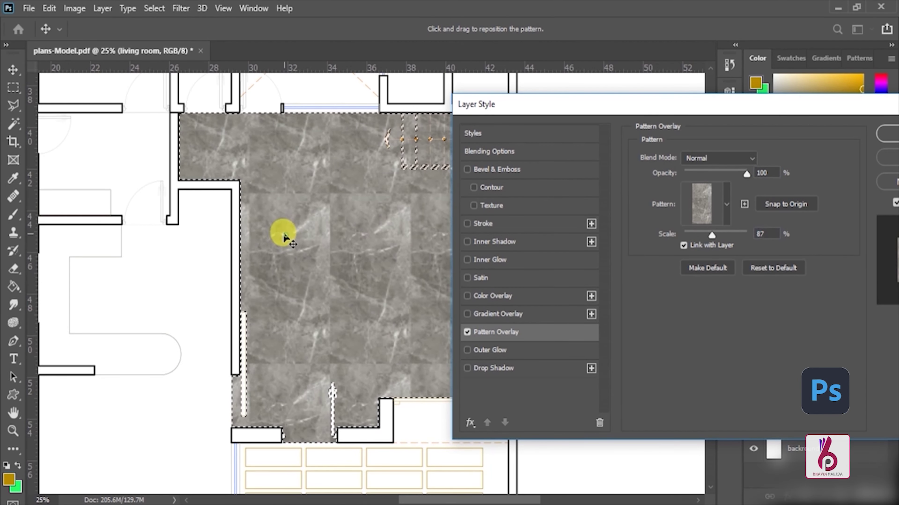
left_click_drag(287, 230, 277, 223)
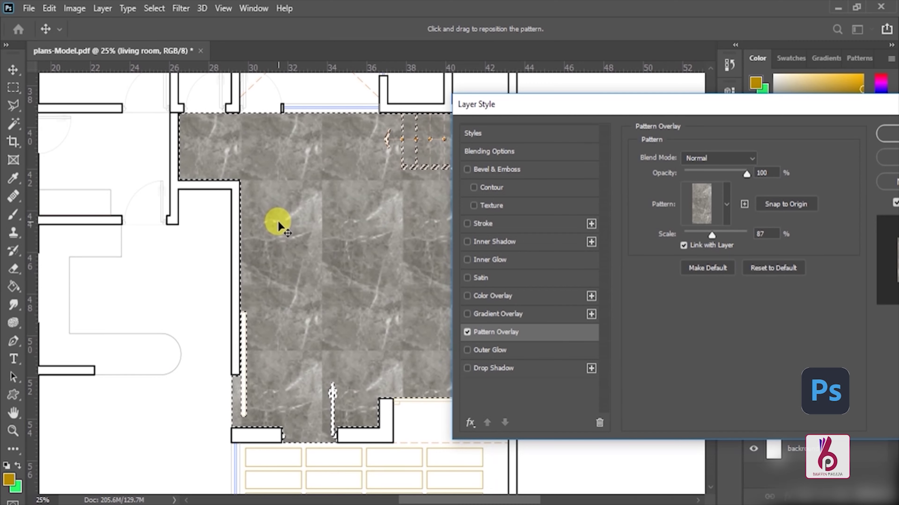
mouse_move(576, 107)
left_mouse_down()
mouse_move(484, 136)
mouse_move(359, 102)
left_mouse_up()
left_click(757, 134)
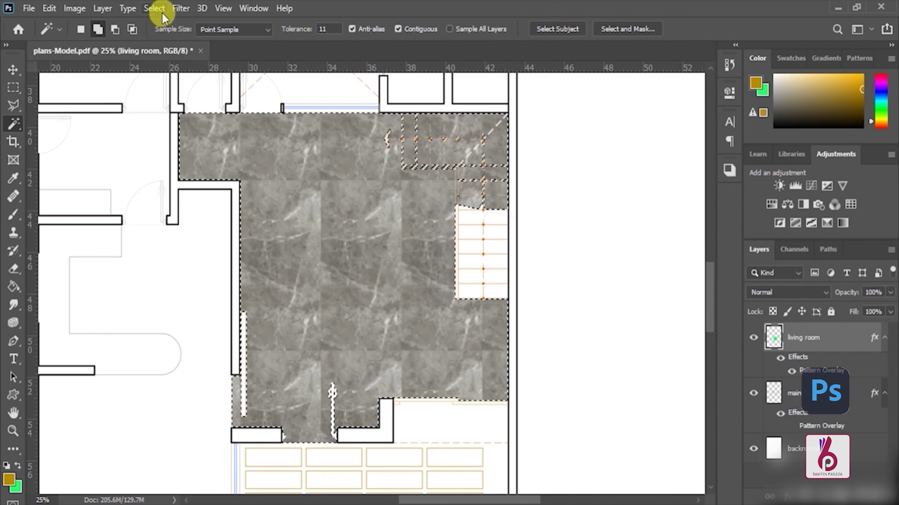
Deselect the living room and zoom out to 12.5% to see the marble floor within the plan.
left_click(155, 8)
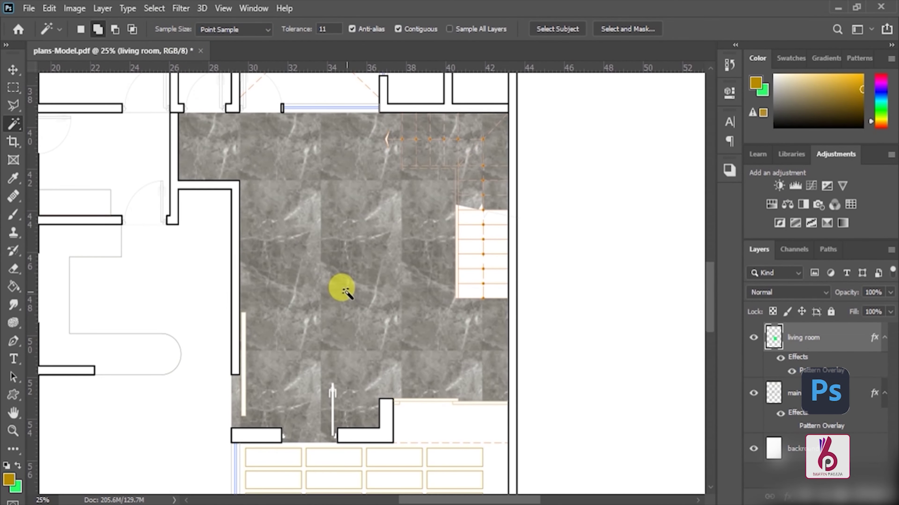
key("z")
left_click(329, 303, "alt")
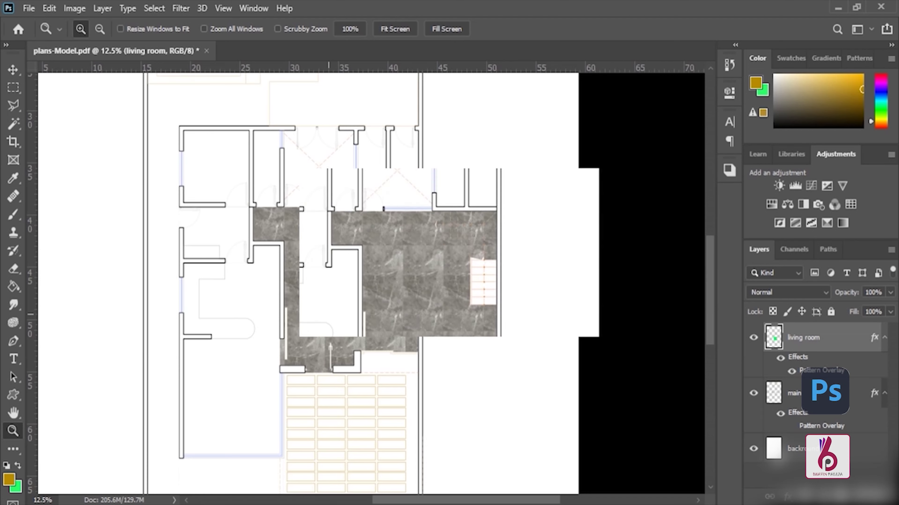
left_click_drag(329, 314, 406, 319)
key("v")
left_click(49, 8)
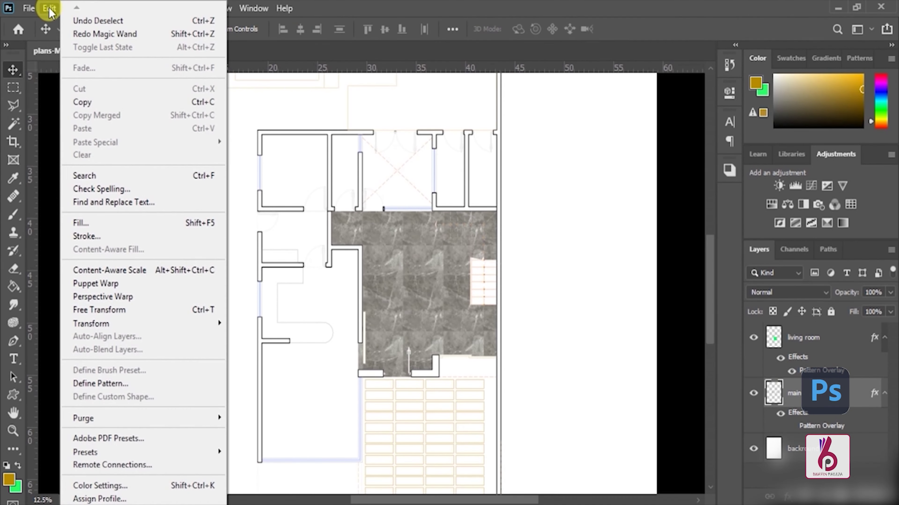
mouse_move(28, 8)
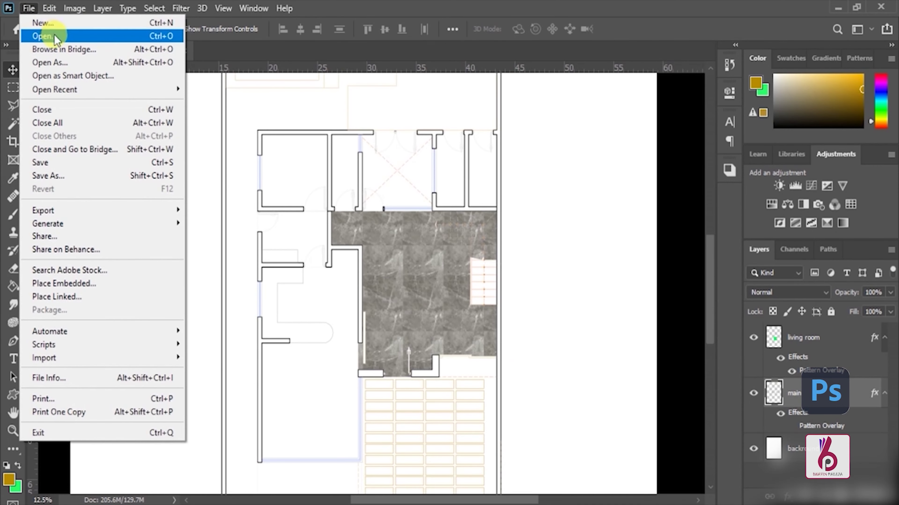
Open the Light-brown-flooring-parquet.jpg texture image.
left_click(46, 34)
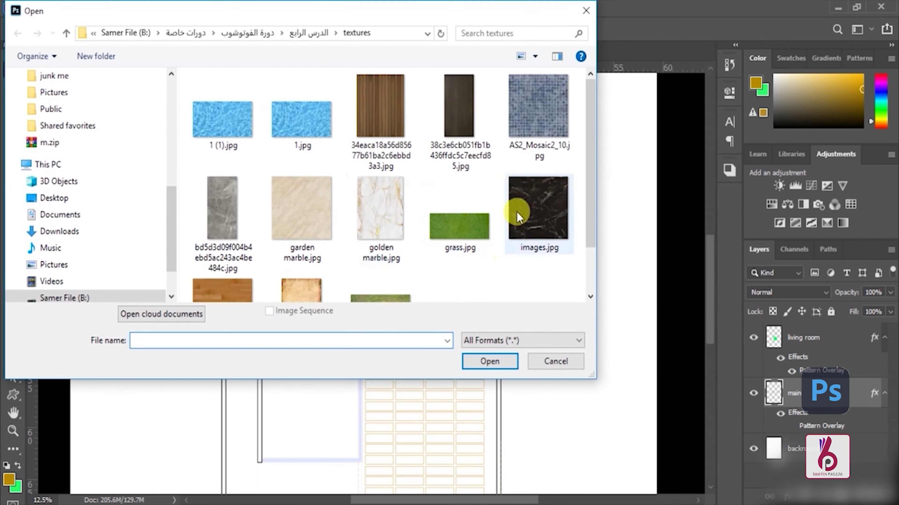
scroll(301, 226, "down", 2)
double_click(235, 246)
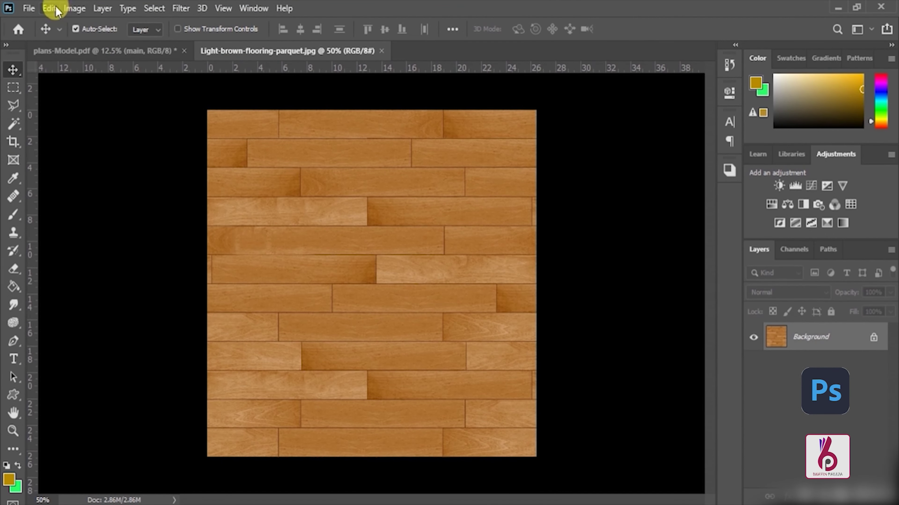
Define the parquet image as a pattern named kitchen and return to plans-Model.pdf.
left_click(56, 11)
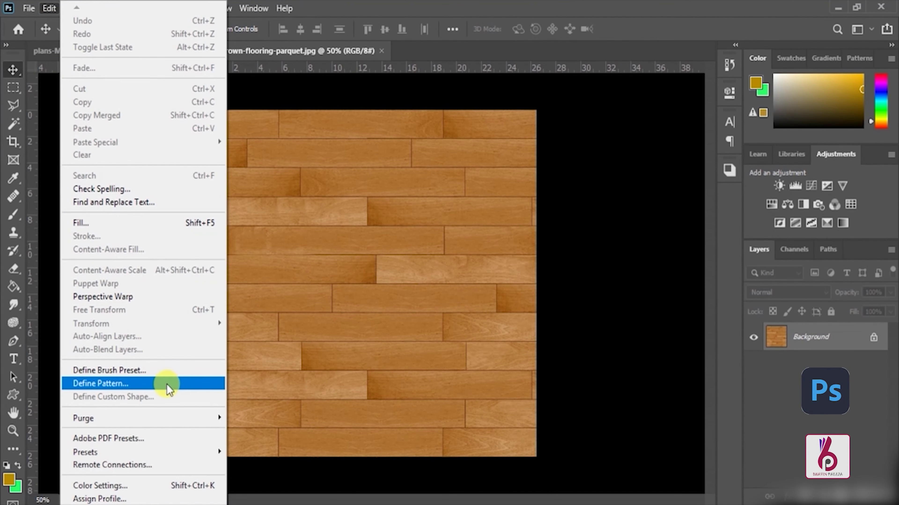
left_click(199, 384)
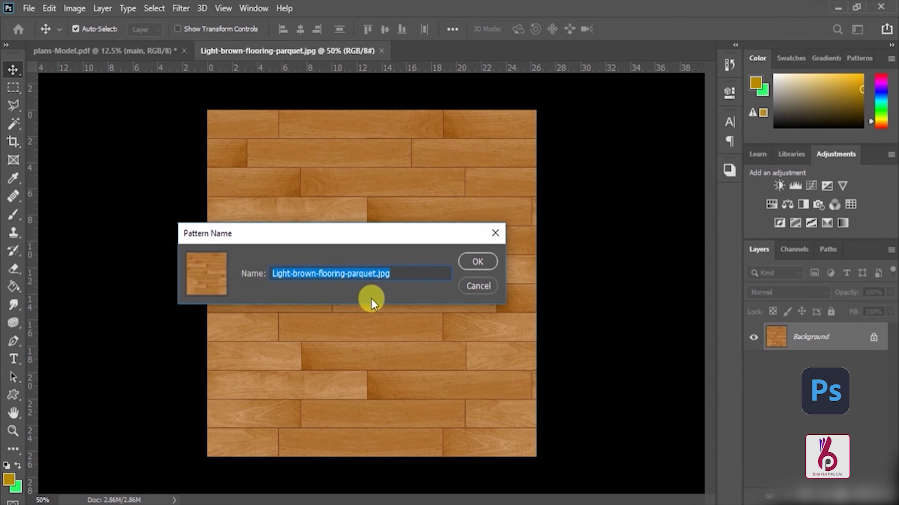
type("wook")
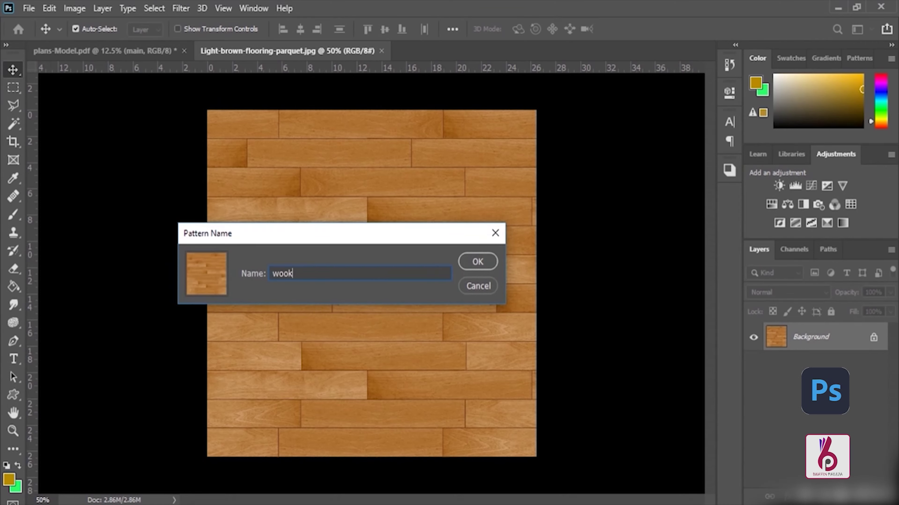
key("BackSpace")
type("d")
key("ctrl+a")
type("kit")
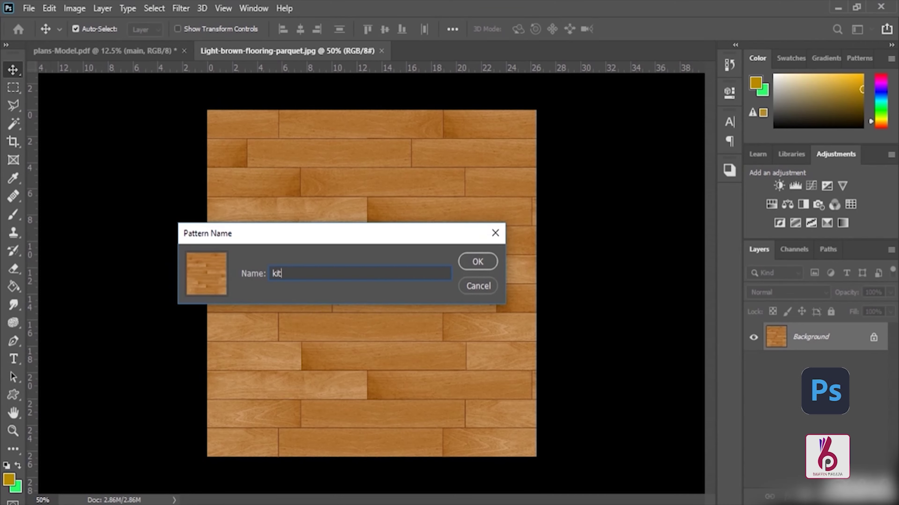
type("chen")
left_click(478, 273)
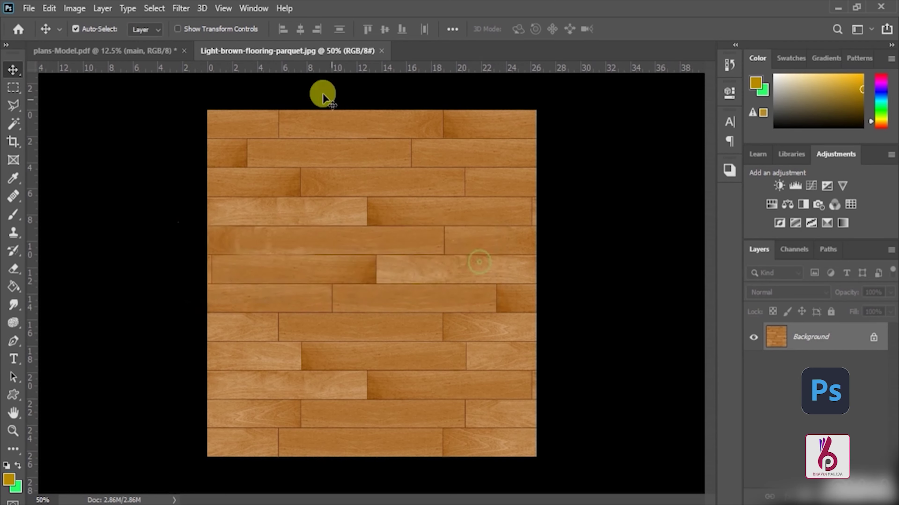
left_click(153, 50)
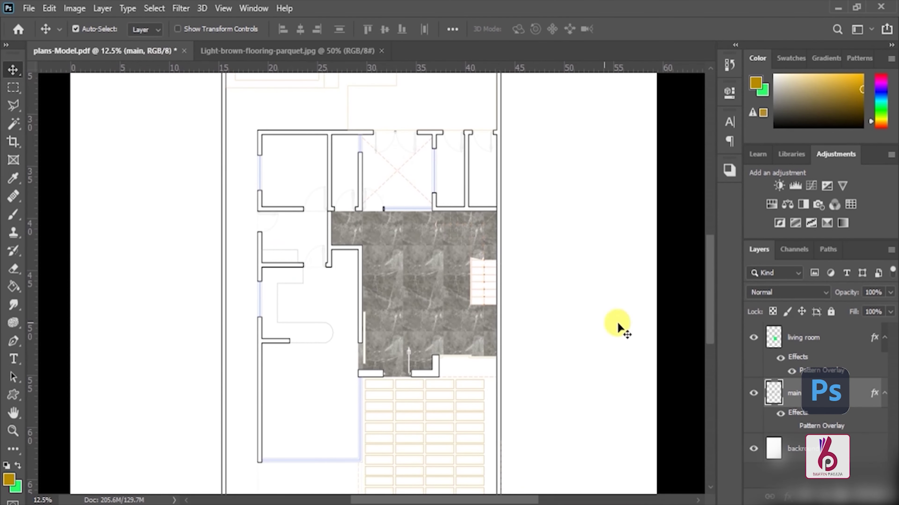
Magic-Wand select the kitchen, side area, hallway and upper-left room together.
left_click(314, 365)
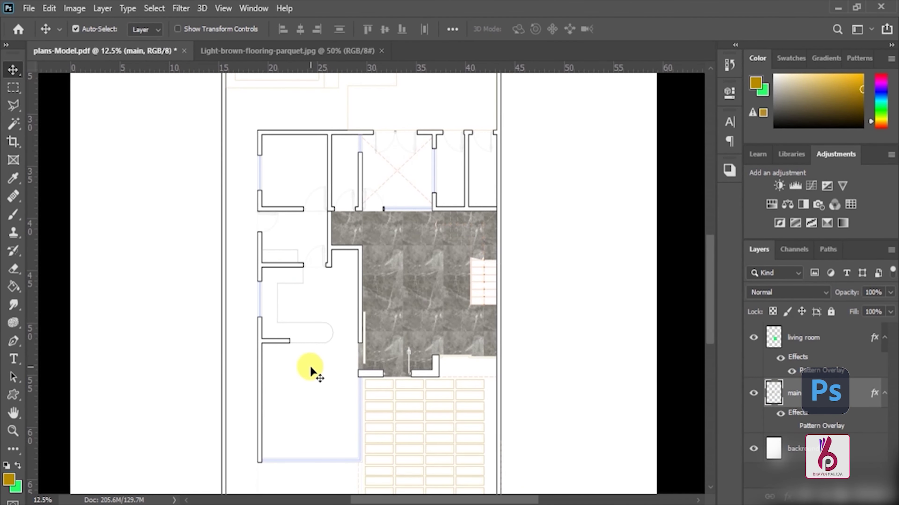
key("w")
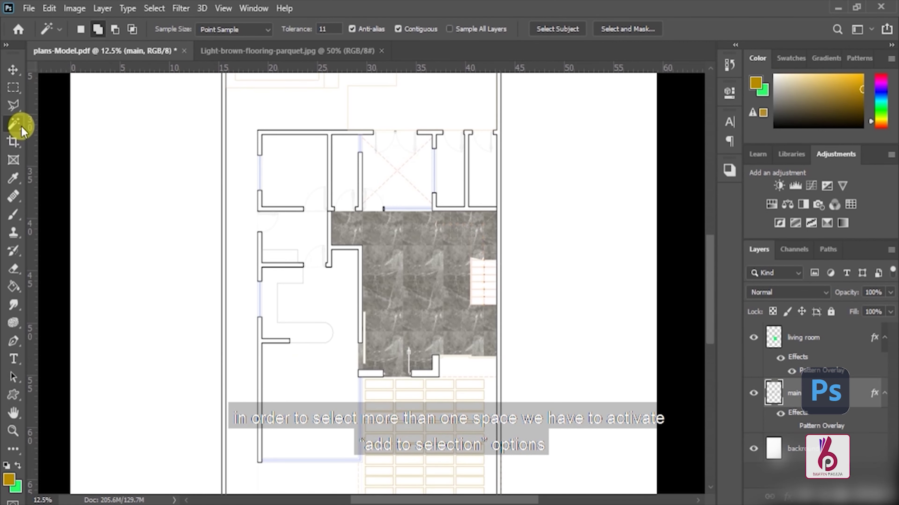
left_click(98, 30)
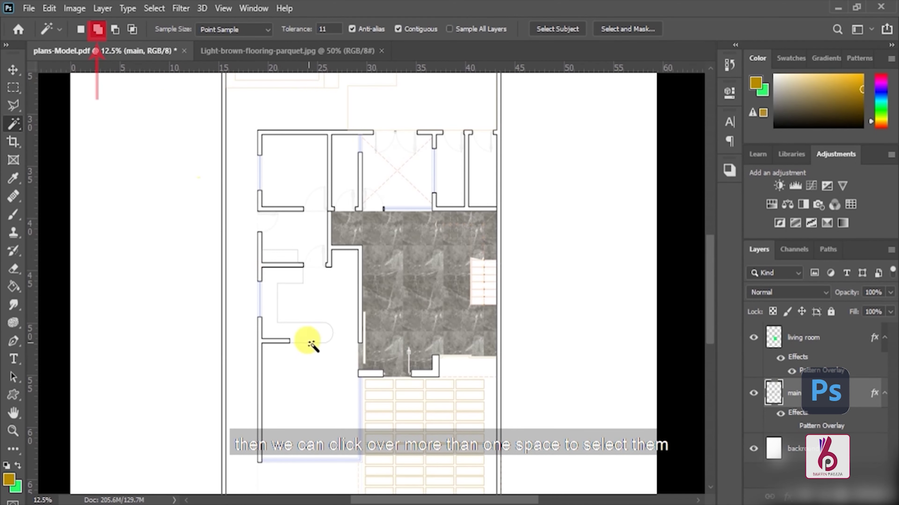
left_click(322, 368)
left_click(311, 247)
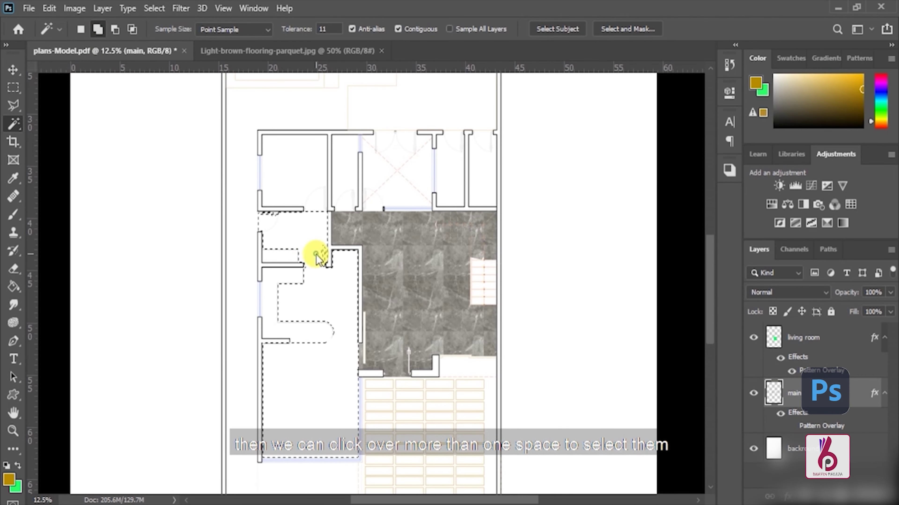
left_click(315, 217)
left_click(315, 200)
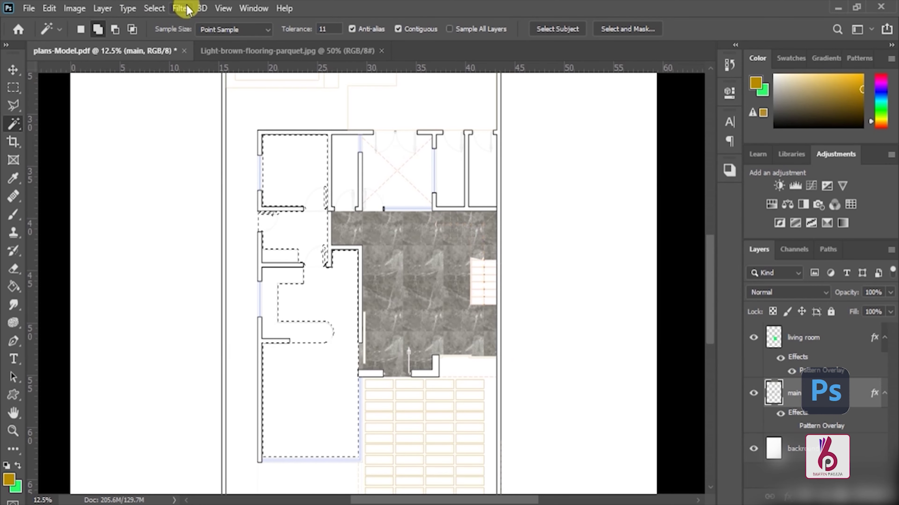
Create a new layer named kitchen and fill the selection with green.
left_click(102, 8)
left_click(285, 20)
type("kitchen")
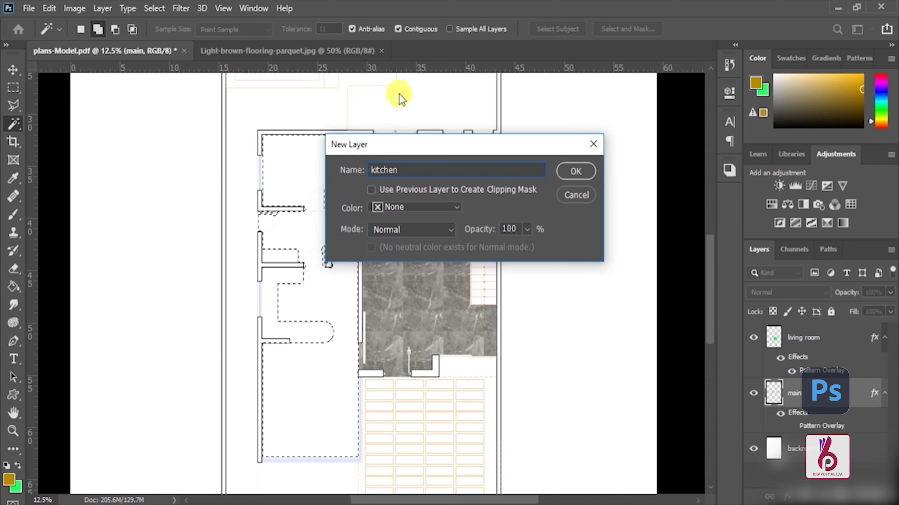
key("Return")
key("ctrl+BackSpace")
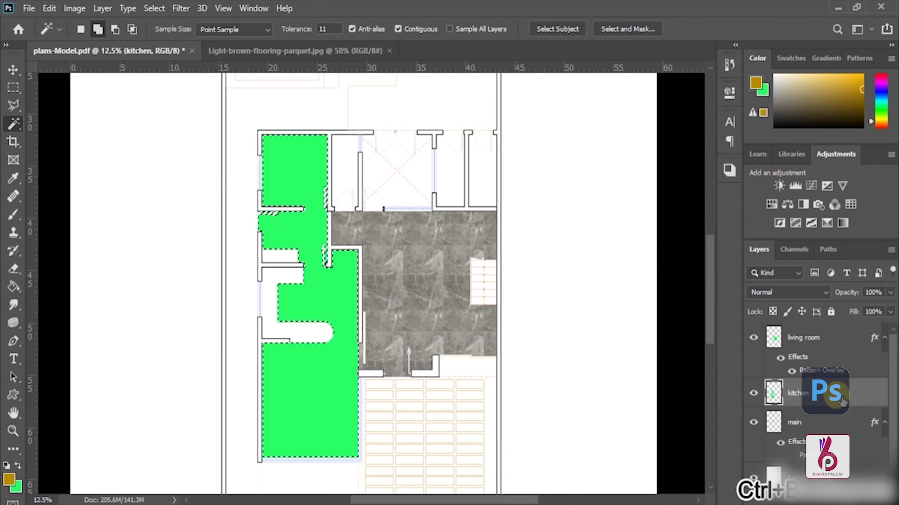
right_click(842, 401)
Give the kitchen layer a parquet Pattern Overlay at a smaller, finer scale.
left_click(715, 19)
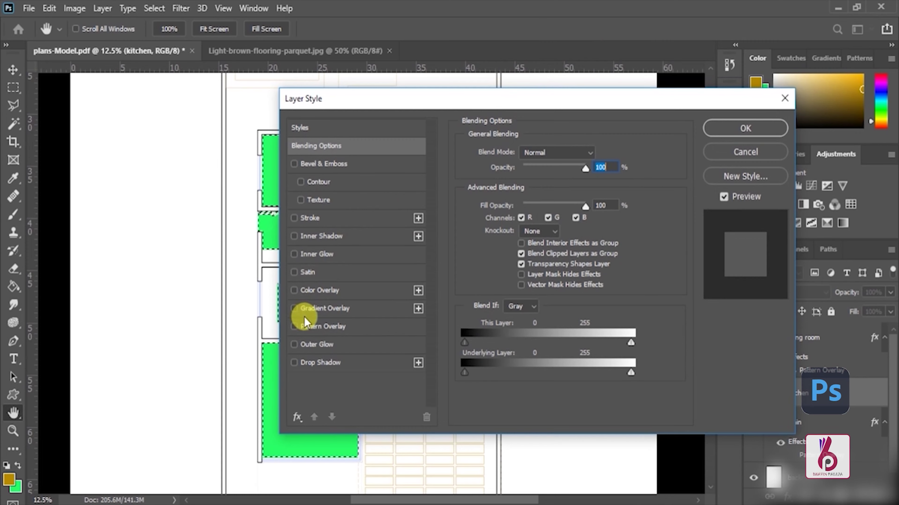
left_click(305, 322)
left_click(531, 197)
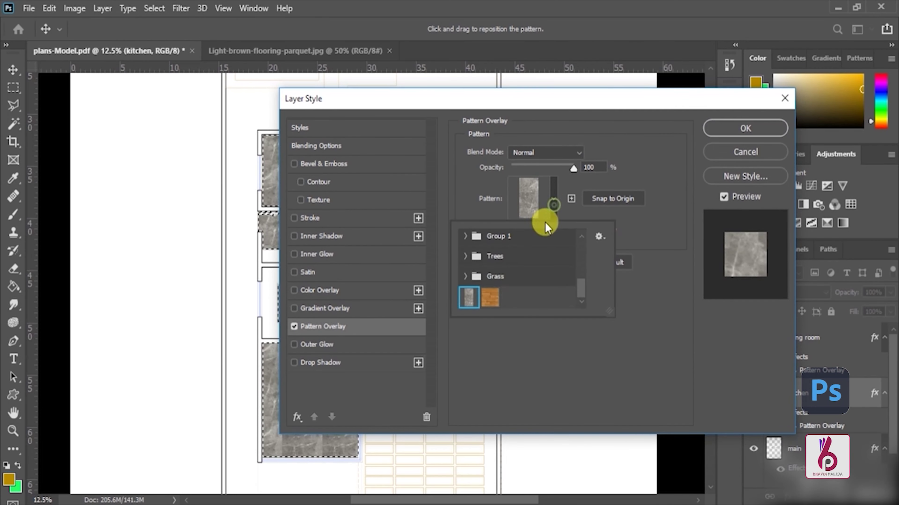
left_click(491, 298)
left_click_drag(457, 105, 567, 93)
left_click_drag(649, 218, 646, 218)
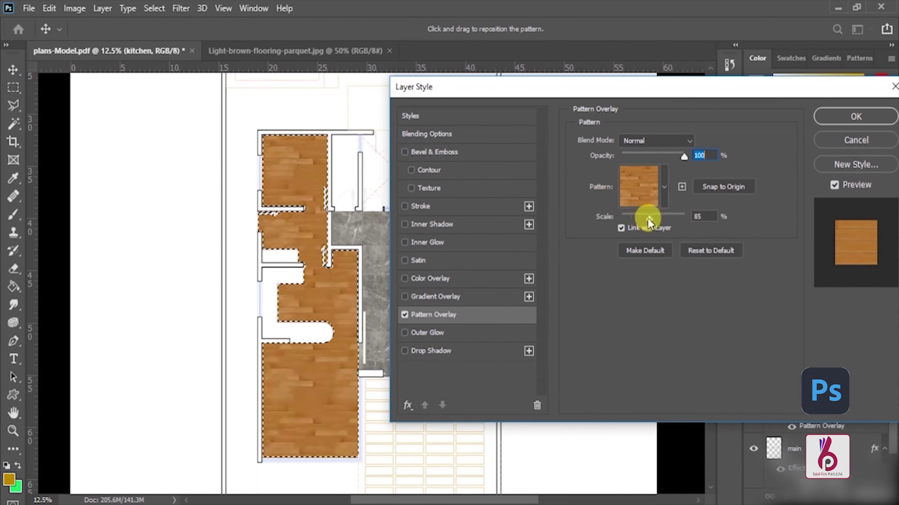
left_click(859, 116)
Bring the whole ground floor into view and clear the kitchen selection.
left_click_drag(421, 221, 393, 251)
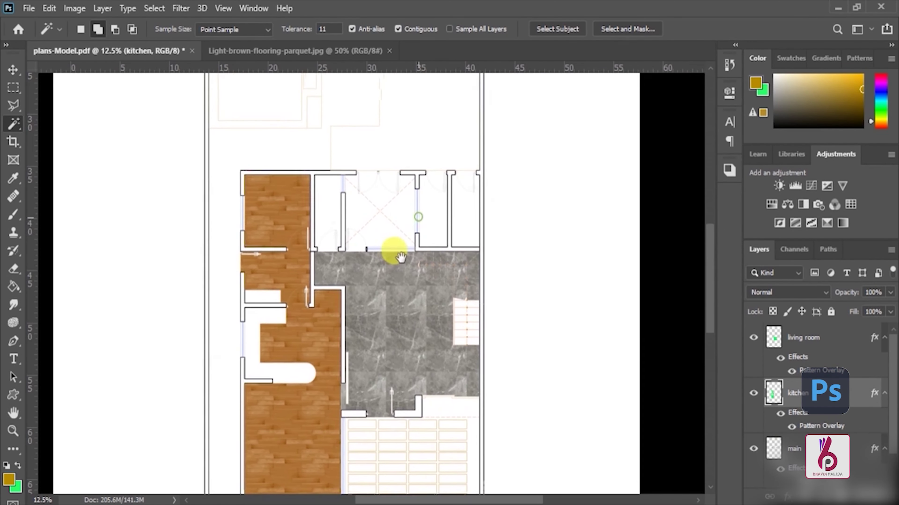
left_click(154, 8)
left_click(167, 36)
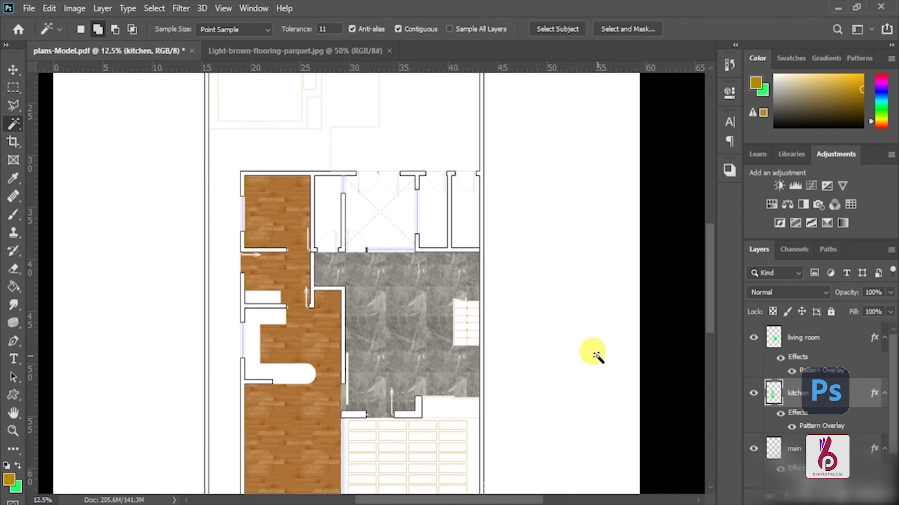
left_click(28, 8)
Open AS2_Mosaic2_10.jpg, define it as pattern bathrooms, and return to plans-Model.pdf.
left_click(39, 33)
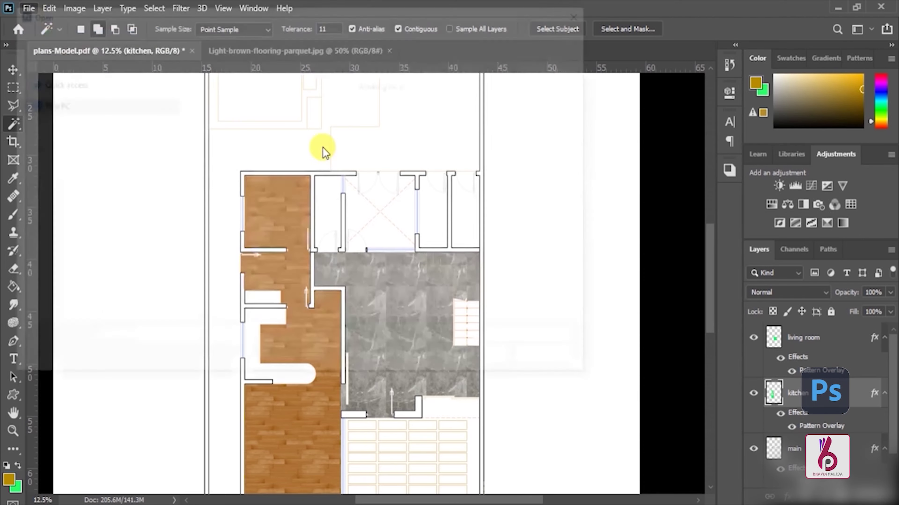
double_click(544, 135)
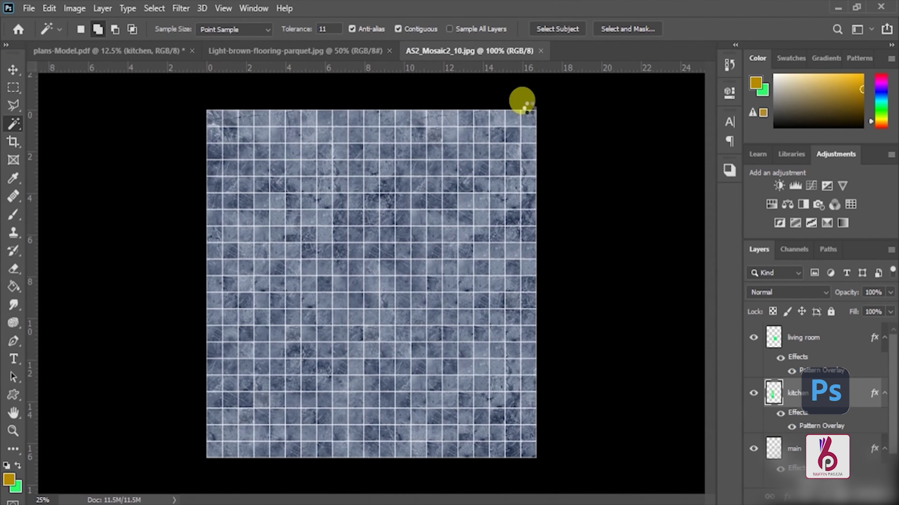
left_click(49, 9)
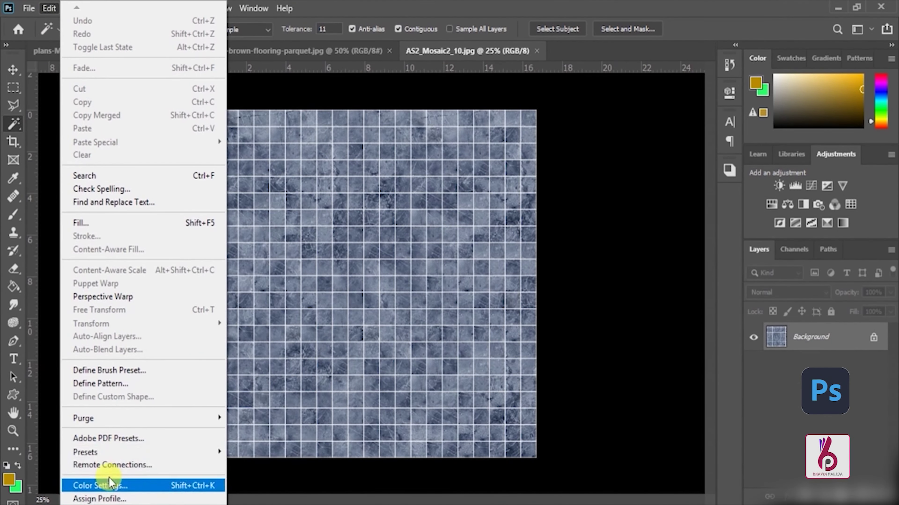
left_click(103, 385)
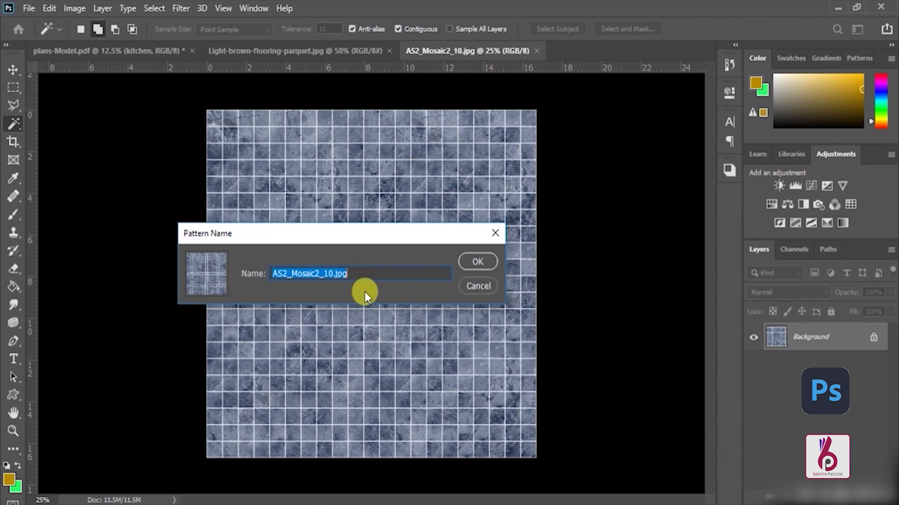
type("bathrooms")
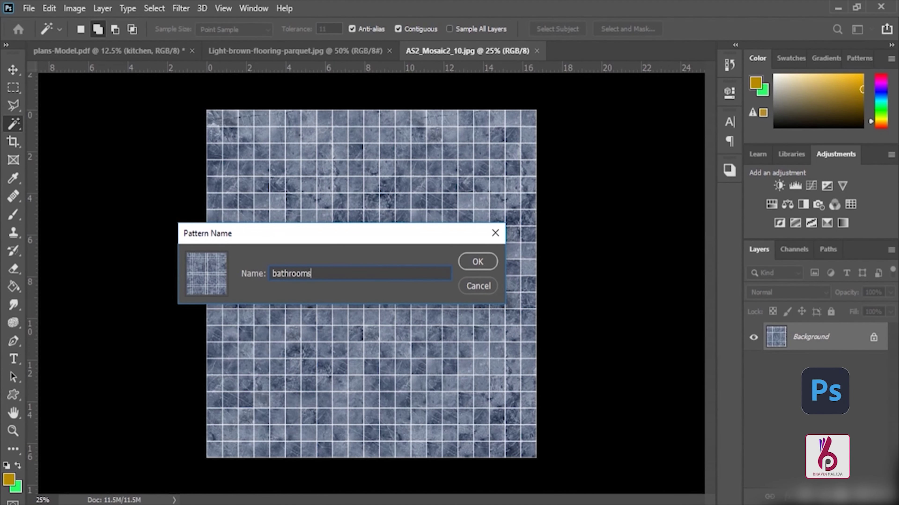
key("Return")
left_click(344, 48)
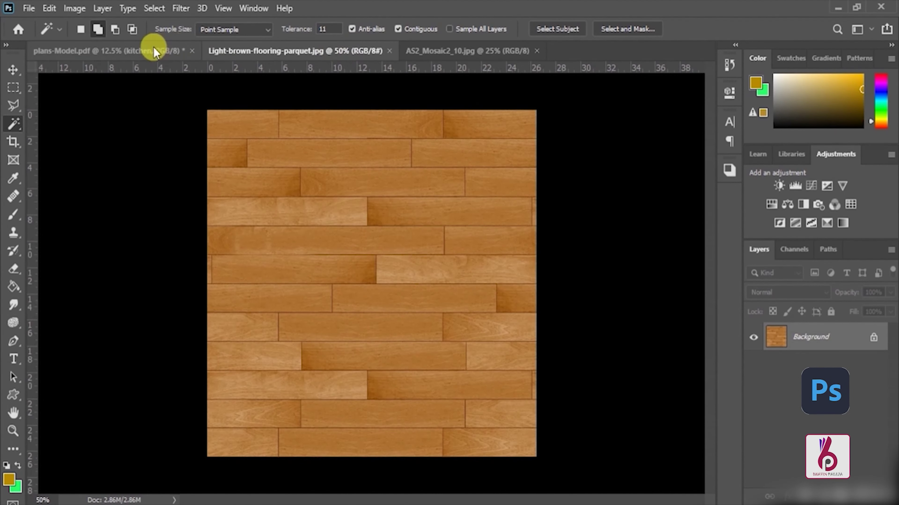
left_click(150, 48)
Select the three small top rooms and fill them green on a new bathrooms layer.
left_click(794, 449)
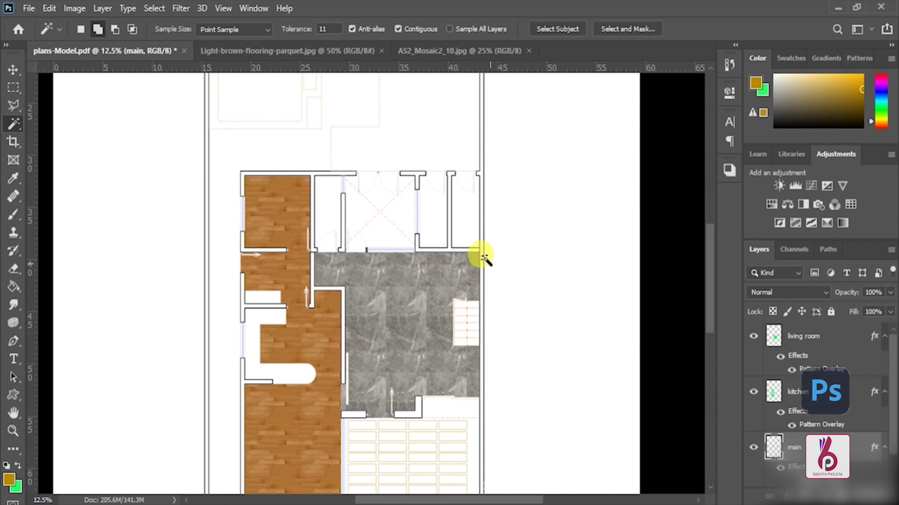
left_click(460, 216)
left_click(430, 214)
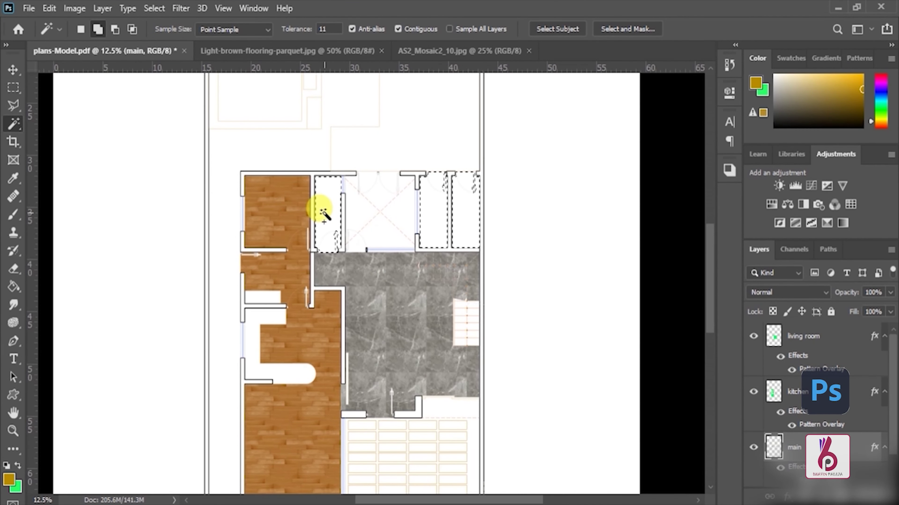
left_click(479, 255)
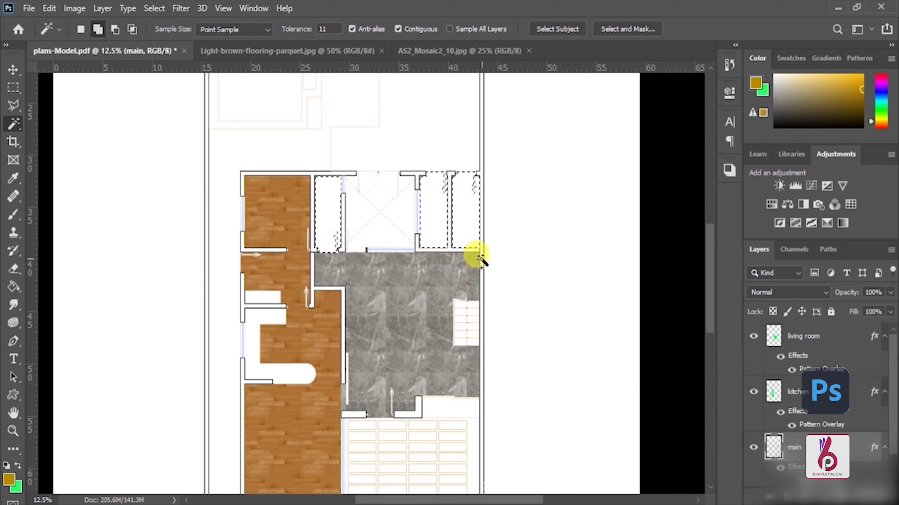
key("ctrl+shift+n")
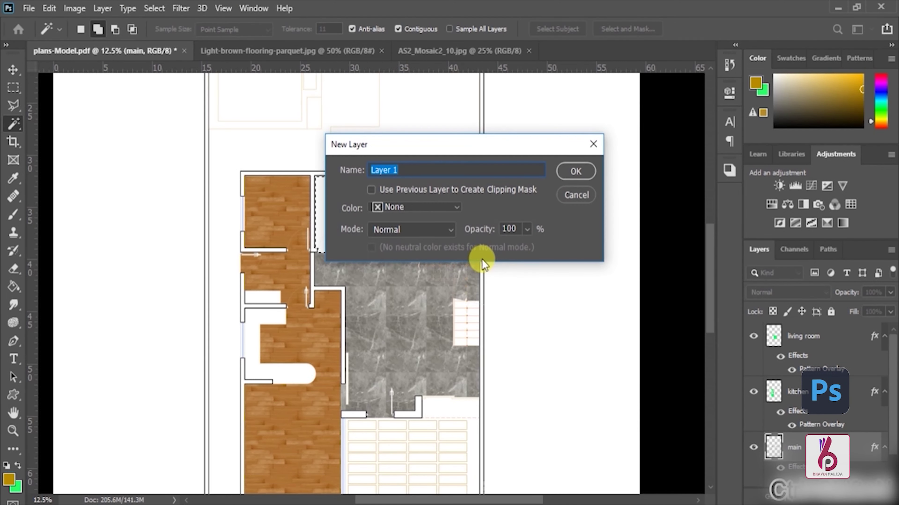
type("bathrooms")
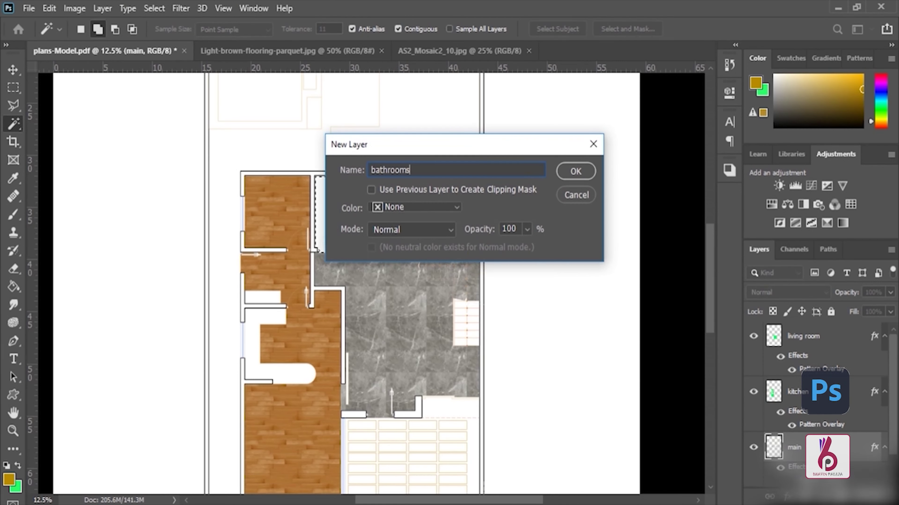
key("Return")
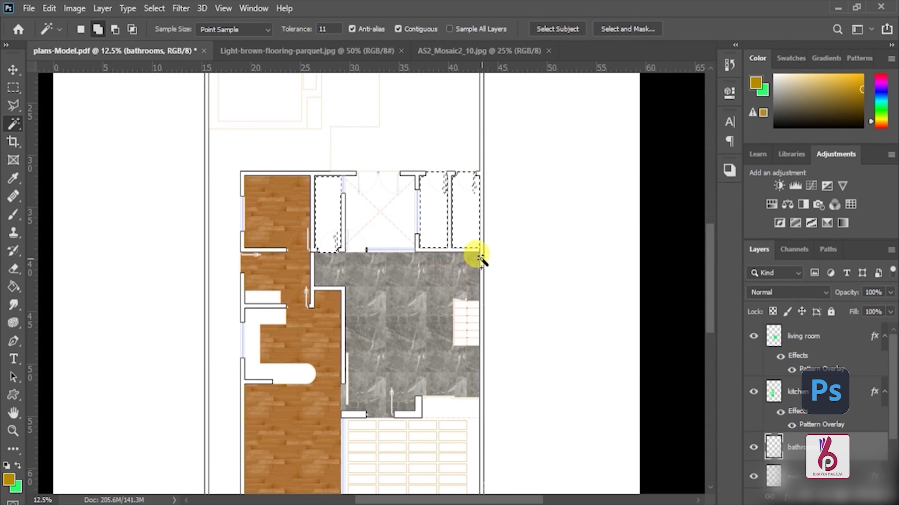
key("ctrl+BackSpace")
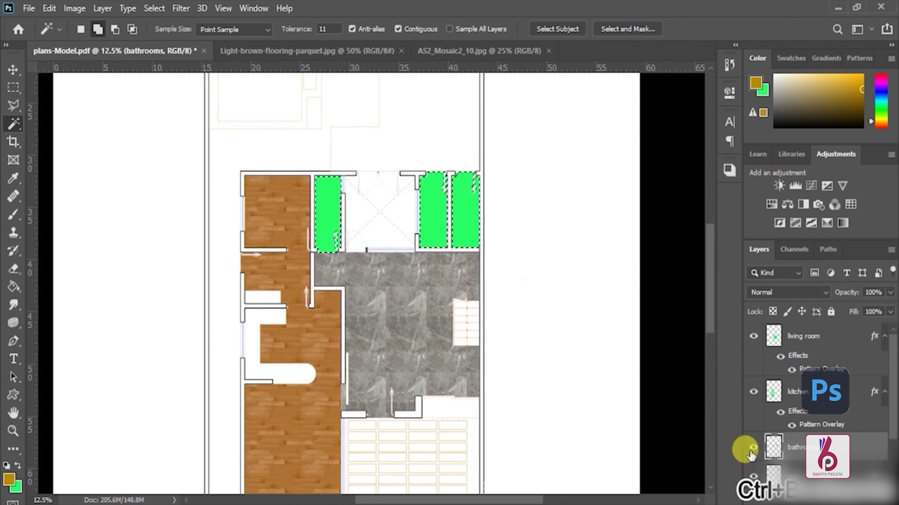
Give the bathrooms layer a blue mosaic Pattern Overlay scaled down to finer tiles.
right_click(794, 455)
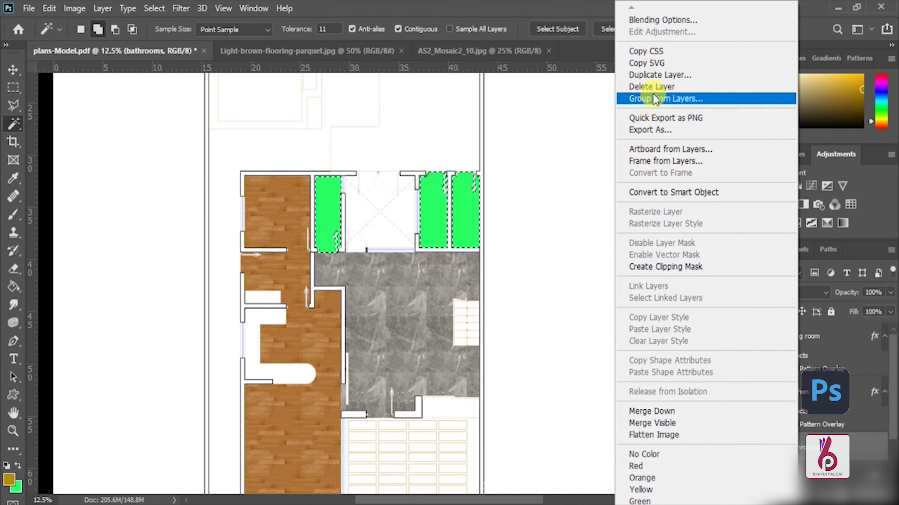
left_click(665, 20)
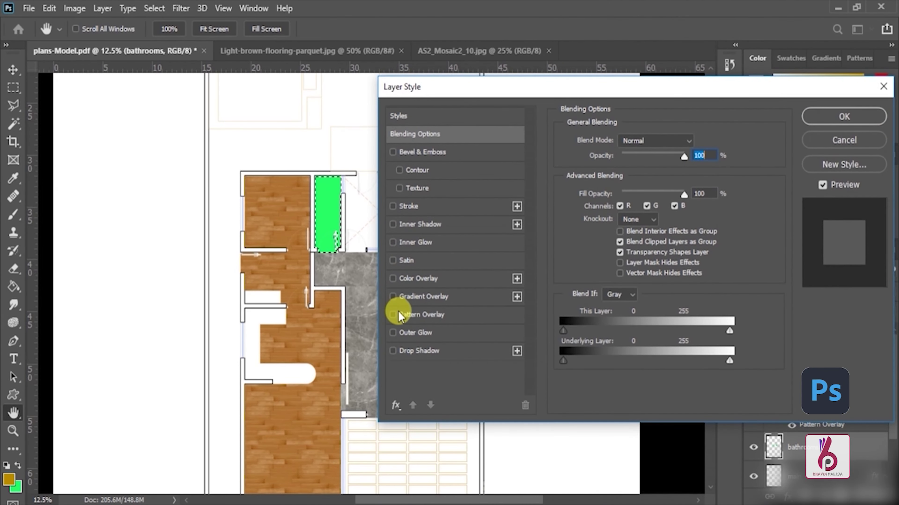
left_click(393, 315)
left_click(457, 315)
left_click(652, 187)
left_click(609, 285)
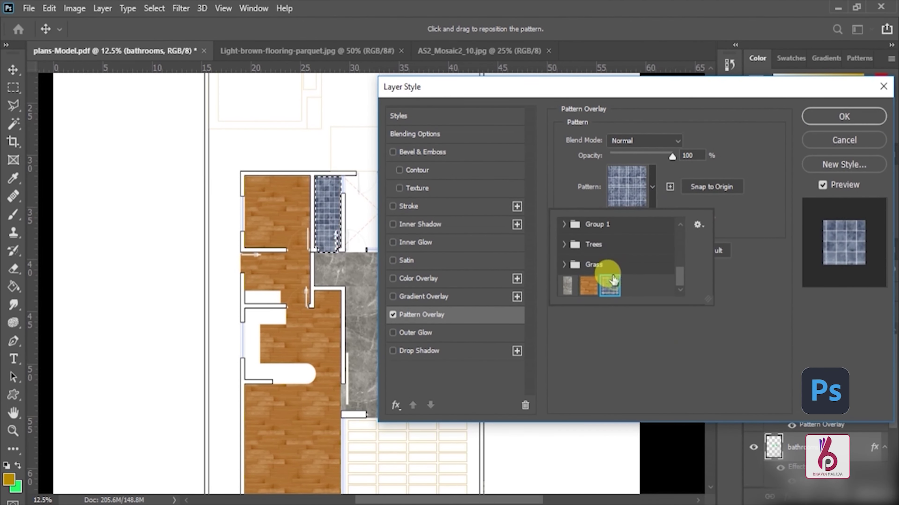
left_click(649, 204)
left_click_drag(587, 100, 683, 96)
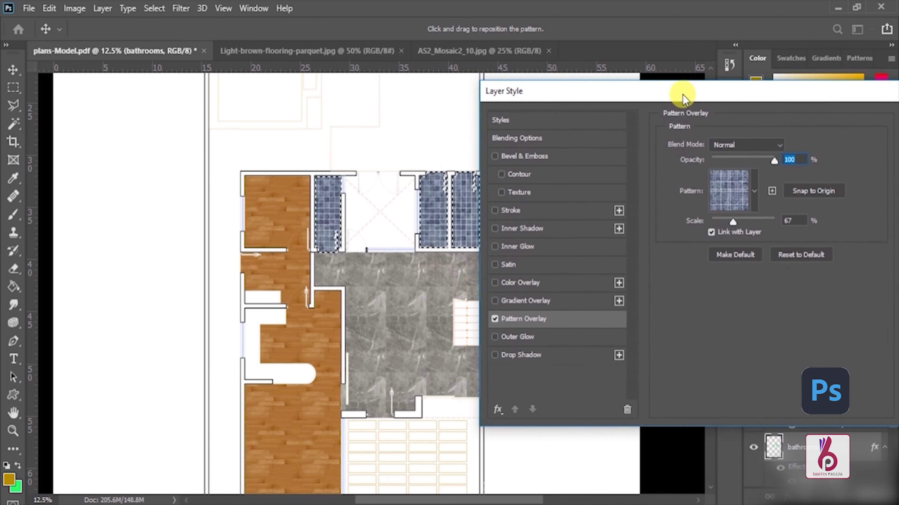
left_click_drag(732, 221, 719, 221)
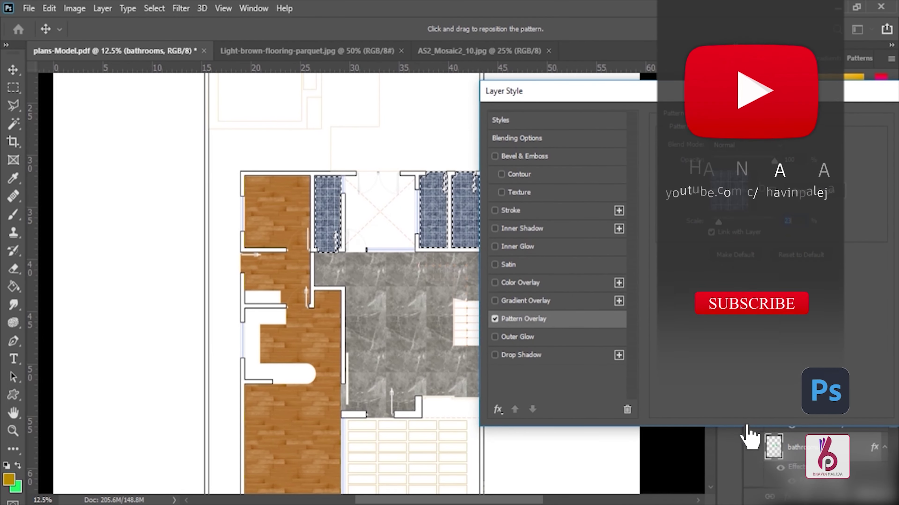
key("Return")
Pan and zoom to inspect the tiled garden area at the bottom of the plan.
key("w")
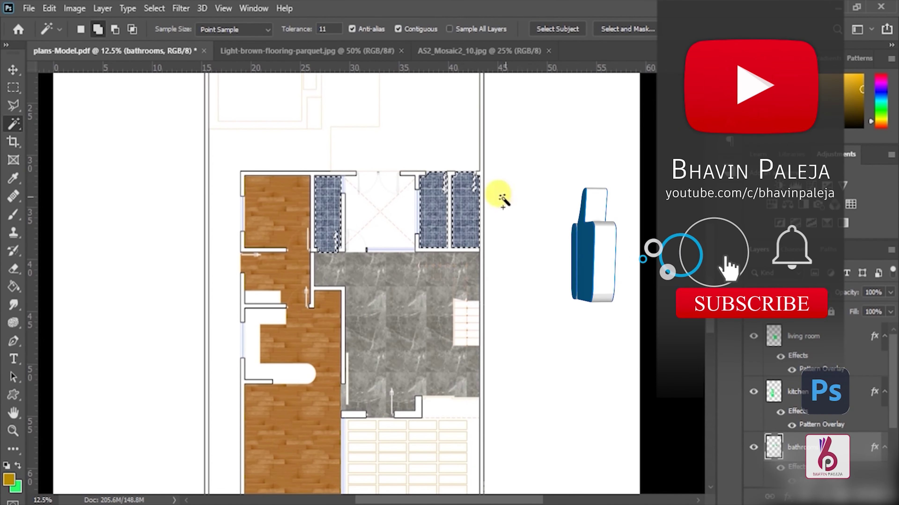
left_click(395, 312)
mouse_move(395, 312)
left_mouse_down()
mouse_move(426, 156)
mouse_move(411, 114)
left_mouse_up()
key("z")
left_click(445, 255)
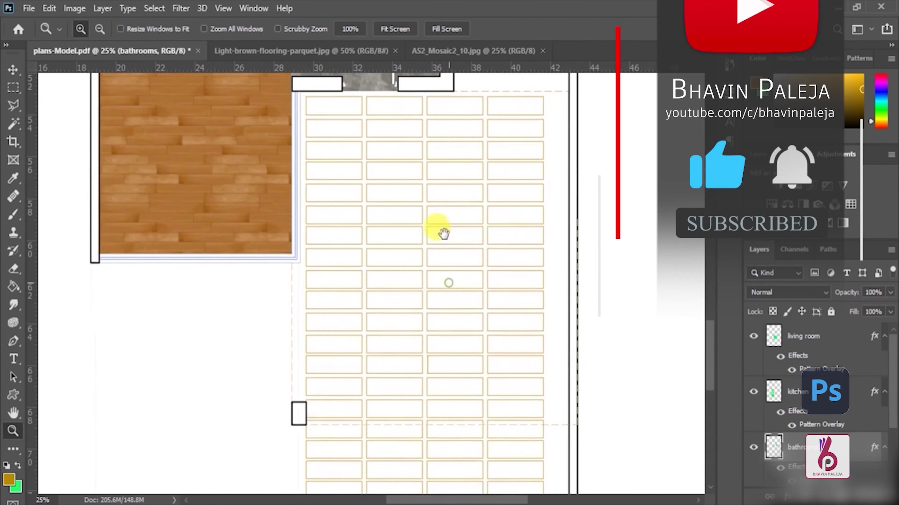
left_click(444, 234, "alt")
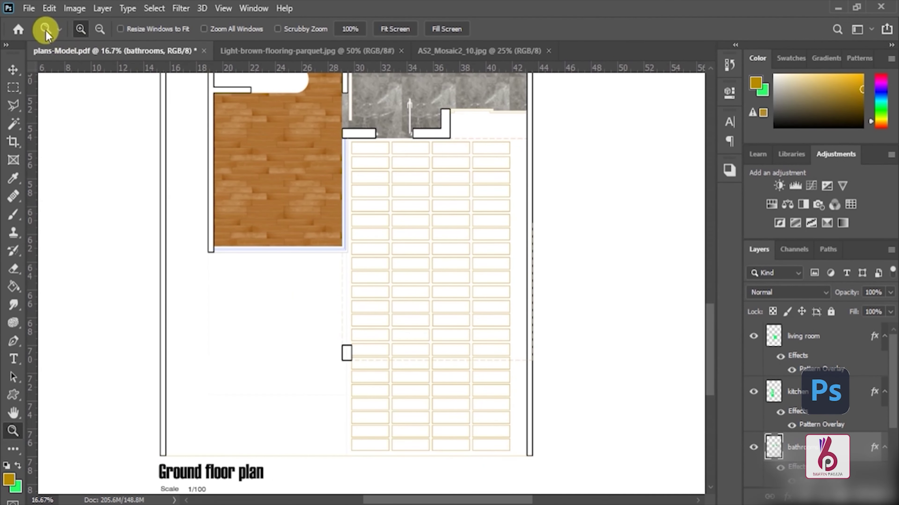
Open garden marble.jpg and define it as a new pattern.
left_click(28, 9)
left_click(57, 33)
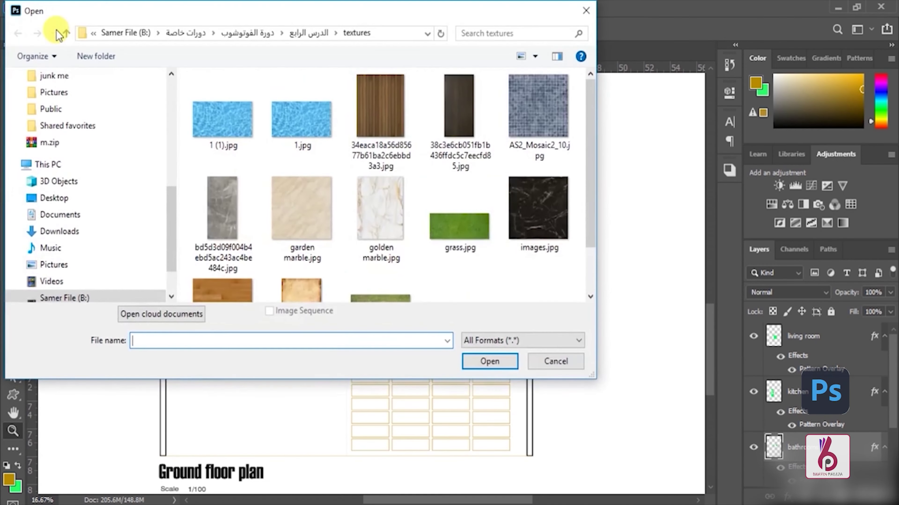
scroll(306, 198, "down", 2)
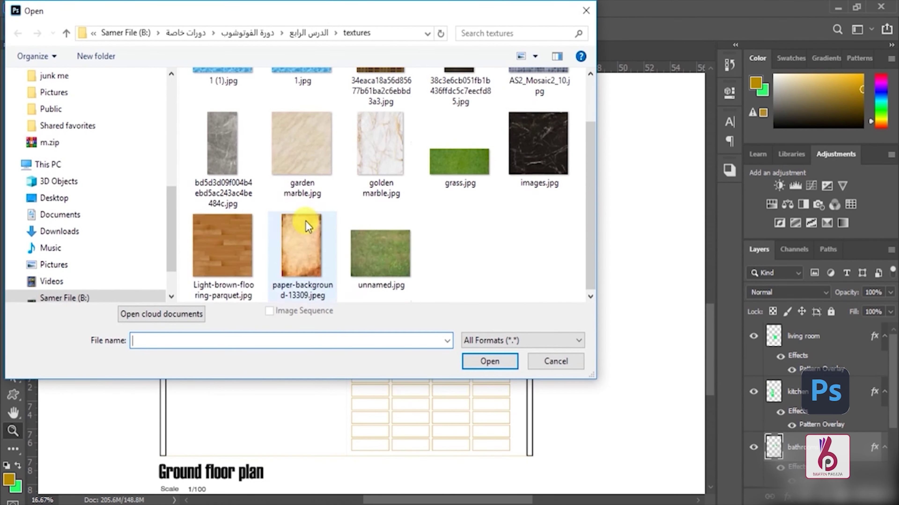
double_click(301, 131)
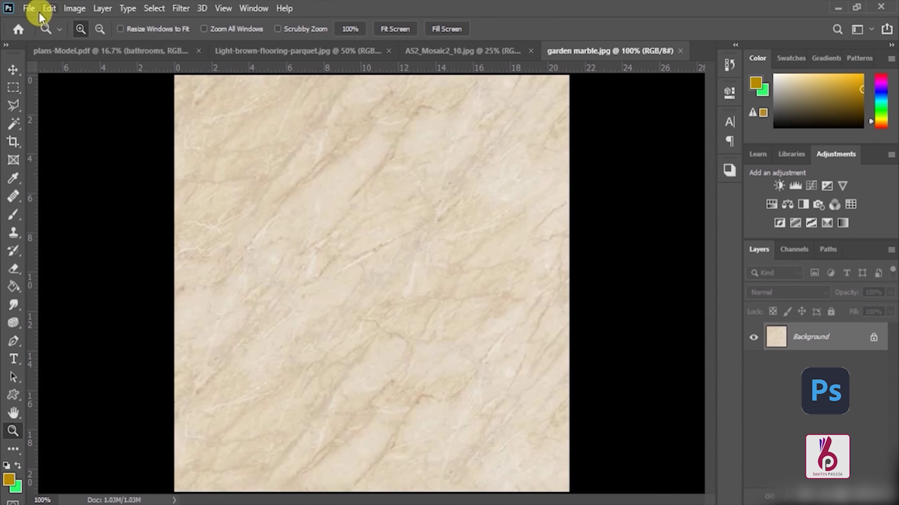
left_click(48, 8)
left_click(100, 383)
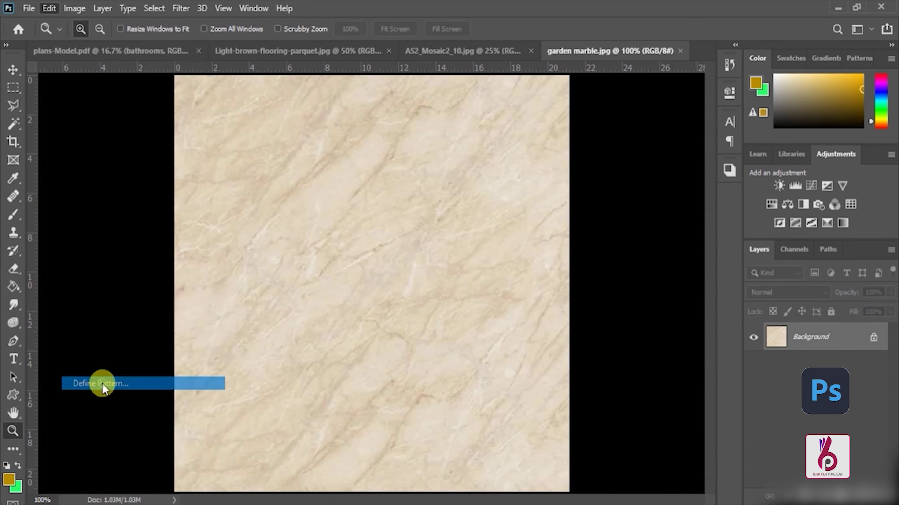
type("marble patte")
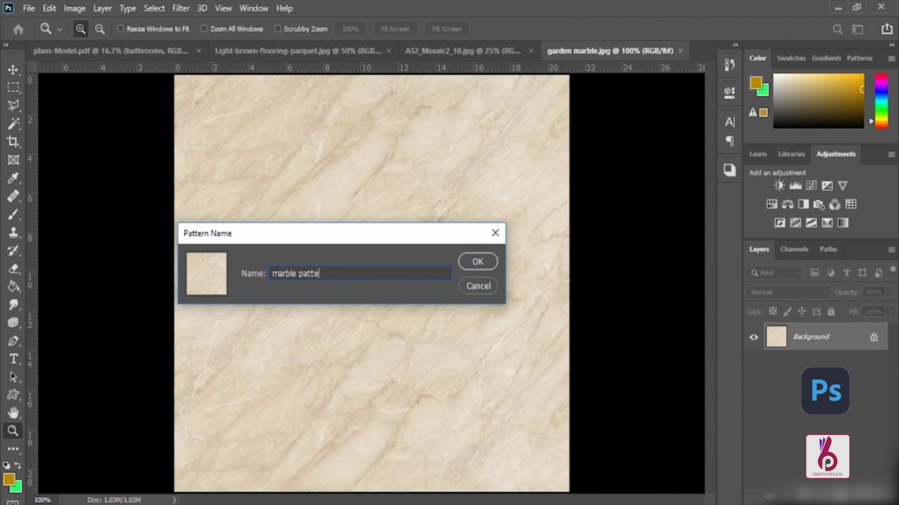
key("Return")
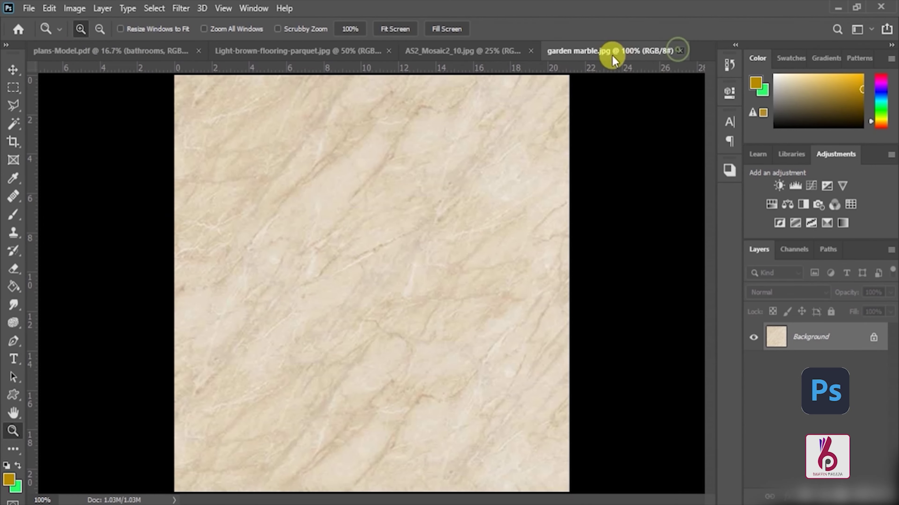
Close the garden marble, mosaic and parquet image documents.
left_click(678, 50)
left_click(549, 51)
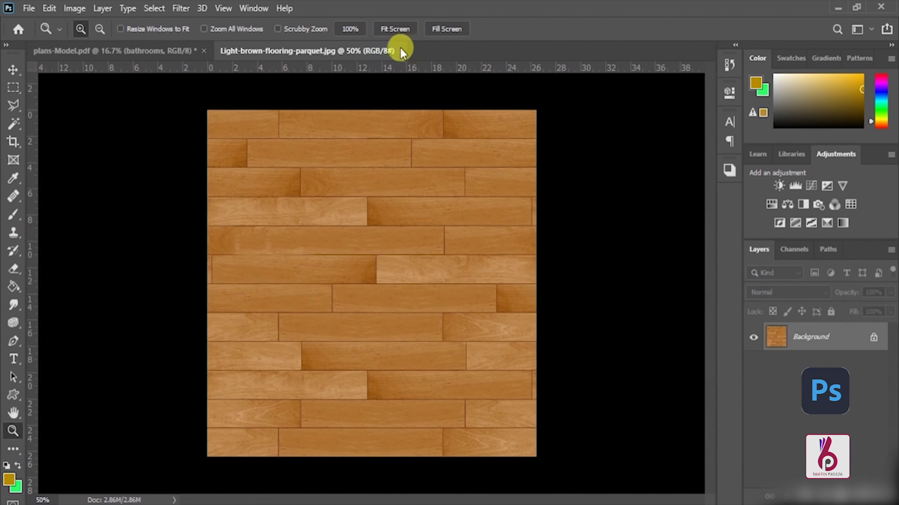
left_click(401, 49)
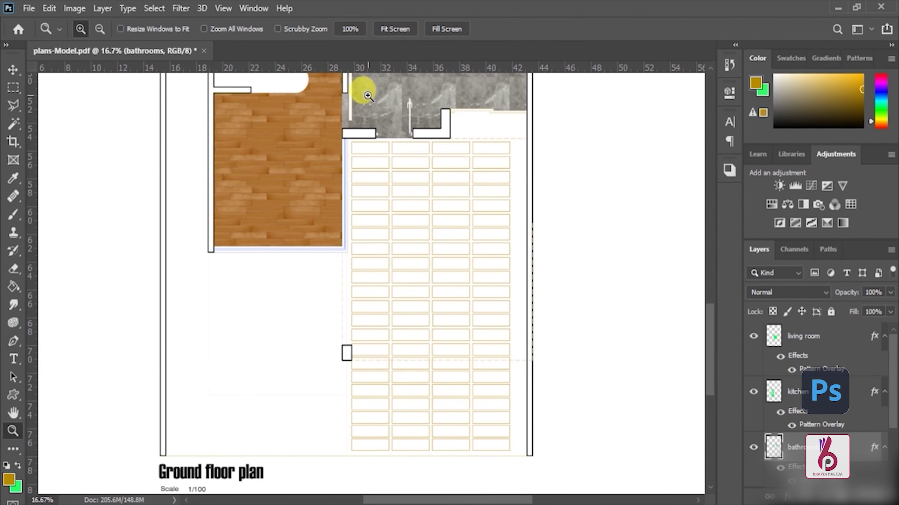
On the main layer, zoom in and Magic-Wand the first rows of garden tiles.
scroll(821, 423, "down", 2)
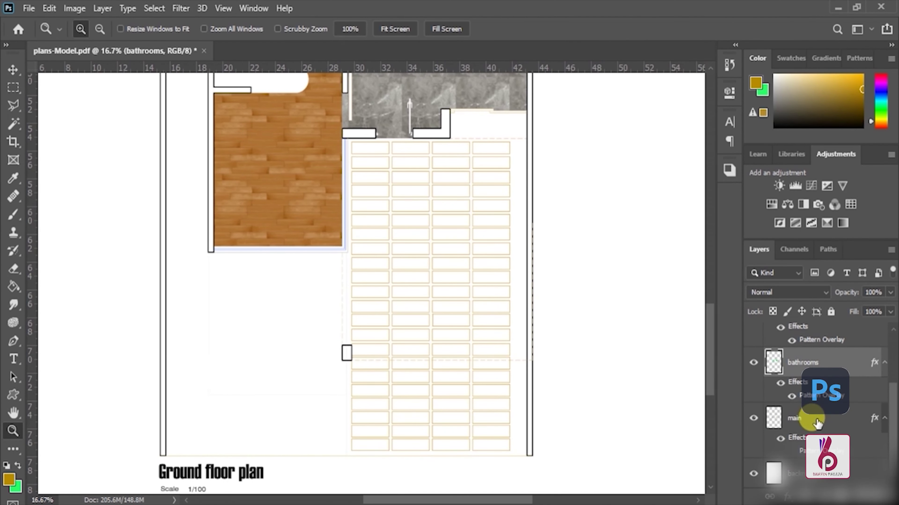
left_click(795, 420)
left_click(488, 177)
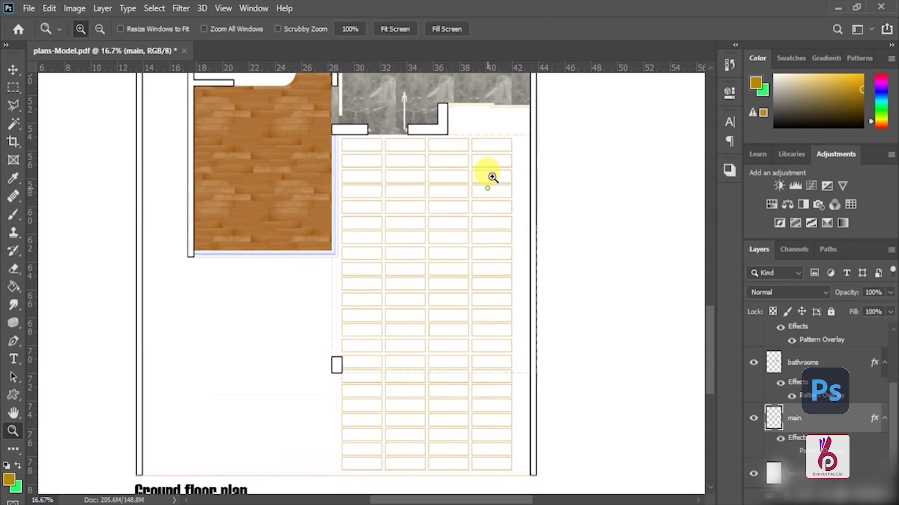
key("w")
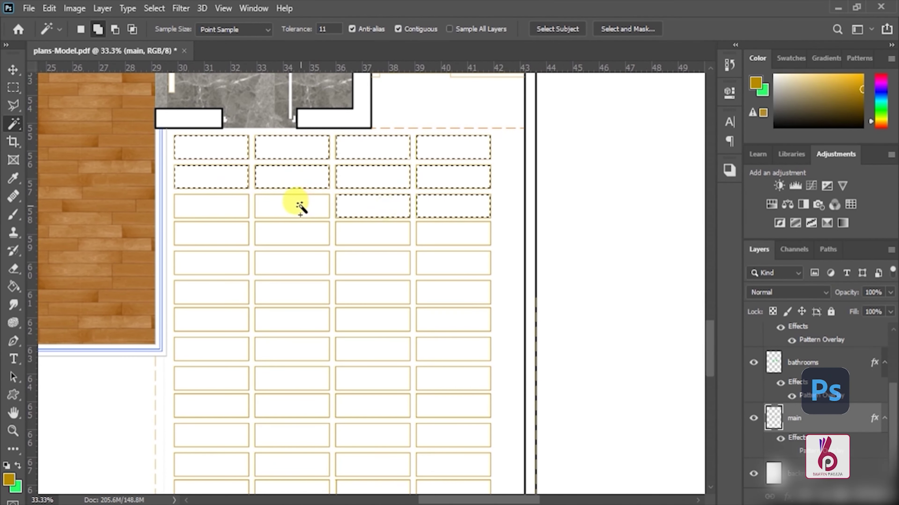
left_click(227, 235)
left_click(325, 237)
left_click(405, 237)
left_click(436, 245)
left_click(381, 264)
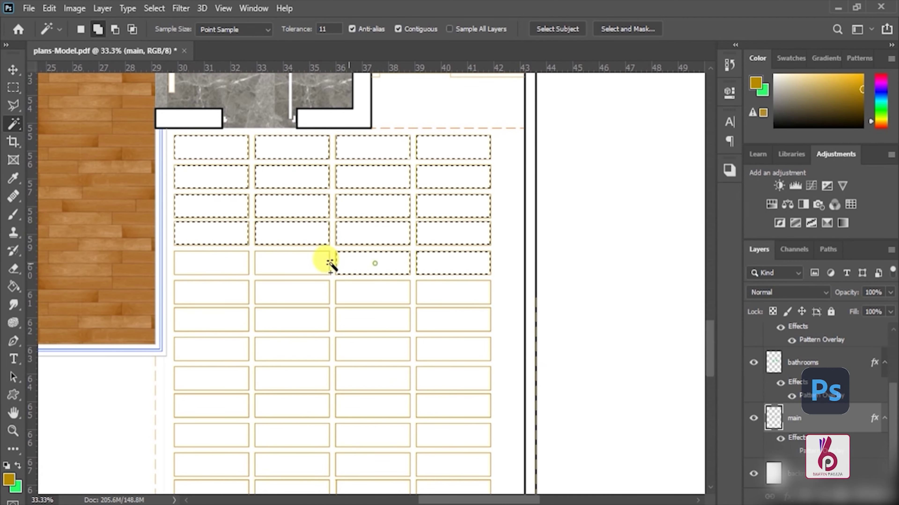
left_click(220, 264)
left_click(225, 290)
left_click(367, 291)
left_click(455, 318)
left_click(385, 315)
left_click(311, 314)
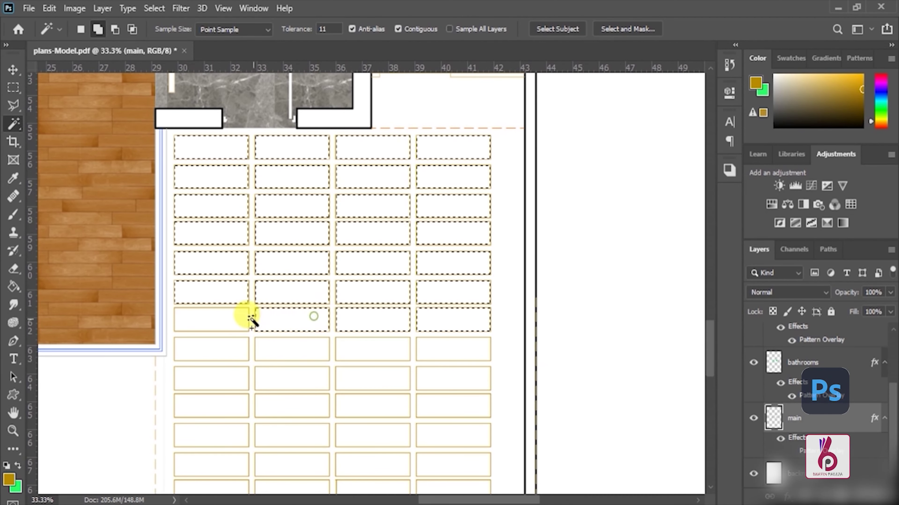
left_click(248, 315)
Pan down and add the next rows of garden tiles to the selection.
left_click_drag(265, 340, 283, 204)
left_click(318, 207)
left_click(386, 203)
left_click(445, 204)
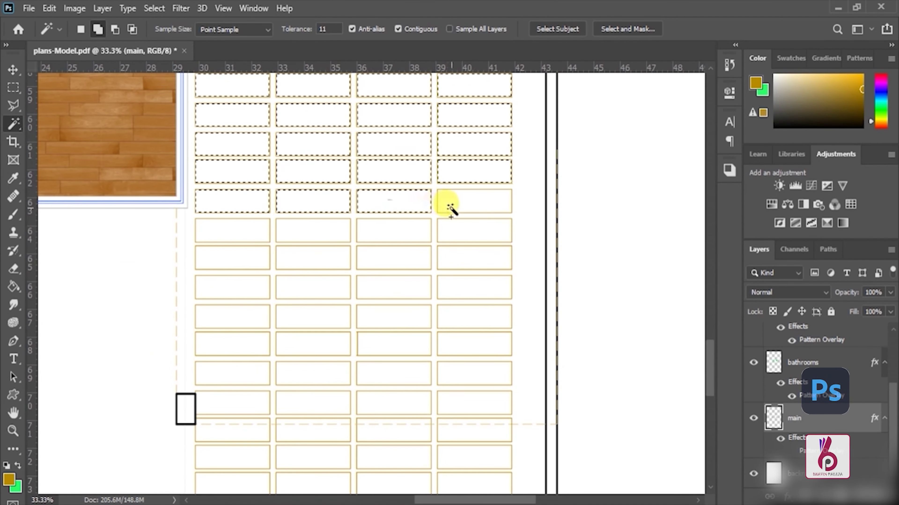
left_click(467, 232)
left_click(244, 262)
left_click(287, 261)
left_click(459, 258)
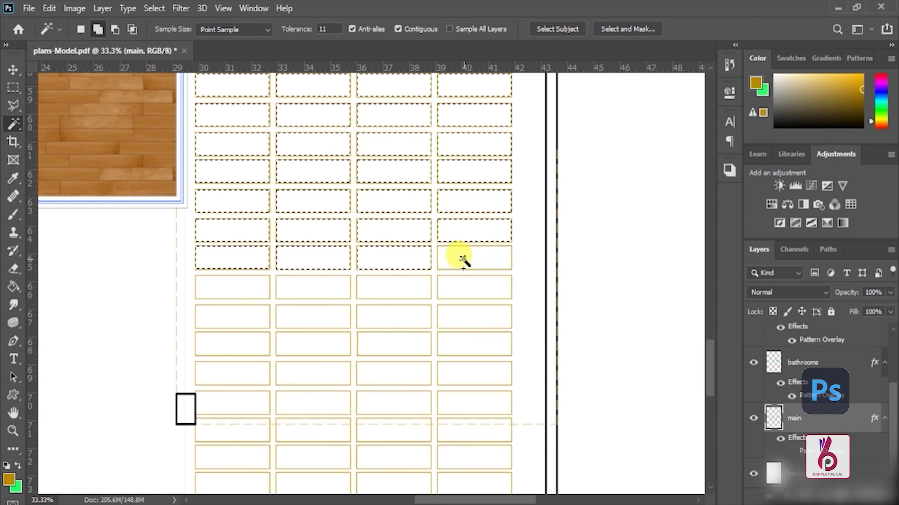
left_click(388, 288)
left_click(298, 286)
left_click(247, 297)
left_click(315, 317)
left_click(414, 317)
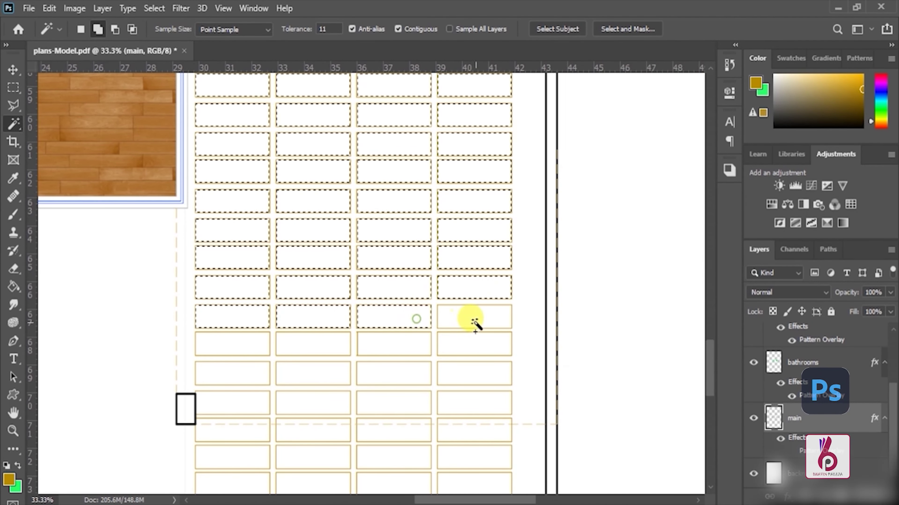
left_click(474, 320)
left_click(474, 343)
left_click(391, 345)
left_click(316, 345)
left_click(262, 343)
Pan further and add the bottom rows of garden tiles to the selection.
left_click_drag(294, 367, 327, 153)
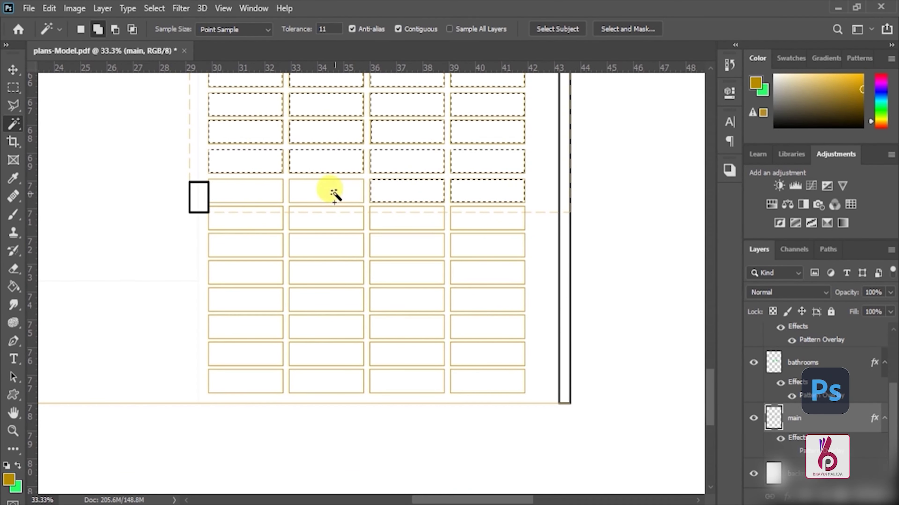
left_click(332, 224)
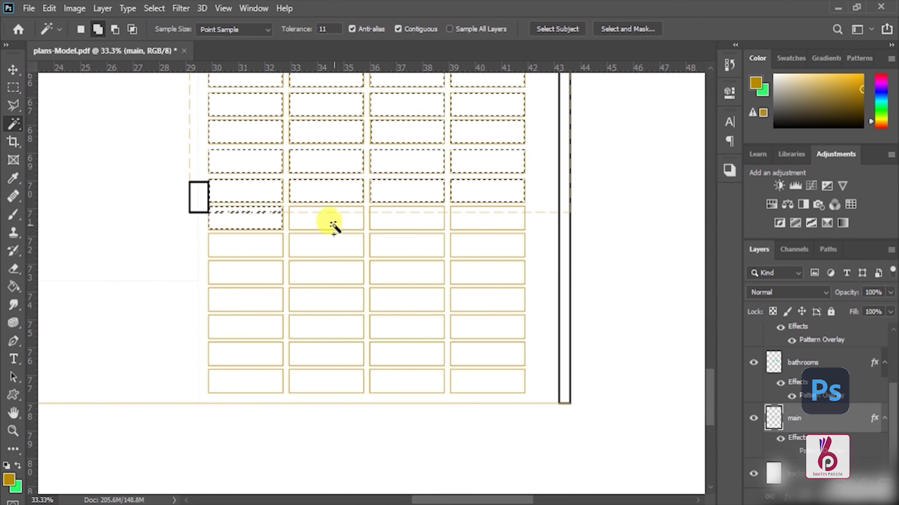
left_click(474, 219)
left_click(474, 243)
left_click(409, 244)
left_click(334, 243)
left_click(257, 245)
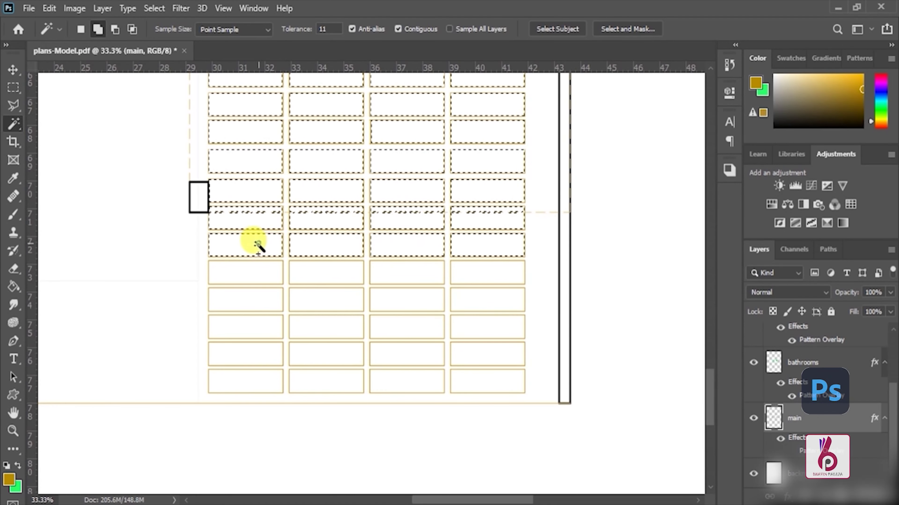
left_click(318, 275)
left_click(391, 276)
left_click(471, 275)
left_click(474, 299)
left_click(407, 297)
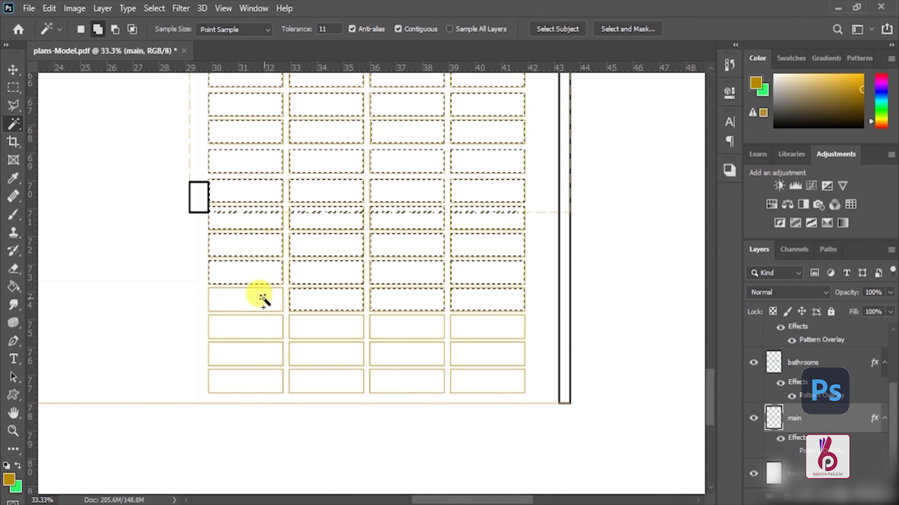
left_click(256, 295)
left_click(341, 329)
left_click(407, 327)
left_click(474, 332)
left_click(407, 354)
left_click(325, 354)
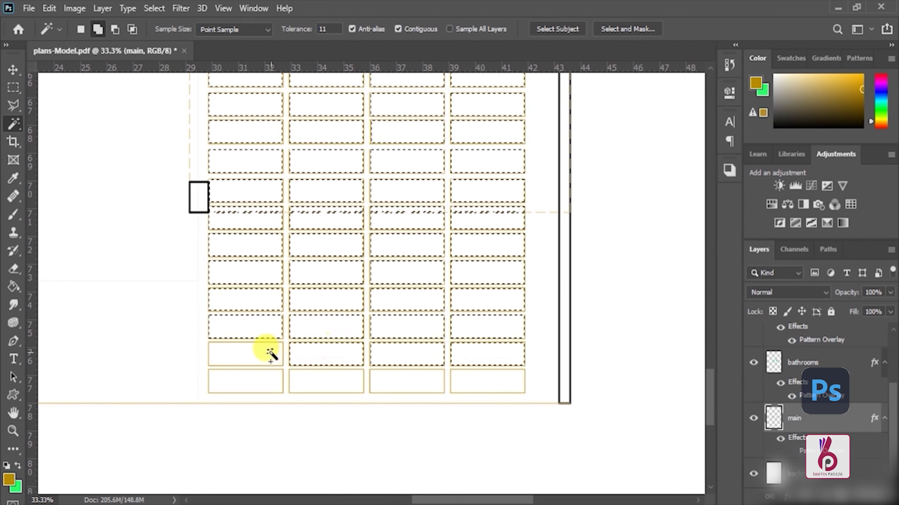
left_click(248, 381)
left_click_drag(451, 219, 466, 388)
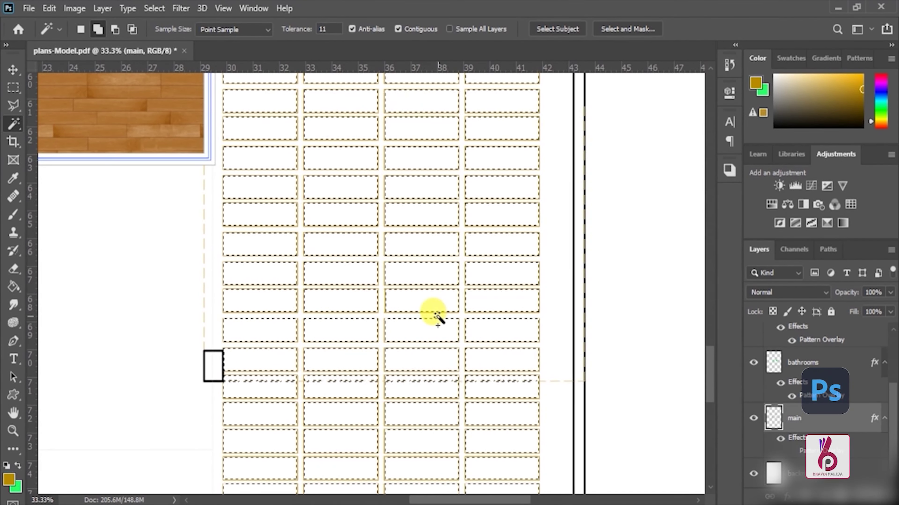
Create a new layer named 'pattern' and fill the selected garden tiles with colour.
key("ctrl+shift+n")
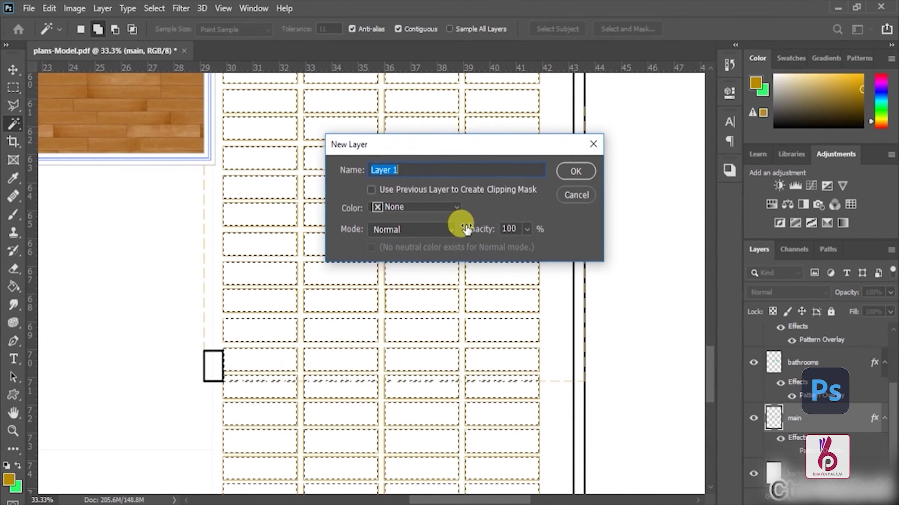
type("pattern")
key("Return")
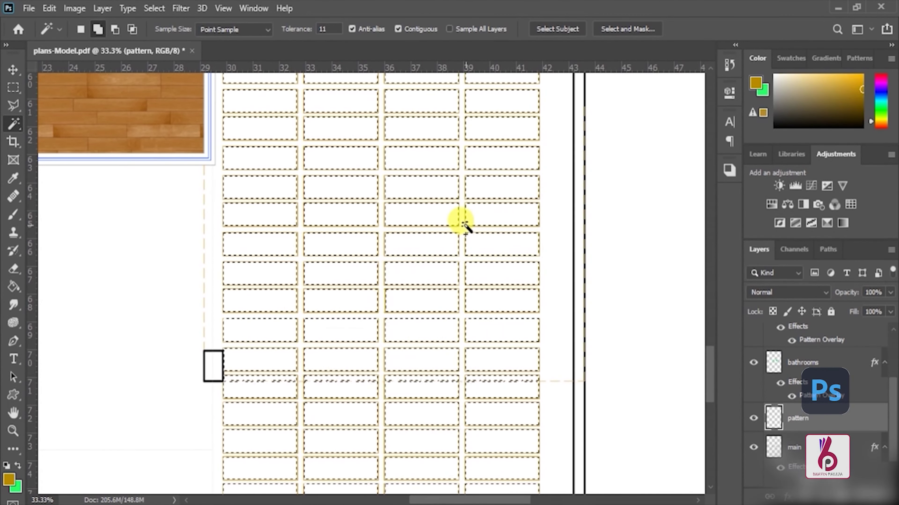
key("ctrl+BackSpace")
Give the pattern layer a beige marble Pattern Overlay at 97% scale.
right_click(799, 417)
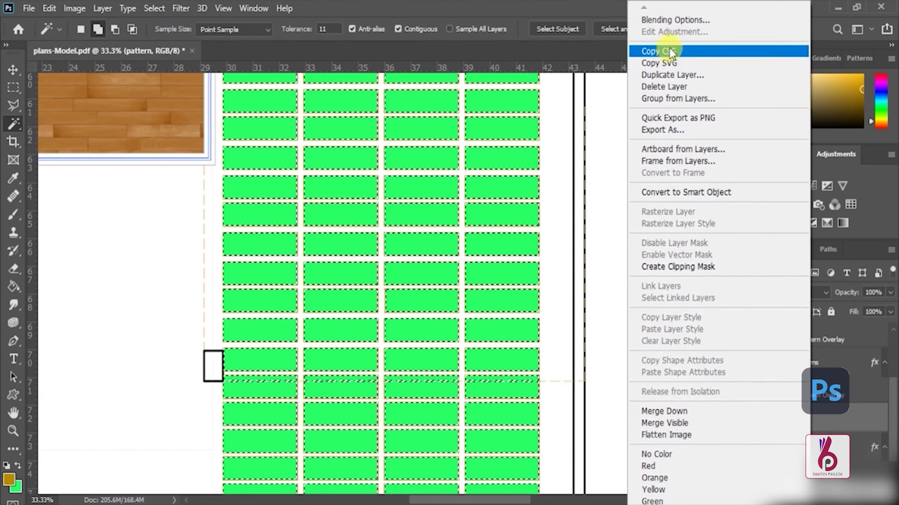
left_click(682, 21)
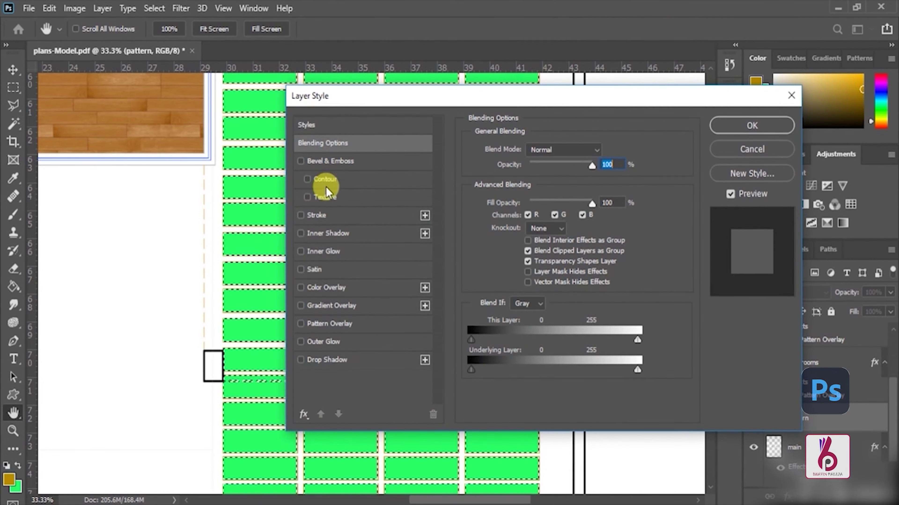
left_click(318, 323)
mouse_move(449, 100)
left_mouse_down()
mouse_move(545, 102)
mouse_move(618, 91)
left_mouse_up()
left_click(648, 197)
left_click(635, 296)
left_click_drag(698, 222, 721, 223)
left_click_drag(739, 99, 607, 103)
key("w")
left_click(794, 123)
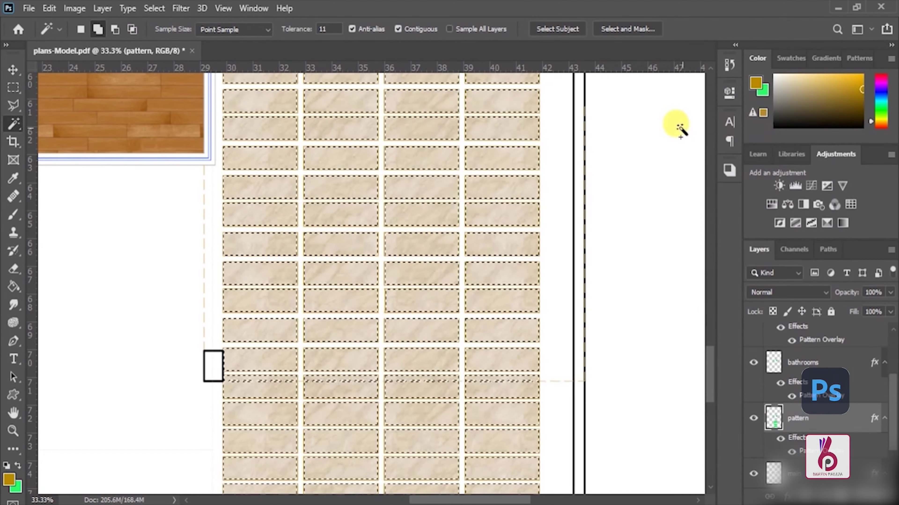
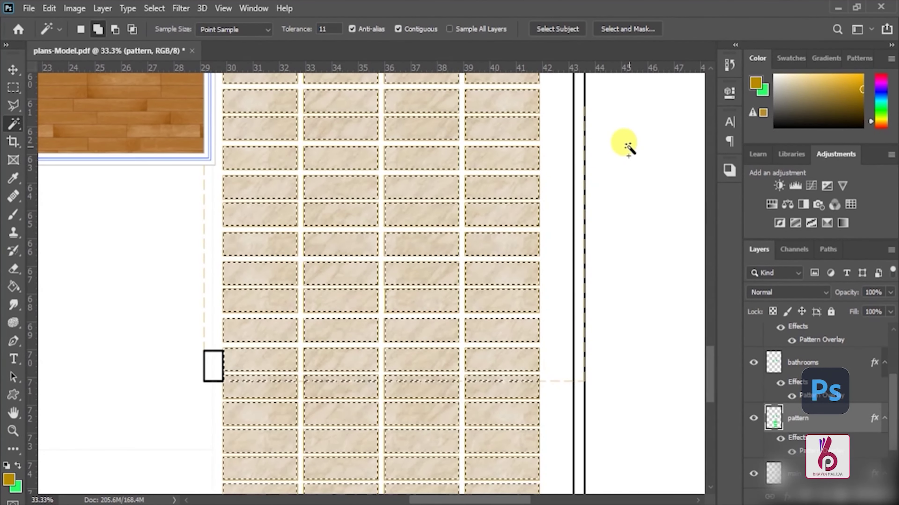
Zoom out to 12.5%, deselect the tiles, and activate the main layer to frame the garden strip.
key("z")
left_click(443, 228, "alt")
left_click(438, 223, "alt")
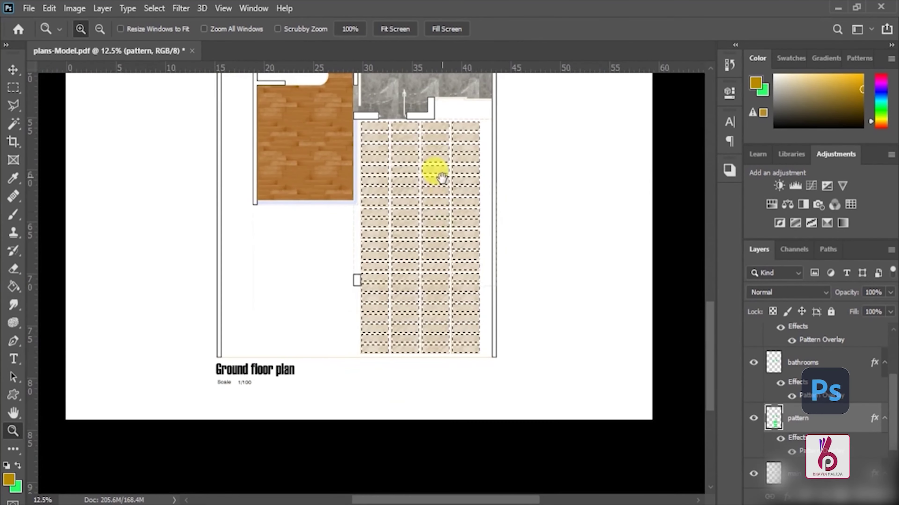
key("w")
key("ctrl+d")
scroll(799, 431, "down", 1)
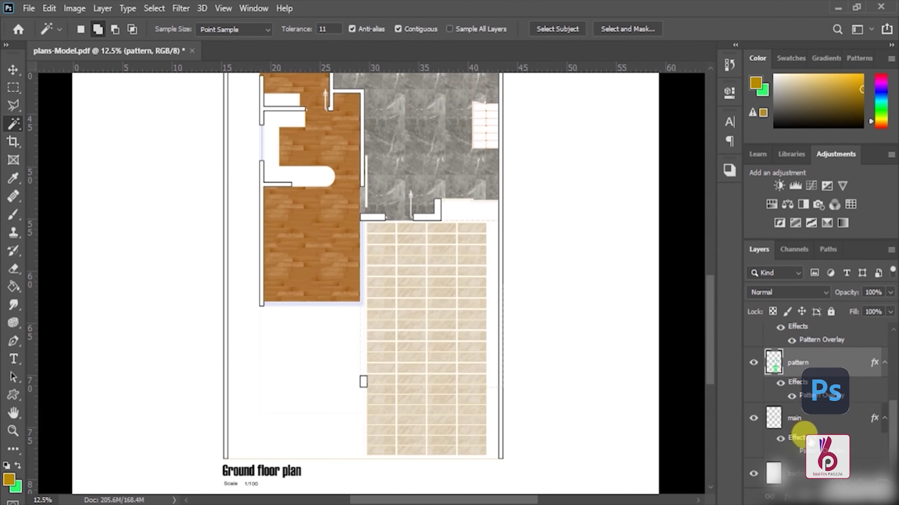
left_click(800, 418)
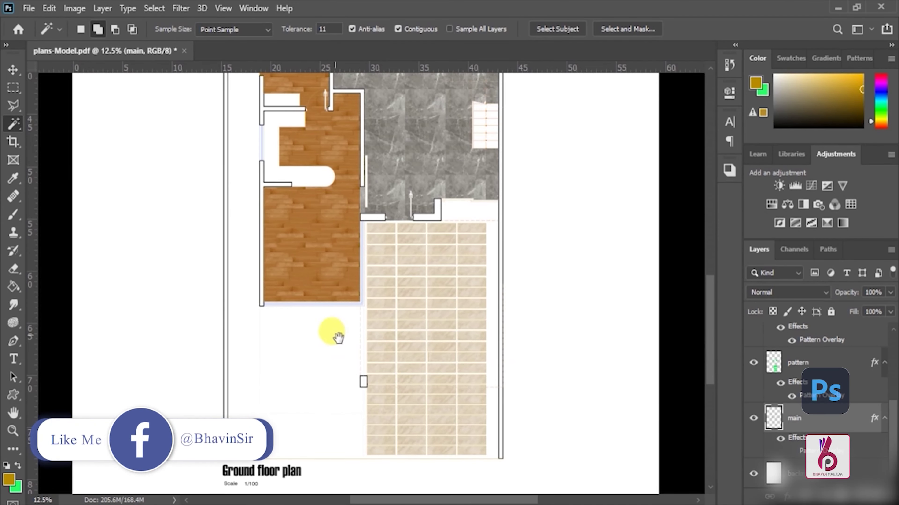
left_click_drag(338, 338, 377, 327)
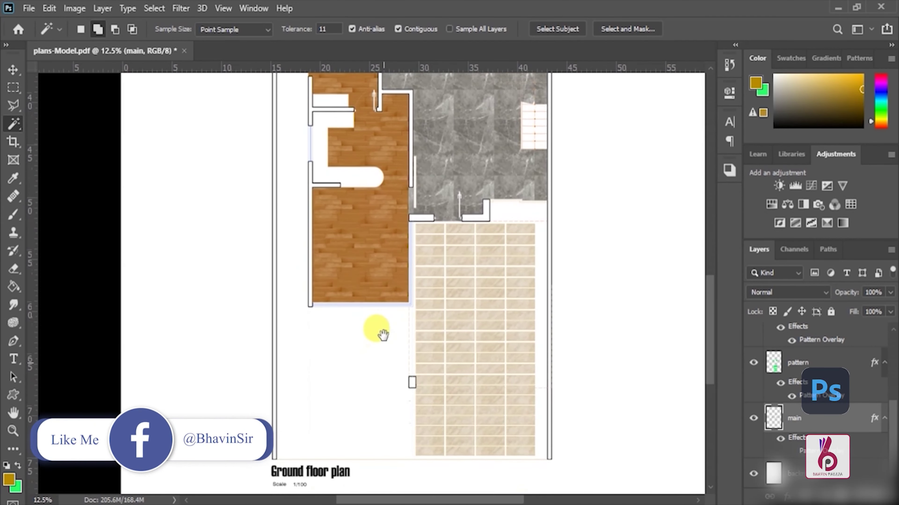
left_click_drag(396, 266, 353, 297)
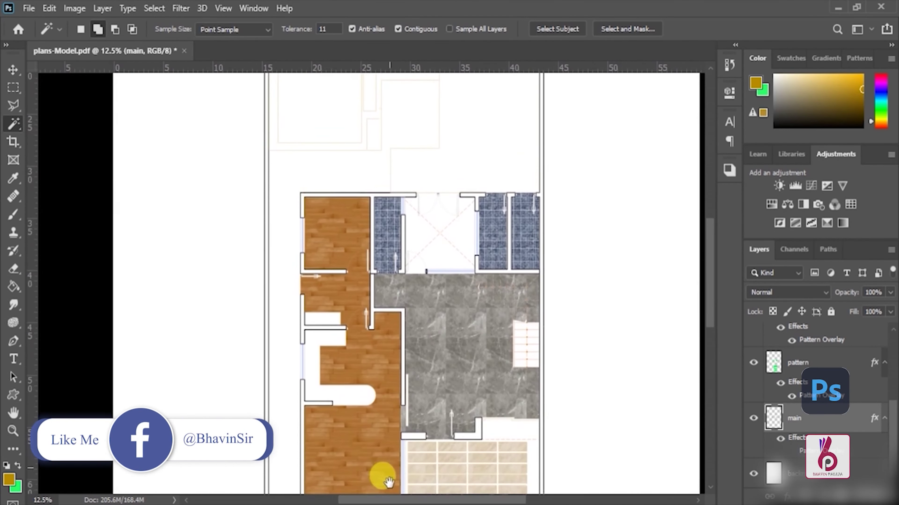
Open grass.jpg, define it as a pattern, and close the image.
left_click(31, 10)
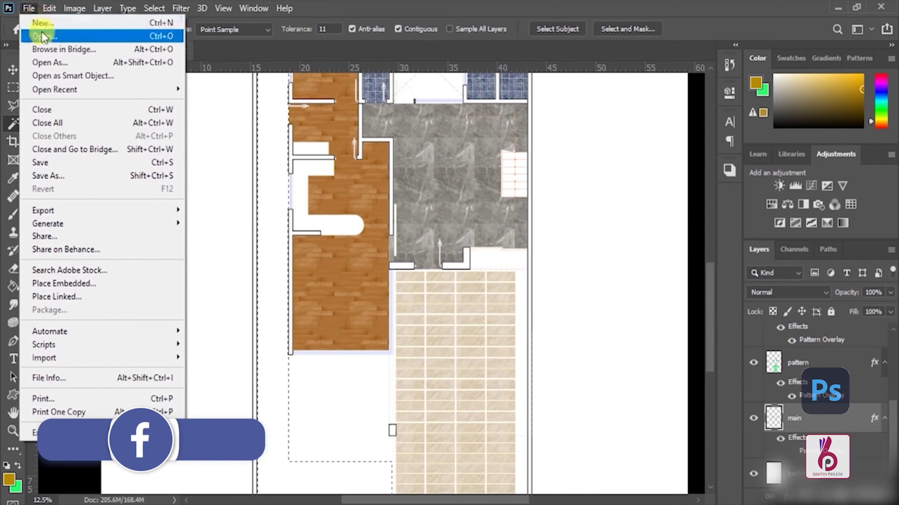
left_click(39, 40)
left_click(460, 152)
double_click(460, 148)
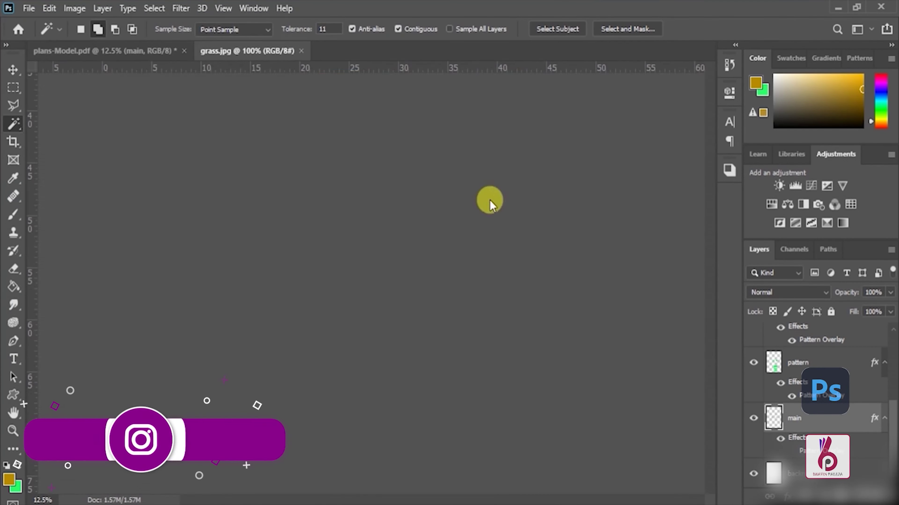
left_click(50, 8)
left_click(101, 384)
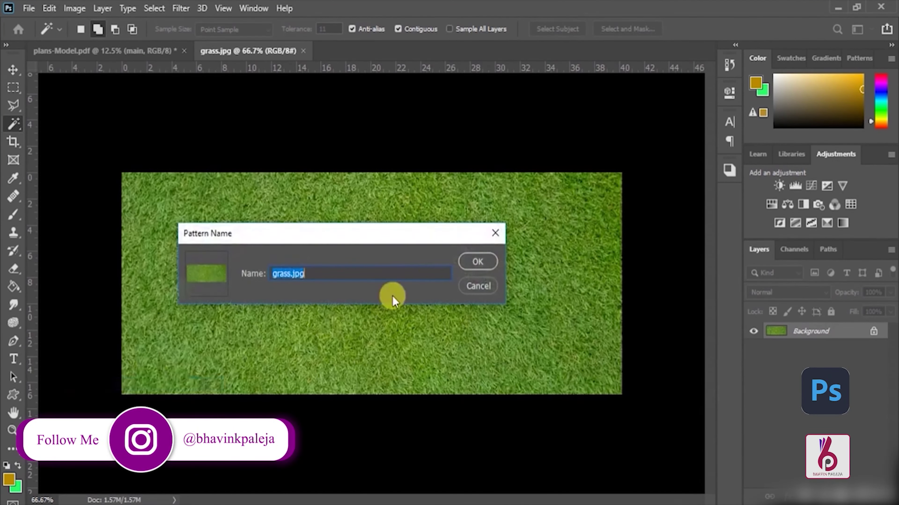
left_click(475, 260)
left_click(303, 51)
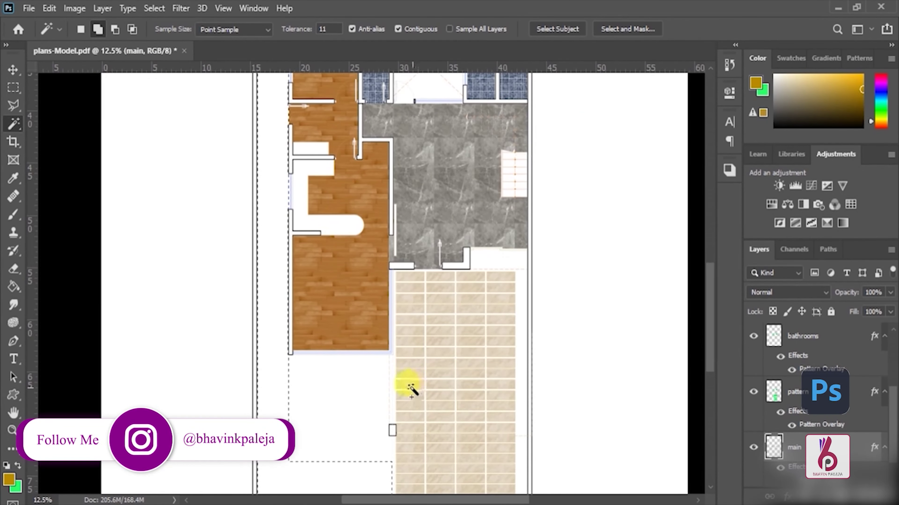
Add a green-filled layer on the garden strip with a grass Pattern Overlay.
left_click_drag(407, 381, 408, 251)
key("ctrl+shift+n")
key("Return")
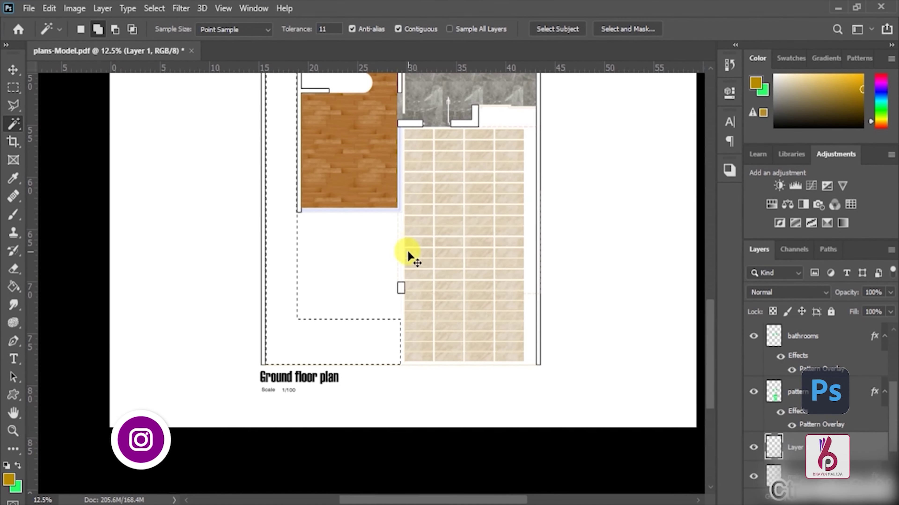
key("ctrl+BackSpace")
right_click(810, 447)
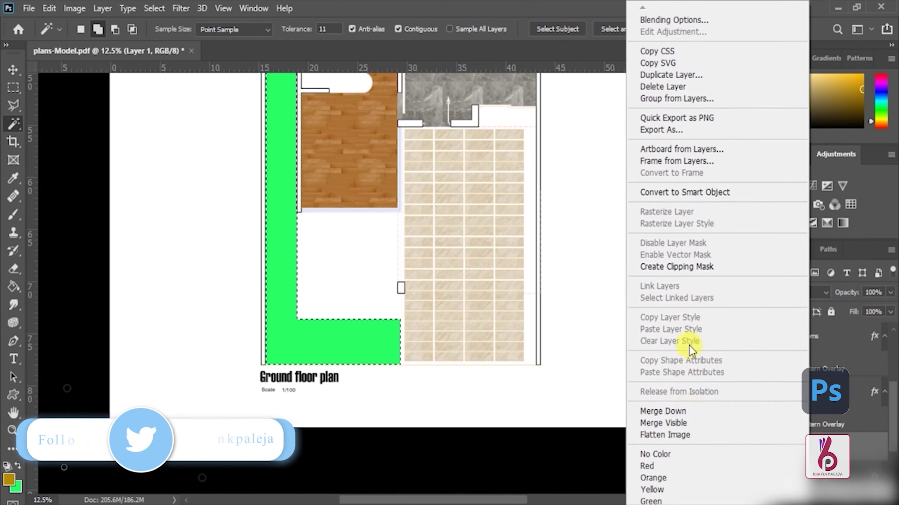
left_click(679, 20)
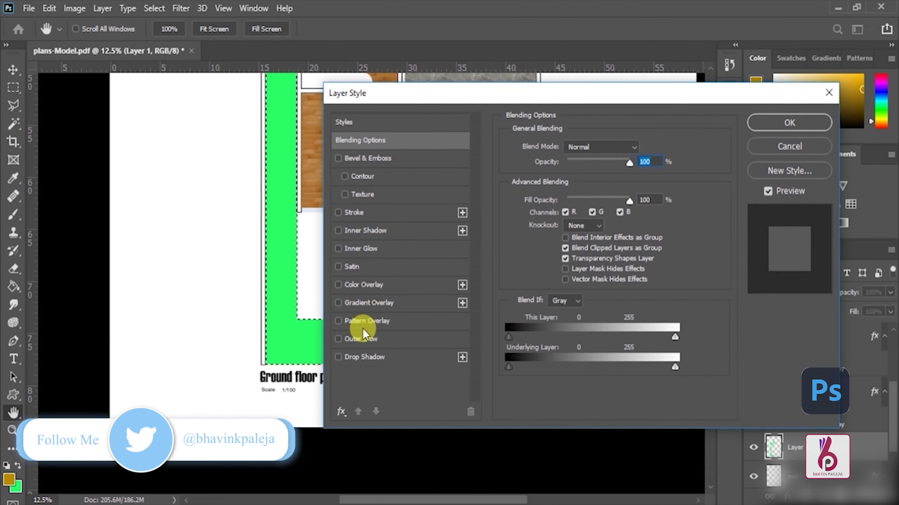
left_click(372, 321)
left_click(597, 205)
left_click(597, 292)
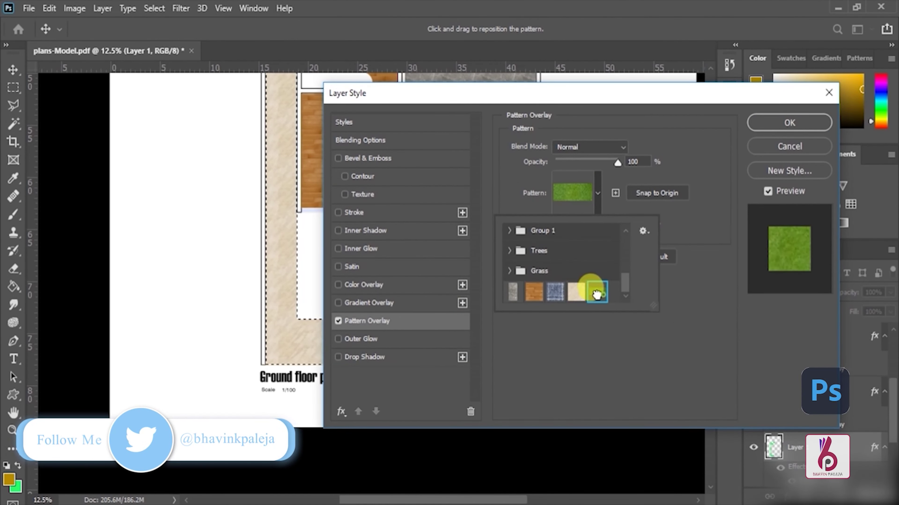
mouse_move(481, 93)
left_mouse_down()
mouse_move(598, 90)
mouse_move(405, 124)
left_mouse_up()
left_click(704, 156)
Undo the grass trial fill and fit the whole page in the window.
key("w")
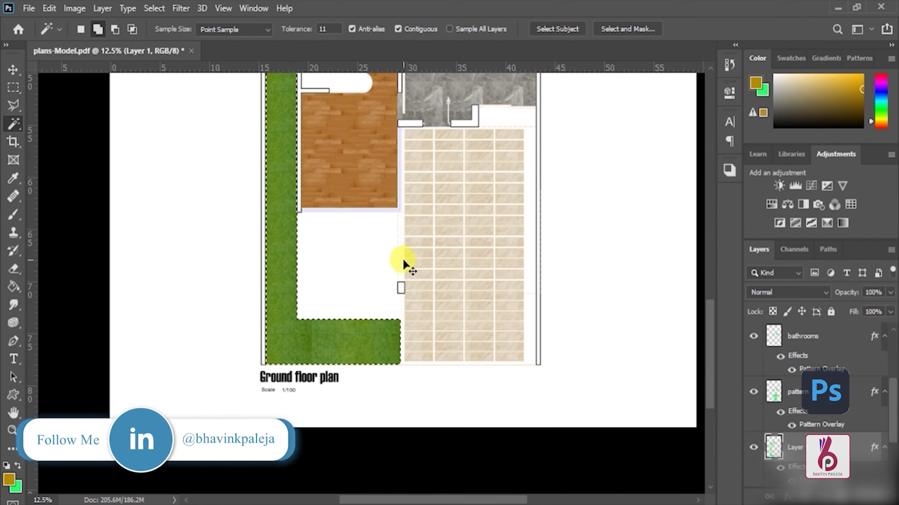
key("ctrl+BackSpace")
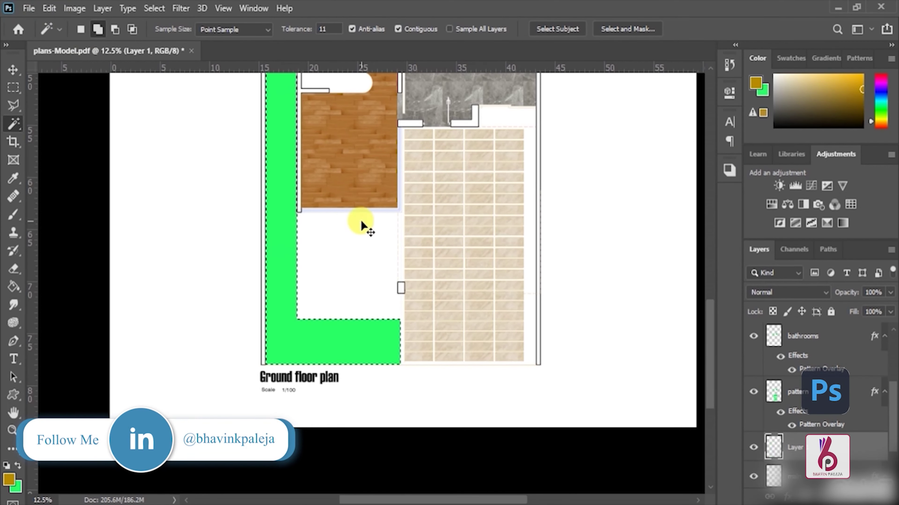
key("ctrl+z")
left_click(29, 8)
key("Escape")
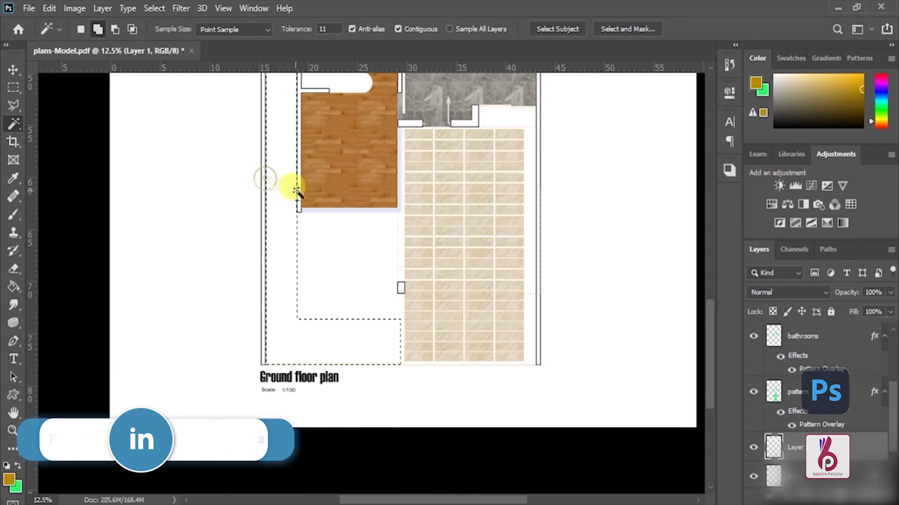
key("z")
key("ctrl+0")
Deselect and delete the empty trial layer, Layer 1.
key("ctrl+d")
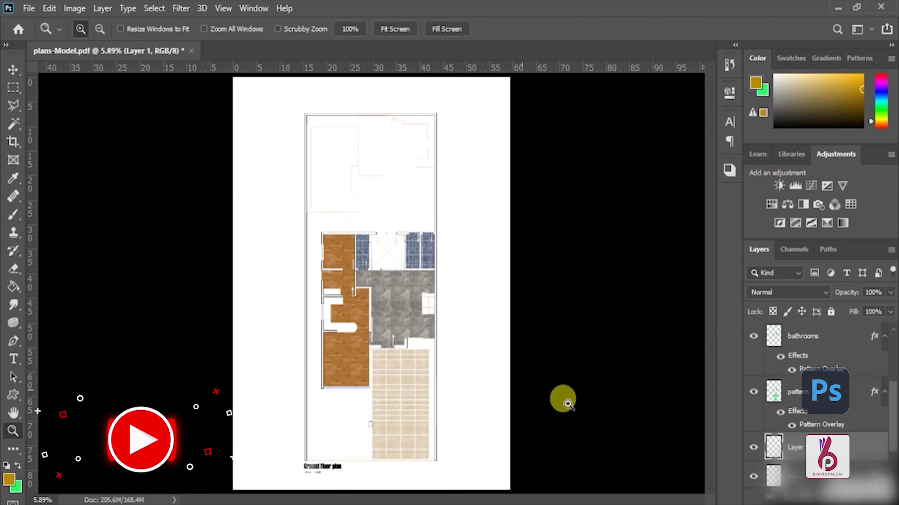
scroll(814, 407, "down", 2)
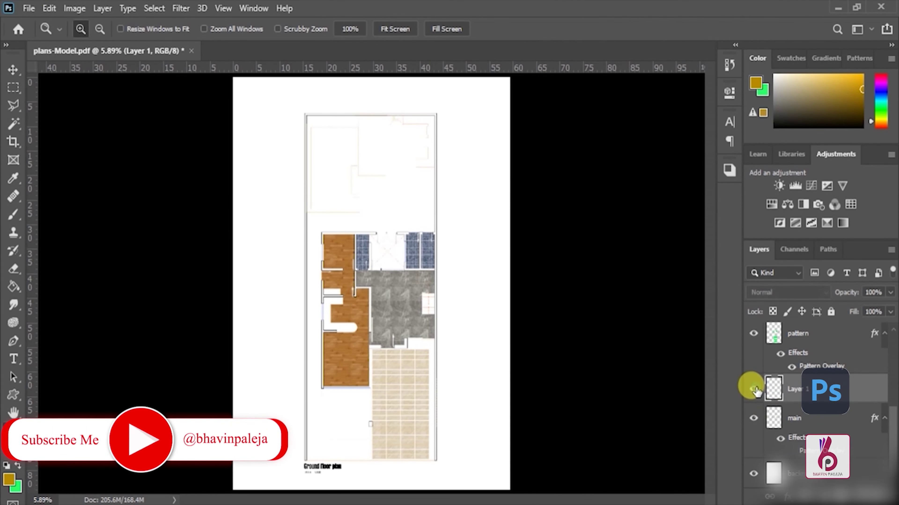
key("Delete")
left_click(798, 418)
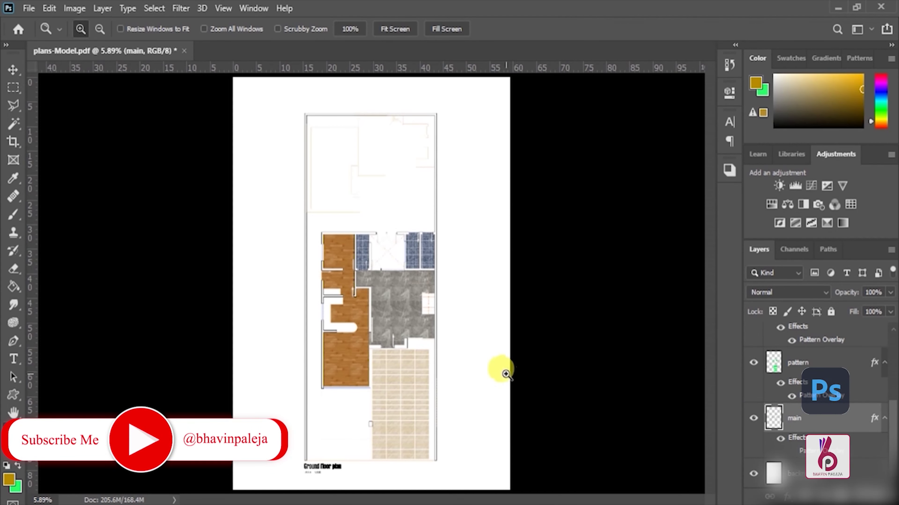
Magic Wand-select the central court and top yard as garden areas on the main layer.
key("w")
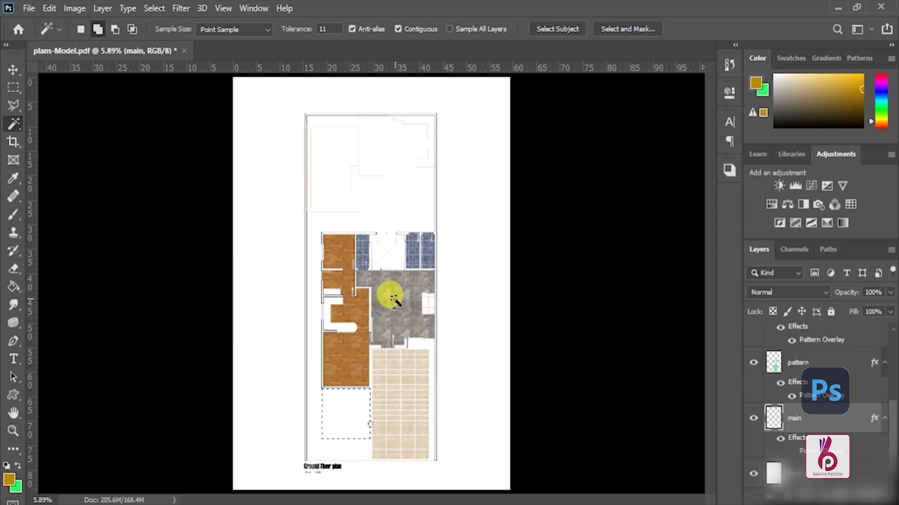
key("z")
left_click(386, 263)
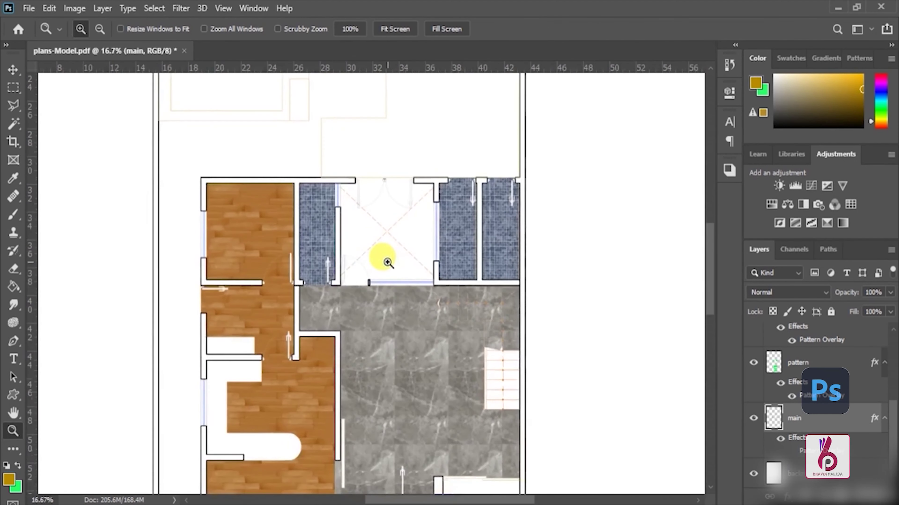
key("w")
left_click(386, 261)
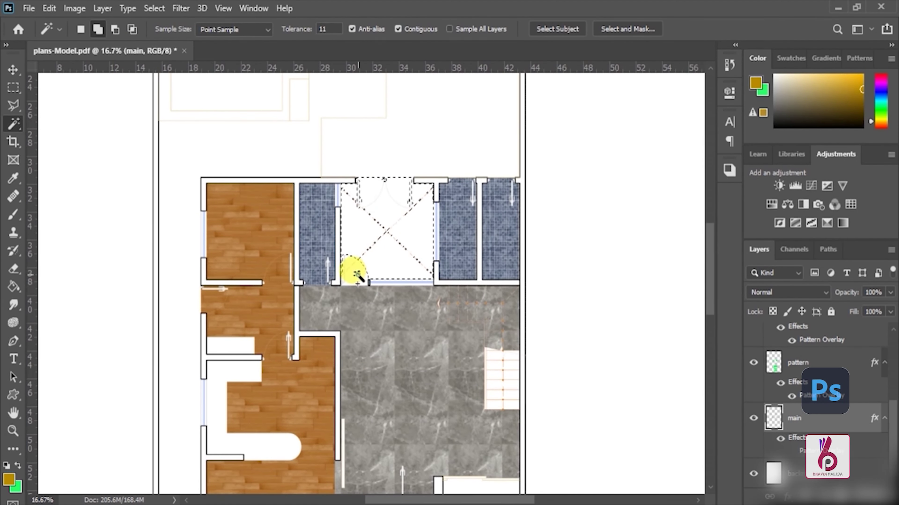
left_click_drag(408, 172, 367, 344)
left_click(376, 305)
key("z")
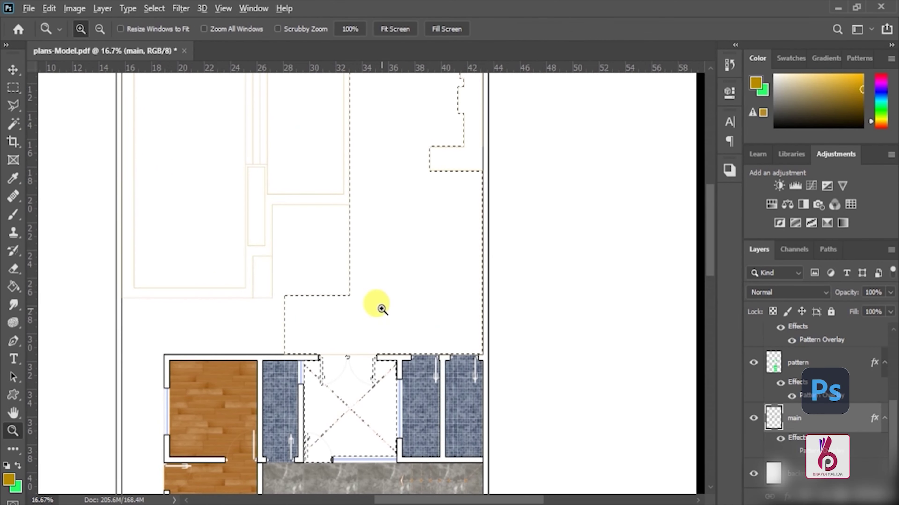
left_click(373, 258, "alt")
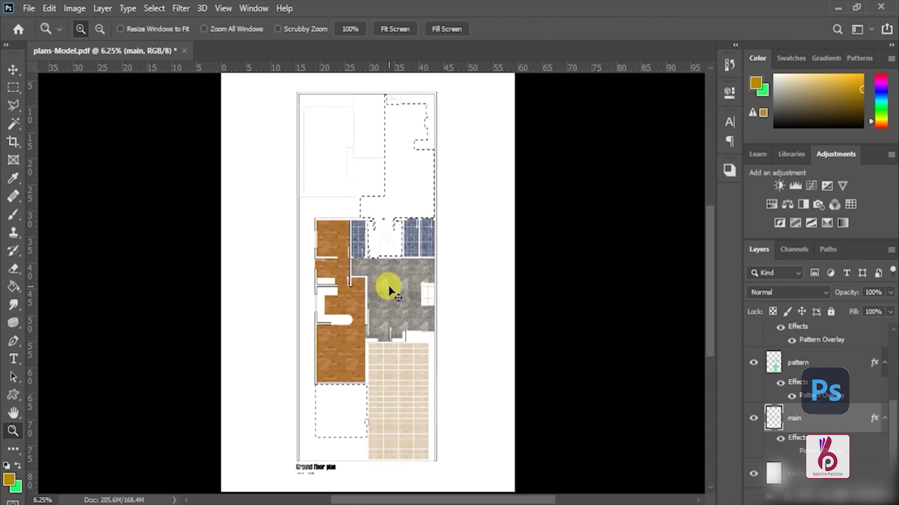
key("ctrl+shift+n")
Name the new layer 'grass' and fill the garden selection with green.
type("grass")
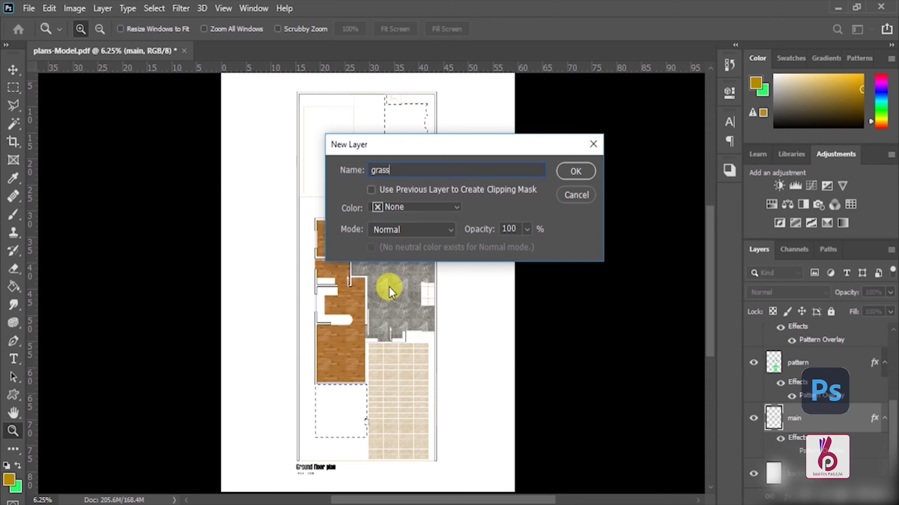
key("Return")
key("ctrl+BackSpace")
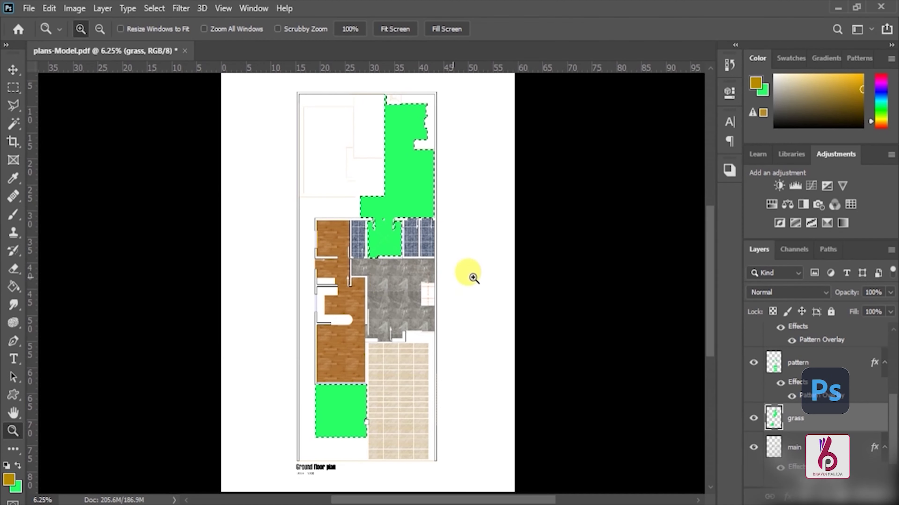
Give the grass layer a grass Pattern Overlay at 97%, then deselect.
right_click(814, 419)
left_click(684, 20)
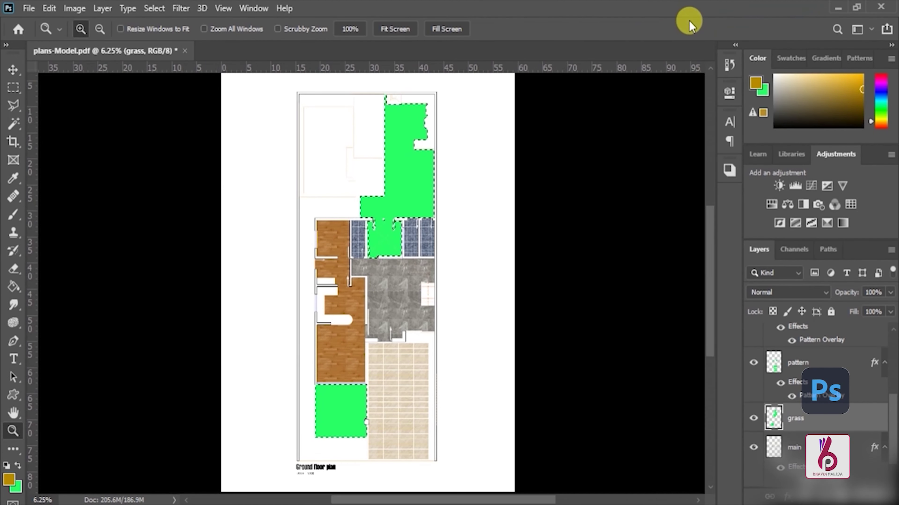
left_click(297, 351)
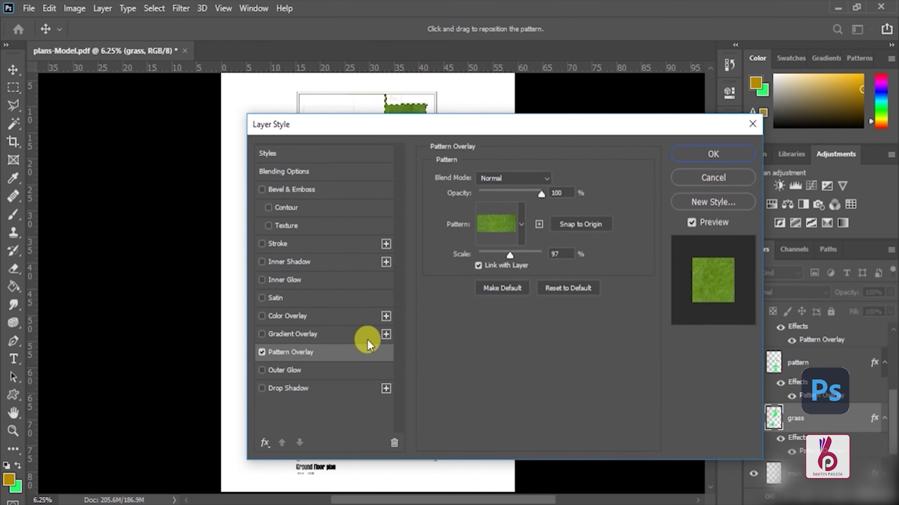
left_click(520, 226)
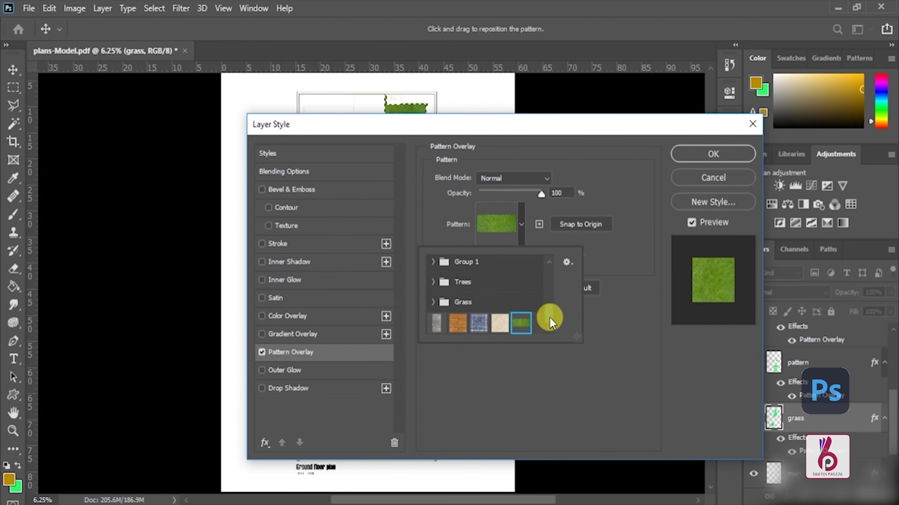
left_click_drag(440, 131, 616, 116)
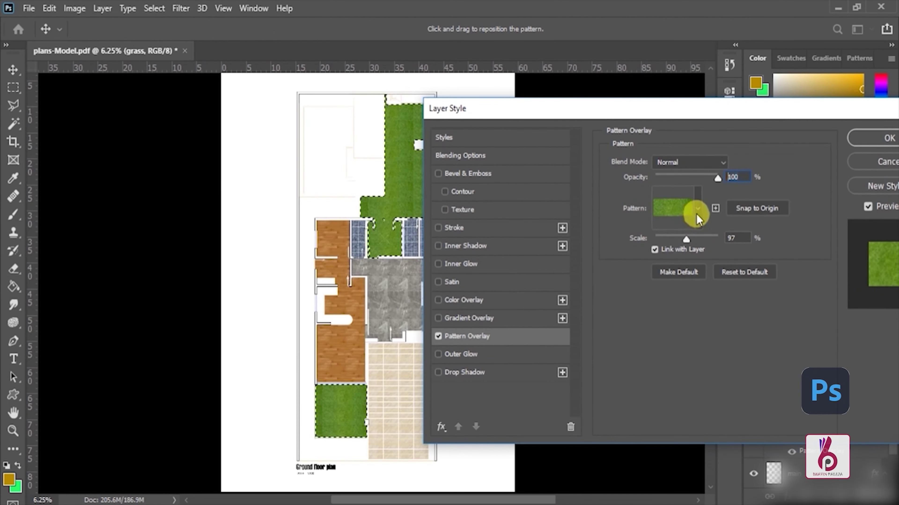
left_click(696, 212)
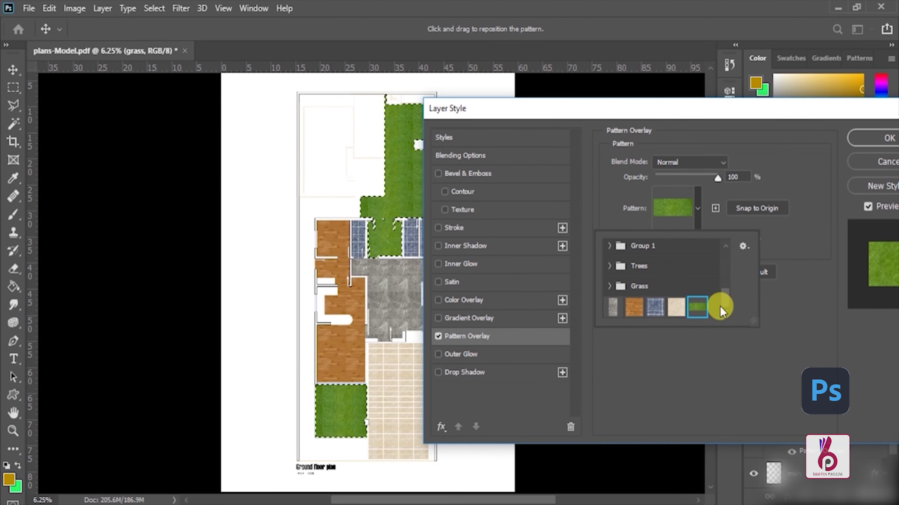
left_click(878, 138)
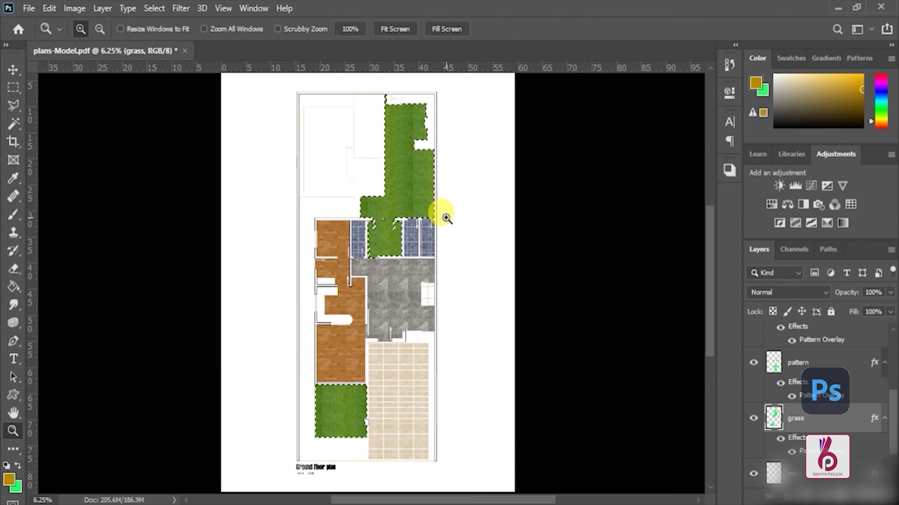
key("ctrl+d")
Open the wood plank image and define it as a pattern.
scroll(814, 407, "down", 1)
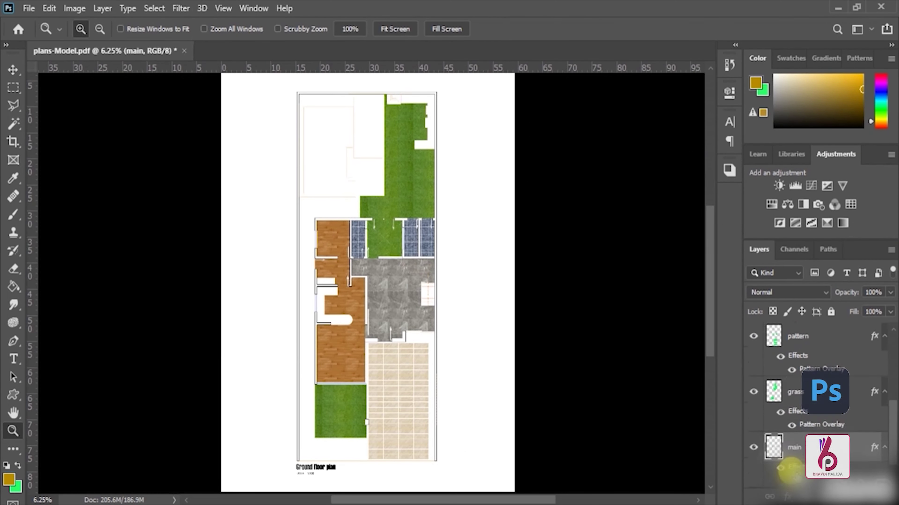
left_click(783, 427)
key("w")
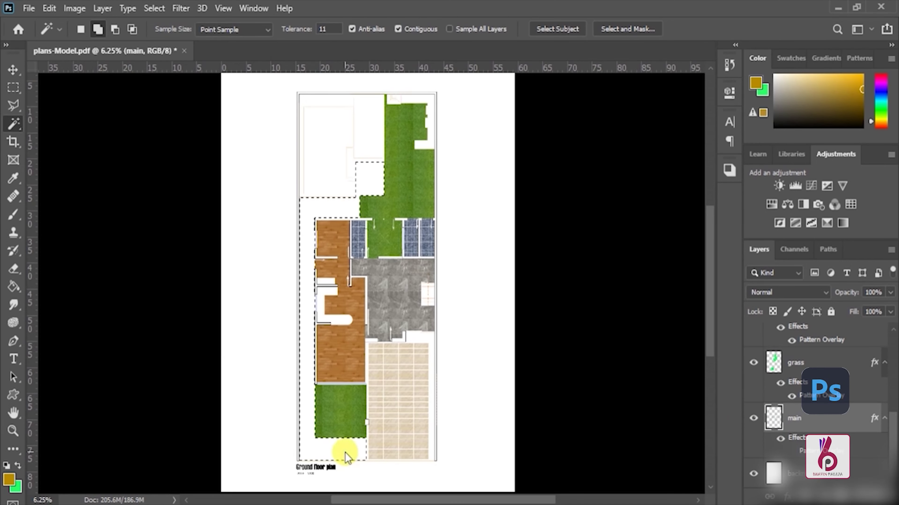
left_click(28, 8)
left_click(40, 36)
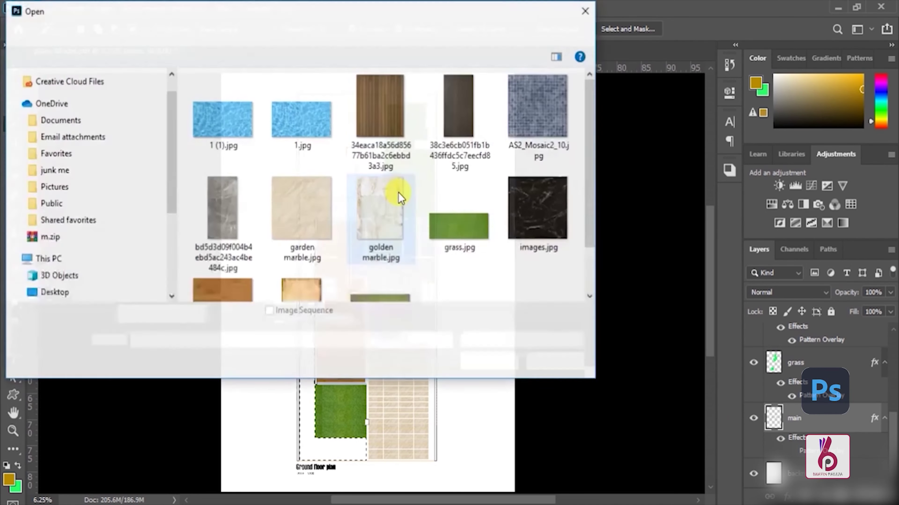
double_click(382, 119)
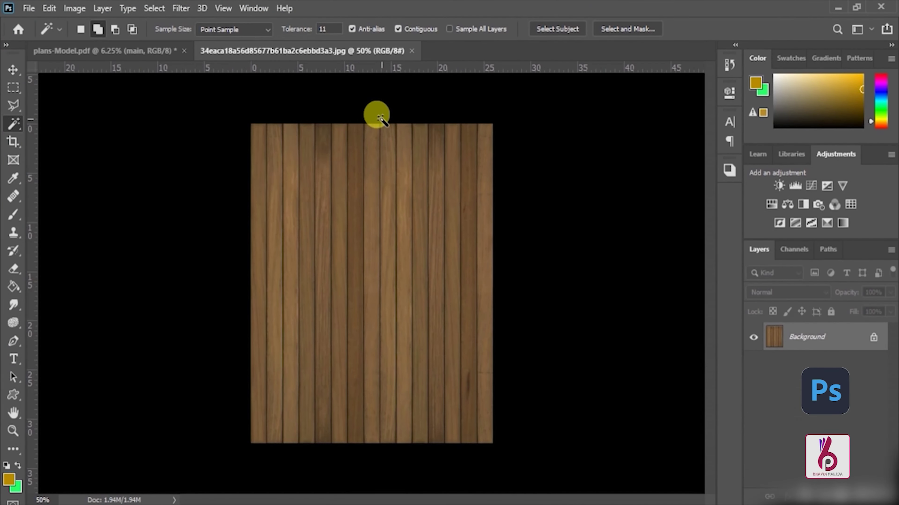
left_click(50, 8)
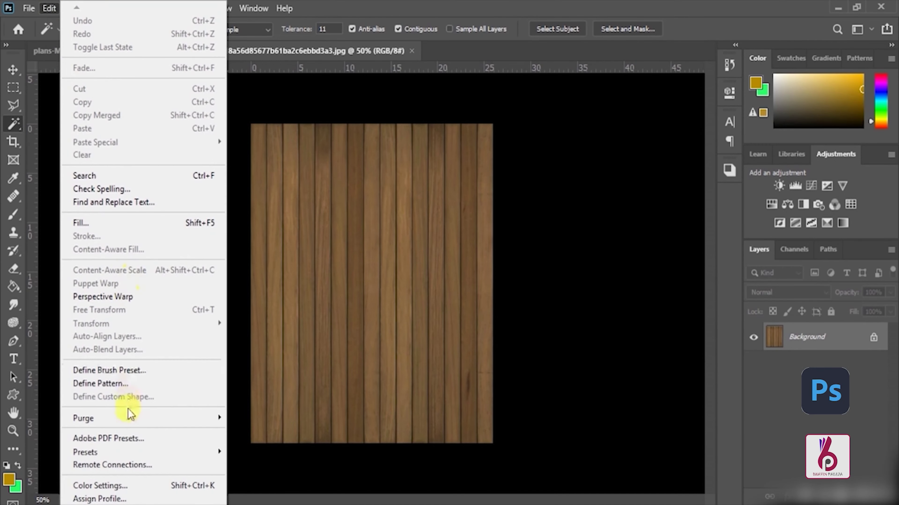
left_click(129, 385)
left_click(477, 262)
left_click(90, 51)
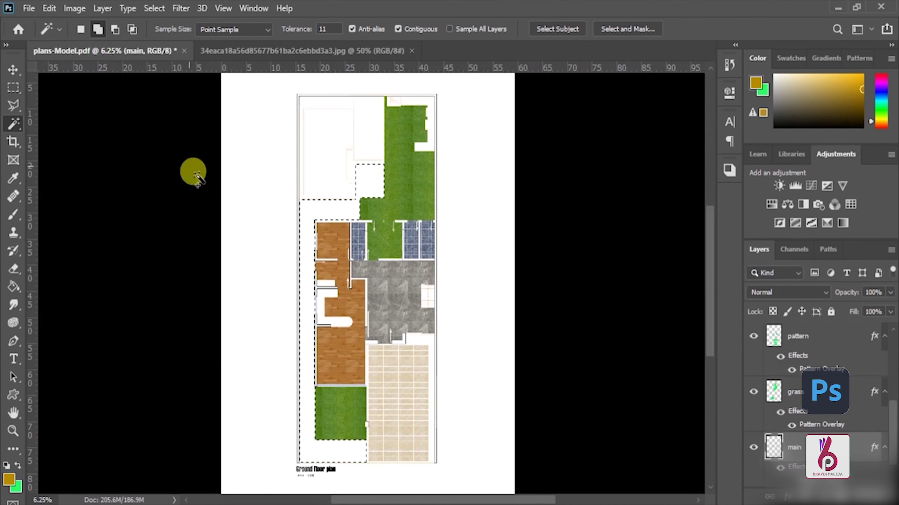
Add a new layer above main and fill the selected outdoor strip.
left_click(766, 423)
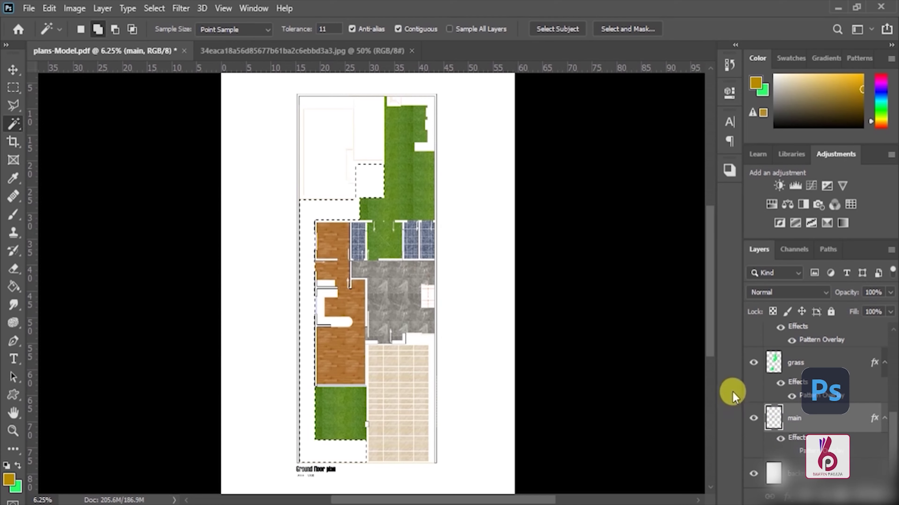
key("ctrl+shift+n")
key("Return")
key("ctrl+BackSpace")
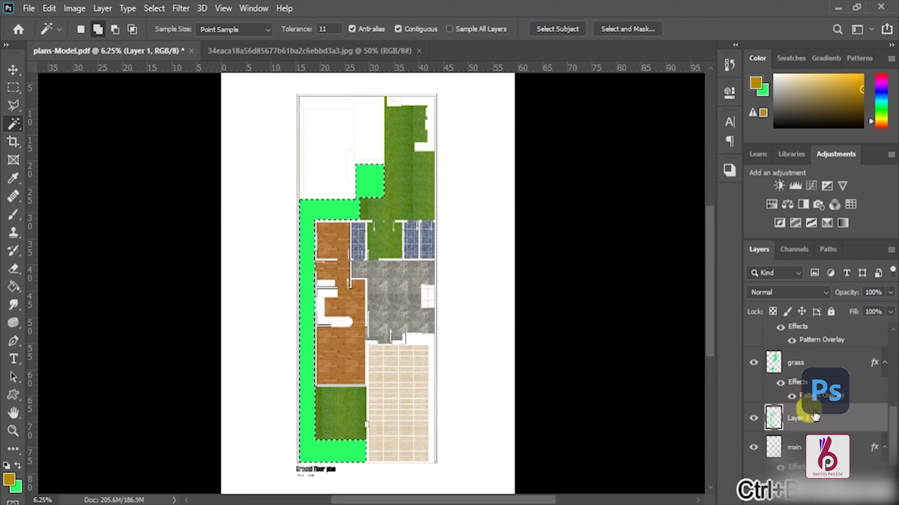
Apply a wood plank Pattern Overlay at about 101% scale to the strip layer.
right_click(803, 407)
left_click(745, 21)
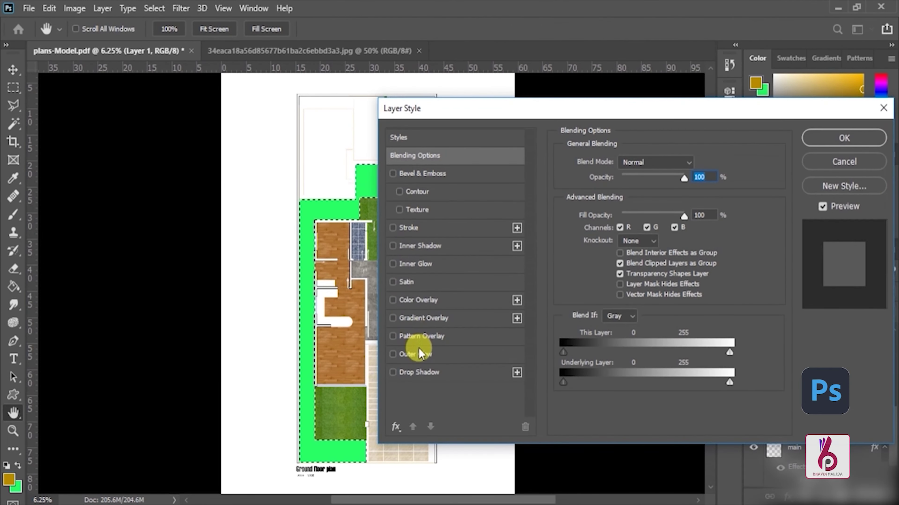
left_click(421, 336)
left_click(652, 208)
scroll(601, 283, "down", 1)
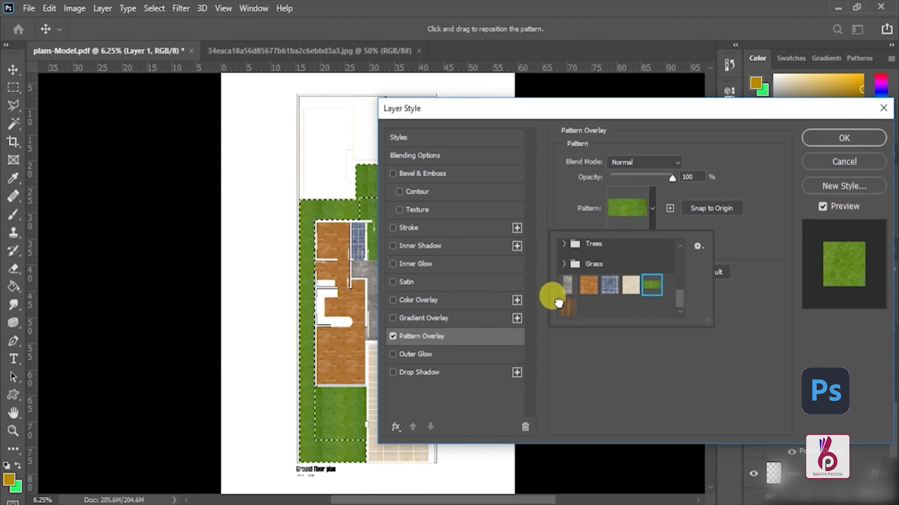
left_click(567, 307)
left_click(751, 198)
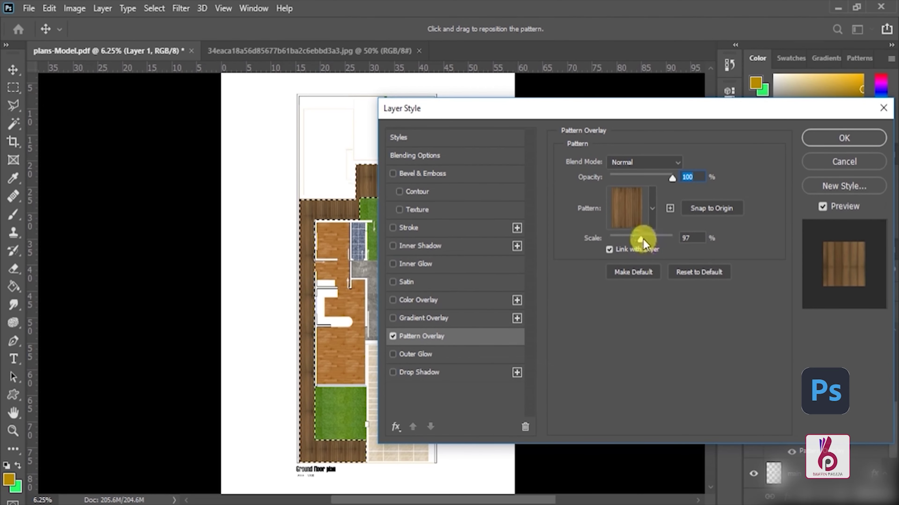
left_click_drag(644, 239, 644, 237)
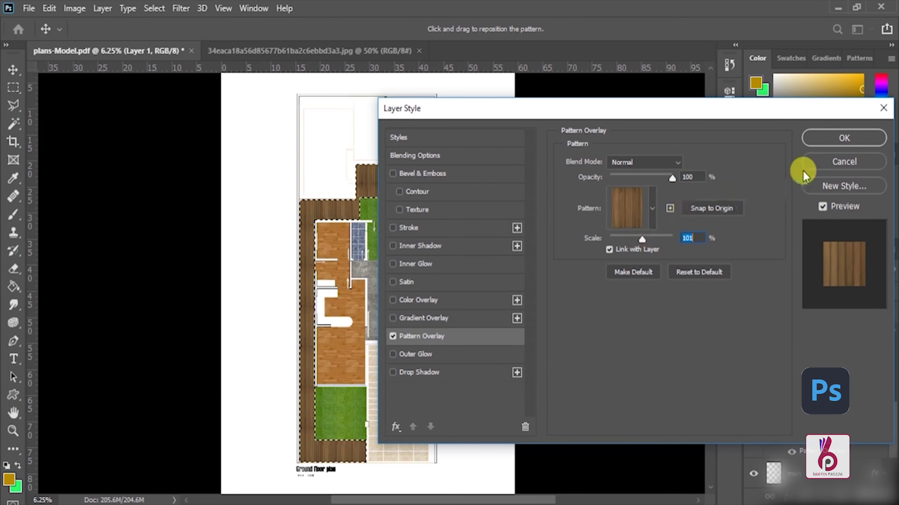
left_click(842, 139)
Deselect the strip and list the layers under the grass area.
left_click(391, 241)
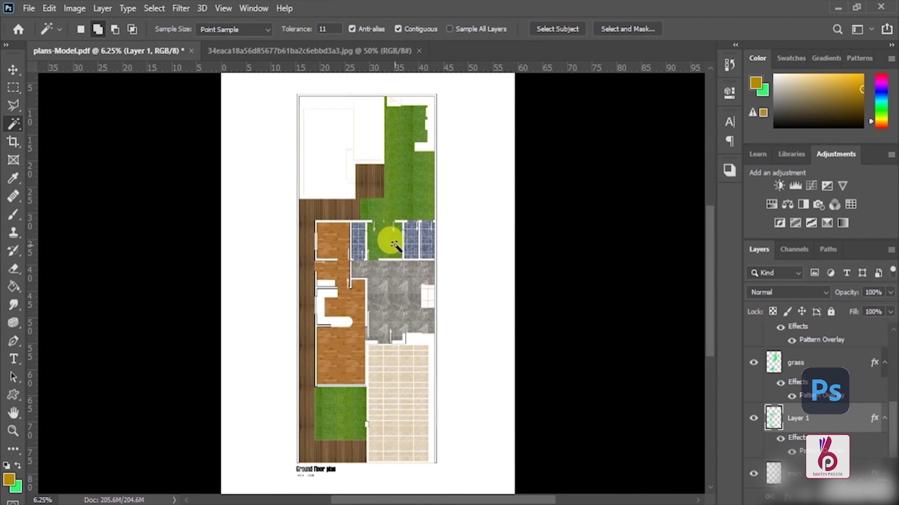
key("v")
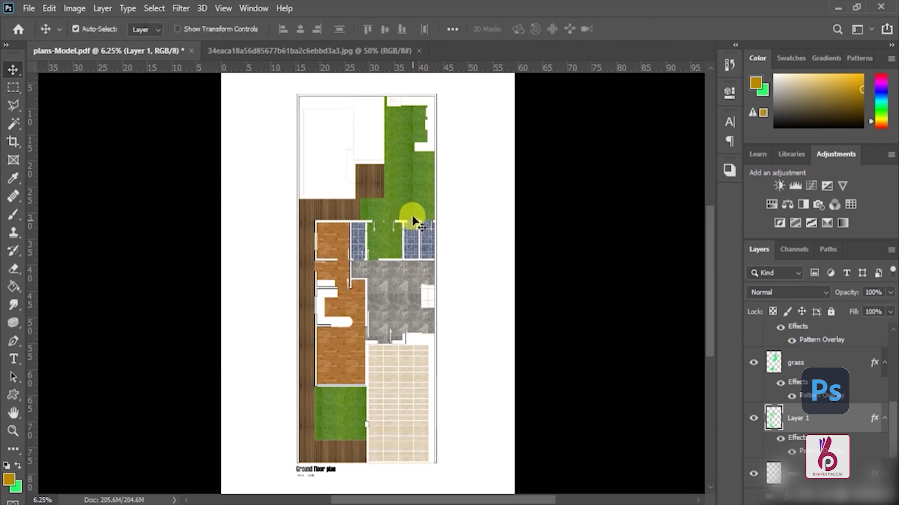
right_click(421, 208)
Zoom into the plan copy, then activate and unhide the main layer.
left_click(425, 215)
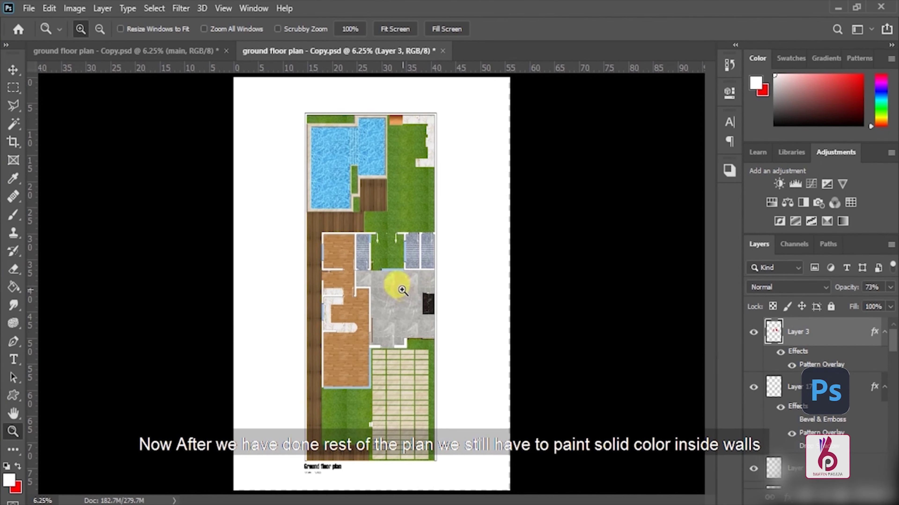
left_click(396, 282)
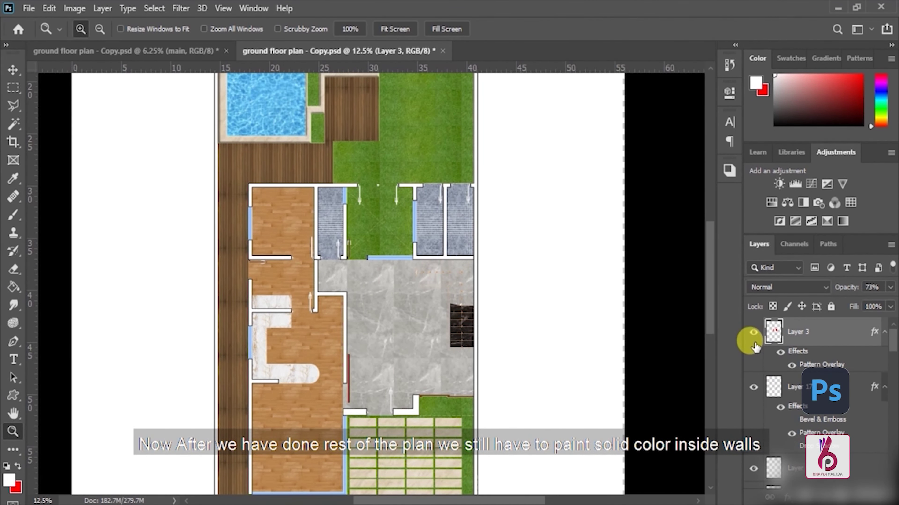
scroll(784, 425, "up", 2)
scroll(783, 424, "up", 2)
scroll(783, 424, "up", 2)
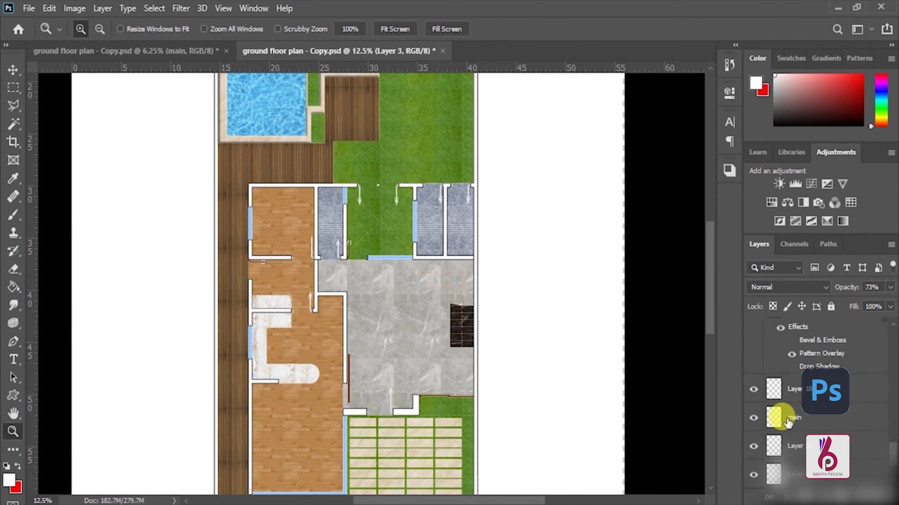
scroll(786, 423, "up", 2)
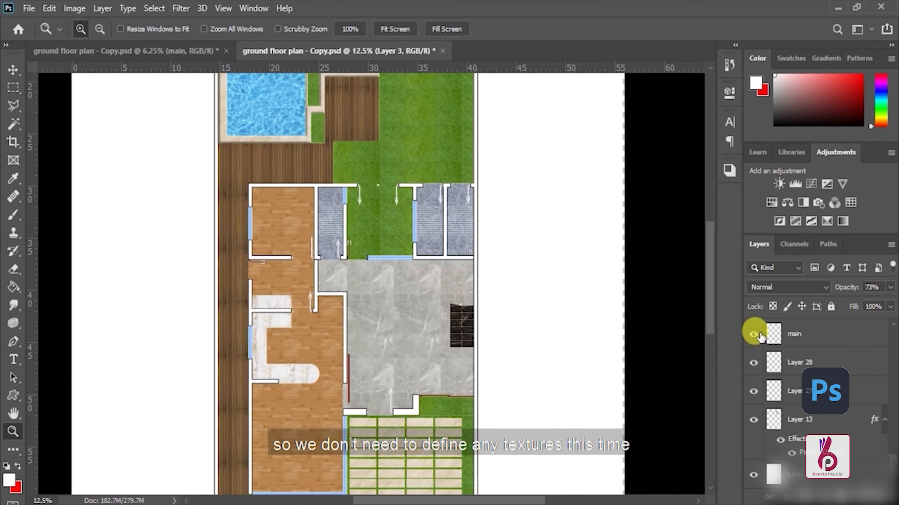
left_click(792, 333)
left_click(753, 333)
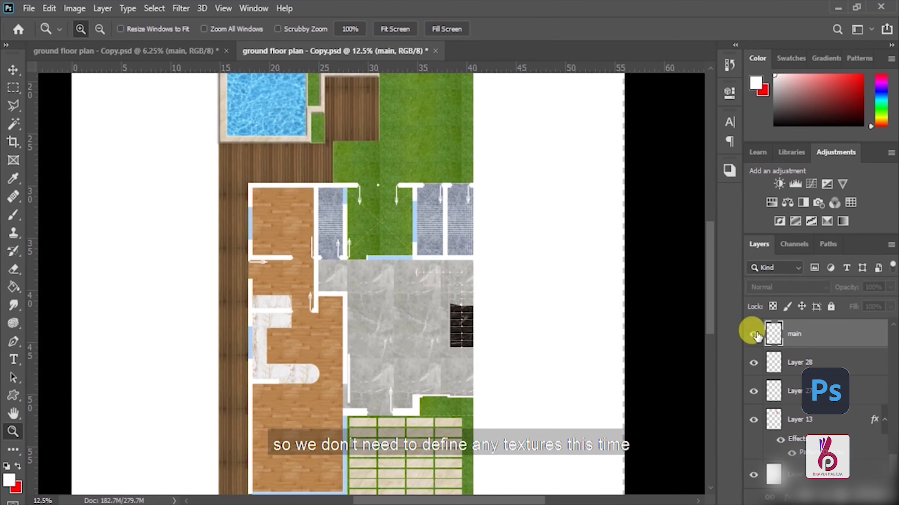
key("w")
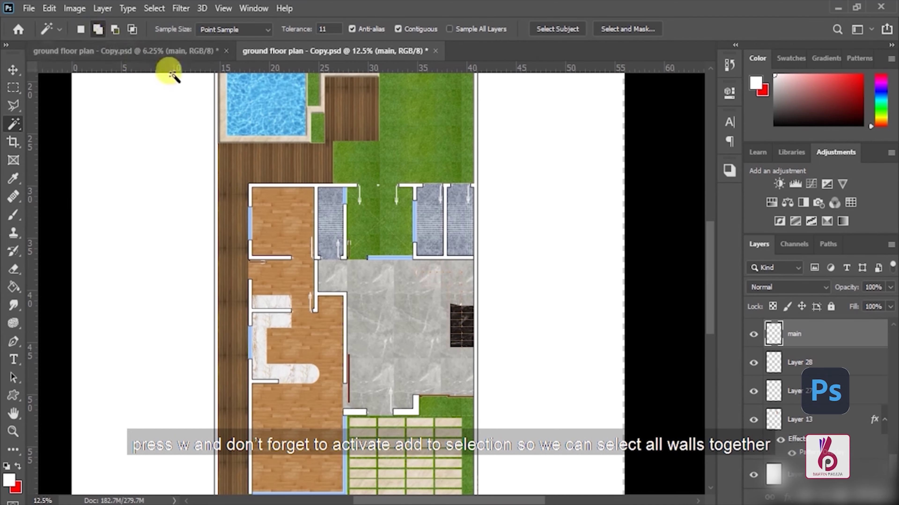
Magic Wand-select the outer, top and partition walls of the plan.
key("z")
left_click(472, 256)
key("w")
left_click(437, 262)
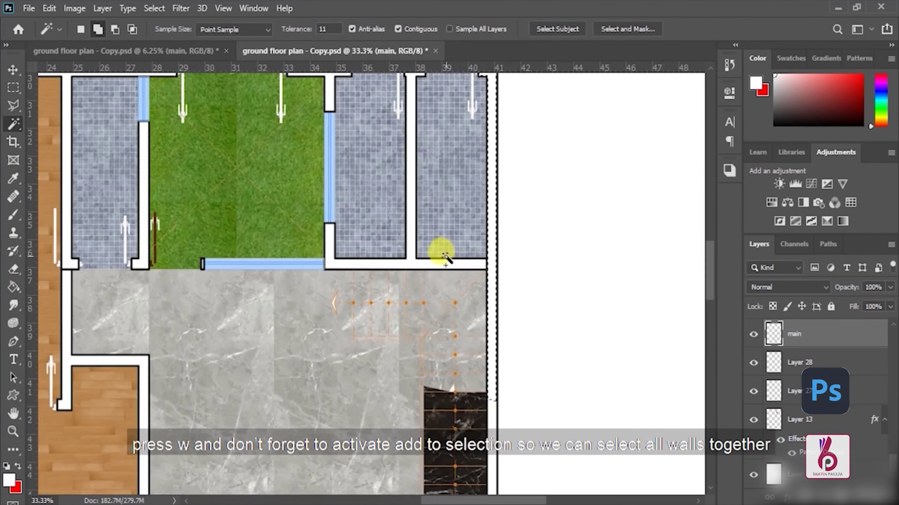
key("ctrl+plus")
left_click_drag(301, 185, 371, 347)
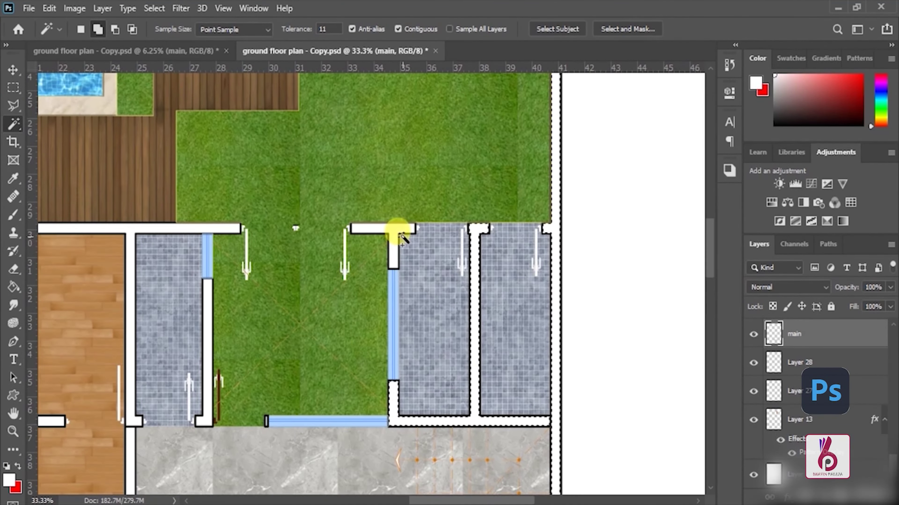
left_click_drag(385, 236, 540, 223)
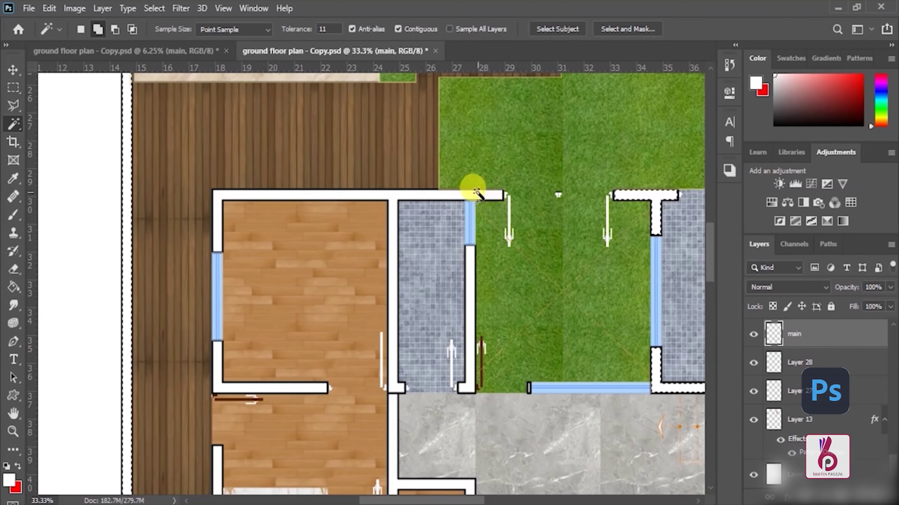
left_click(470, 252)
left_click_drag(433, 355, 401, 226)
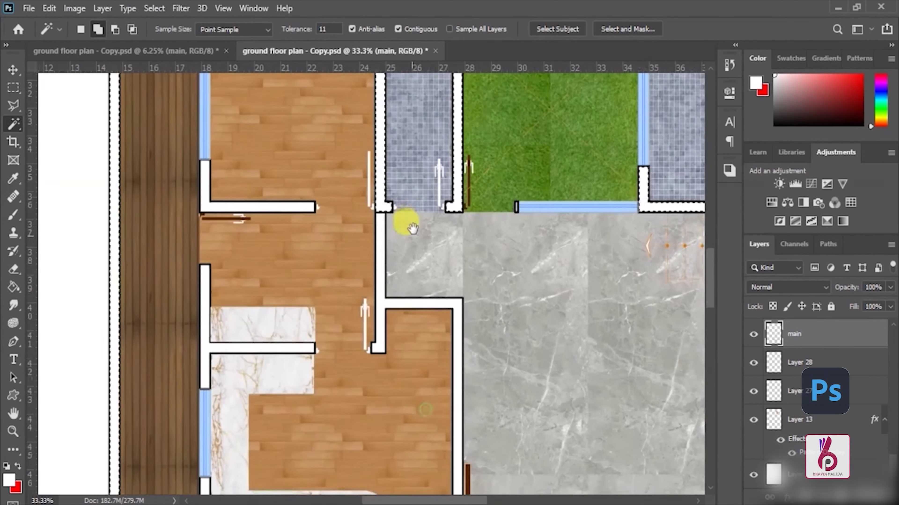
left_click(264, 205)
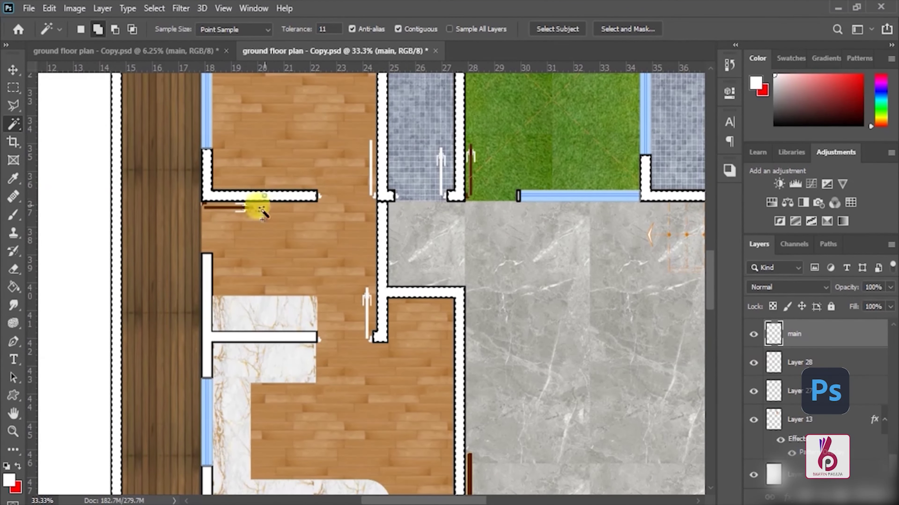
left_click(203, 271)
left_click(215, 311)
Add the kitchen, terrace and L-shaped walls to the wall selection.
left_click_drag(305, 367, 271, 155)
left_click(201, 262)
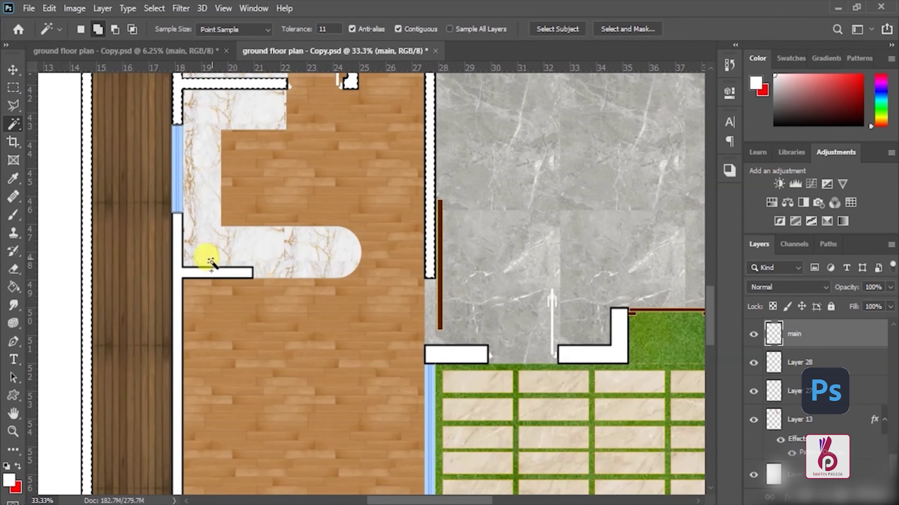
left_click_drag(513, 329, 241, 176)
left_click(238, 209)
left_click(358, 207)
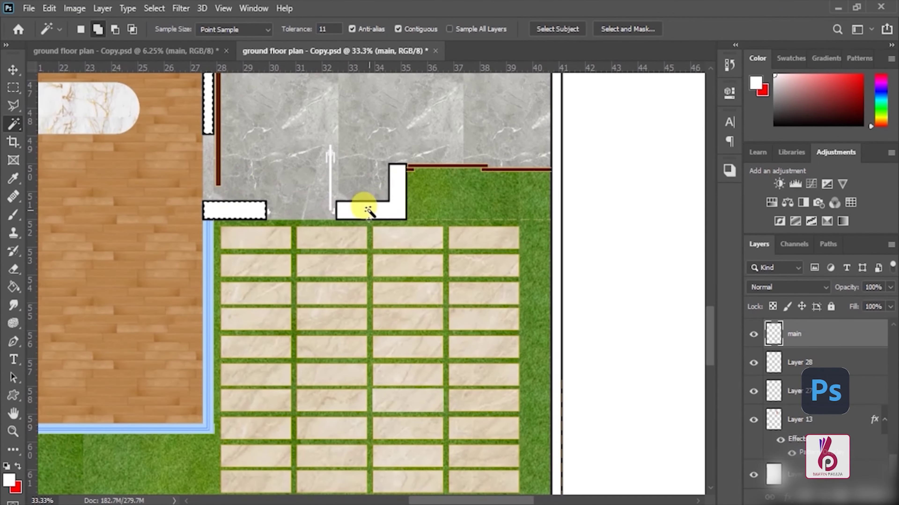
left_click_drag(545, 258, 400, 210)
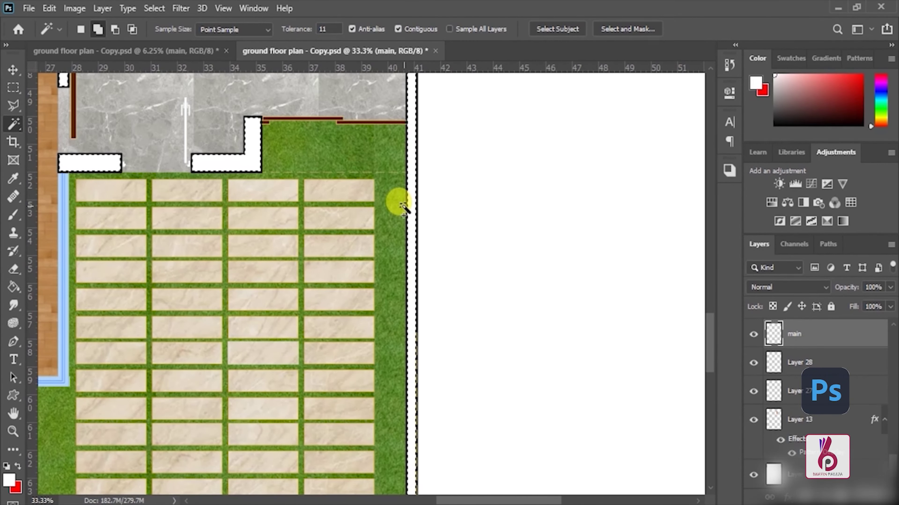
key("z")
left_click(395, 236, "alt")
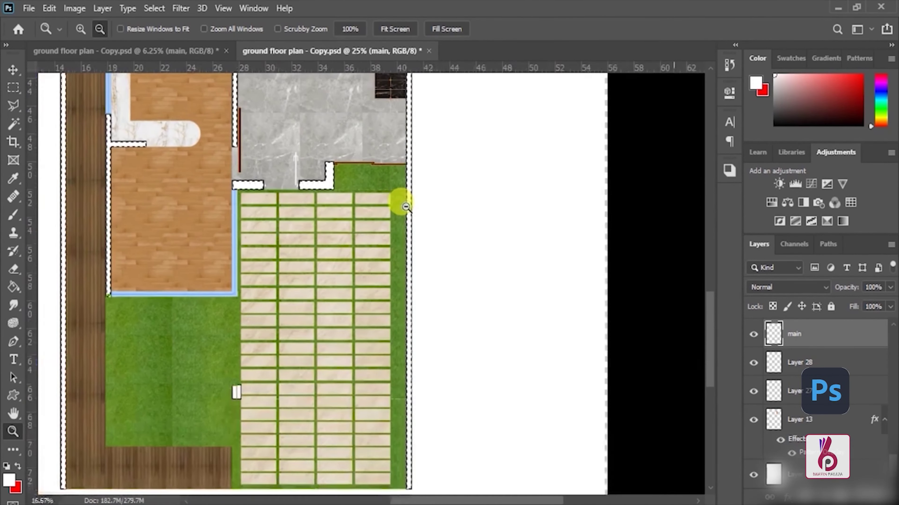
mouse_move(290, 281)
left_mouse_down()
mouse_move(301, 401)
mouse_move(297, 381)
mouse_move(292, 397)
mouse_move(305, 261)
mouse_move(287, 220)
left_mouse_up()
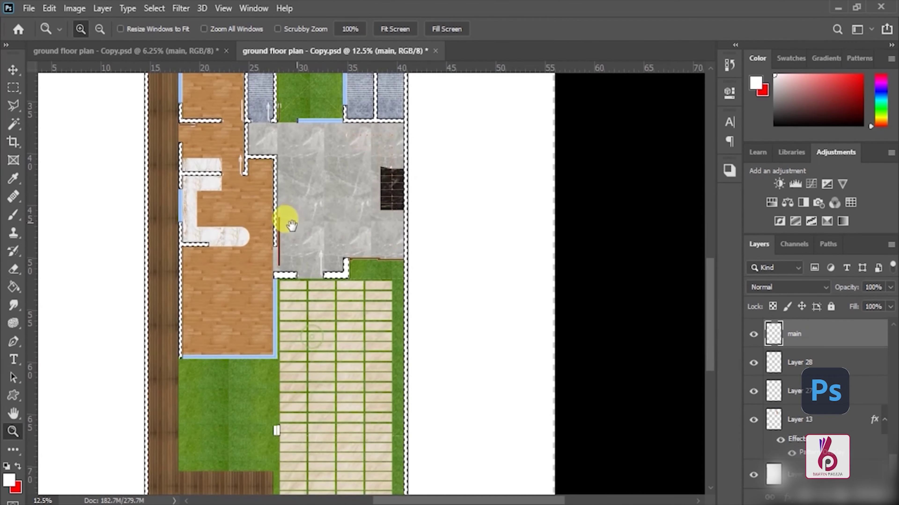
Set the background colour to black in the Color Picker.
left_click(16, 487)
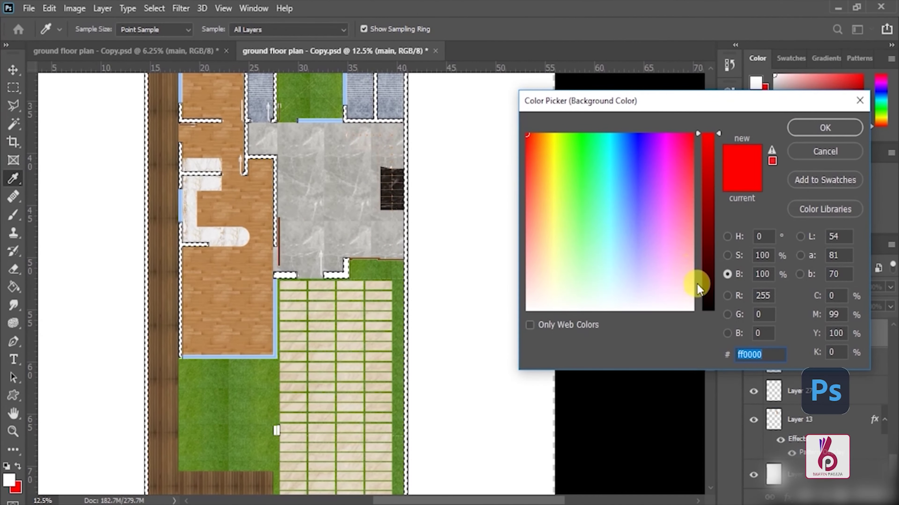
left_click_drag(698, 288, 697, 313)
left_click_drag(670, 133, 692, 134)
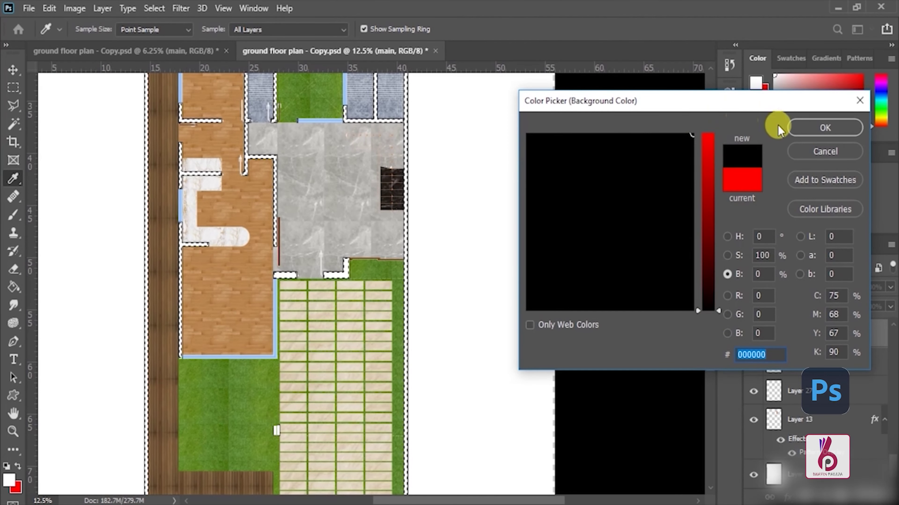
left_click(802, 132)
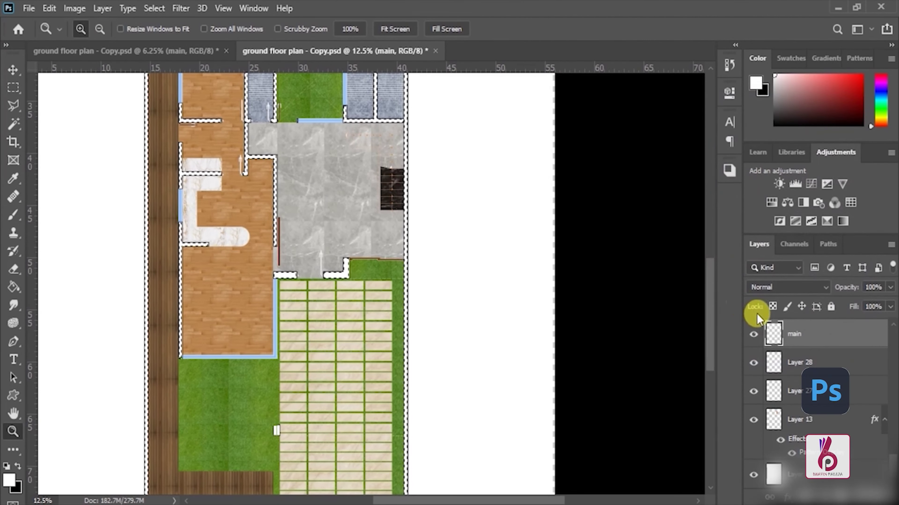
Add a new layer named walls and fit the document in the window.
key("ctrl+shift+n")
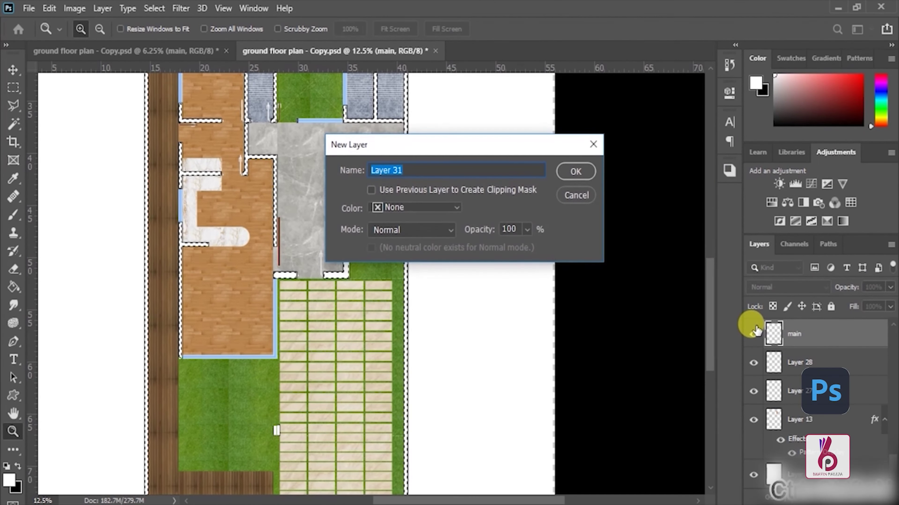
type("walls")
key("Return")
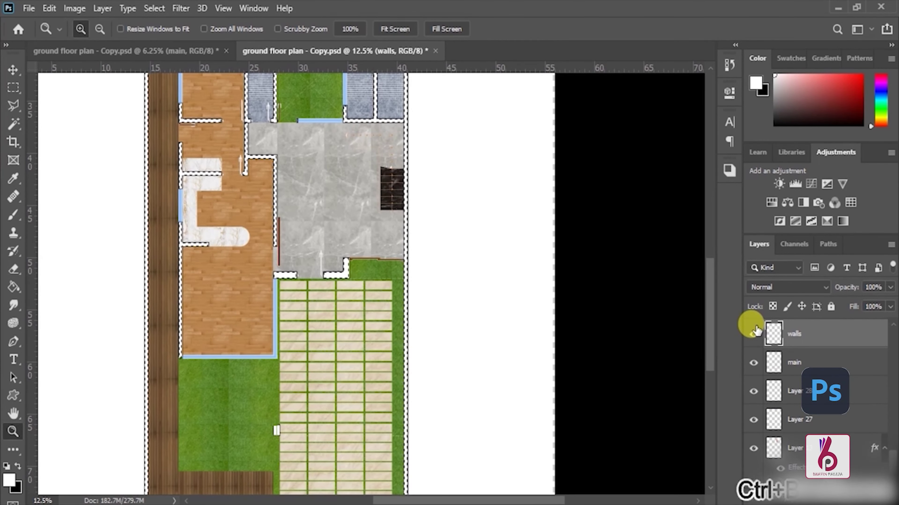
right_click(328, 261)
left_click(340, 263)
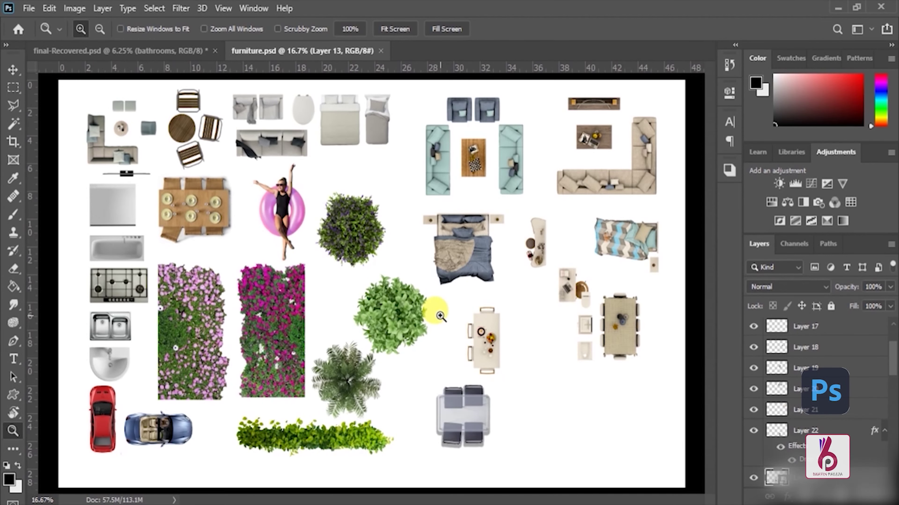
Pick the round green plant's layer in furniture.psd and drag it onto final-Recovered.psd.
key("v")
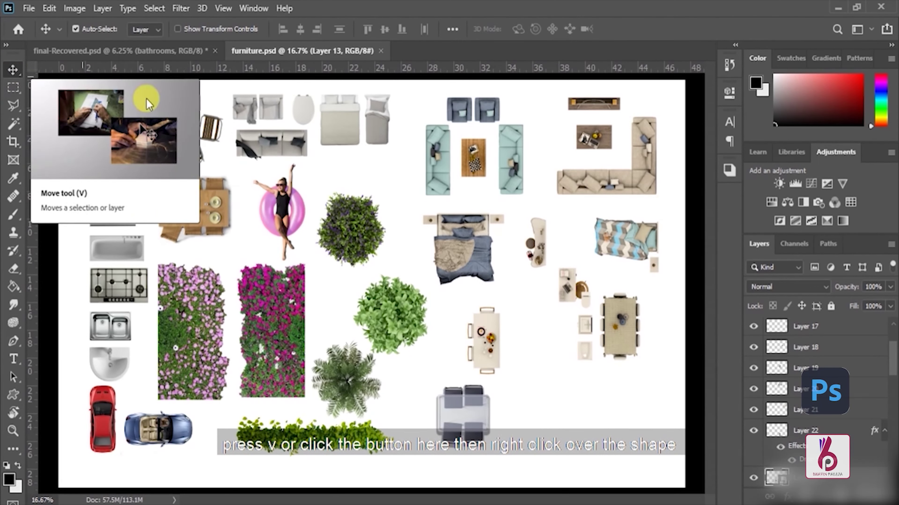
right_click(399, 314)
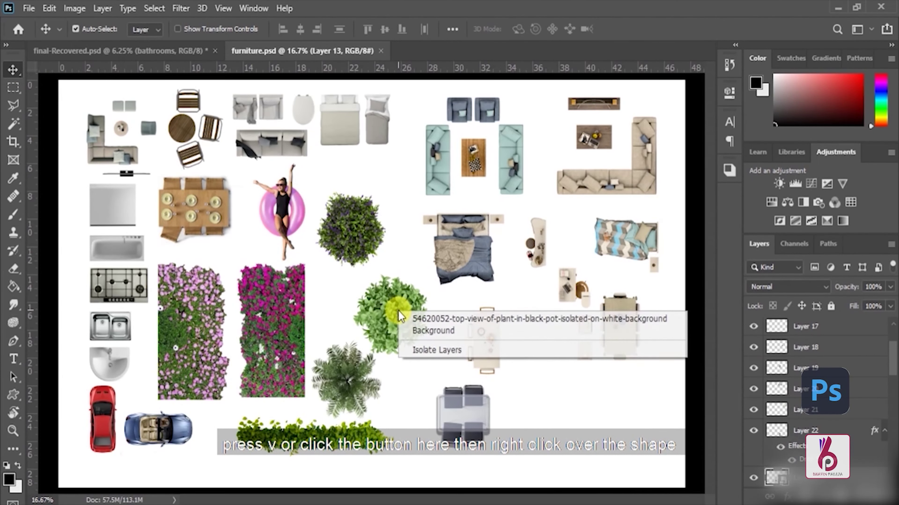
left_click(538, 319)
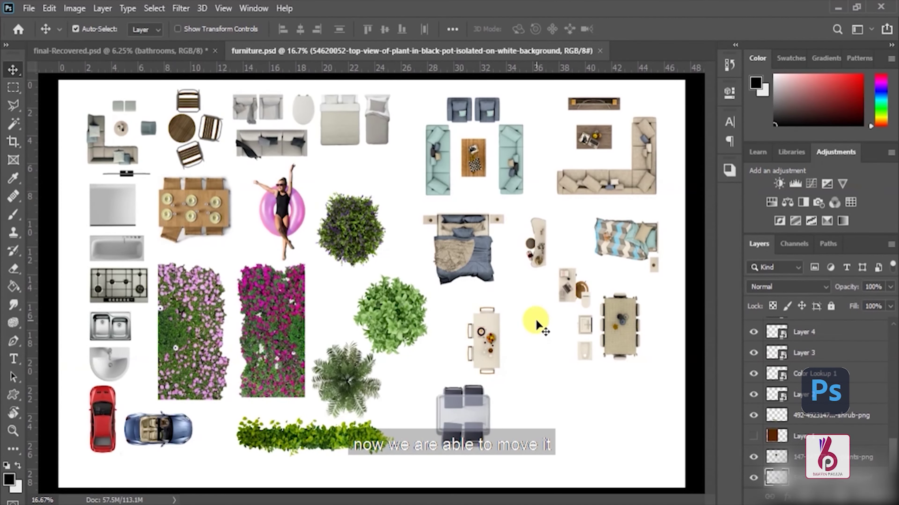
left_click_drag(398, 324, 421, 331)
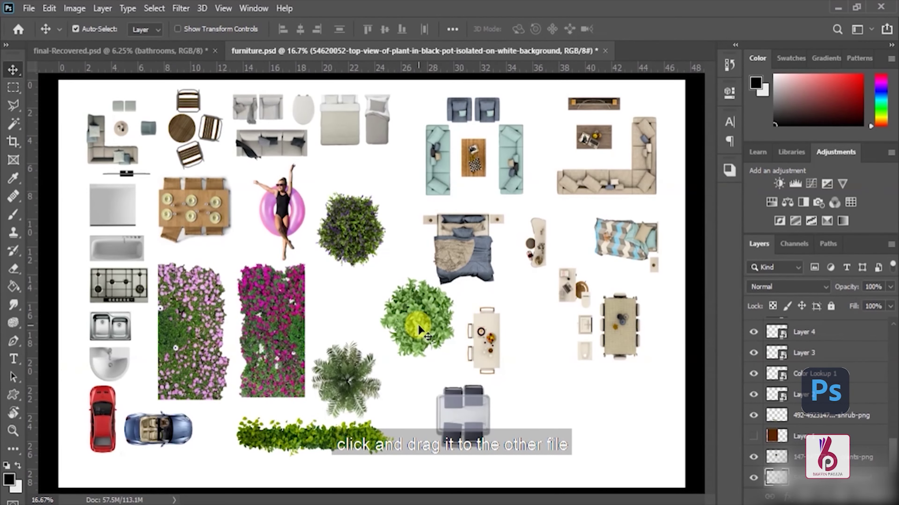
left_click_drag(414, 324, 197, 55)
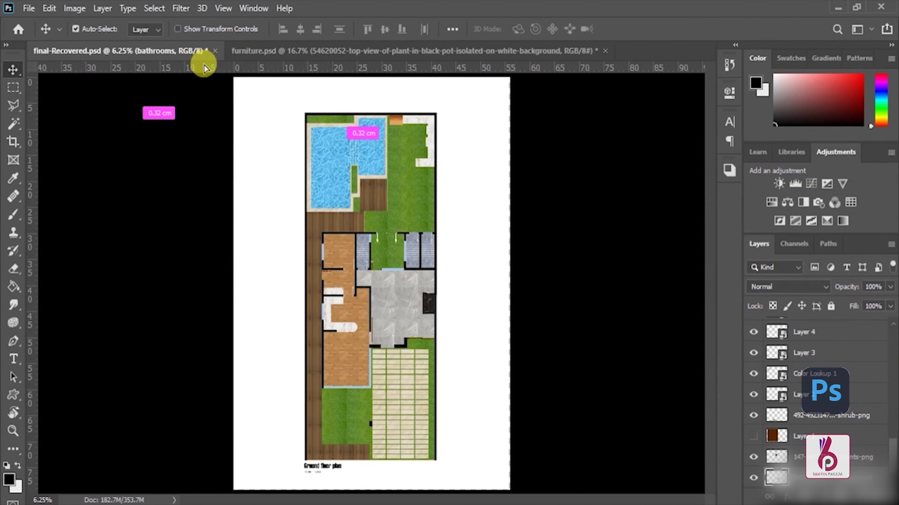
Drop the plant onto the floor plan and zoom in on it near the lawn.
left_click_drag(455, 225, 455, 226)
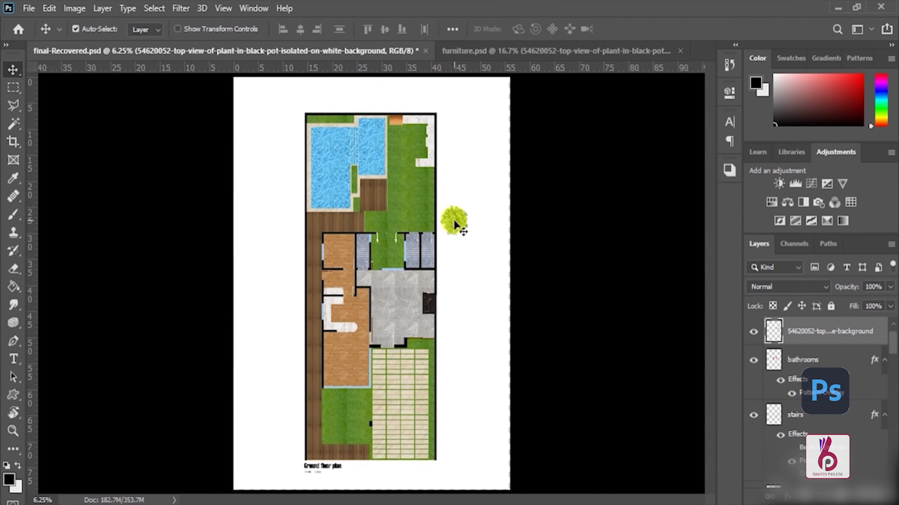
key("z")
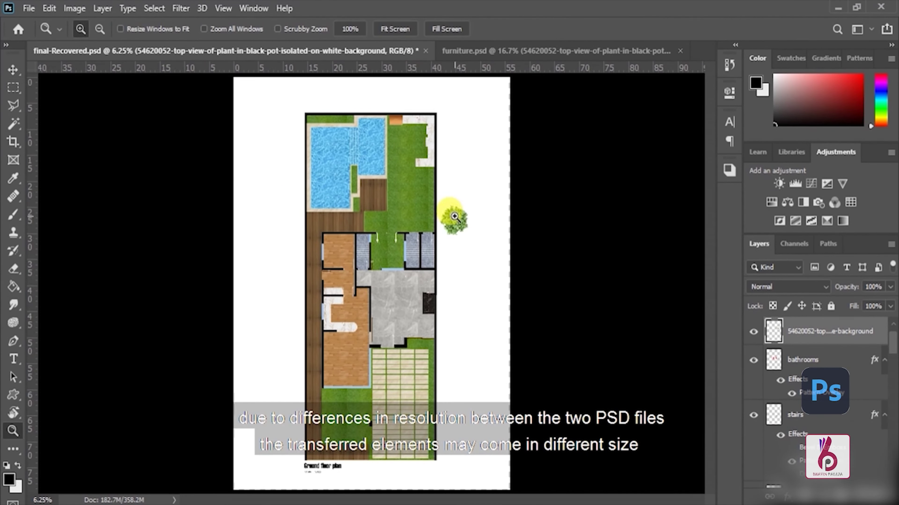
left_click(455, 220)
left_click(458, 219)
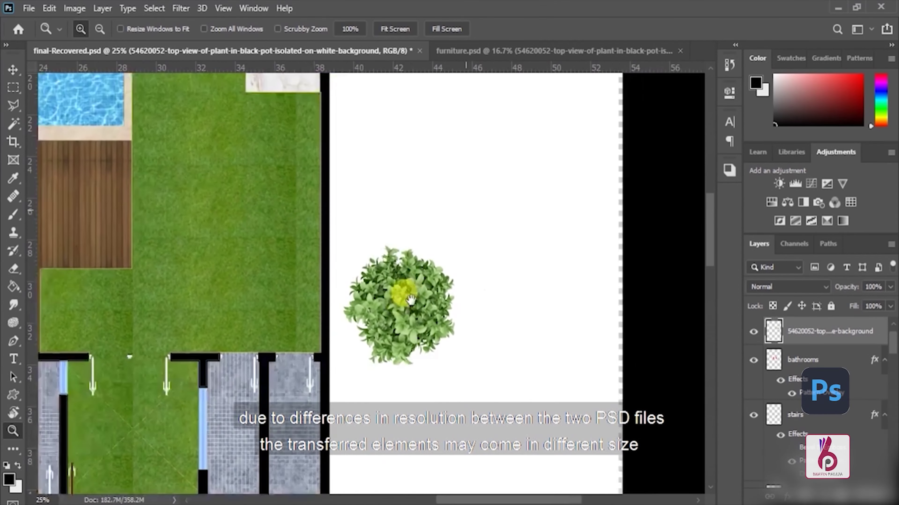
left_click_drag(457, 219, 397, 312)
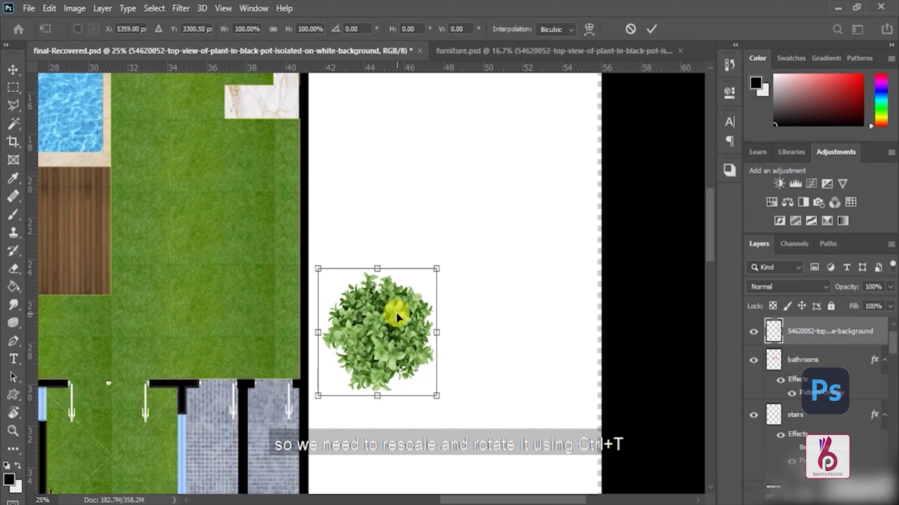
left_click_drag(397, 313, 417, 305)
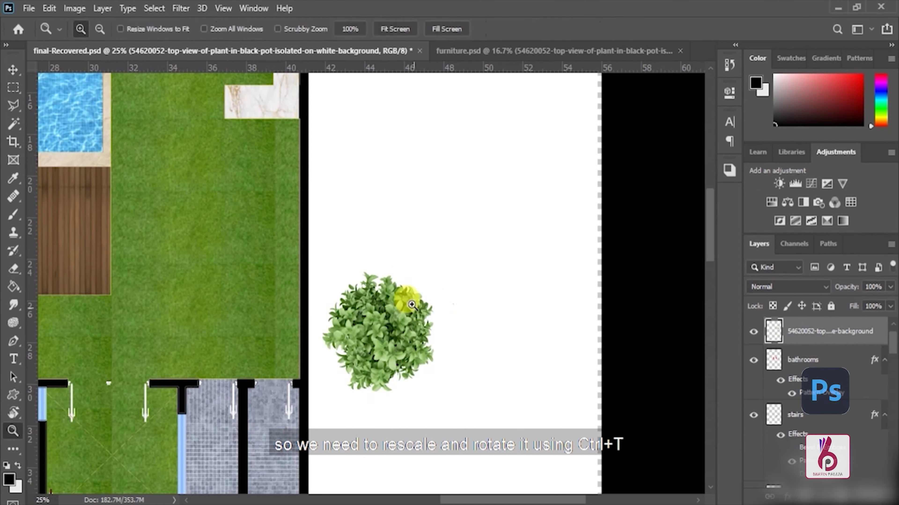
Free-transform the plant to about 34% and move it onto the lawn by the right wall.
left_click(49, 9)
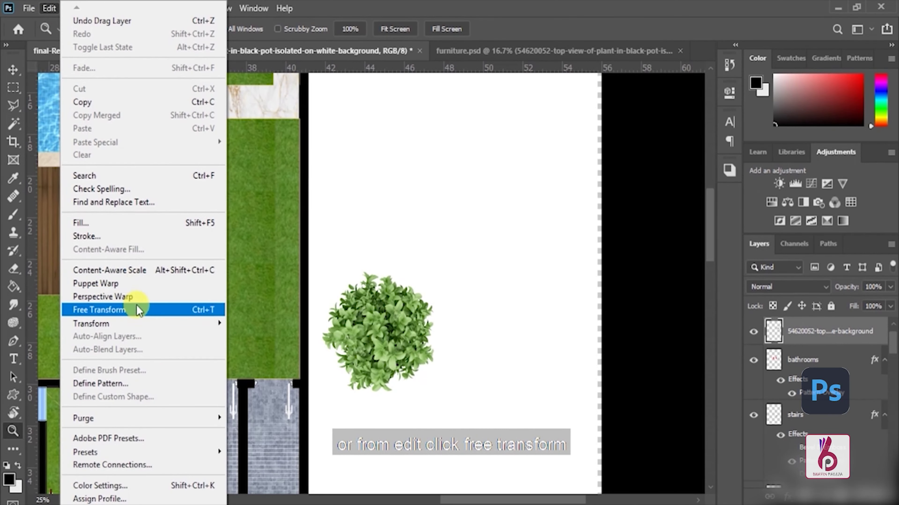
left_click(143, 314)
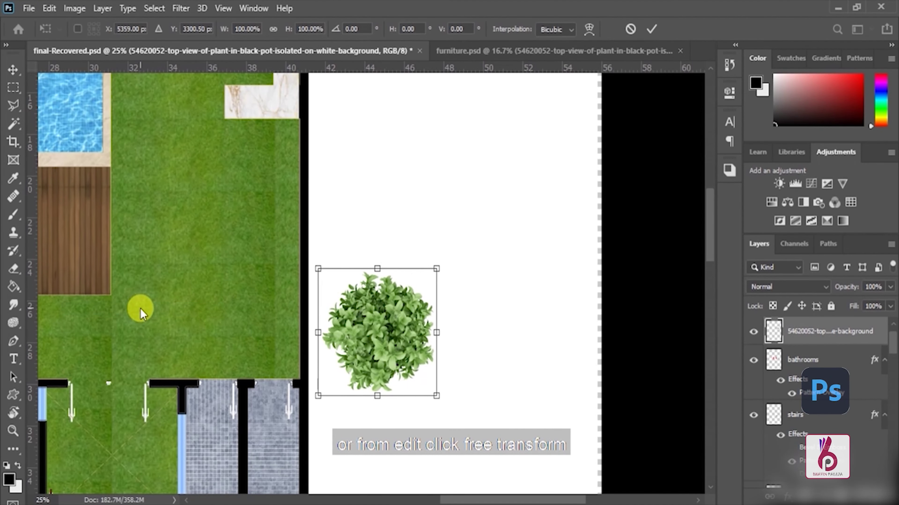
mouse_move(436, 395)
left_mouse_down()
mouse_move(440, 354)
mouse_move(428, 379)
mouse_move(374, 292)
left_mouse_up()
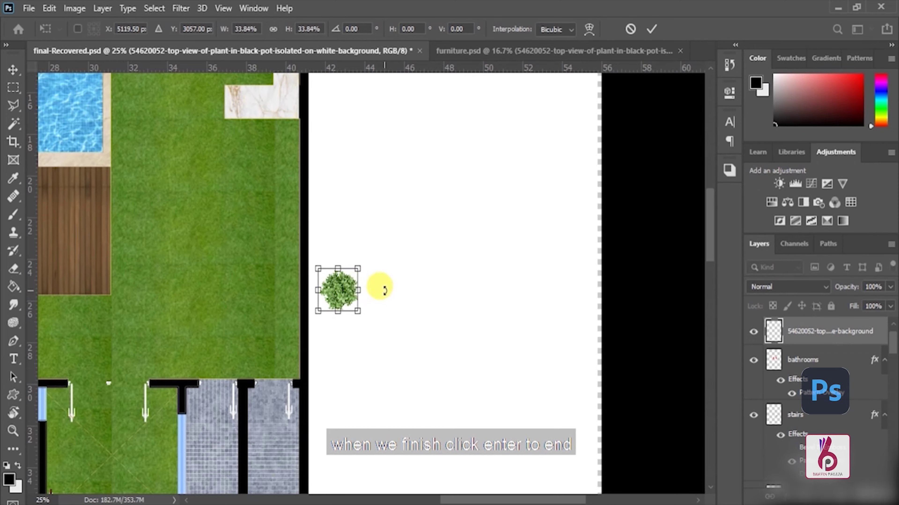
key("Return")
key("v")
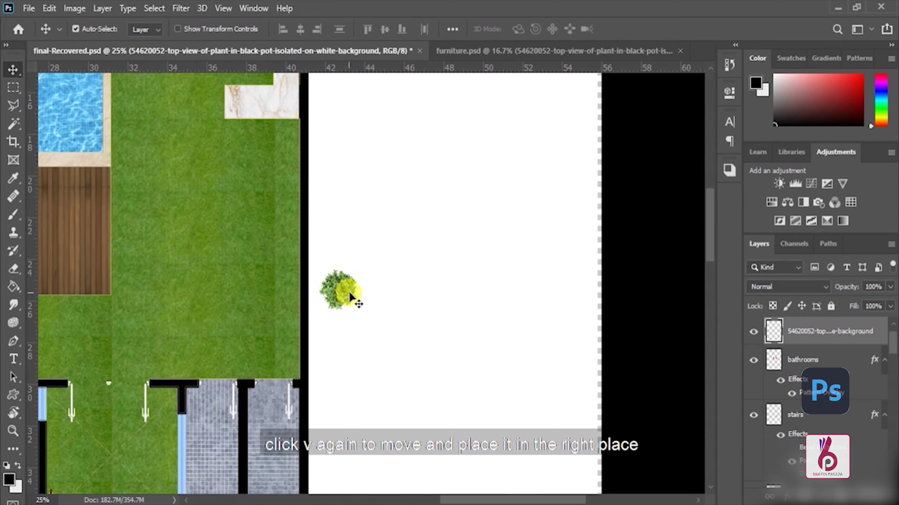
left_click_drag(337, 288, 283, 343)
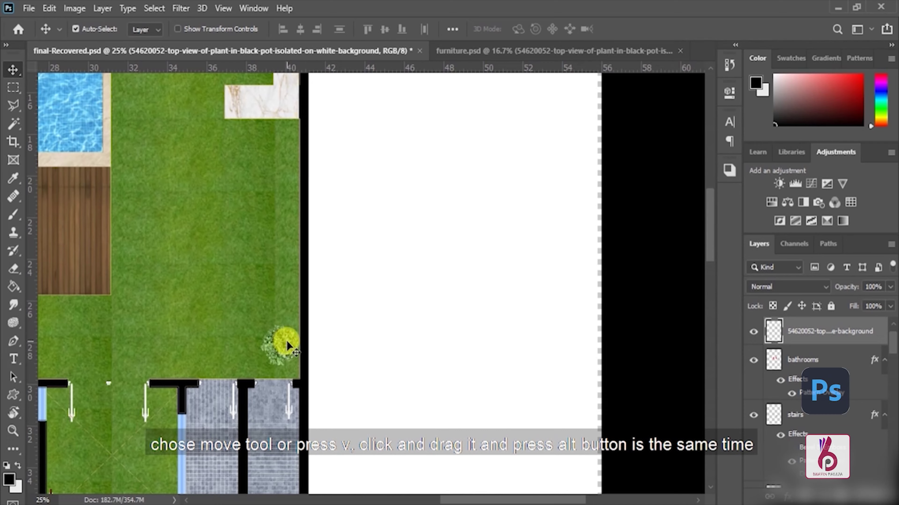
Alt-drag plant copies up the lawn's right edge and onto the grass strip by the pool.
left_click_drag(287, 344, 278, 241)
mouse_move(288, 202)
left_mouse_down()
mouse_move(286, 145)
mouse_move(272, 141)
left_mouse_up()
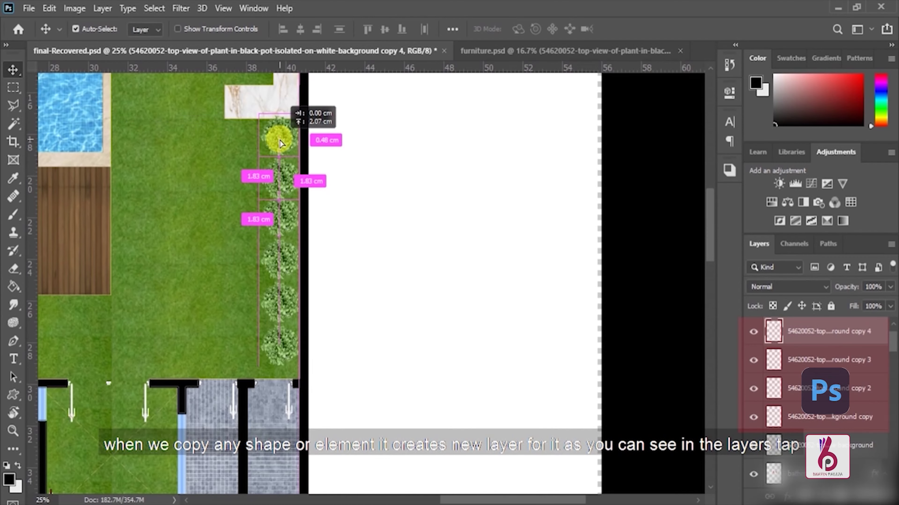
left_click_drag(319, 201, 520, 331)
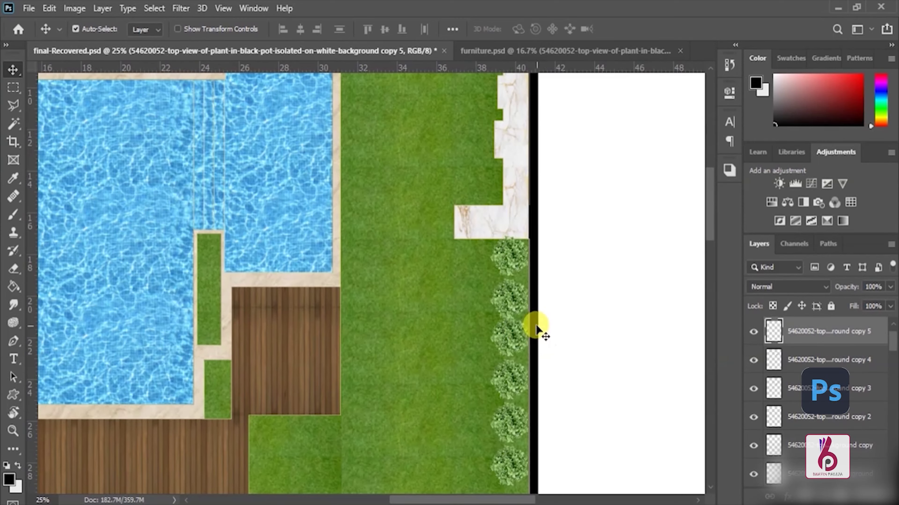
mouse_move(520, 330)
left_mouse_down()
mouse_move(209, 254)
mouse_move(218, 331)
left_mouse_up()
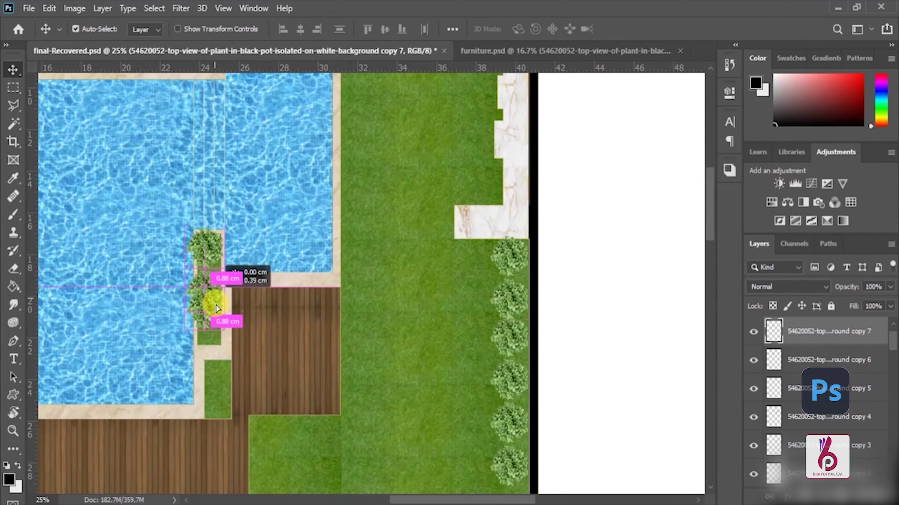
Zoom out, then drag the swimmer-on-float layer from furniture.psd into the plan's pool.
key("z")
left_click(238, 304, "alt")
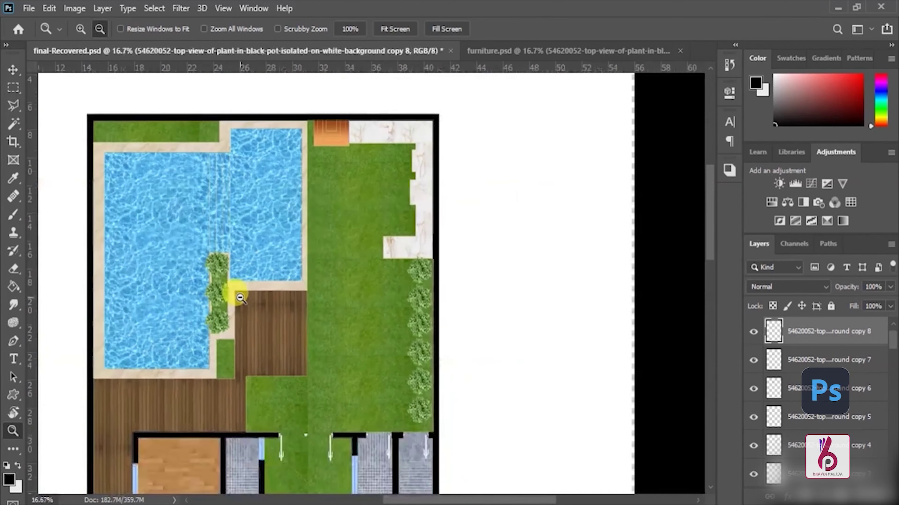
left_click(507, 50)
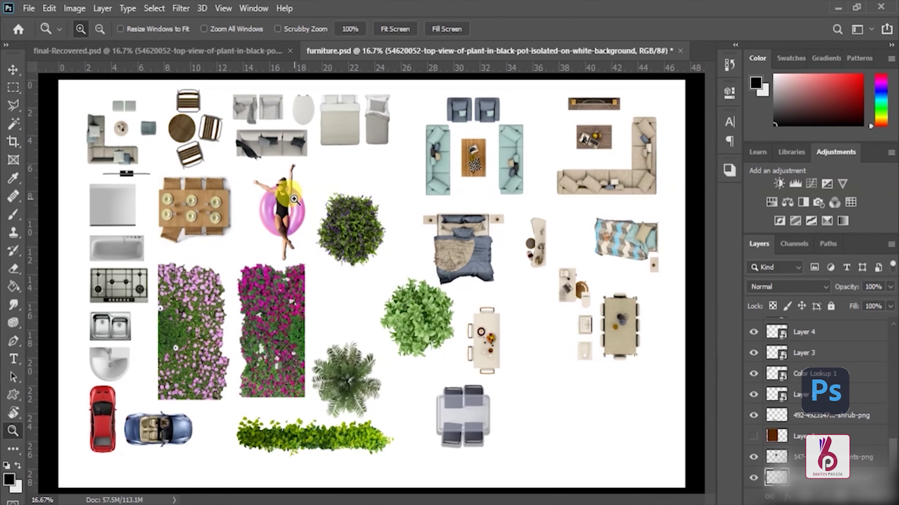
key("v")
right_click(294, 199)
left_click(319, 205)
mouse_move(293, 202)
left_mouse_down()
mouse_move(294, 40)
mouse_move(239, 200)
left_mouse_up()
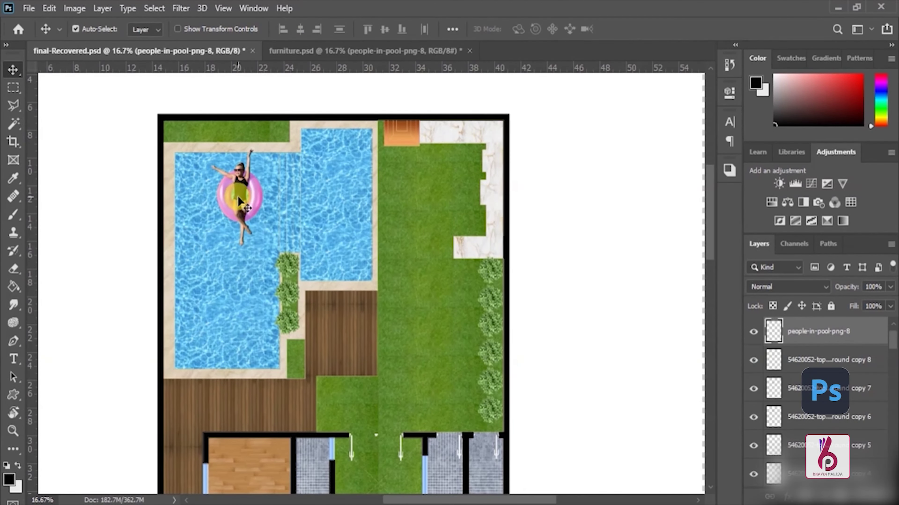
Scale the swimmer to 66.67% and rotate it -30°, then return to furniture.psd.
key("ctrl+t")
mouse_move(261, 142)
left_mouse_down()
mouse_move(249, 174)
mouse_move(238, 177)
left_mouse_up()
left_click_drag(254, 216, 267, 207)
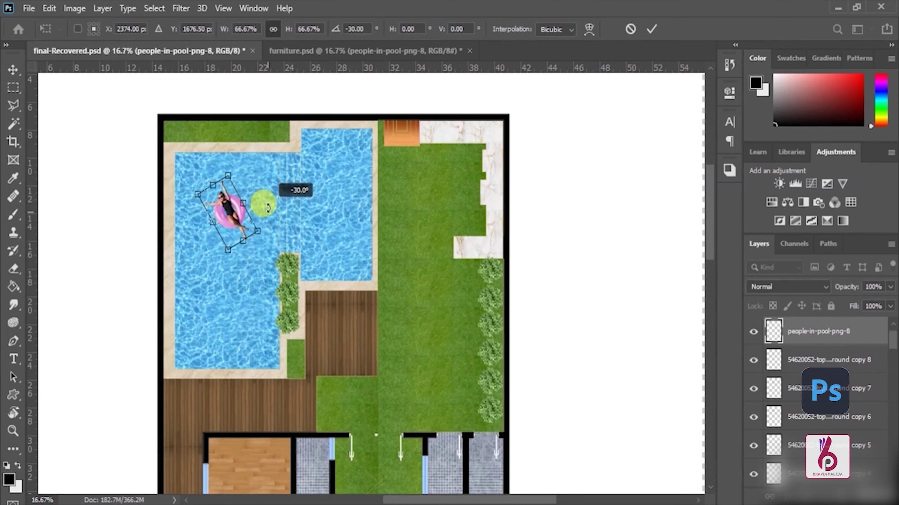
key("Return")
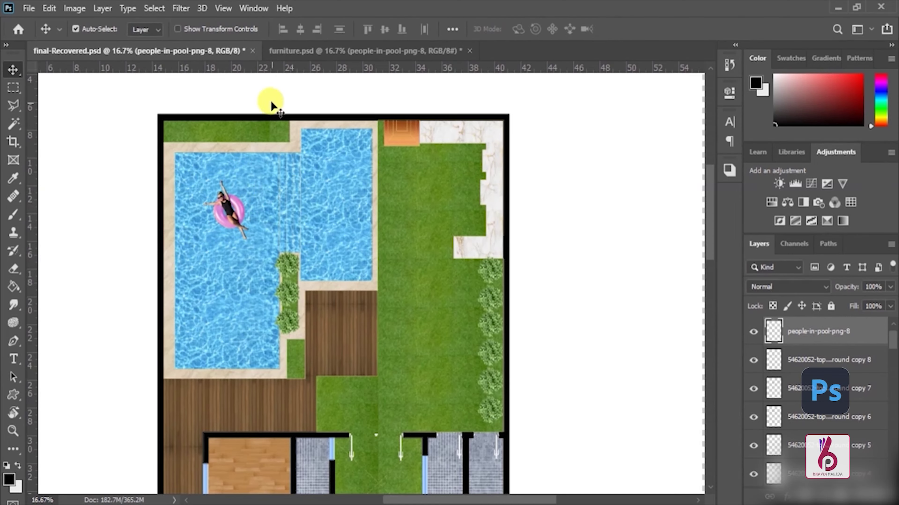
left_click(313, 53)
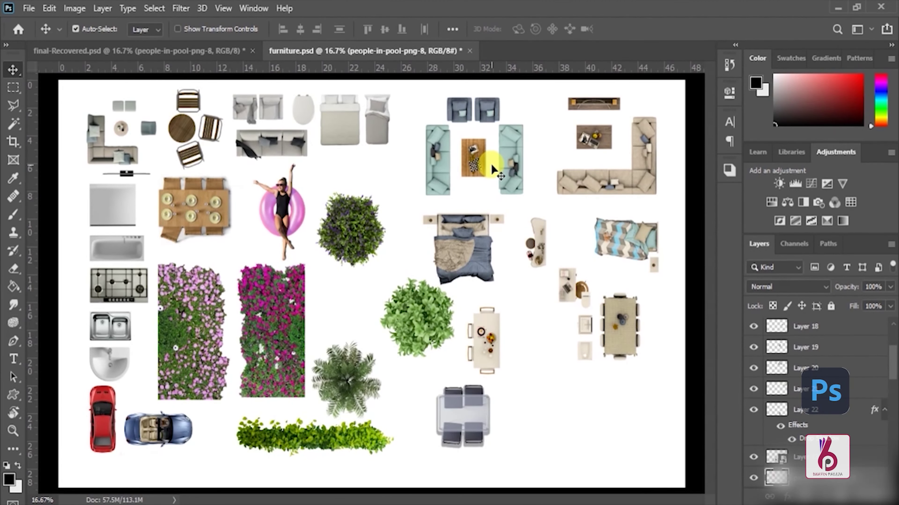
Place the round table and chairs on the lawn, shrunk to about half and slightly rotated.
left_click_drag(183, 132, 214, 94)
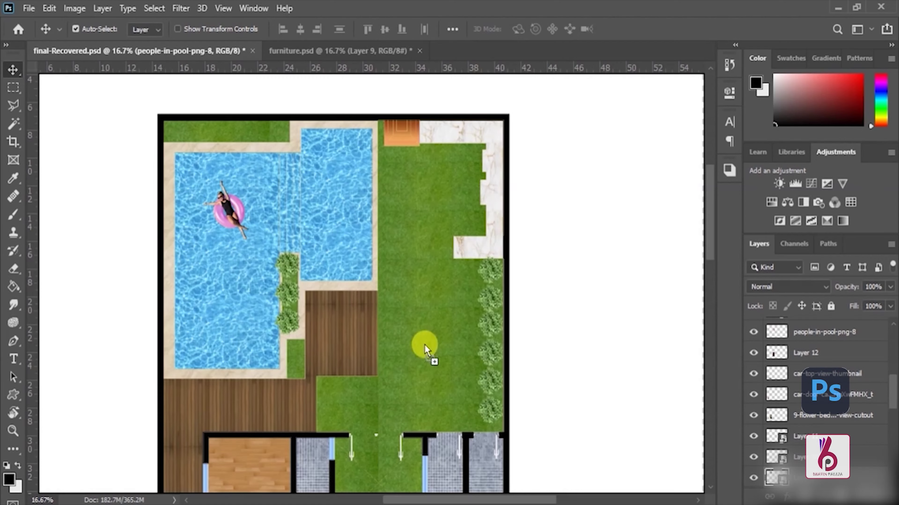
left_click_drag(426, 350, 433, 354)
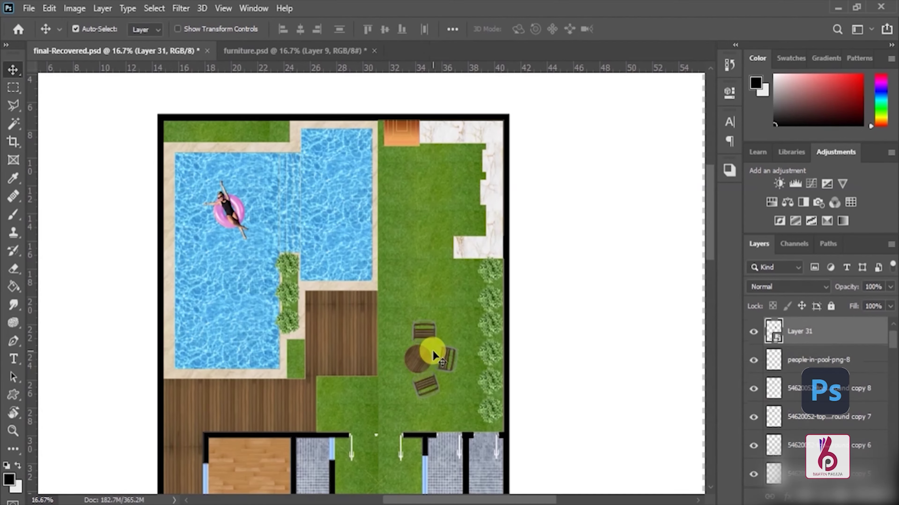
key("ctrl+t")
left_click_drag(446, 315, 439, 314)
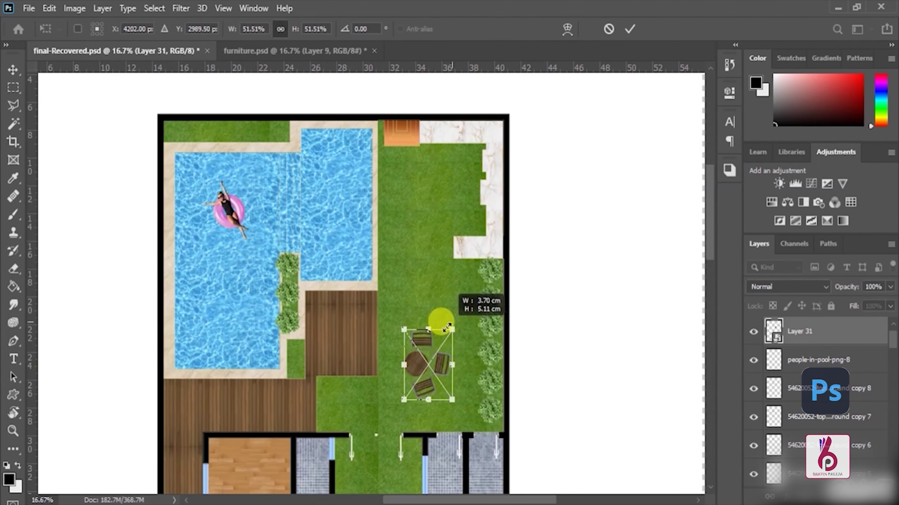
mouse_move(469, 369)
left_mouse_down()
mouse_move(471, 412)
mouse_move(438, 401)
left_mouse_up()
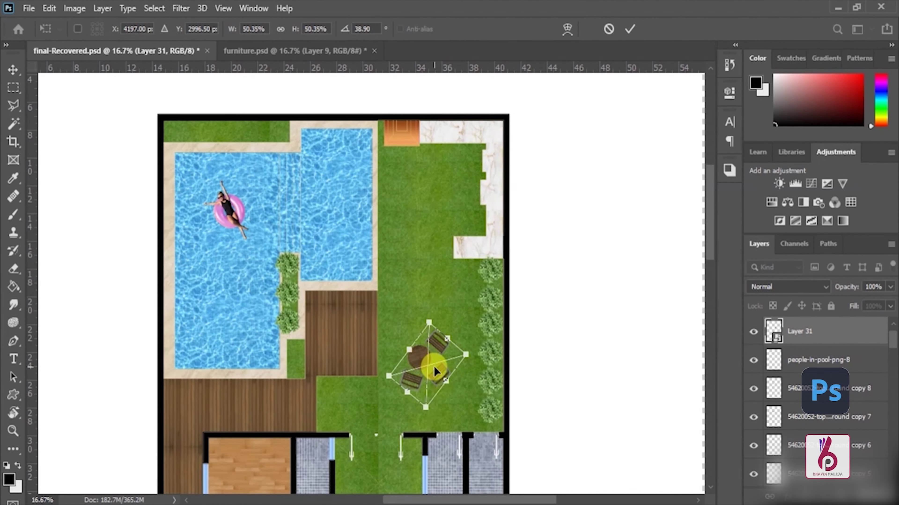
left_click_drag(434, 366, 438, 364)
key("Return")
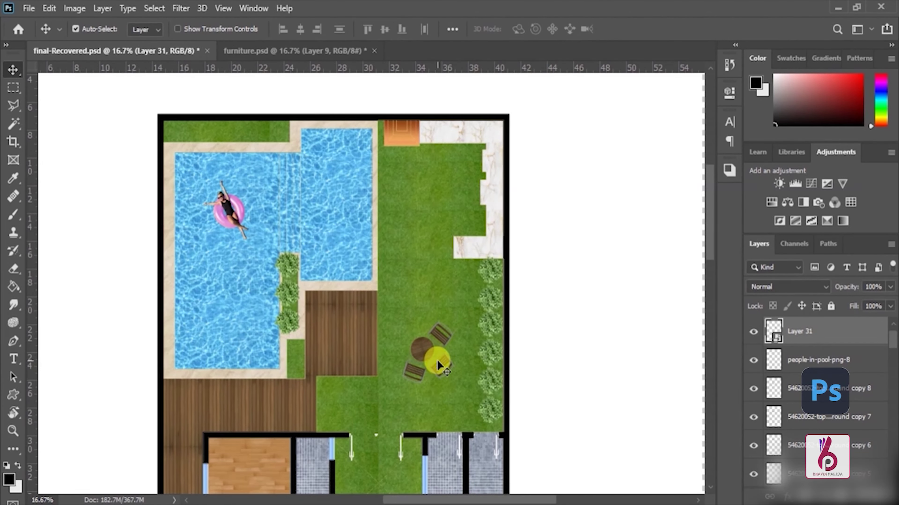
Add the grey dining set near the top of the lawn, scaled down.
left_click(259, 51)
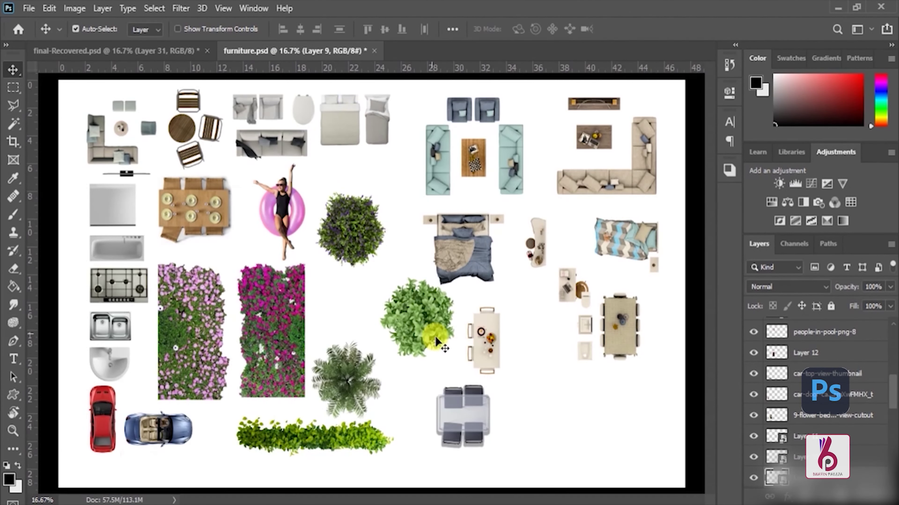
right_click(464, 412)
left_click(477, 401)
mouse_move(463, 411)
left_mouse_down()
mouse_move(148, 53)
mouse_move(432, 190)
left_mouse_up()
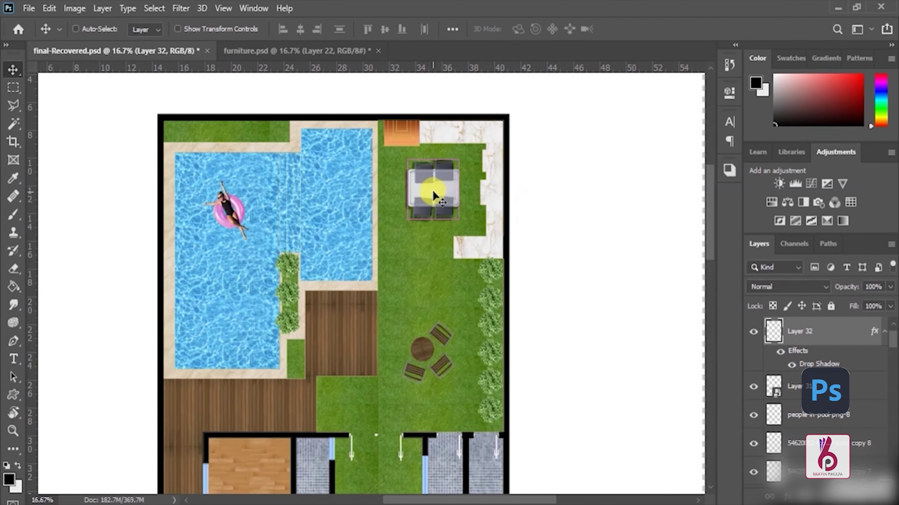
key("ctrl+t")
mouse_move(459, 220)
left_mouse_down()
mouse_move(441, 196)
mouse_move(447, 215)
left_mouse_up()
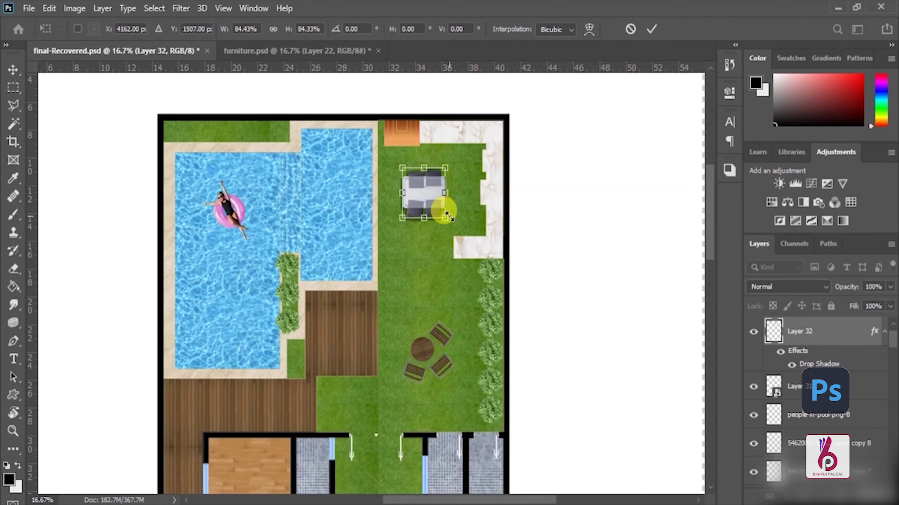
key("Return")
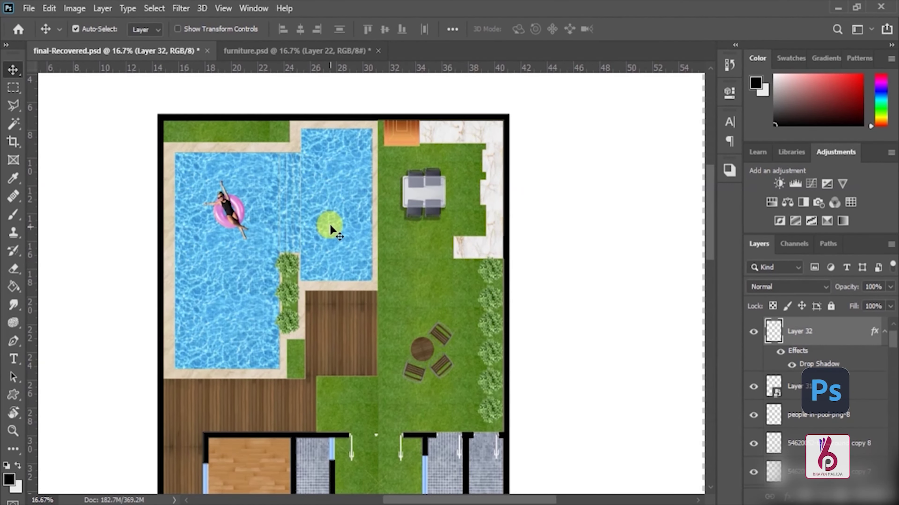
Add the palm tree to the courtyard, shrunk to fit.
left_click(280, 51)
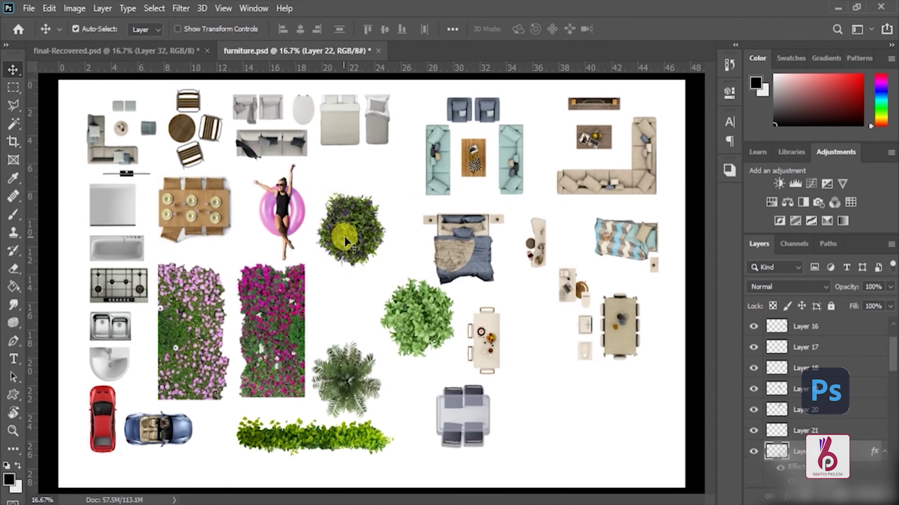
right_click(390, 331)
left_click(381, 377)
mouse_move(354, 375)
left_mouse_down()
mouse_move(179, 61)
mouse_move(340, 339)
left_mouse_up()
key("ctrl+t")
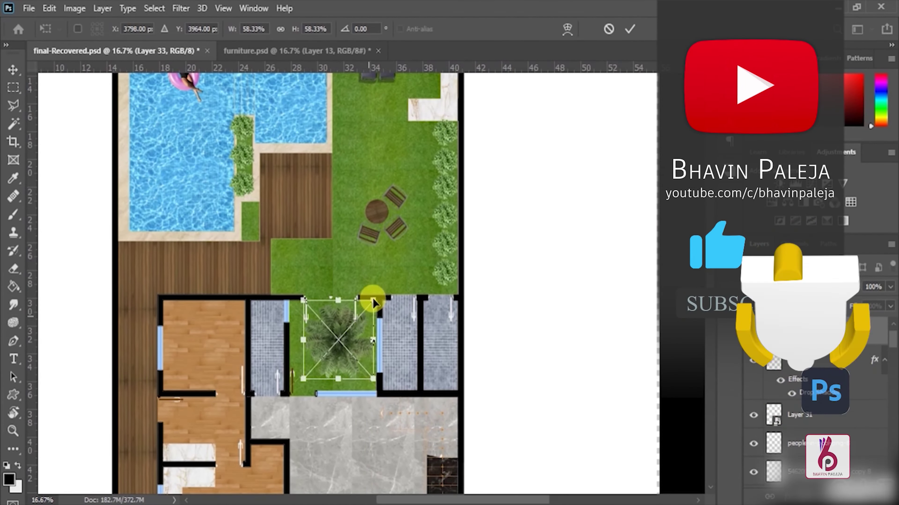
left_click_drag(372, 303, 352, 314)
key("Return")
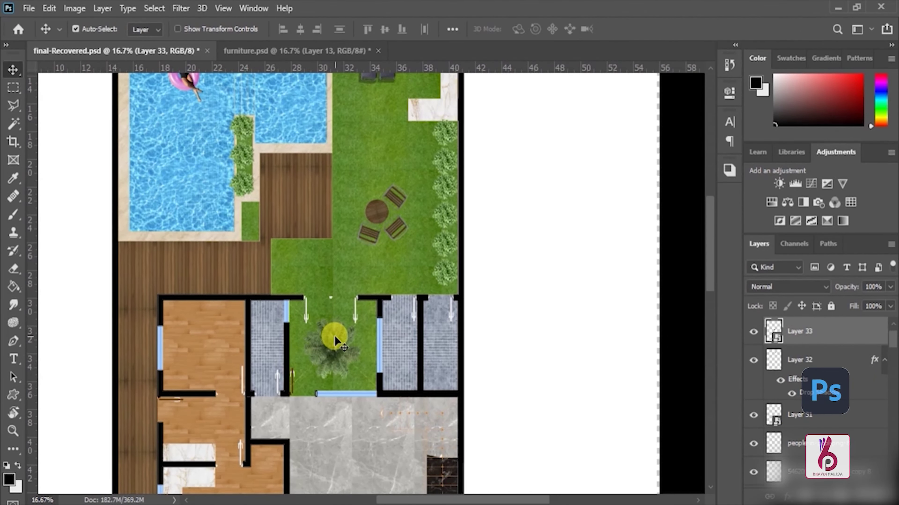
Bring the wash basin into the plan, rotated -90° and scaled down.
left_click(298, 52)
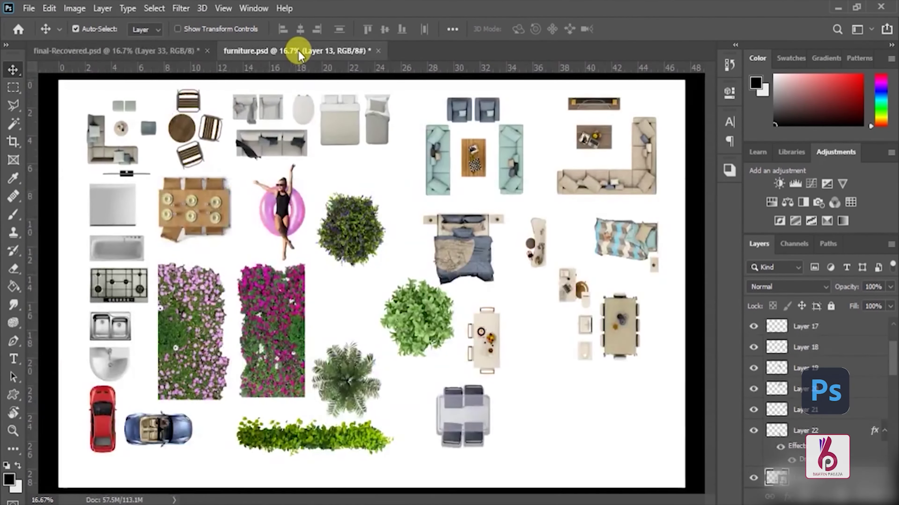
right_click(112, 358)
left_click(138, 367)
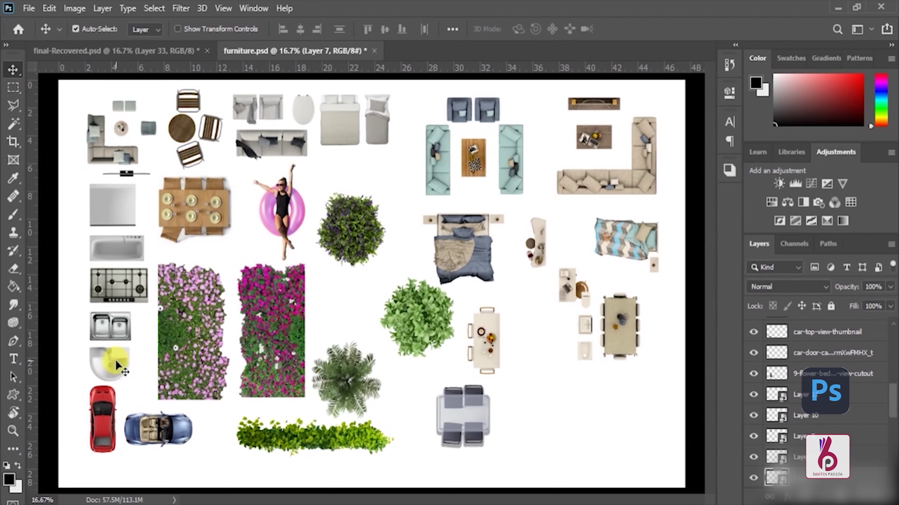
mouse_move(112, 362)
left_mouse_down()
mouse_move(147, 62)
mouse_move(320, 363)
mouse_move(331, 327)
left_mouse_up()
key("ctrl+t")
left_click_drag(335, 374, 320, 356)
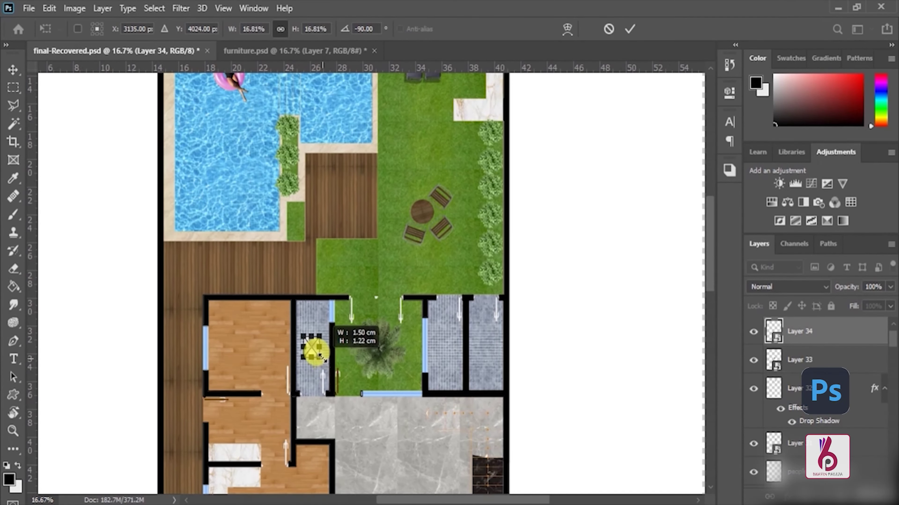
key("Return")
Zoom in and push the basin against the left bathroom wall.
key("z")
left_click(313, 346)
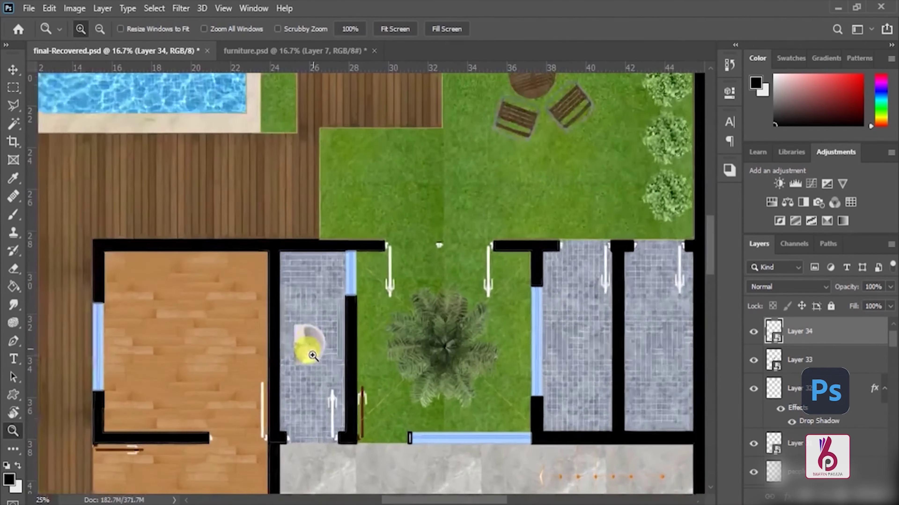
key("v")
left_click_drag(320, 317, 307, 331)
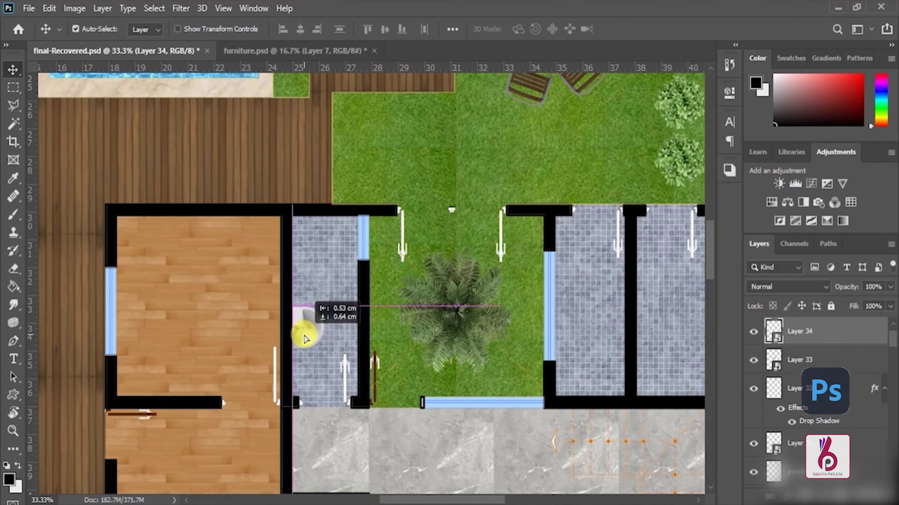
Add the toilet to the left bathroom, shrunk and turned against the wall.
left_click(230, 51)
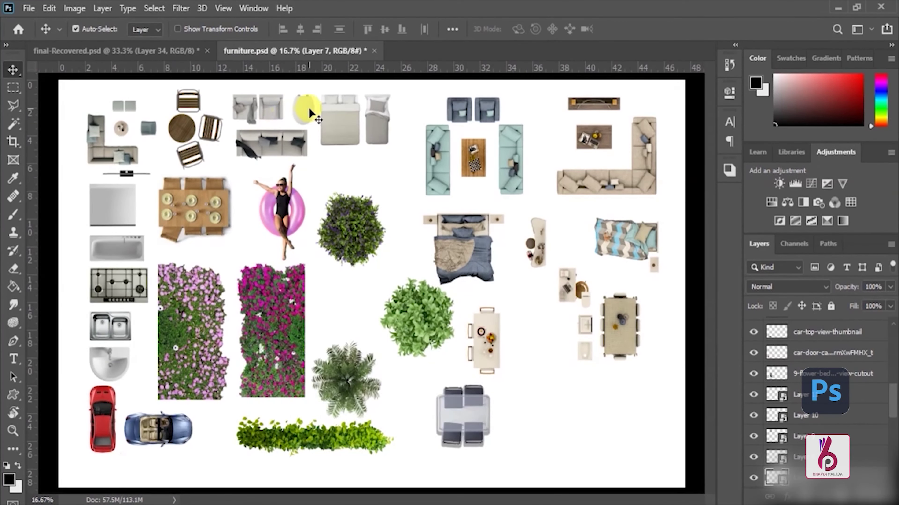
left_click_drag(309, 113, 331, 282)
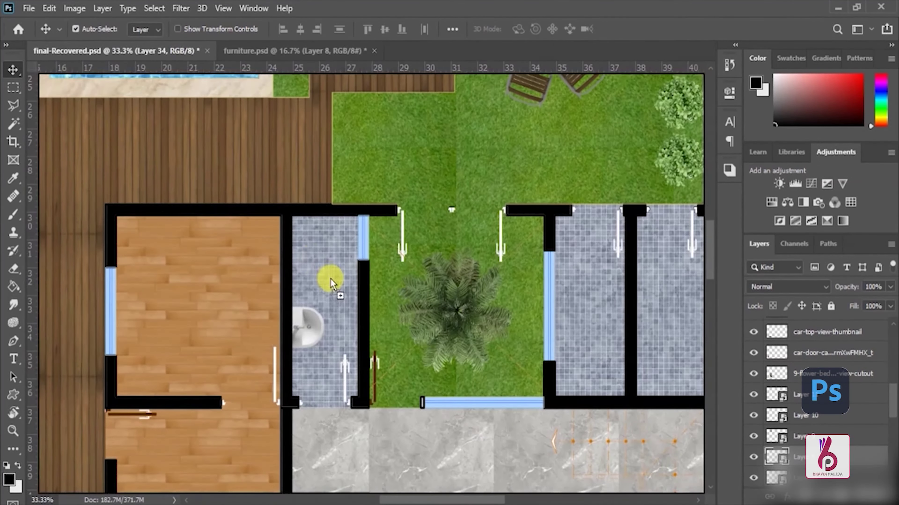
key("ctrl+t")
mouse_move(338, 293)
left_mouse_down()
mouse_move(352, 306)
mouse_move(331, 265)
mouse_move(346, 245)
mouse_move(341, 231)
left_mouse_up()
left_click_drag(321, 260, 325, 269)
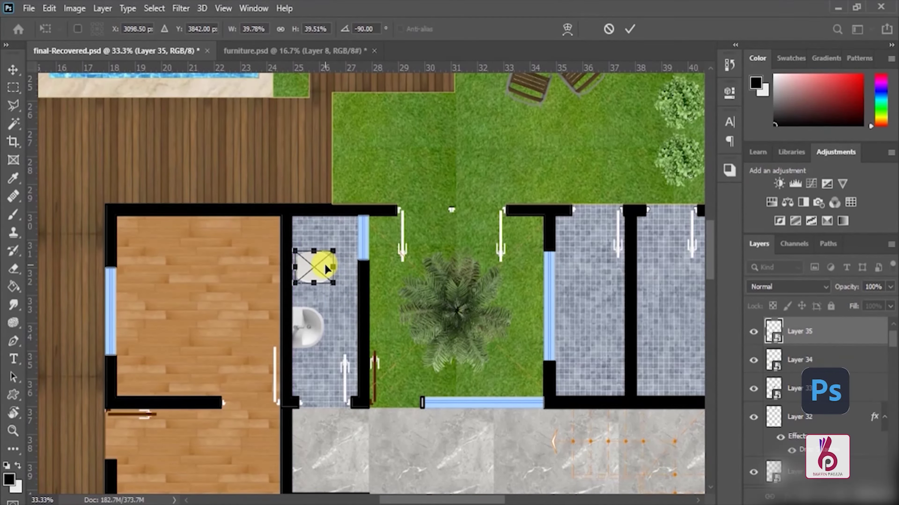
key("Return")
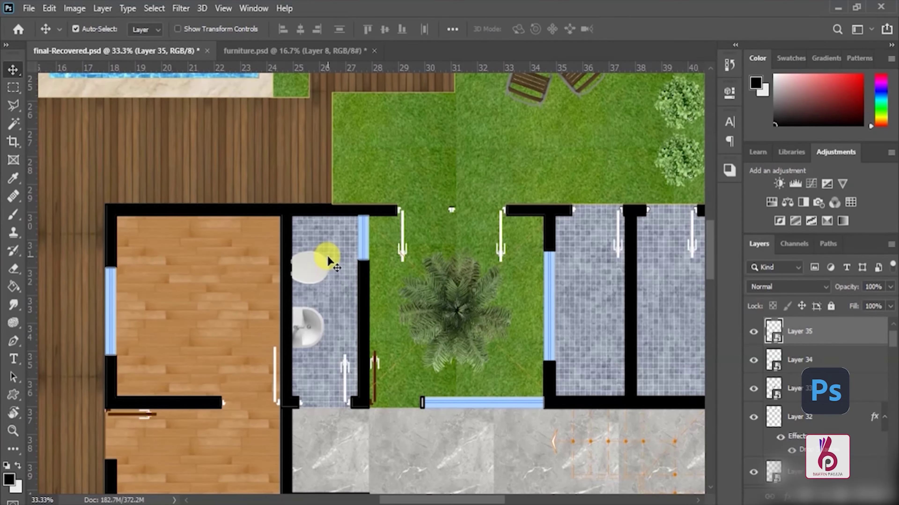
mouse_move(357, 254)
left_mouse_down()
mouse_move(170, 256)
mouse_move(414, 355)
mouse_move(345, 324)
left_mouse_up()
Set the rotated toilet copy in place and copy the basin into the right-hand bathroom.
key("ctrl+t")
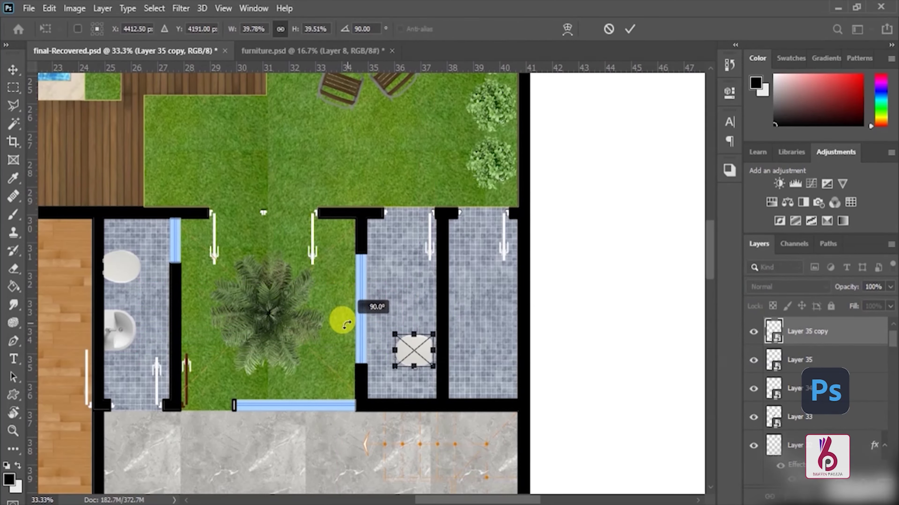
key("Return")
left_click_drag(429, 348, 436, 348)
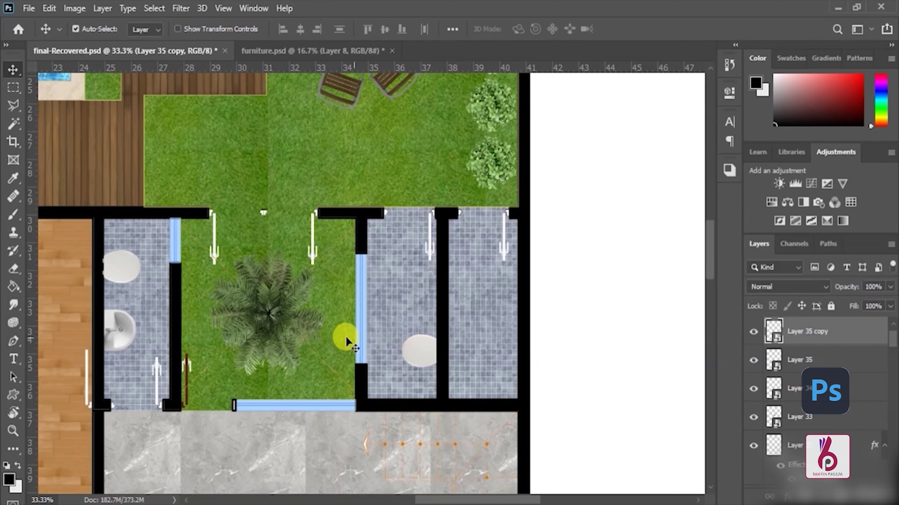
left_click(116, 320)
mouse_move(124, 333)
left_mouse_down()
mouse_move(419, 283)
mouse_move(375, 240)
mouse_move(336, 255)
left_mouse_up()
key("ctrl+t")
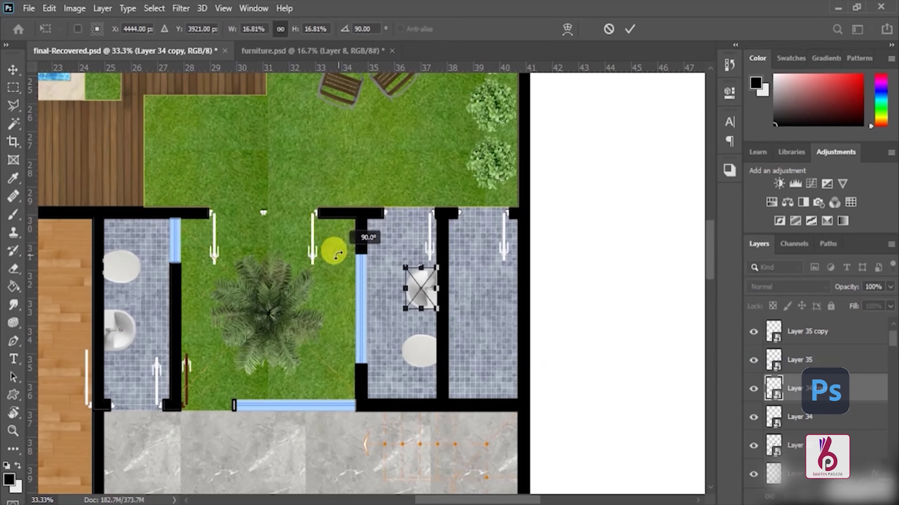
key("Return")
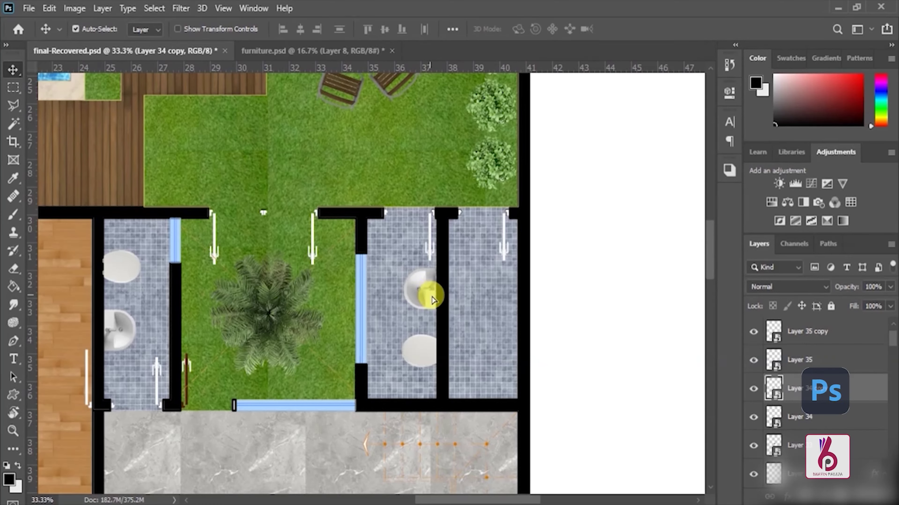
Add a second rotated basin copy in the far-right bathroom, squared and slightly stretched.
left_click_drag(432, 301, 439, 293)
key("ctrl+t")
left_click_drag(446, 255, 450, 269)
key("Return")
left_click_drag(472, 311, 387, 235)
key("ctrl+t")
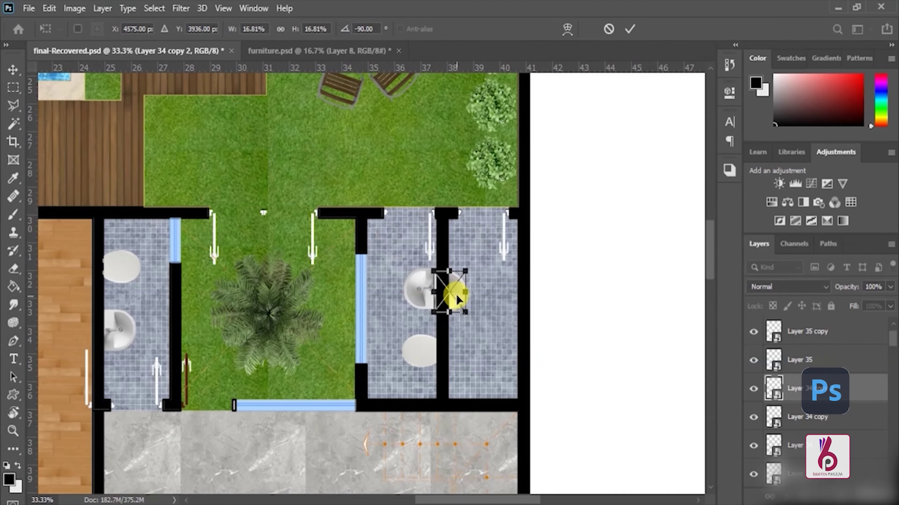
mouse_move(460, 291)
left_mouse_down()
mouse_move(476, 296)
mouse_move(476, 288)
left_mouse_up()
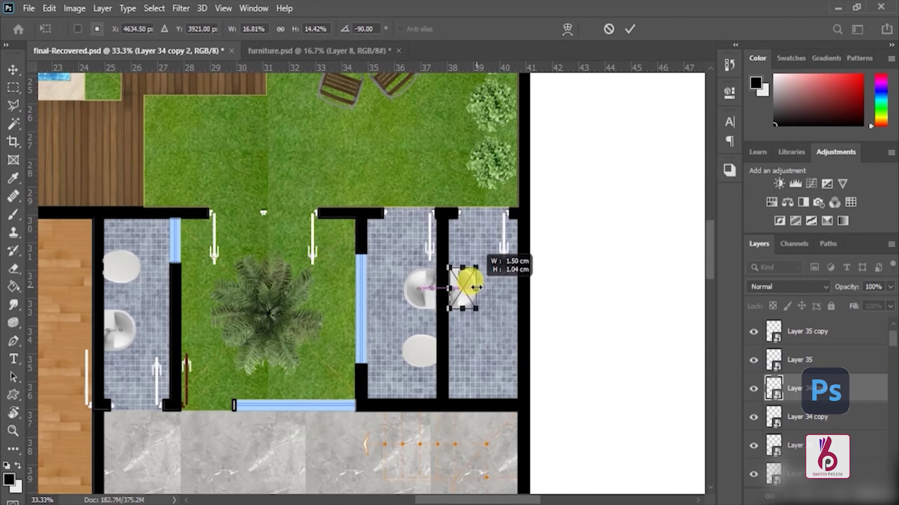
key("Return")
Duplicate the toilet and place it, turned, in the right room.
left_click_drag(428, 358, 459, 347)
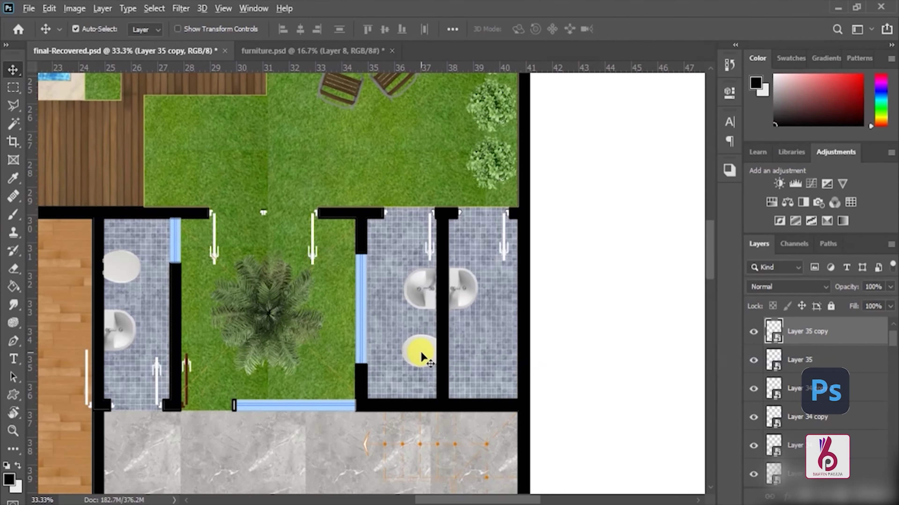
key("ctrl+t")
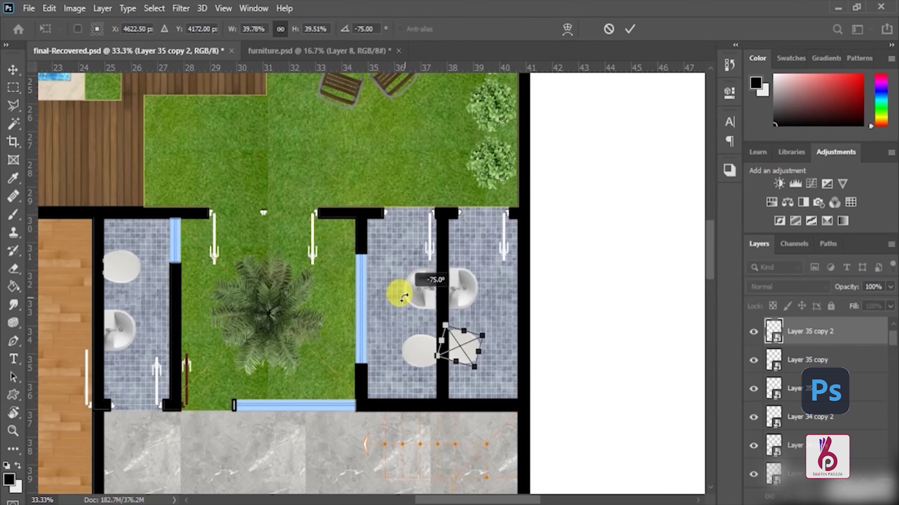
mouse_move(465, 314)
left_mouse_down()
mouse_move(452, 329)
mouse_move(482, 350)
left_mouse_up()
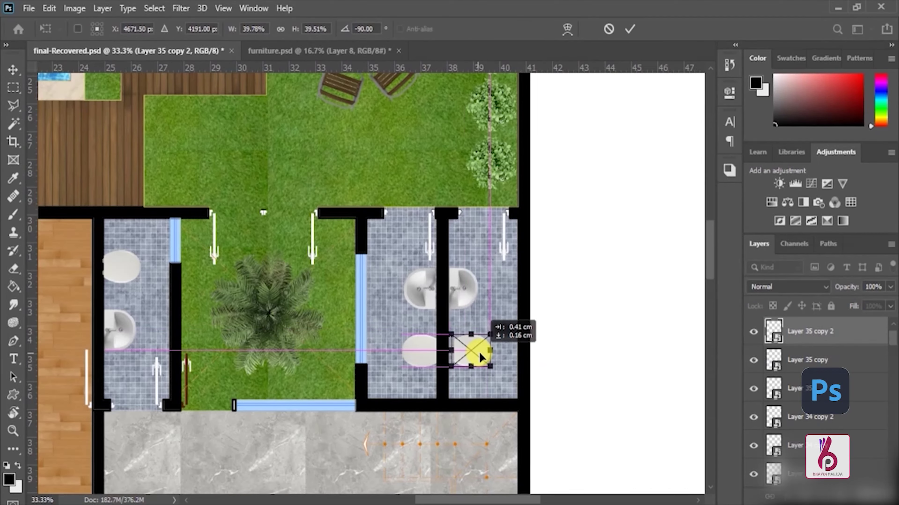
key("Return")
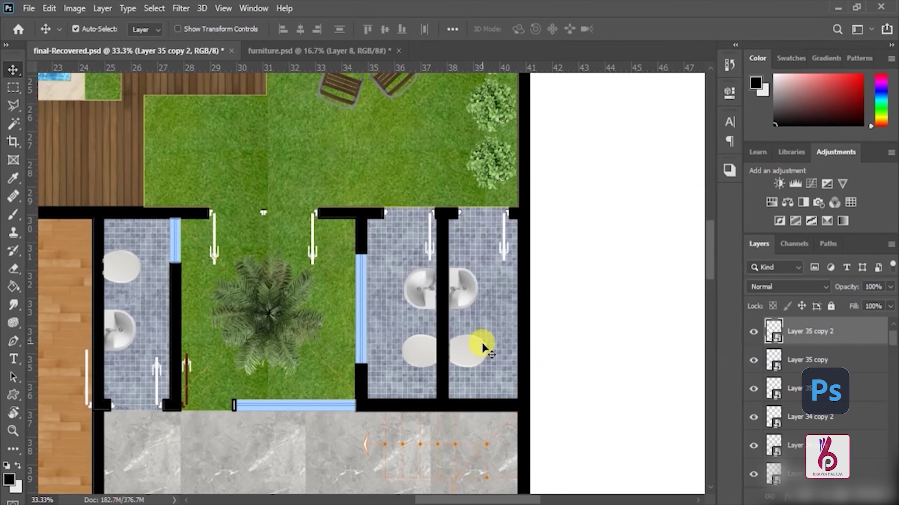
Zoom out on the plan and bring up furniture.psd.
key("z")
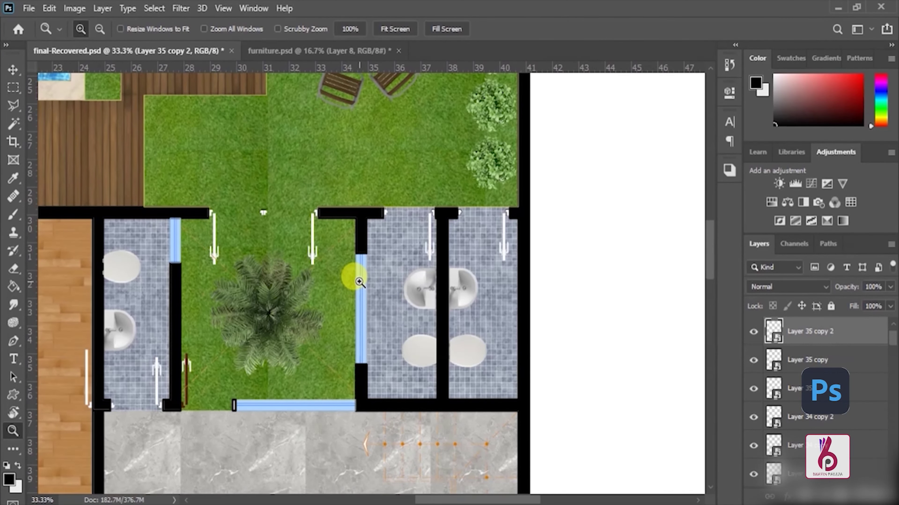
left_click(251, 245, "alt")
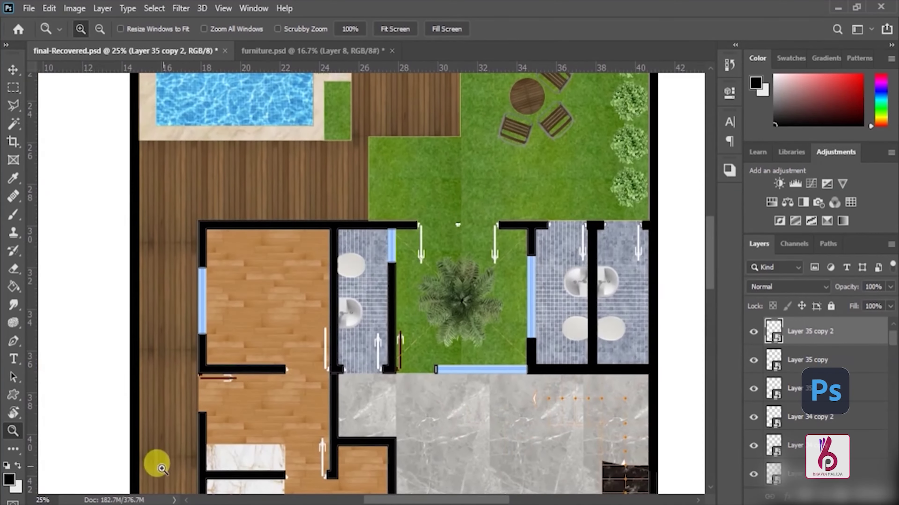
left_click(106, 463)
left_click(351, 16)
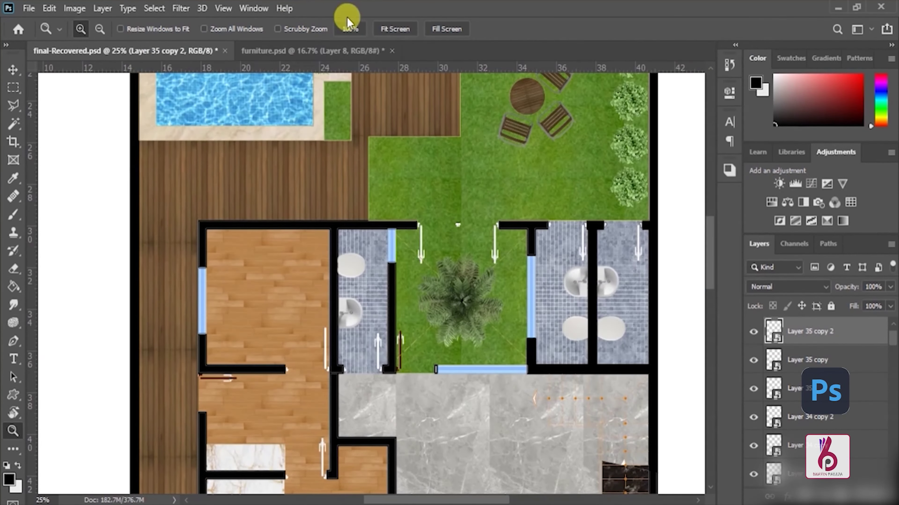
left_click(306, 53)
Place the bed in the upper-left room, rotated 180°.
key("v")
right_click(358, 123)
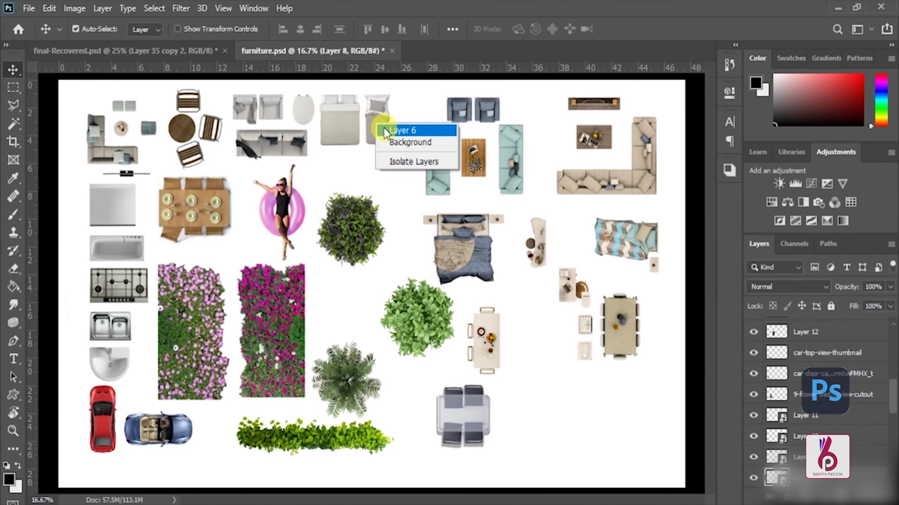
left_click(391, 129)
mouse_move(354, 126)
left_mouse_down()
mouse_move(313, 287)
mouse_move(194, 240)
mouse_move(144, 257)
left_mouse_up()
key("ctrl+t")
left_click_drag(279, 311, 280, 329)
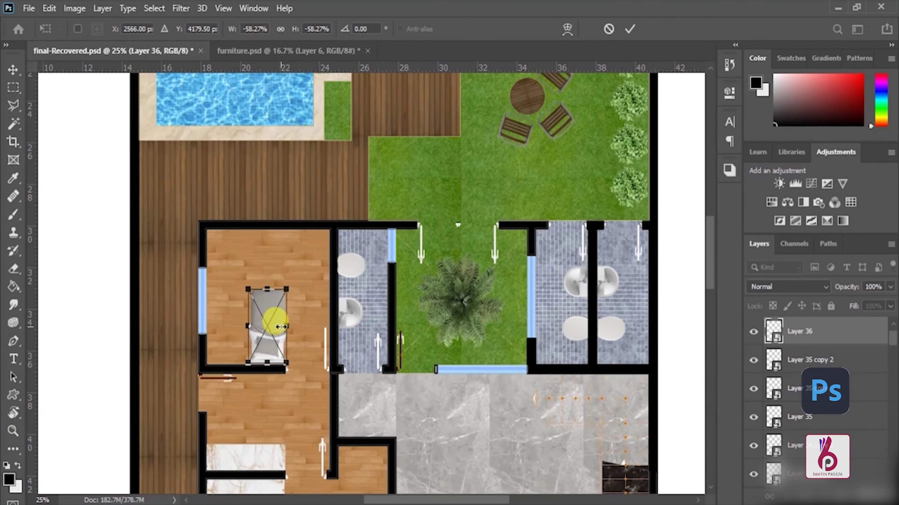
key("Return")
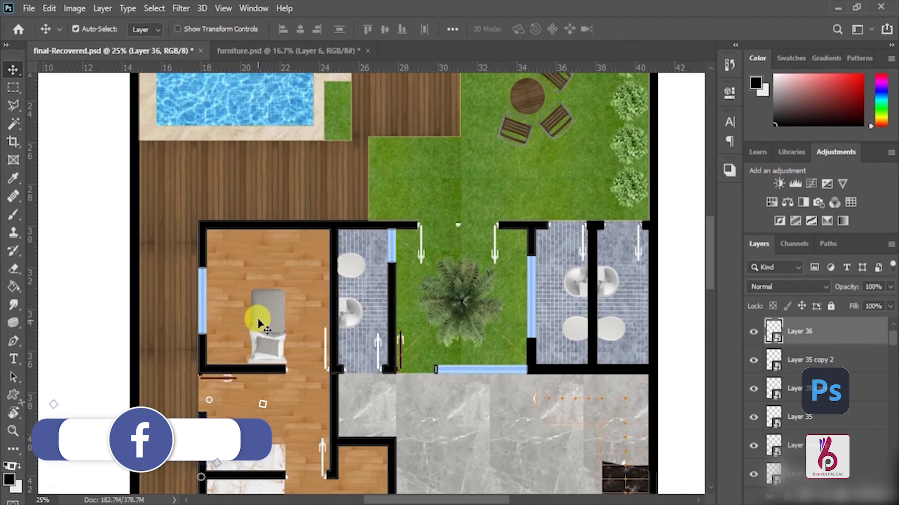
Bring the hedge shrub into the plan, rotated -90° and scaled down at the left edge.
scroll(259, 323, "left", 3)
key("z")
left_click(295, 261, "alt")
left_click(279, 51)
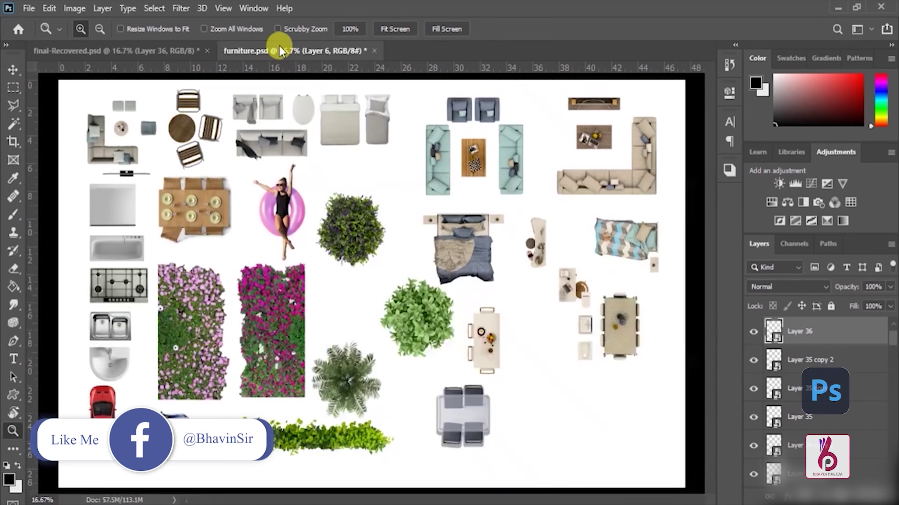
left_click(265, 329)
key("v")
right_click(313, 432)
left_click(341, 389)
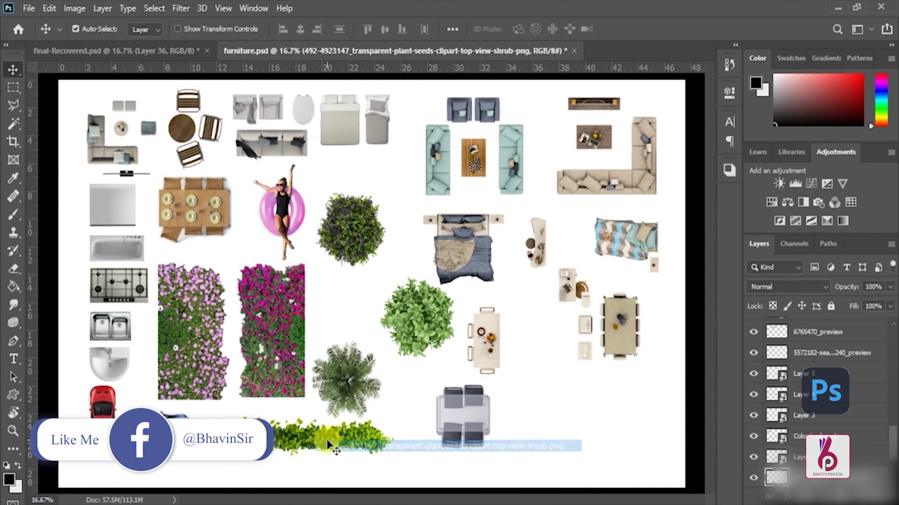
mouse_move(339, 438)
left_mouse_down()
mouse_move(165, 60)
mouse_move(293, 283)
left_mouse_up()
key("ctrl+t")
mouse_move(351, 257)
left_mouse_down()
mouse_move(281, 174)
mouse_move(255, 248)
mouse_move(261, 273)
mouse_move(238, 215)
left_mouse_up()
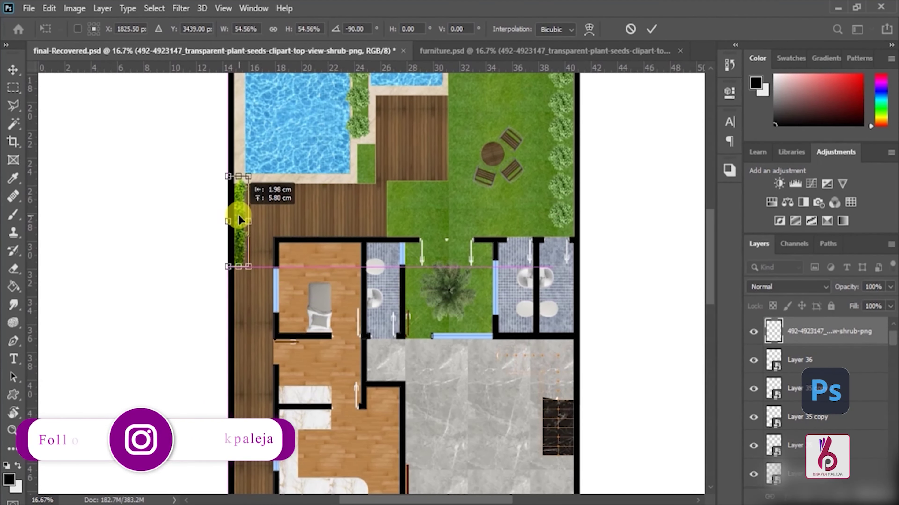
key("Return")
Alt-drag shrub copies down the plan's left edge and zoom out to check.
left_click_drag(239, 214, 244, 417)
mouse_move(240, 416)
left_mouse_down()
mouse_move(240, 240)
mouse_move(267, 227)
mouse_move(255, 298)
mouse_move(246, 117)
mouse_move(256, 335)
left_mouse_up()
key("z")
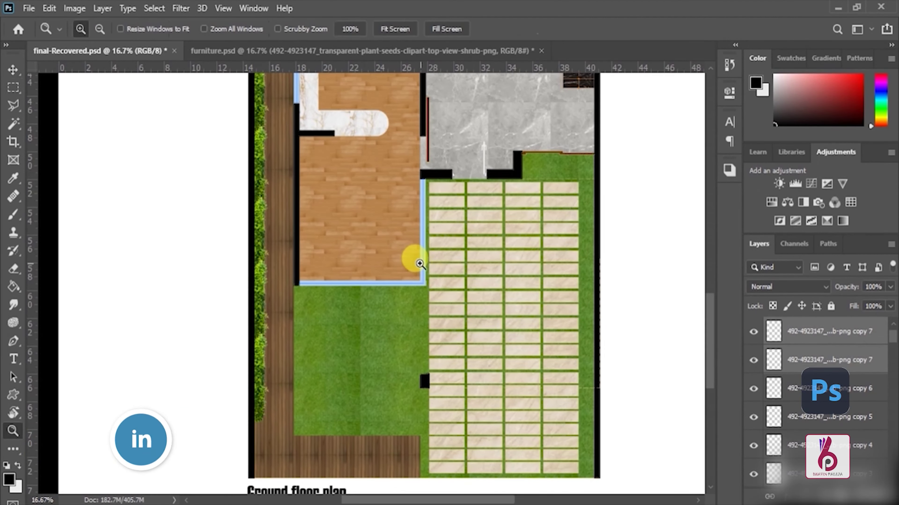
left_click(411, 255, "alt")
scroll(401, 301, "up", 3)
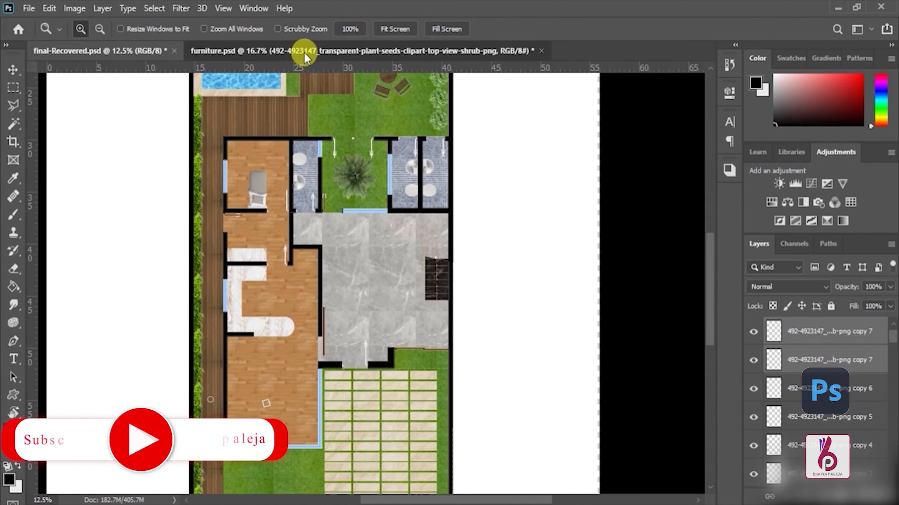
Place the dining table in the lower wooden room, rotated 90°.
left_click(300, 50)
key("v")
right_click(223, 198)
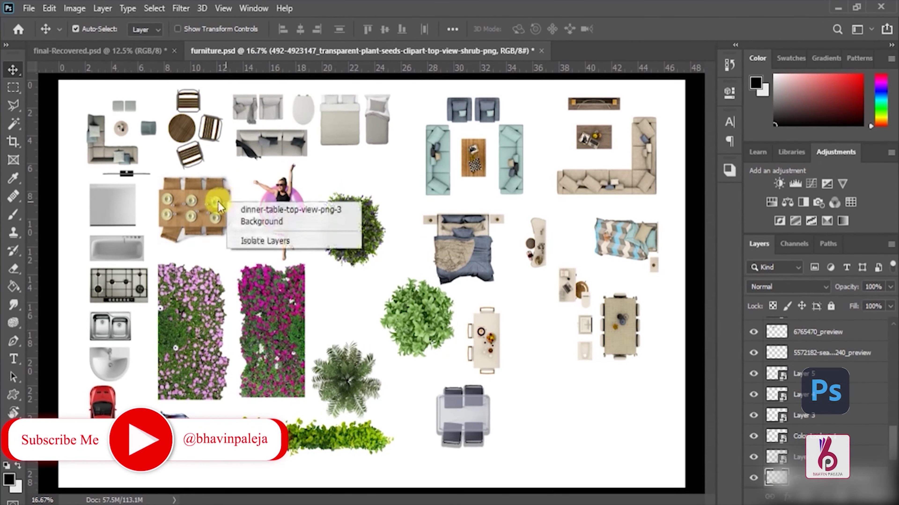
left_click(276, 203)
mouse_move(212, 209)
left_mouse_down()
mouse_move(203, 252)
mouse_move(267, 381)
left_mouse_up()
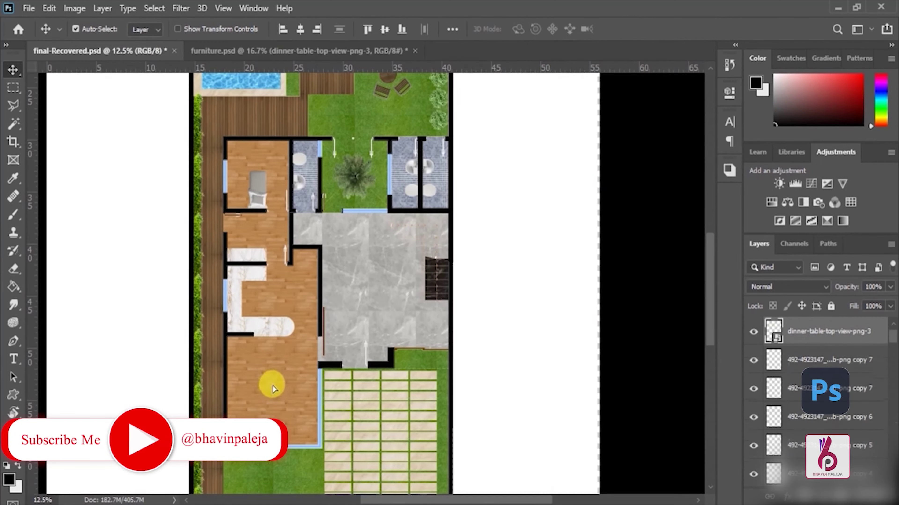
key("ctrl+t")
mouse_move(321, 371)
left_mouse_down()
mouse_move(296, 429)
mouse_move(277, 437)
left_mouse_up()
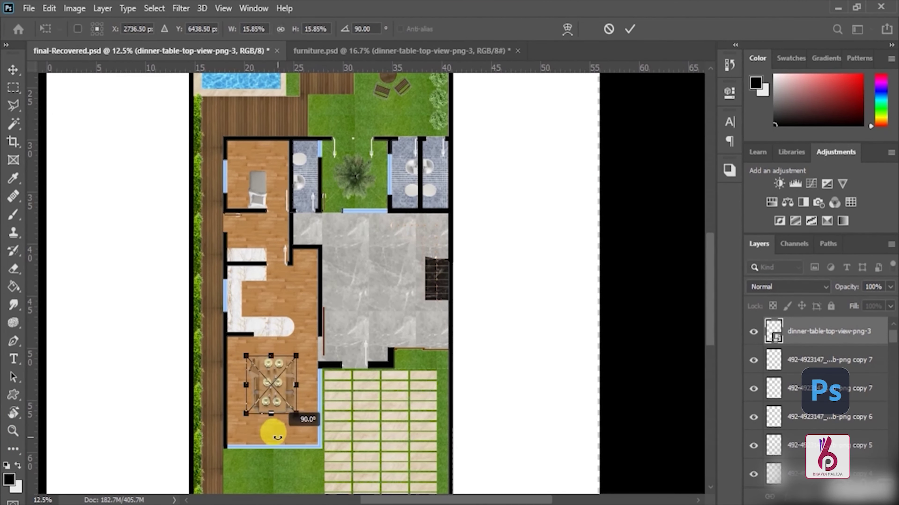
left_click_drag(280, 388, 283, 392)
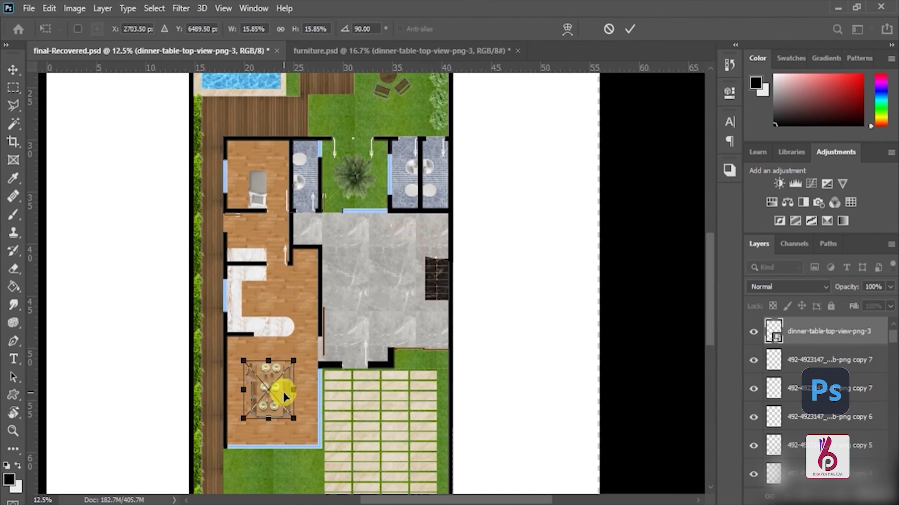
key("Return")
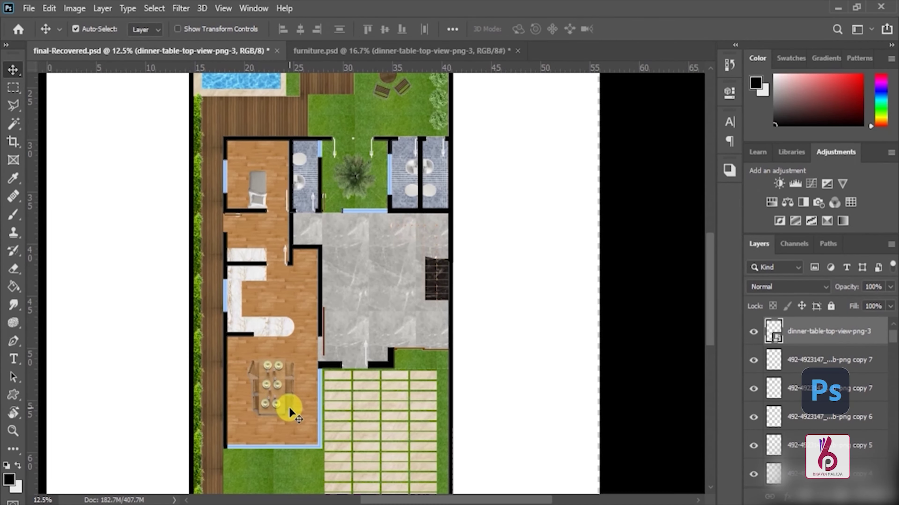
Drag the pink flower bed from furniture.psd into the garden below.
left_click_drag(289, 411, 309, 247)
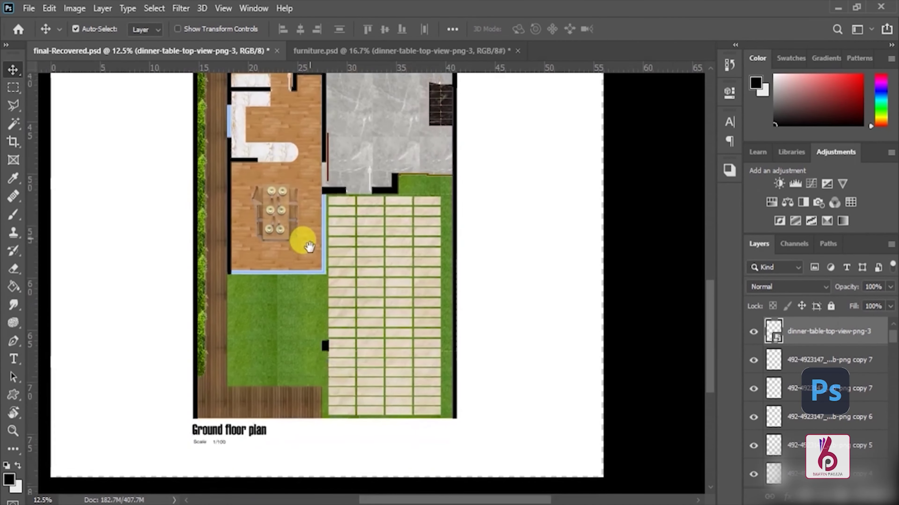
left_click(350, 50)
left_click(204, 316)
mouse_move(204, 316)
left_mouse_down()
mouse_move(293, 355)
mouse_move(305, 291)
left_mouse_up()
Stretch the flower bed to the wall and add a rotated copy at the garden's left.
key("ctrl+t")
key("Return")
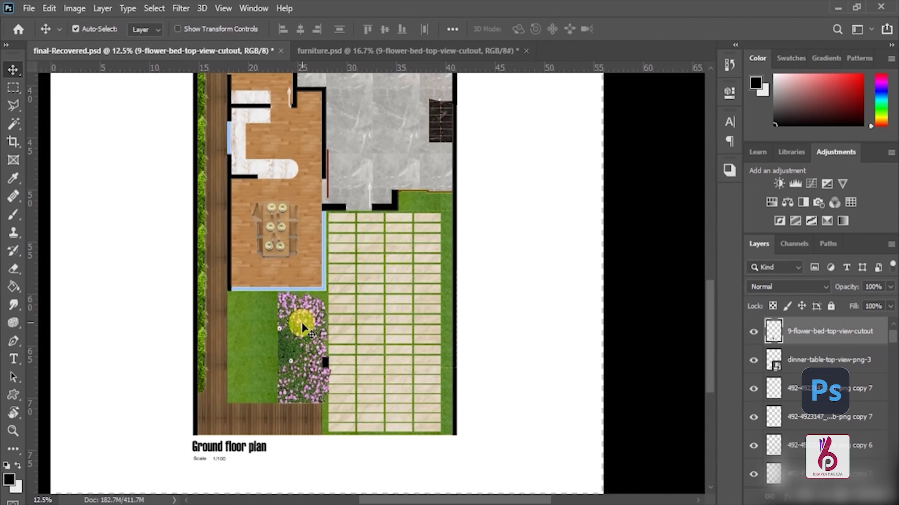
left_click_drag(304, 333, 281, 333)
key("ctrl+t")
mouse_move(327, 367)
left_mouse_down()
mouse_move(267, 257)
mouse_move(215, 249)
mouse_move(203, 306)
left_mouse_up()
left_click_drag(269, 335, 249, 333)
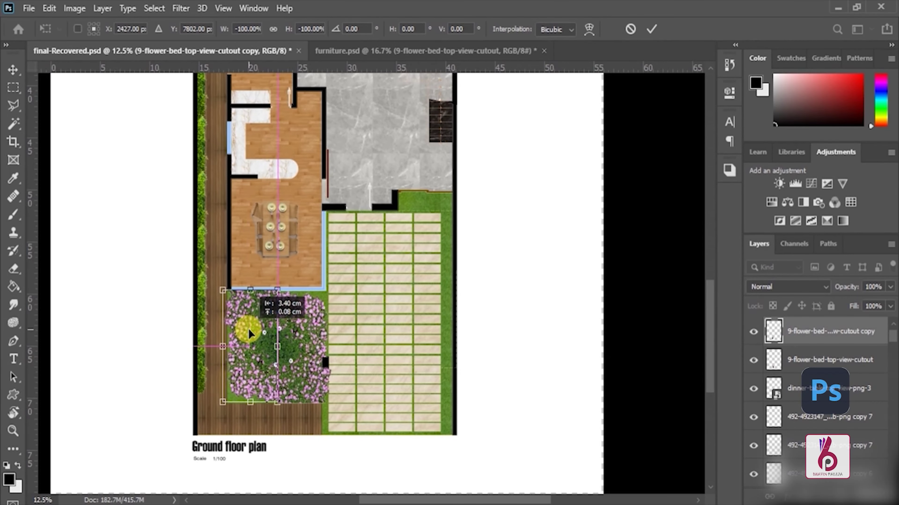
key("Return")
Reframe the plan and duplicate a palm tree down into the garden.
key("z")
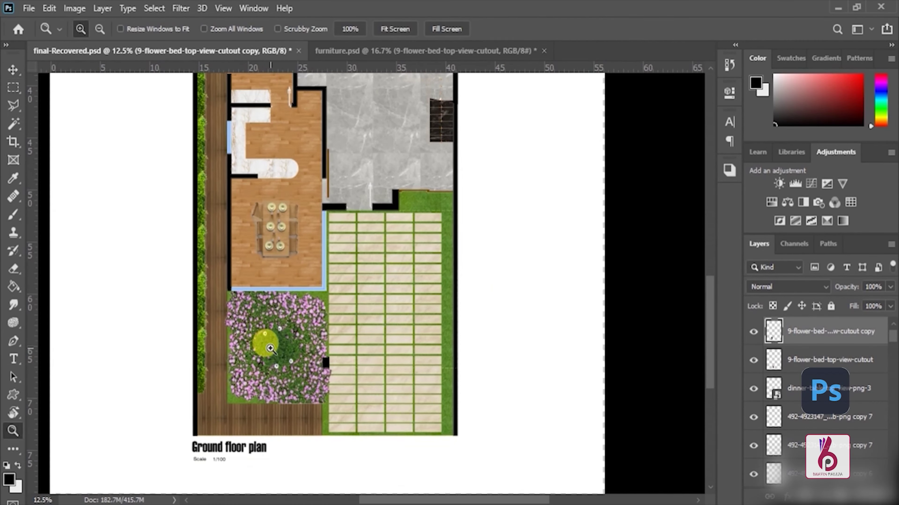
left_click(270, 348)
left_click_drag(309, 366, 313, 320)
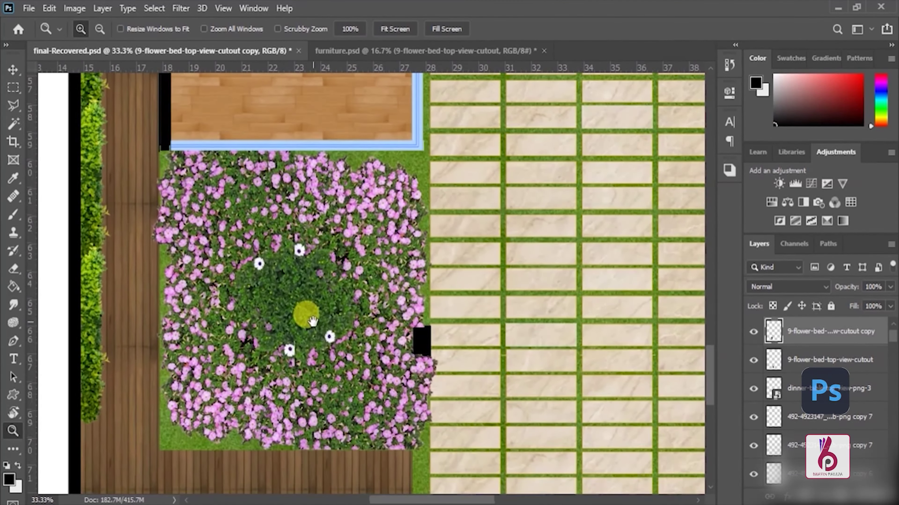
left_click(352, 329, "alt")
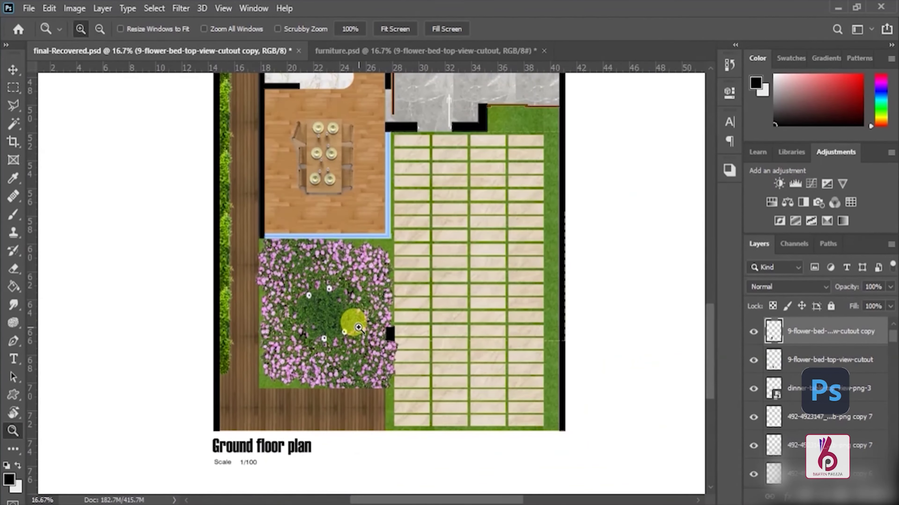
left_click_drag(378, 240, 345, 416)
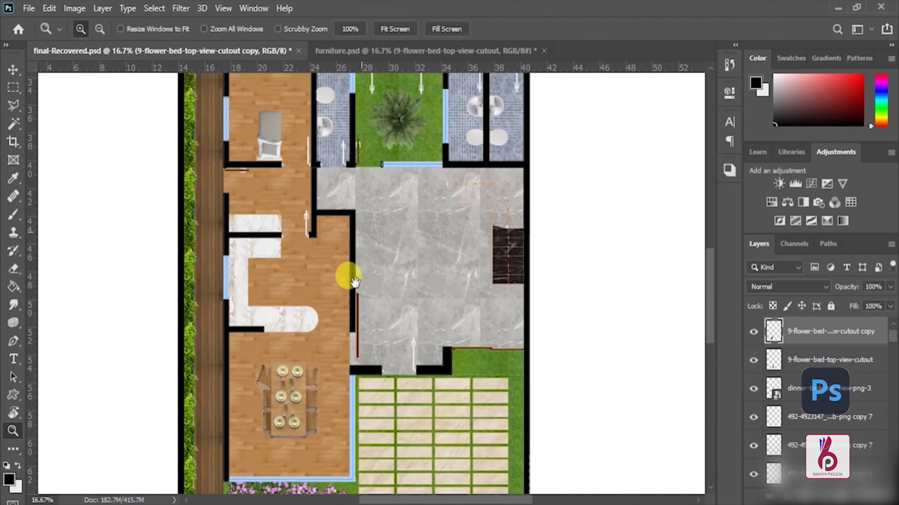
key("v")
mouse_move(404, 123)
left_mouse_down()
mouse_move(315, 370)
mouse_move(345, 165)
mouse_move(330, 333)
mouse_move(405, 330)
left_mouse_up()
Find the palm's layer and stack it above the flower bed layers.
left_click(330, 337)
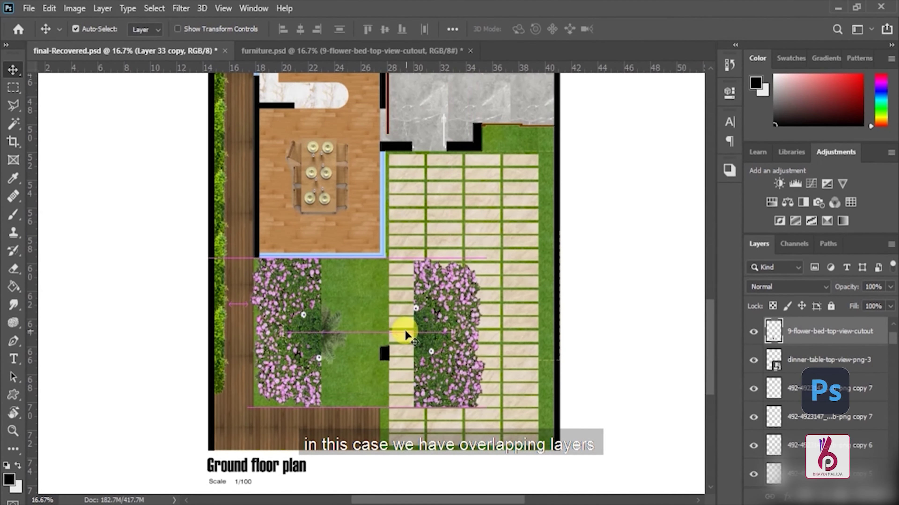
key("ctrl+z")
right_click(324, 335)
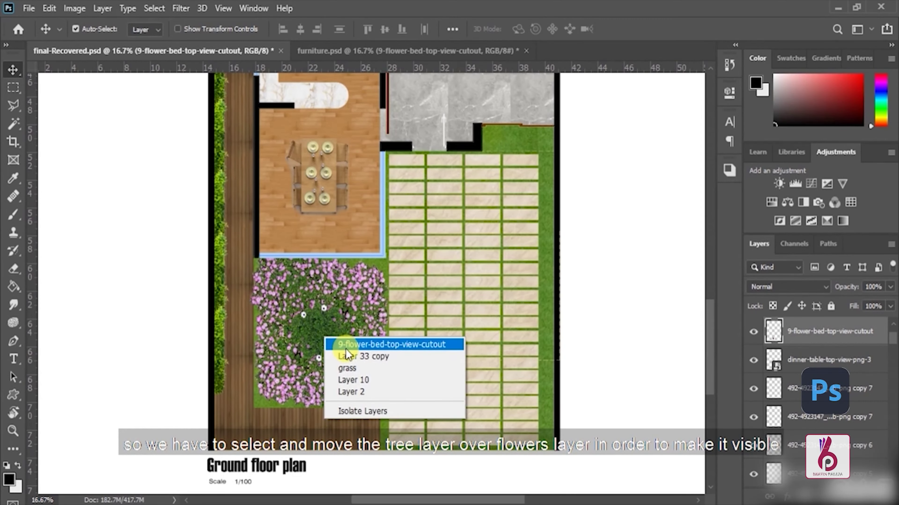
left_click(341, 343)
mouse_move(340, 343)
left_mouse_down()
mouse_move(378, 351)
mouse_move(421, 386)
mouse_move(400, 343)
left_mouse_up()
right_click(331, 341)
left_click(342, 352)
mouse_move(780, 473)
left_mouse_down()
mouse_move(788, 312)
mouse_move(786, 346)
left_mouse_up()
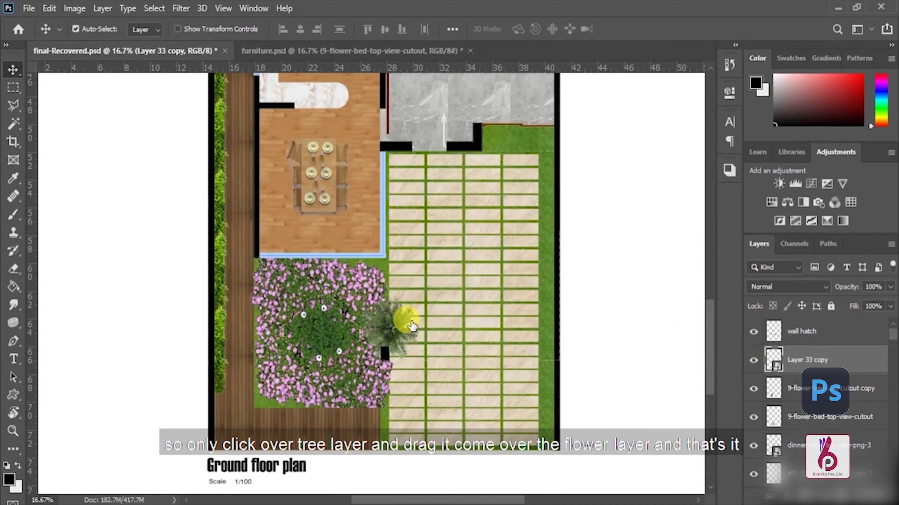
Shrink the palm copy and set it at the flower bed's corner.
mouse_move(412, 325)
left_mouse_down()
mouse_move(322, 321)
mouse_move(375, 396)
left_mouse_up()
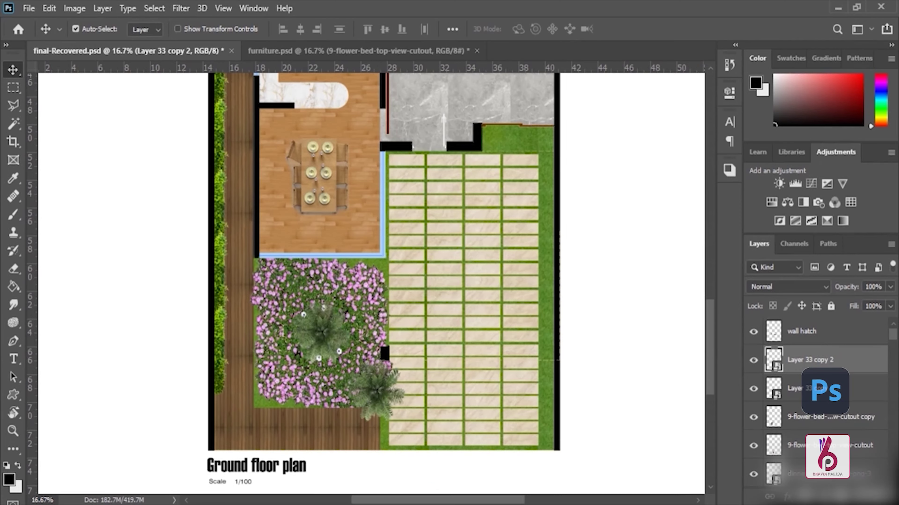
key("ctrl+t")
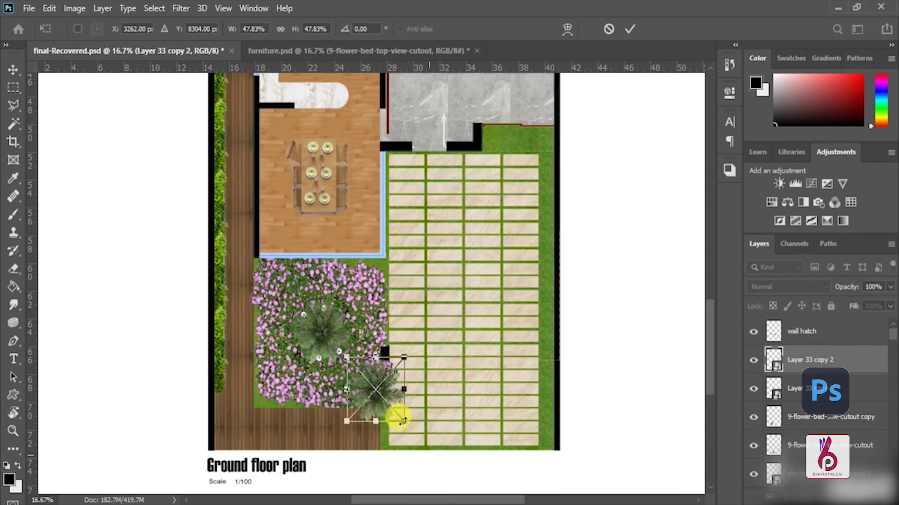
mouse_move(403, 420)
left_mouse_down()
mouse_move(384, 388)
mouse_move(261, 273)
mouse_move(373, 278)
left_mouse_up()
key("Return")
key("z")
left_click(351, 225, "alt")
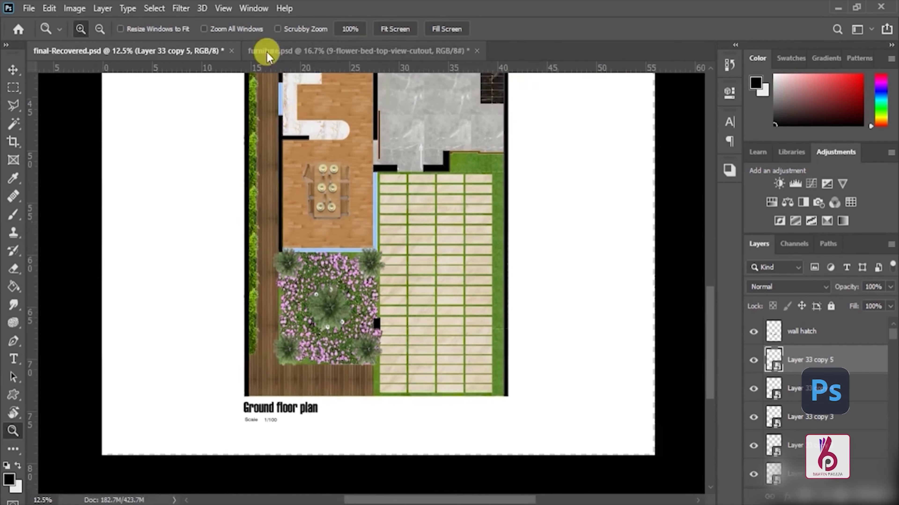
left_click(353, 50)
Bring the blue convertible into the plan, turned and parked on the paving.
key("v")
right_click(159, 423)
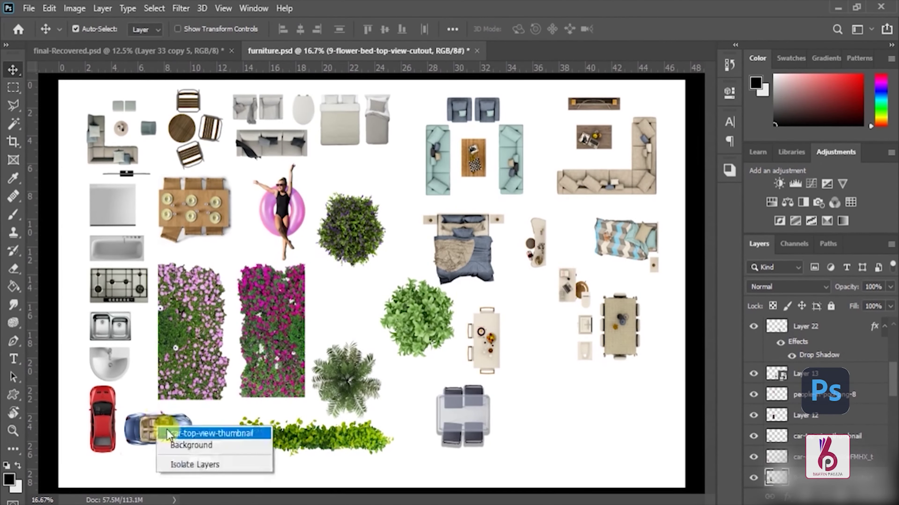
left_click(200, 425)
mouse_move(159, 428)
left_mouse_down()
mouse_move(309, 207)
mouse_move(411, 305)
mouse_move(438, 268)
mouse_move(423, 255)
mouse_move(452, 232)
mouse_move(417, 259)
left_mouse_up()
key("ctrl+t")
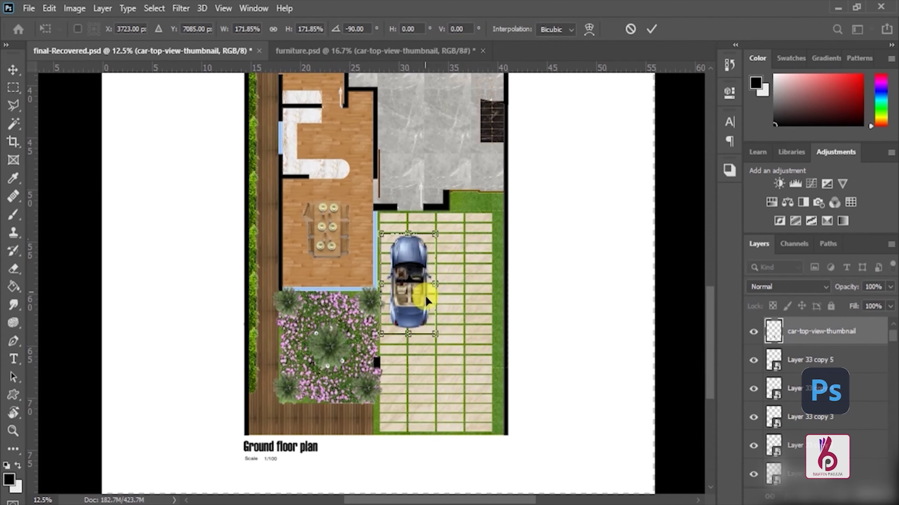
left_click_drag(435, 334, 437, 337)
key("Return")
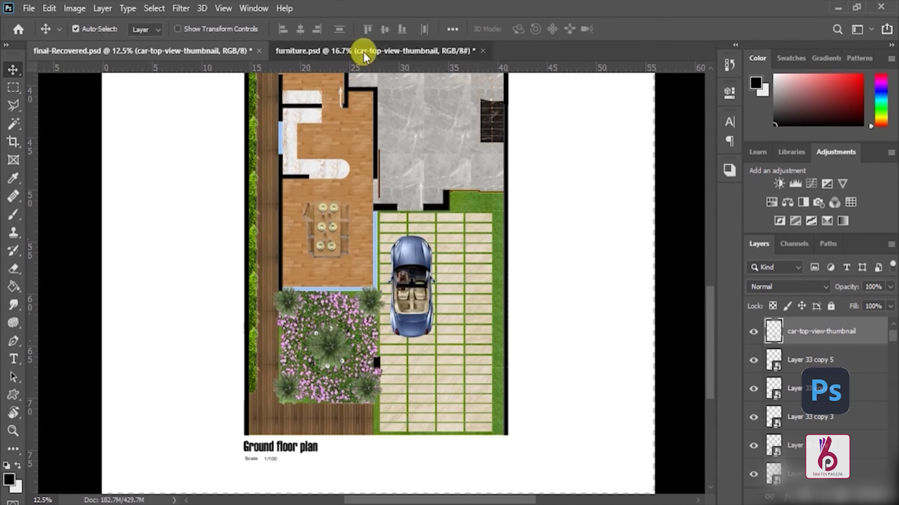
Add the red car from furniture.psd, enlarged to about 201% in the bay beside the blue car.
left_click(367, 50)
left_click(105, 427)
left_click_drag(105, 428, 471, 342)
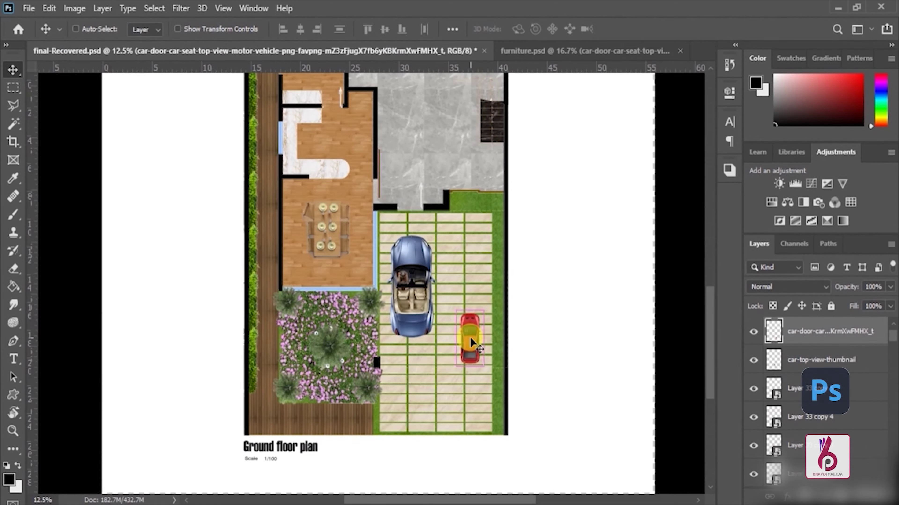
key("ctrl+t")
left_click_drag(482, 311, 526, 261)
left_click_drag(482, 295, 459, 271)
left_click_drag(488, 232, 478, 252)
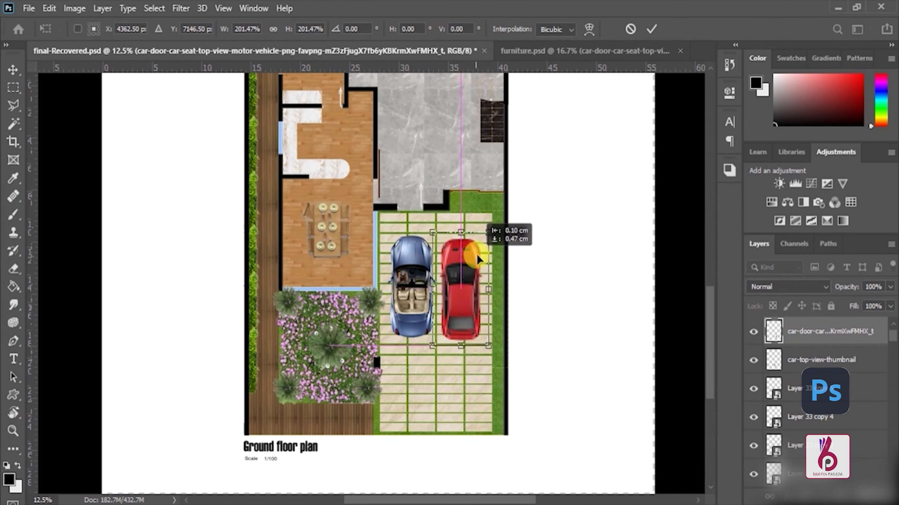
key("Return")
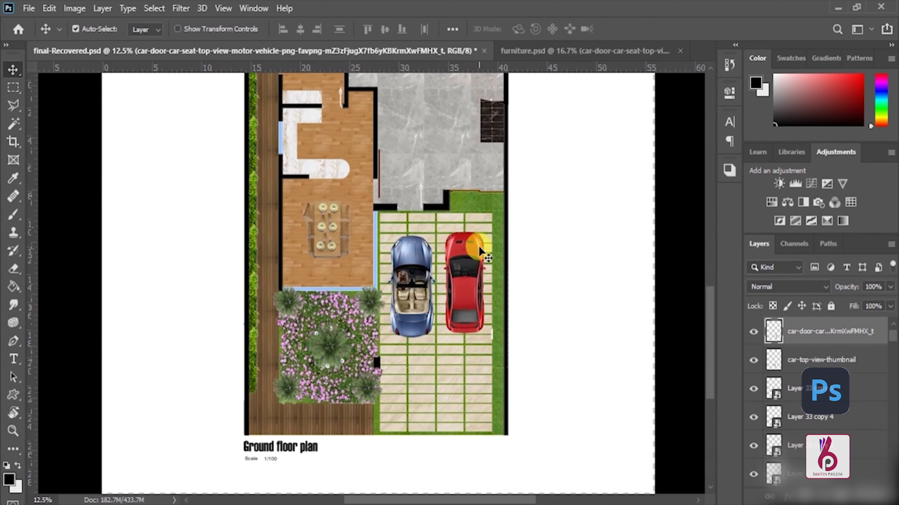
left_click_drag(442, 196, 447, 367)
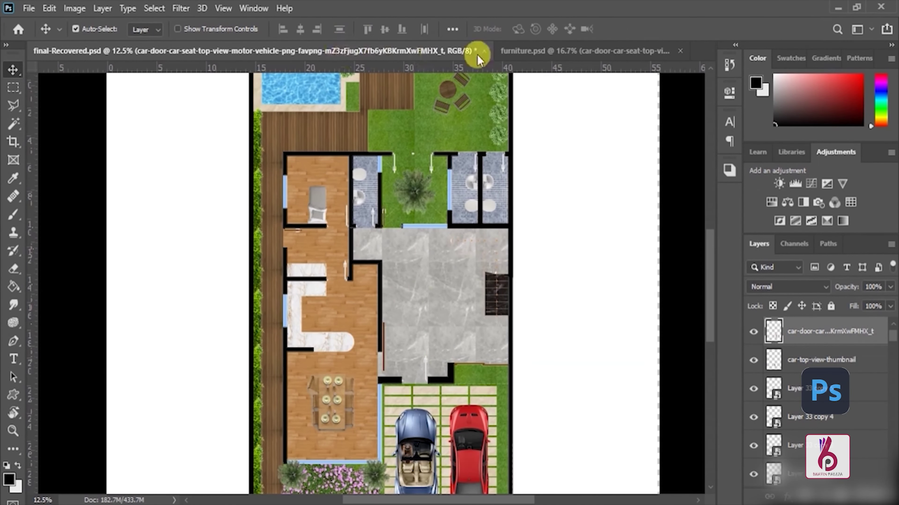
left_click(537, 52)
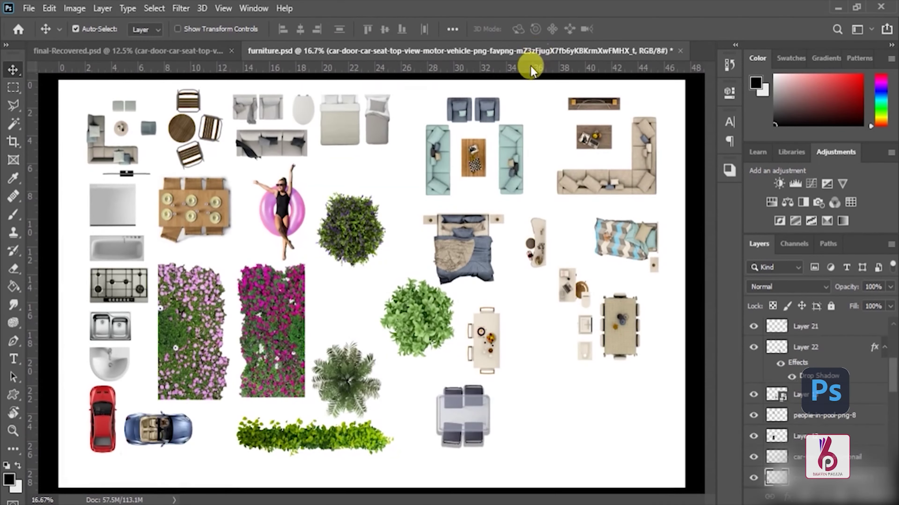
Place the sofa, coffee table and armchair set in the marble hall, rotated 90° and enlarged.
right_click(171, 139)
left_click(138, 163)
mouse_move(138, 162)
left_mouse_down()
mouse_move(432, 299)
mouse_move(415, 313)
mouse_move(452, 355)
mouse_move(399, 370)
left_mouse_up()
key("ctrl+t")
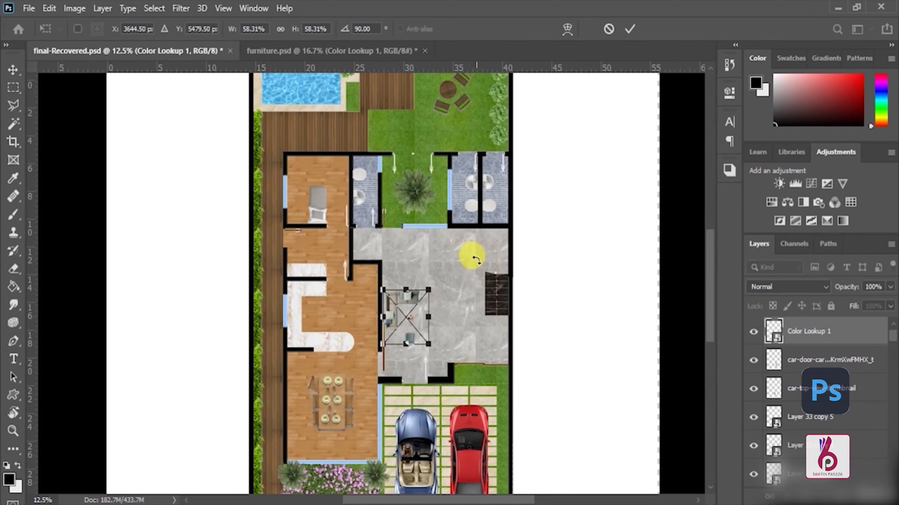
mouse_move(424, 299)
left_mouse_down()
mouse_move(451, 278)
mouse_move(451, 260)
left_mouse_up()
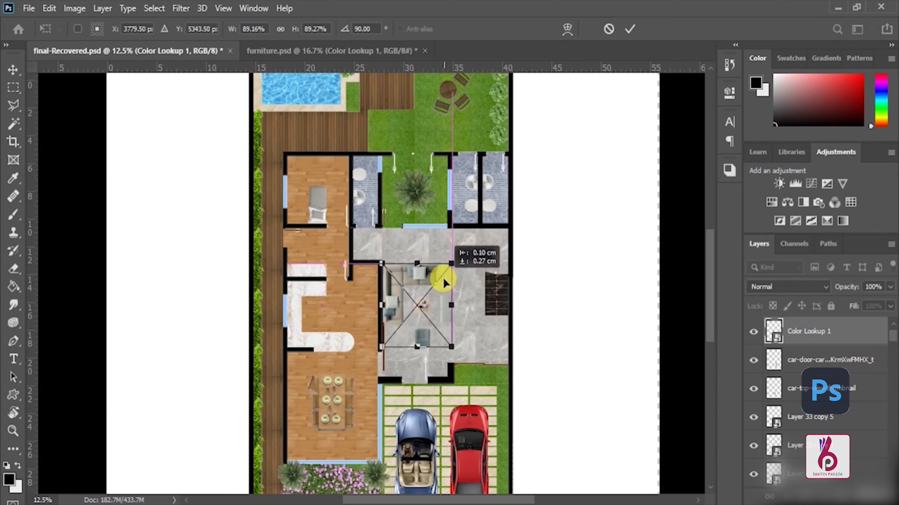
key("Return")
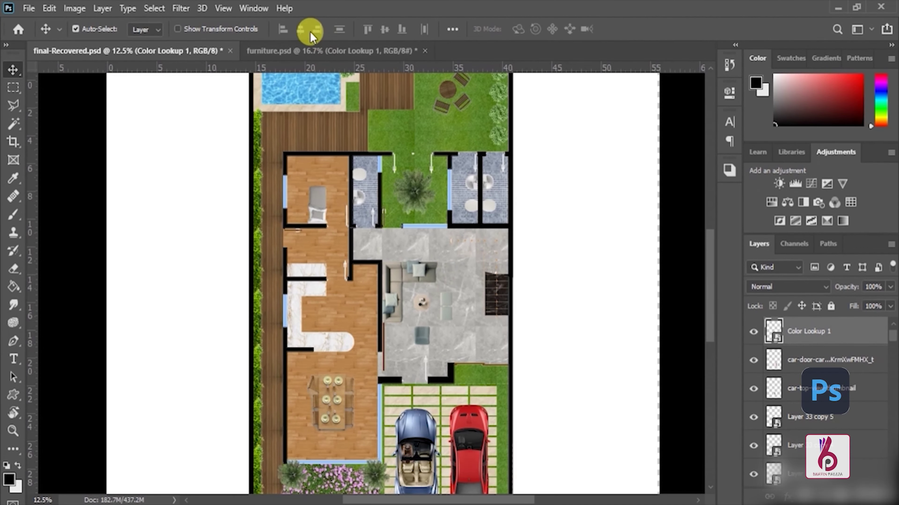
left_click(320, 50)
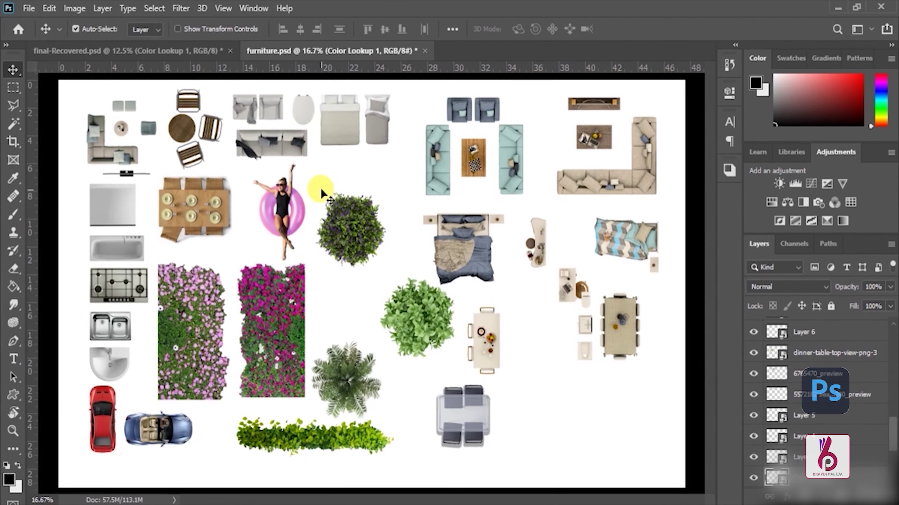
Scale the gas stove to counter size and set it on the kitchen counter.
mouse_move(121, 288)
left_mouse_down()
mouse_move(336, 288)
mouse_move(316, 285)
mouse_move(320, 279)
left_mouse_up()
key("ctrl+t")
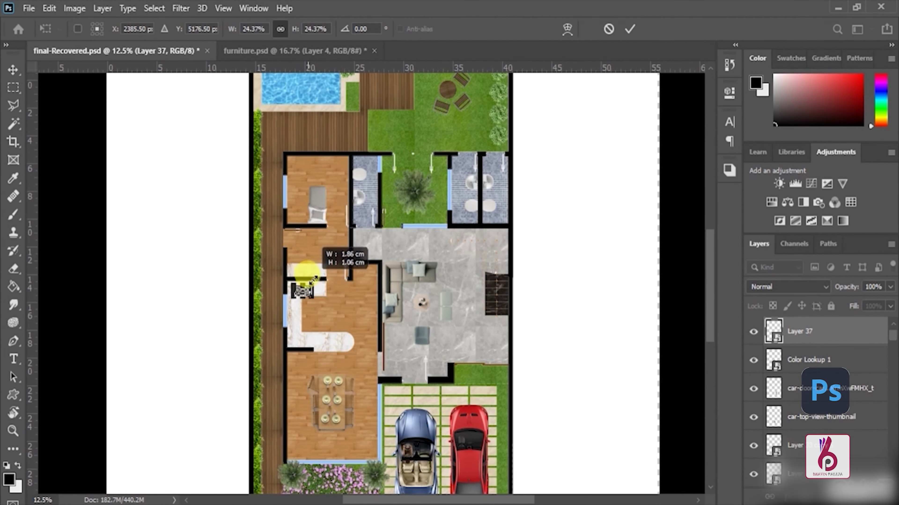
key("Return")
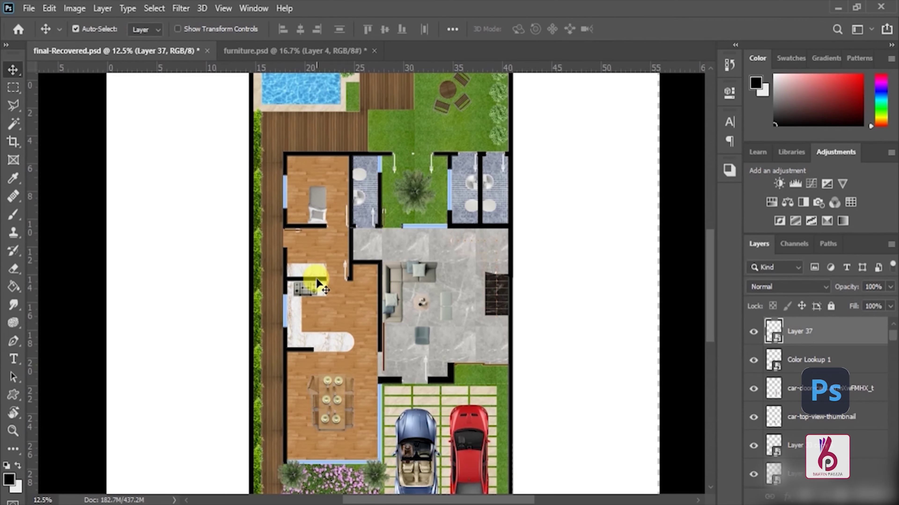
left_click(299, 286)
left_click_drag(323, 288, 346, 300)
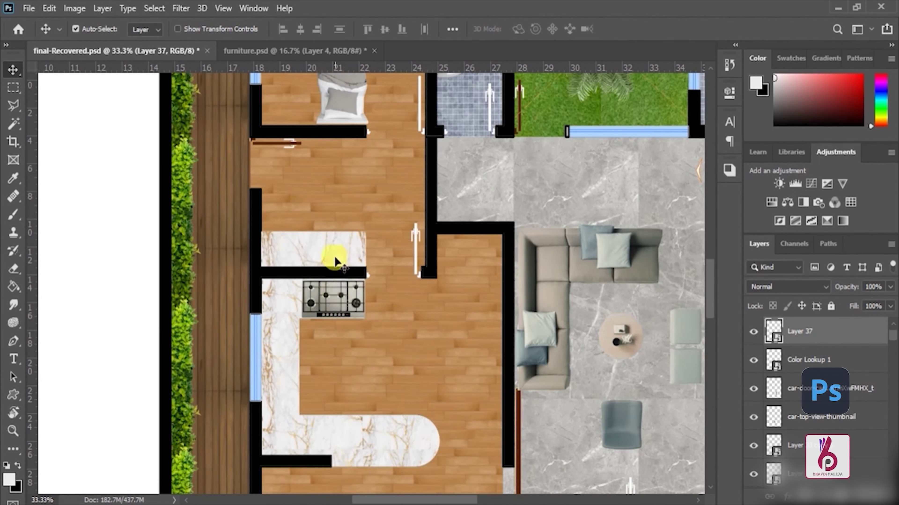
Add the double sink, rotated -90° and shrunk to fit the counter below the stove.
left_click(322, 54)
mouse_move(120, 333)
left_mouse_down()
mouse_move(176, 45)
mouse_move(280, 357)
mouse_move(316, 364)
left_mouse_up()
key("ctrl+t")
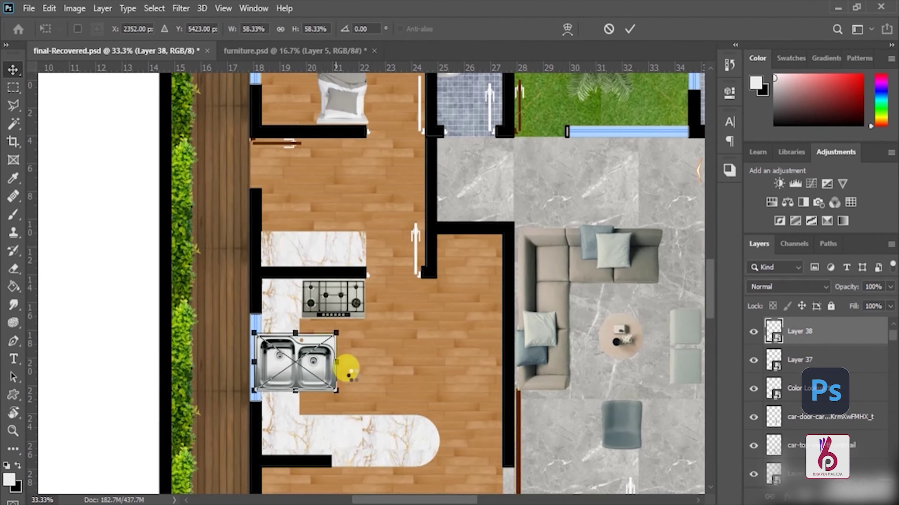
left_click_drag(340, 395, 315, 291)
mouse_move(323, 323)
left_mouse_down()
mouse_move(323, 315)
mouse_move(295, 352)
left_mouse_up()
left_click_drag(301, 402, 299, 401)
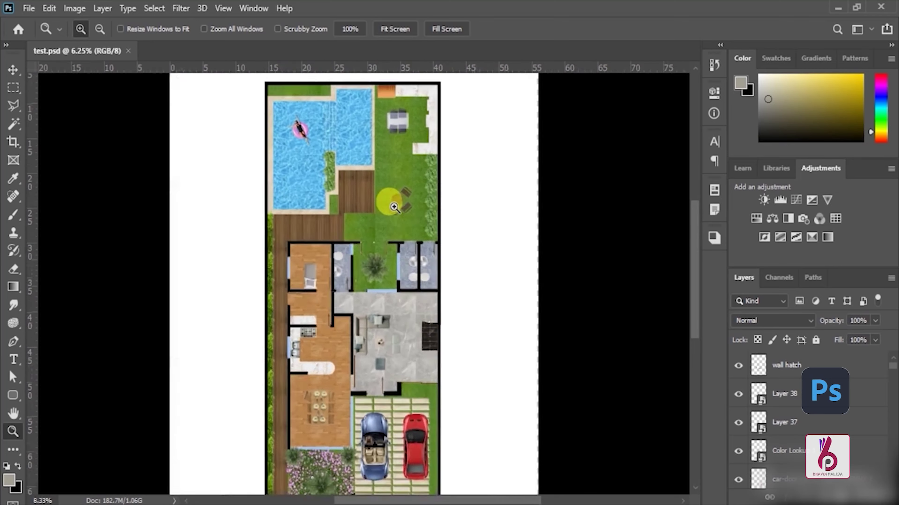
Zoom in on test.psd's garden chairs and pan to show the pool and outdoor table.
left_click(394, 204)
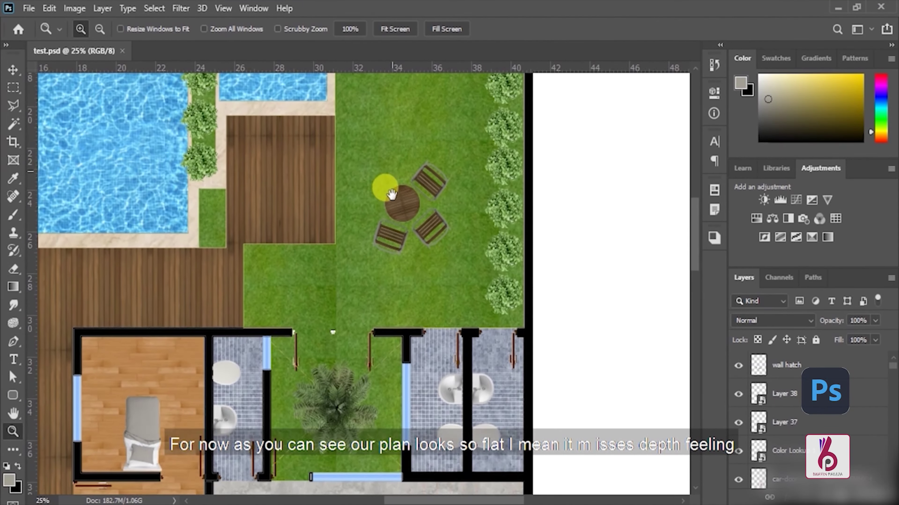
scroll(386, 169, "up", 5)
left_click_drag(381, 164, 381, 234)
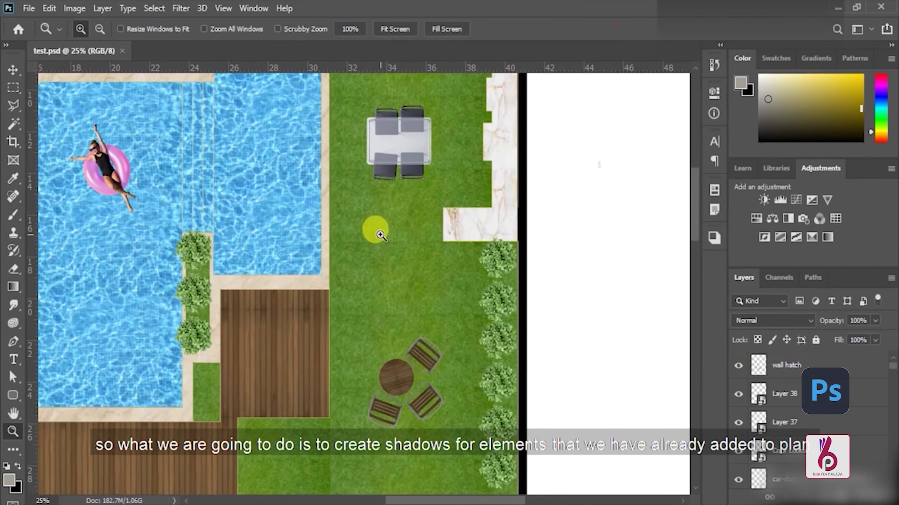
key("v")
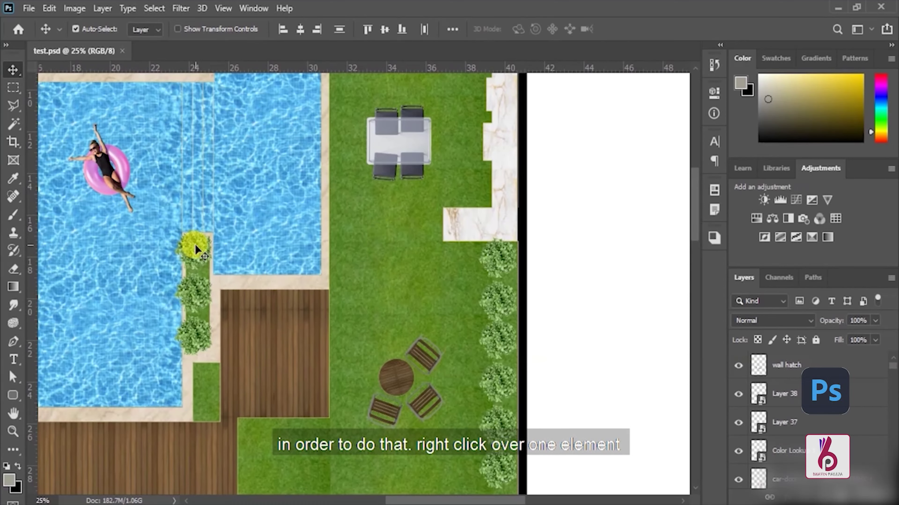
Select the potted plant's layer and open its Blending Options.
right_click(196, 251)
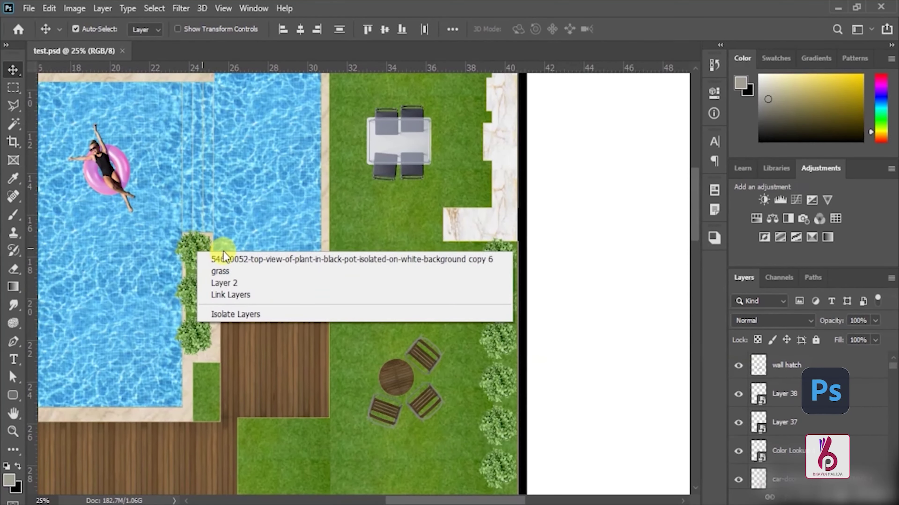
left_click(368, 260)
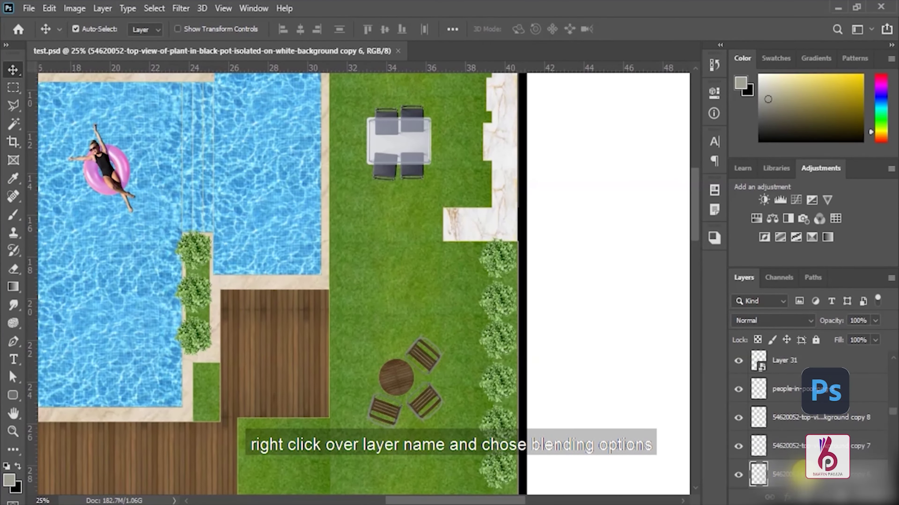
right_click(795, 473)
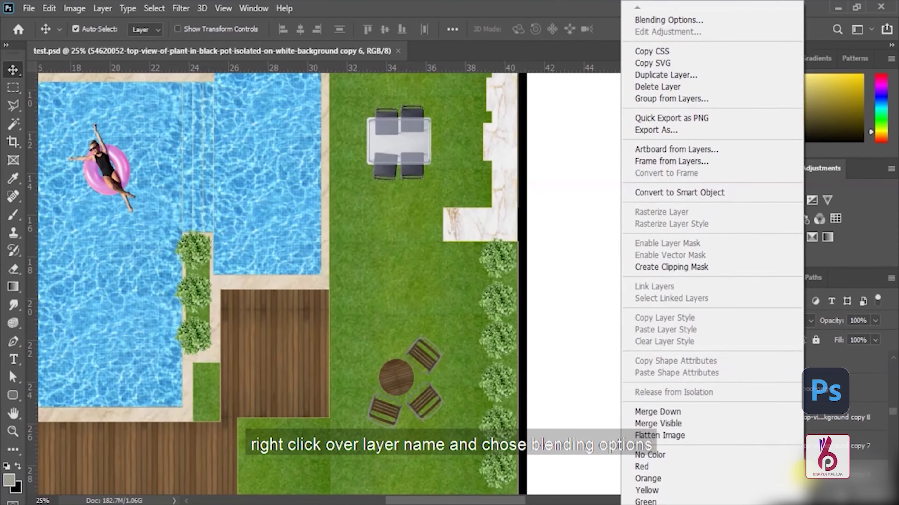
left_click(668, 21)
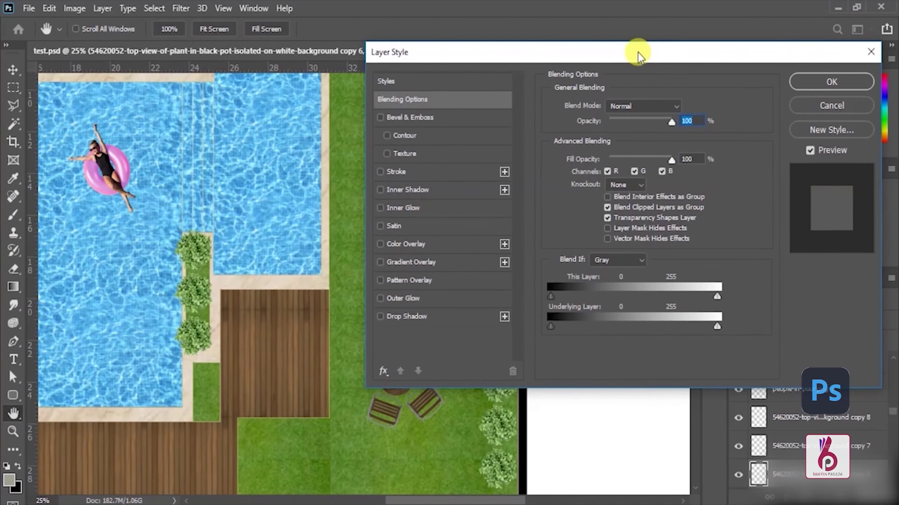
left_click_drag(639, 57, 457, 64)
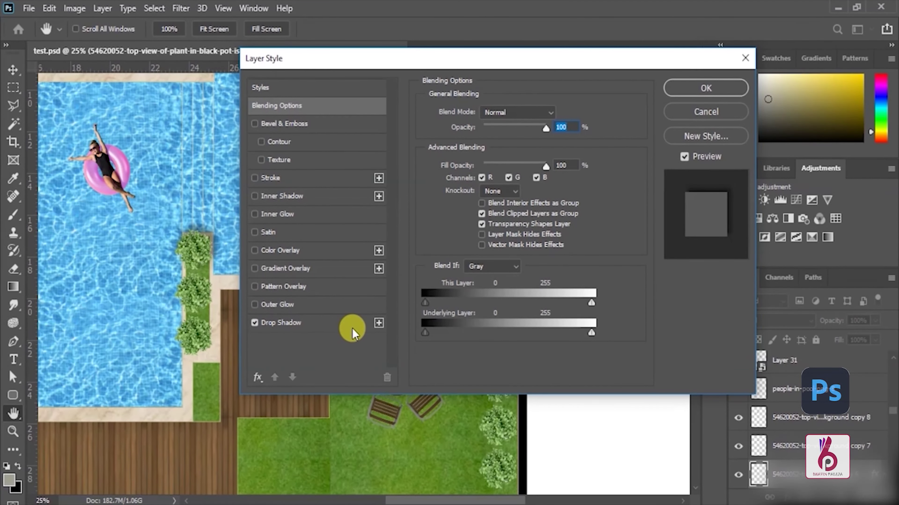
Enable Drop Shadow with 54% opacity, -146° angle, 38 px distance and 29 px size.
left_click(313, 324)
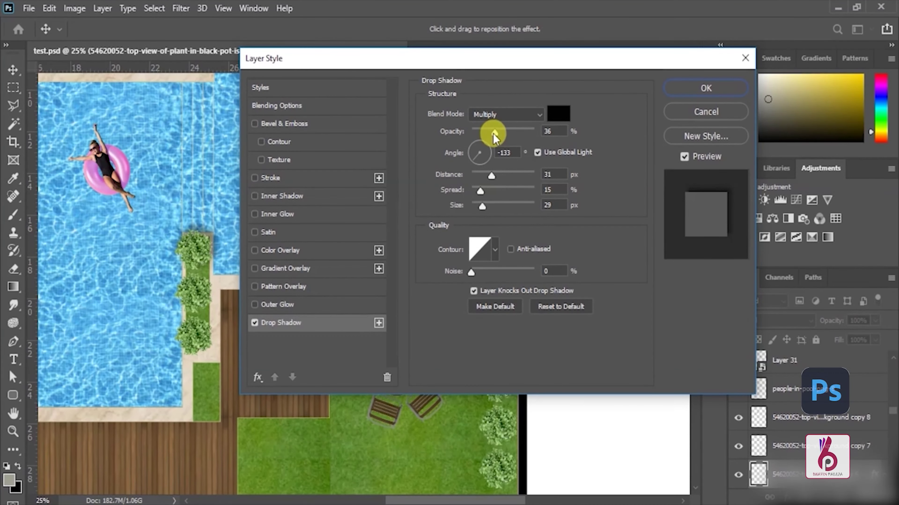
left_click_drag(493, 133, 505, 131)
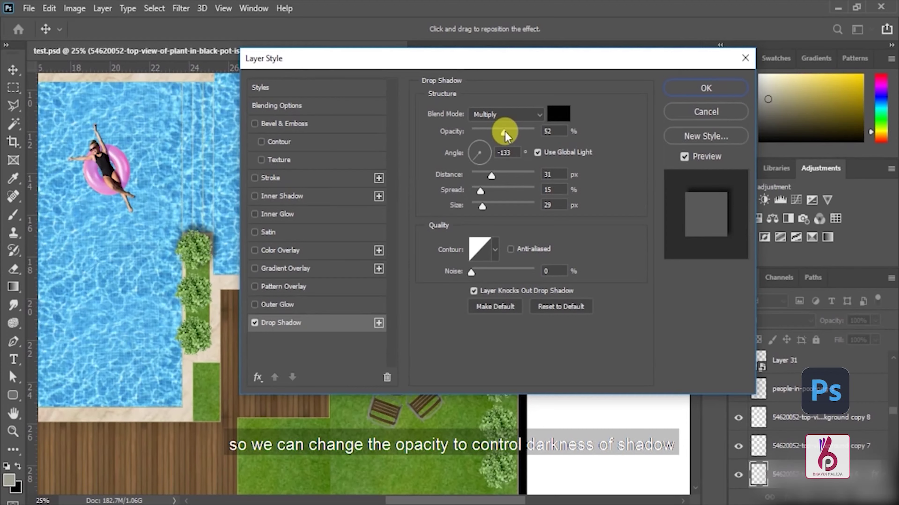
left_click(505, 131)
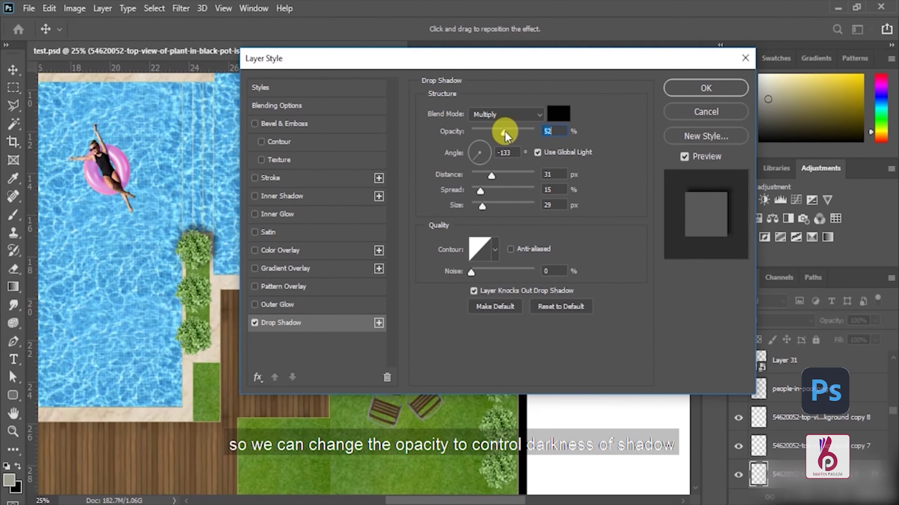
left_click_drag(504, 132, 507, 132)
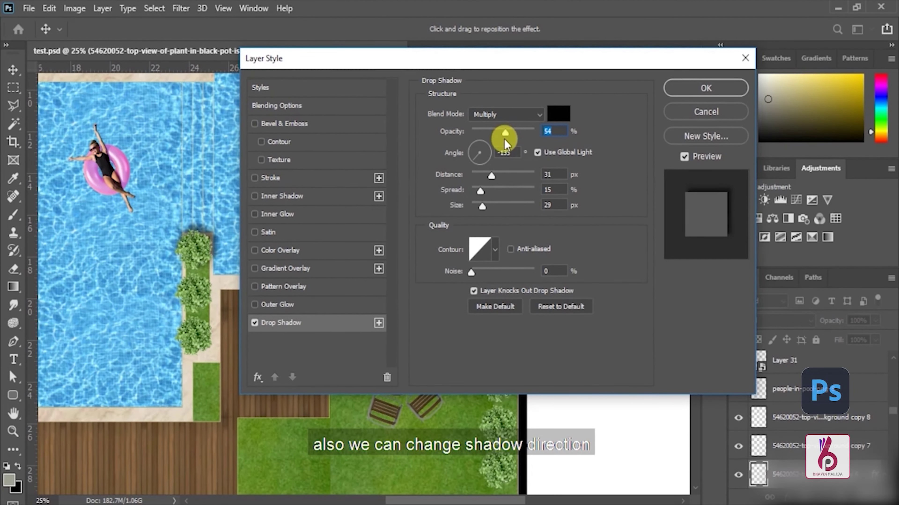
left_click(480, 144)
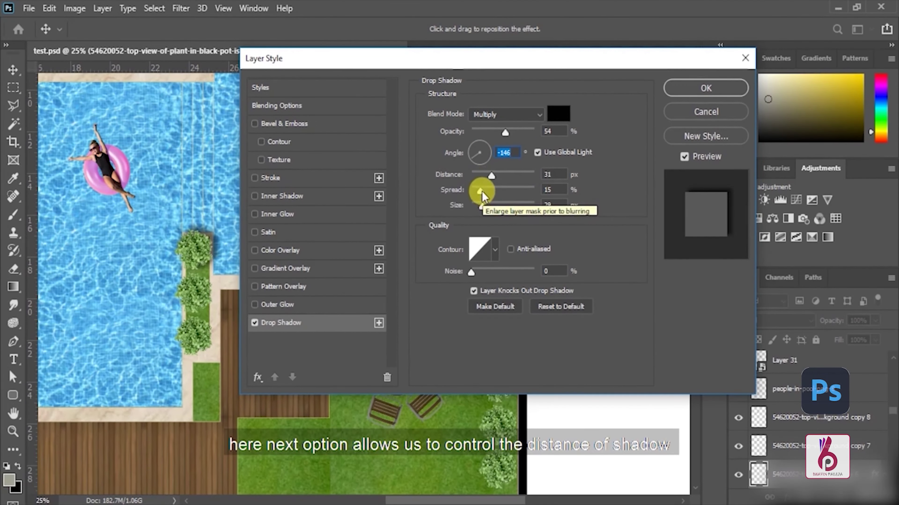
mouse_move(492, 176)
left_mouse_down()
mouse_move(476, 177)
mouse_move(511, 175)
mouse_move(483, 188)
left_mouse_up()
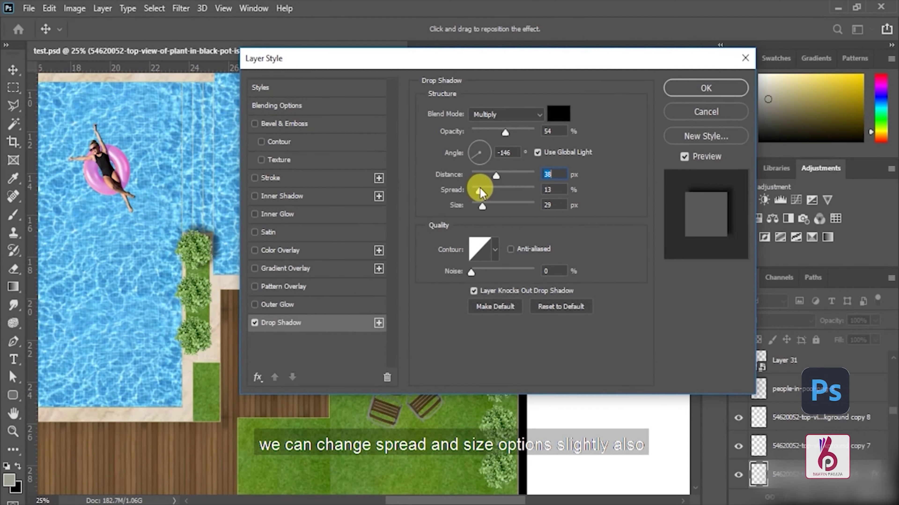
mouse_move(482, 207)
left_mouse_down()
mouse_move(527, 207)
mouse_move(483, 203)
left_mouse_up()
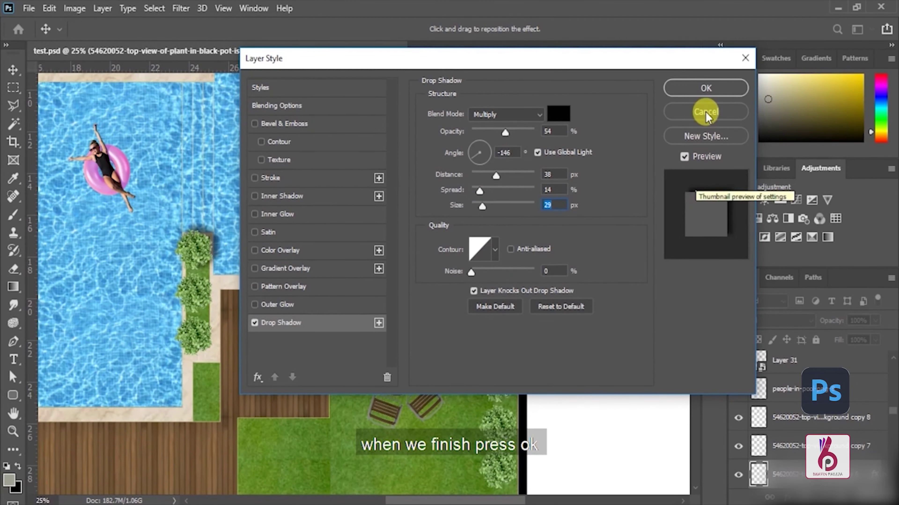
left_click(706, 90)
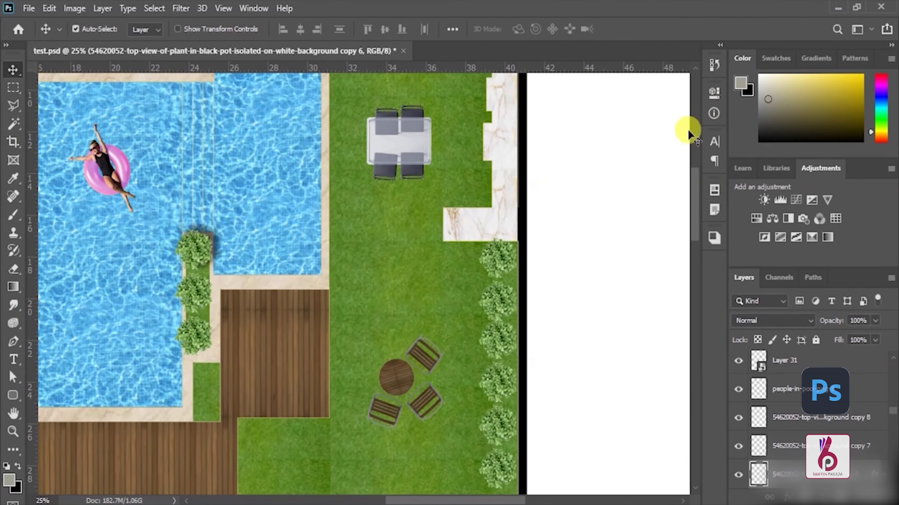
Copy the shadowed plant's layer style and paste it onto the Layer 33 copy 7 and copy 8 plants.
left_click(229, 278)
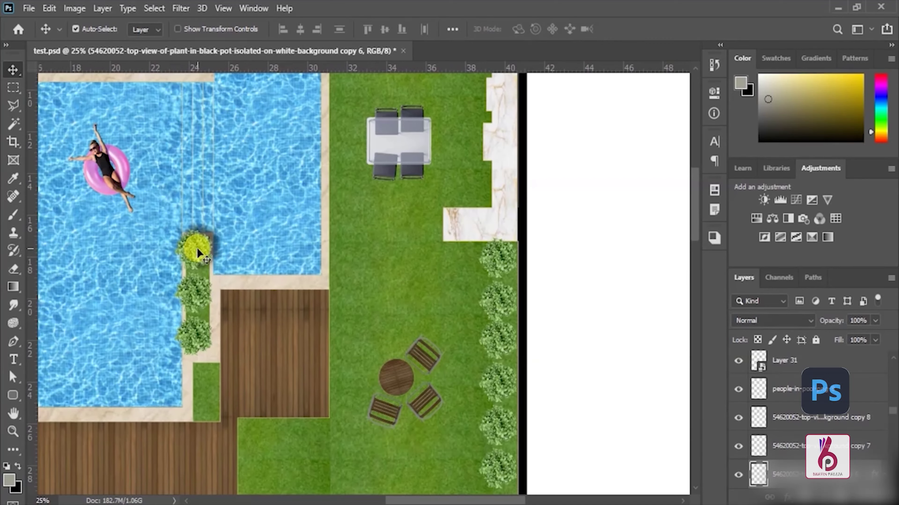
scroll(800, 468, "down", 2)
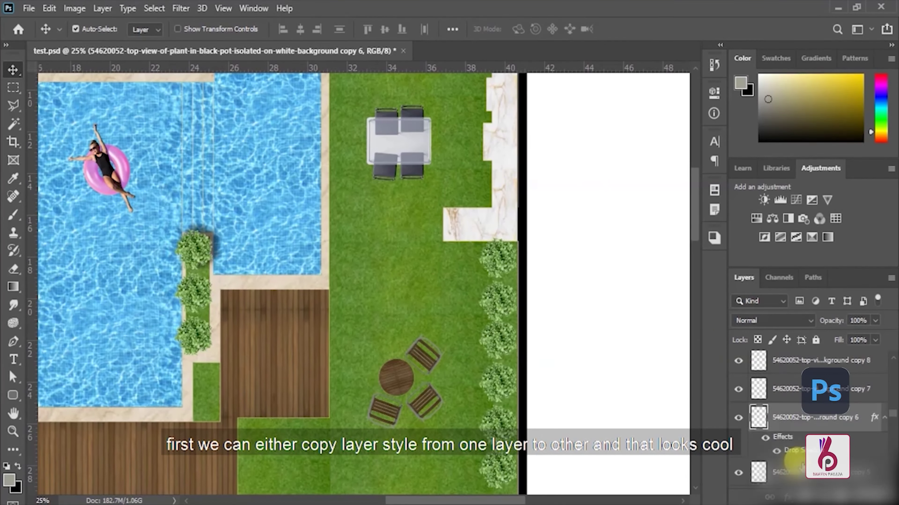
right_click(796, 419)
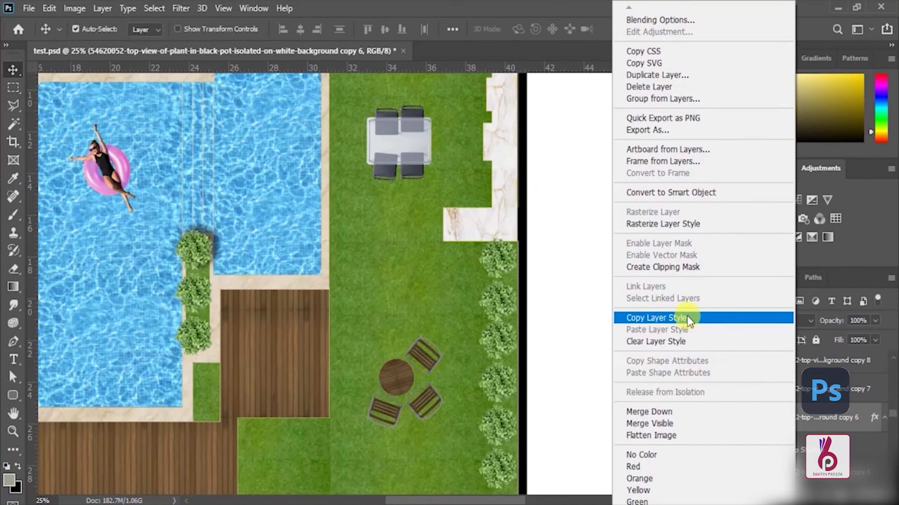
left_click(712, 317)
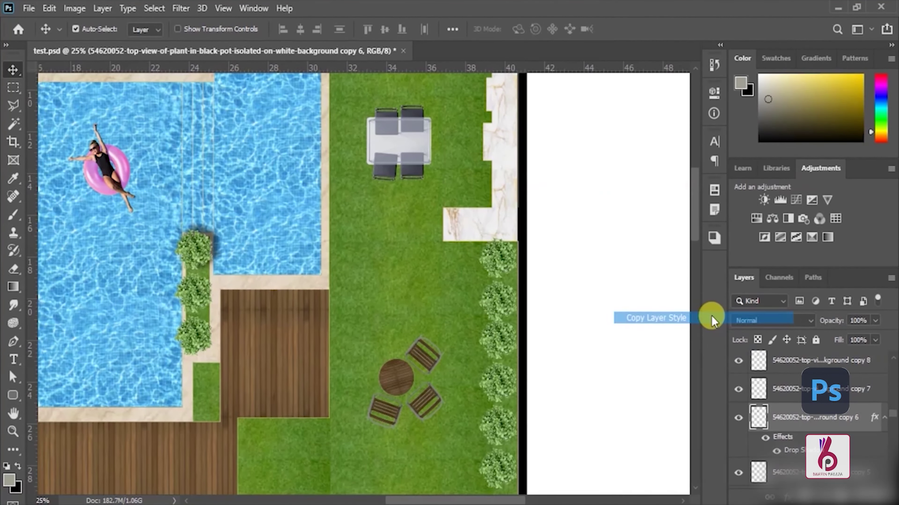
left_click(794, 390)
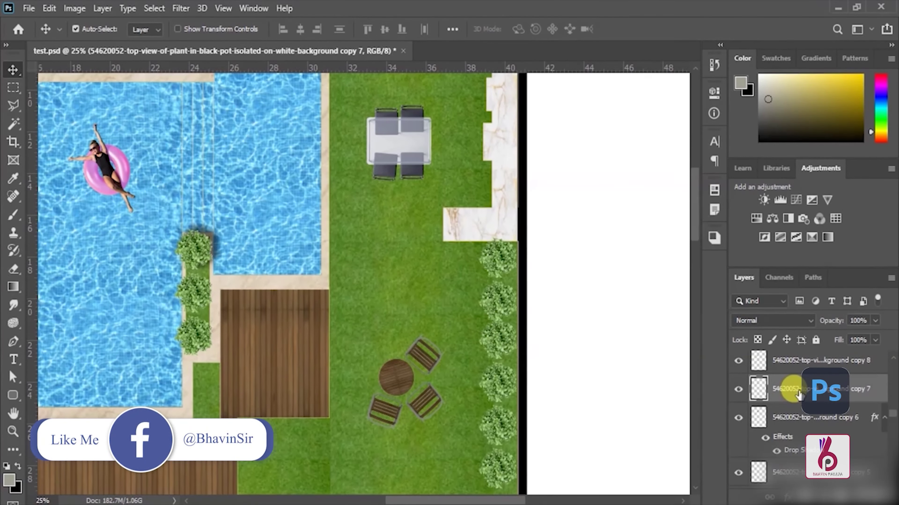
right_click(798, 394)
left_click(696, 332)
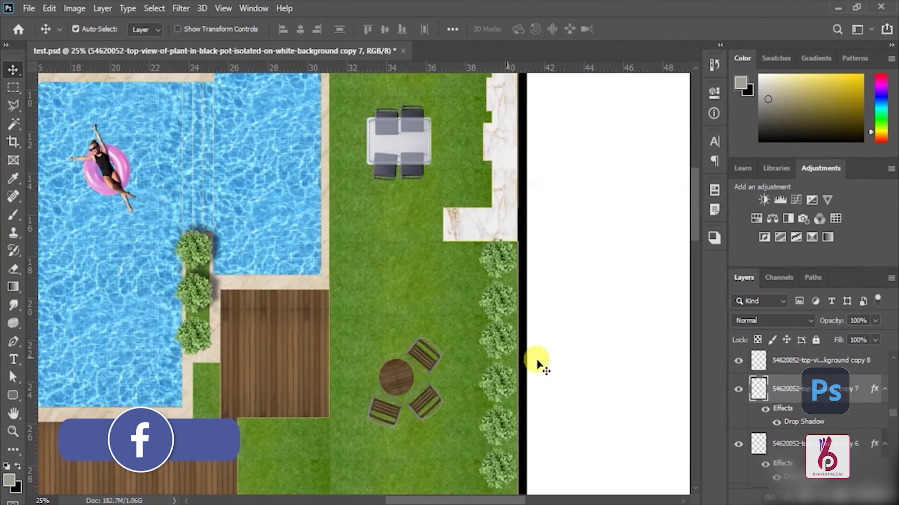
right_click(800, 361)
left_click(719, 330)
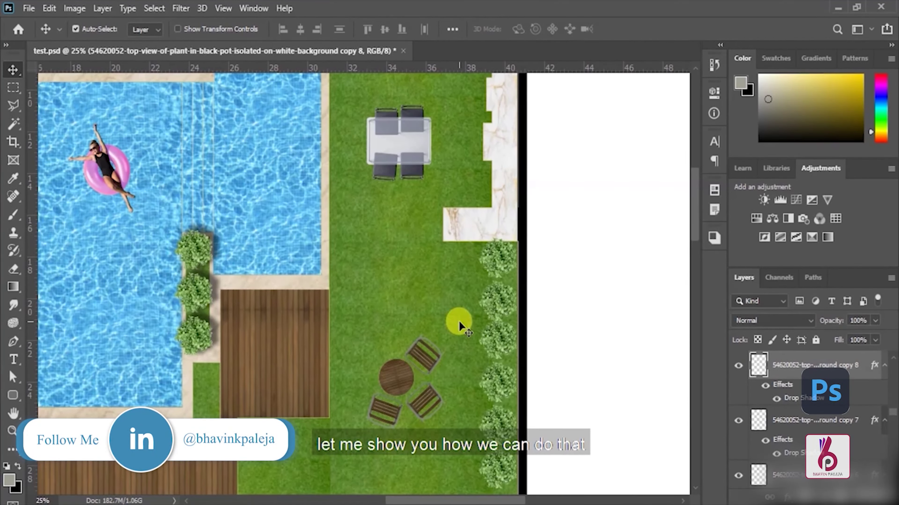
Zoom out to the whole plan and toggle the wall hatch and Layer 38 to identify them.
key("z")
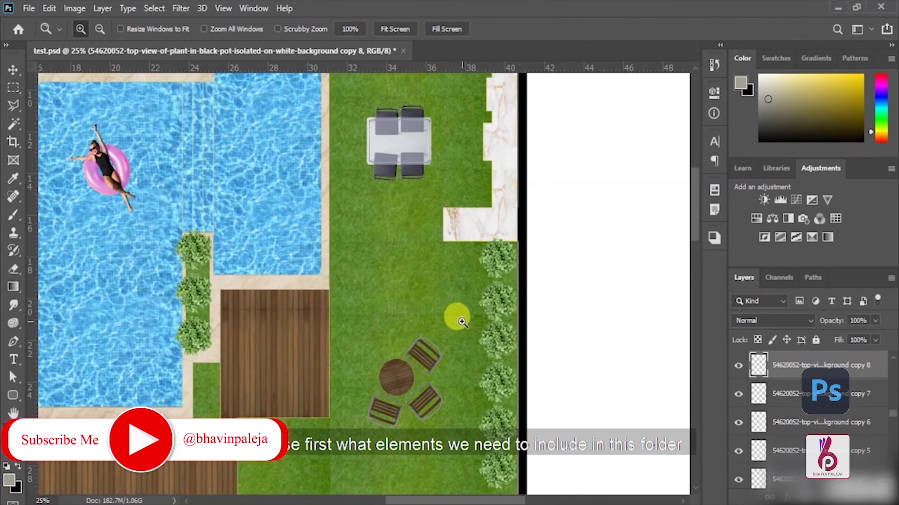
scroll(857, 428, "down", 5)
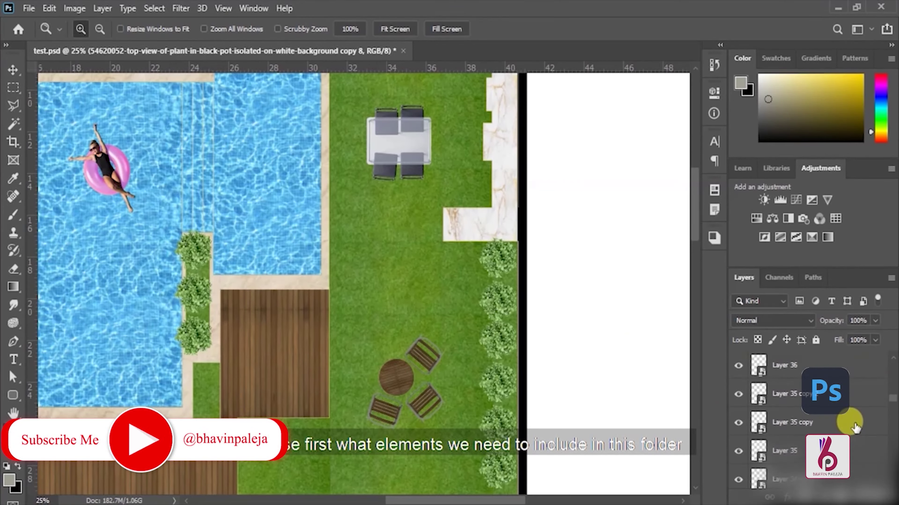
scroll(856, 428, "down", 3)
scroll(856, 428, "up", 5)
scroll(855, 429, "up", 3)
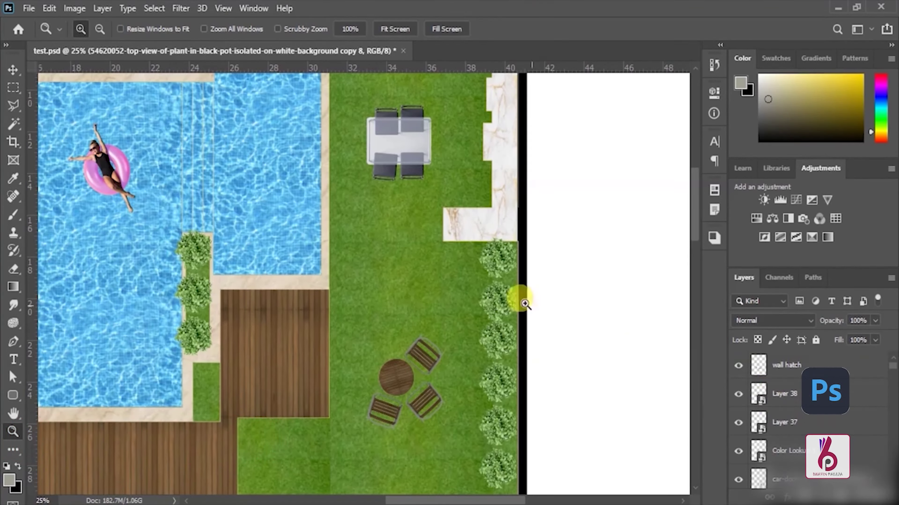
left_click(455, 285, "alt")
mouse_move(469, 378)
left_mouse_down()
mouse_move(486, 305)
mouse_move(497, 297)
left_mouse_up()
left_click(482, 297, "alt")
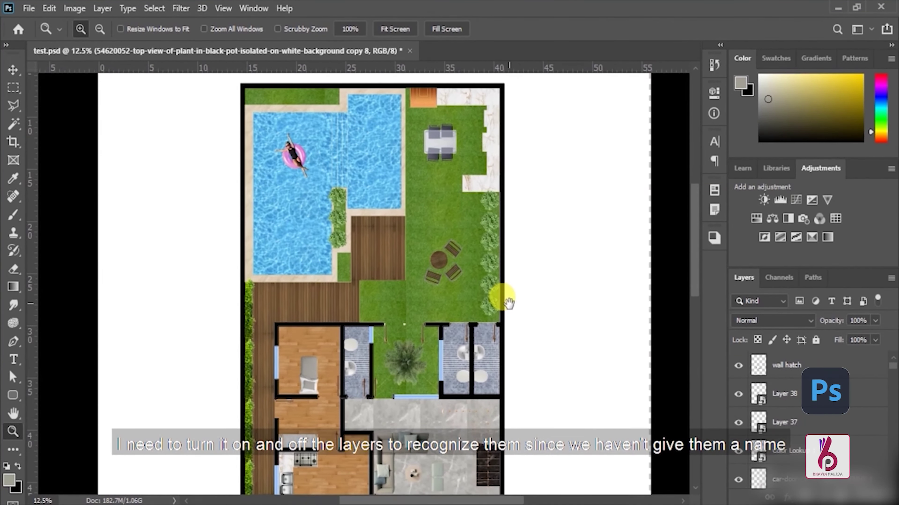
left_click(738, 365)
left_click(738, 365)
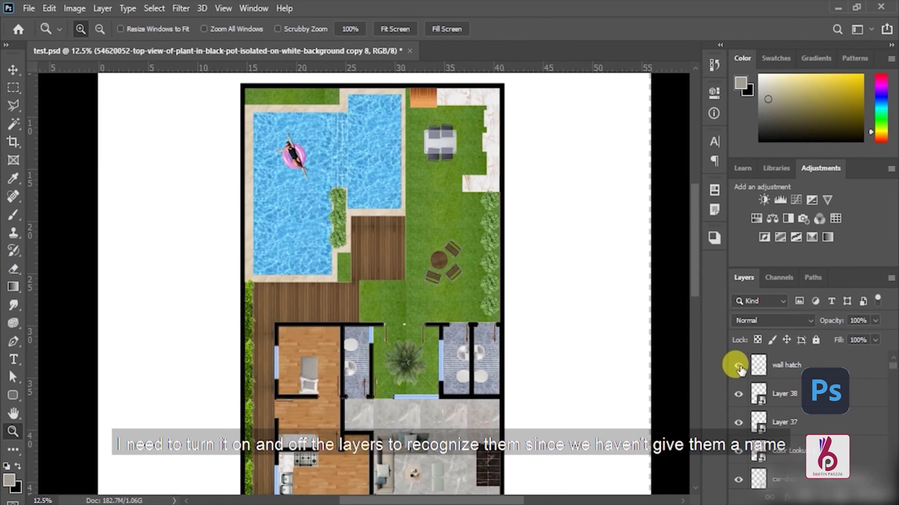
left_click(738, 394)
left_click(738, 394)
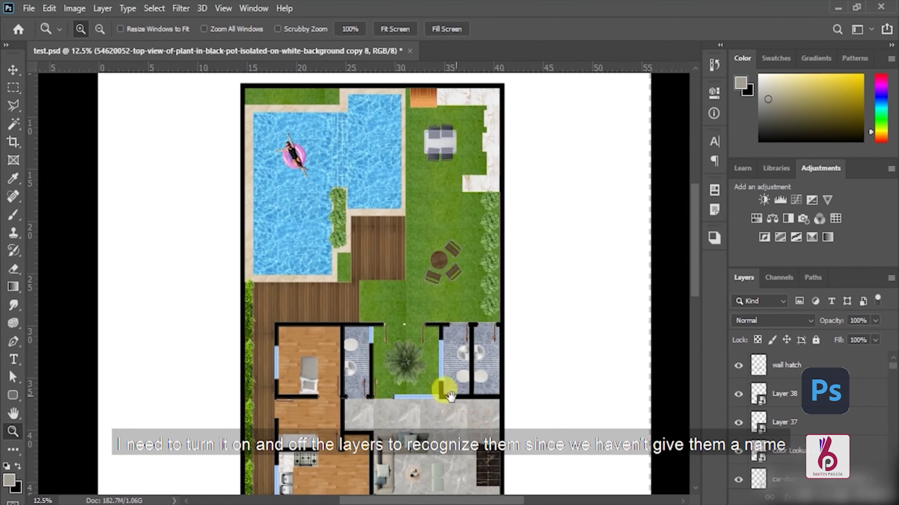
Identify the living-room furniture layer and rename it "sofa 1".
scroll(431, 337, "down", 5)
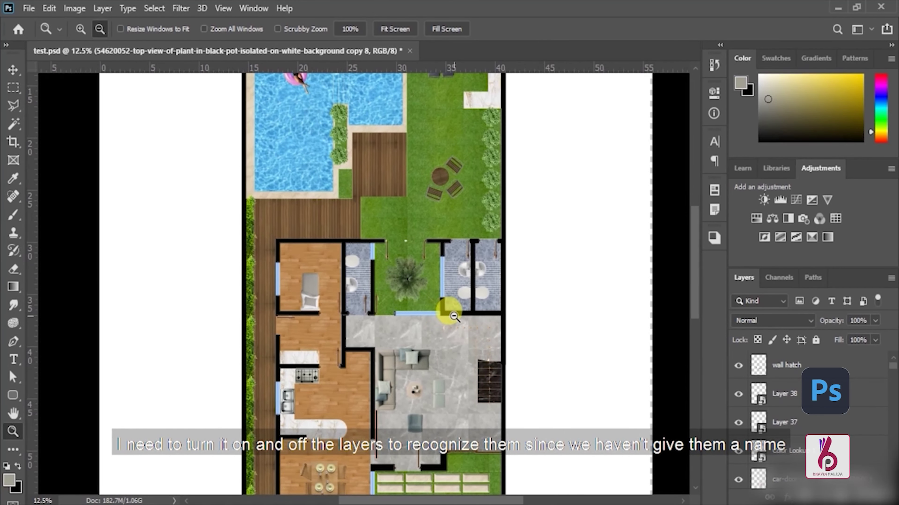
left_click(444, 319, "alt")
left_click(738, 400)
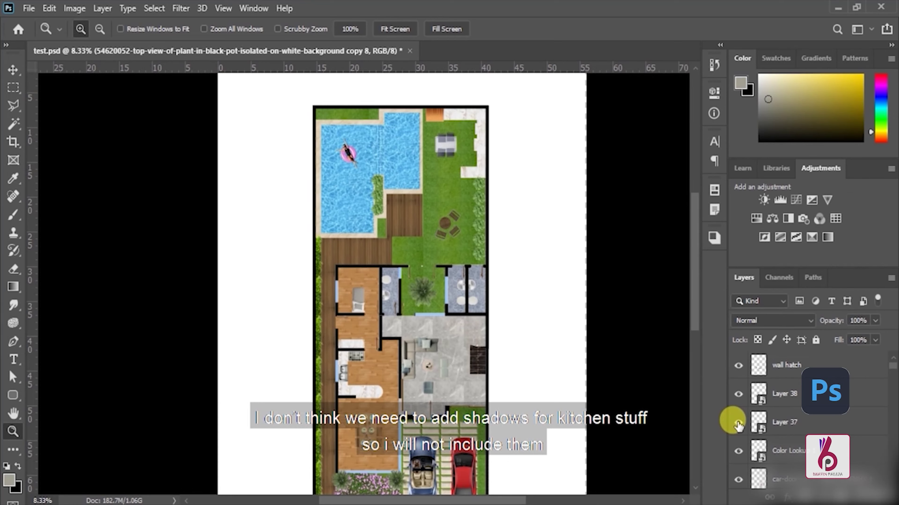
left_click(739, 452)
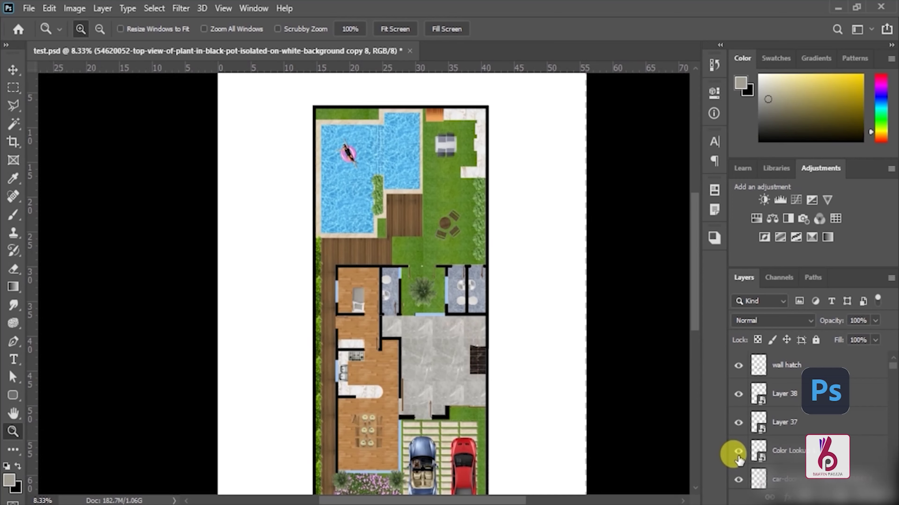
left_click(739, 455)
left_click(786, 449)
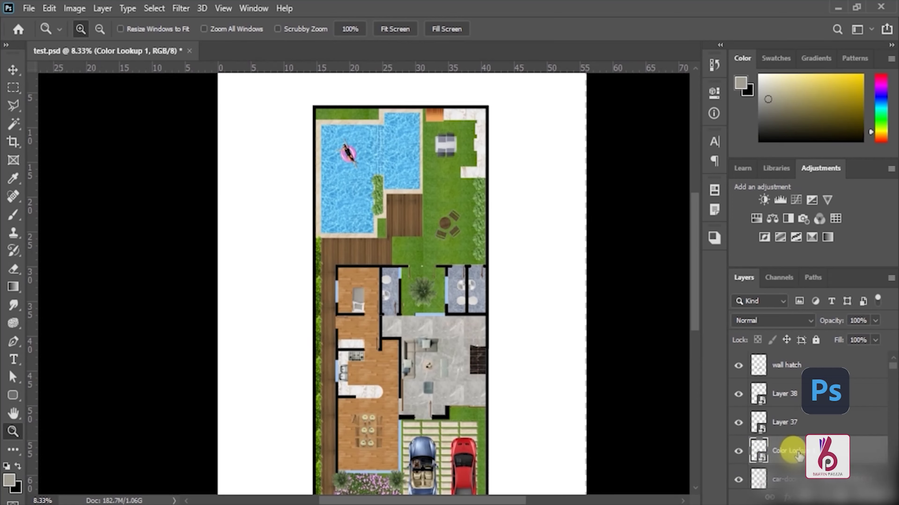
double_click(795, 451)
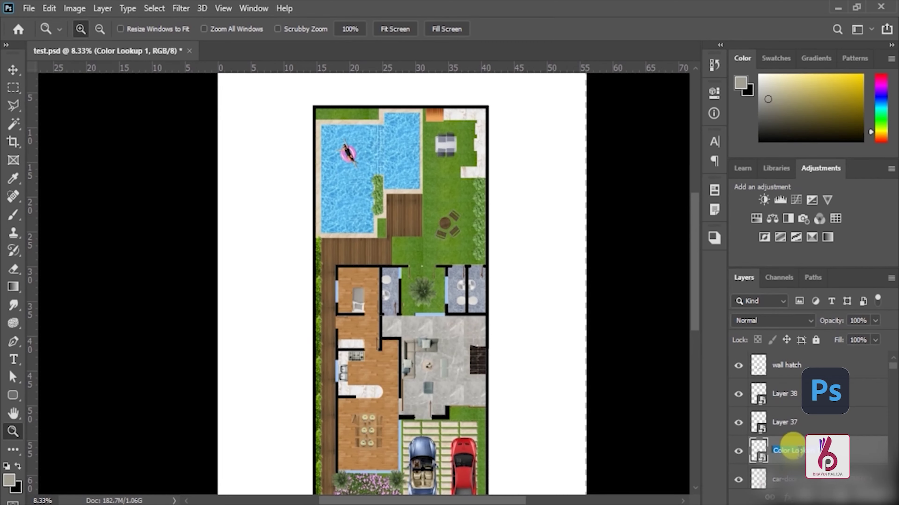
type("sofa")
key("Return")
Toggle the car and garden plant layers to see which objects they hold.
scroll(814, 423, "down", 3)
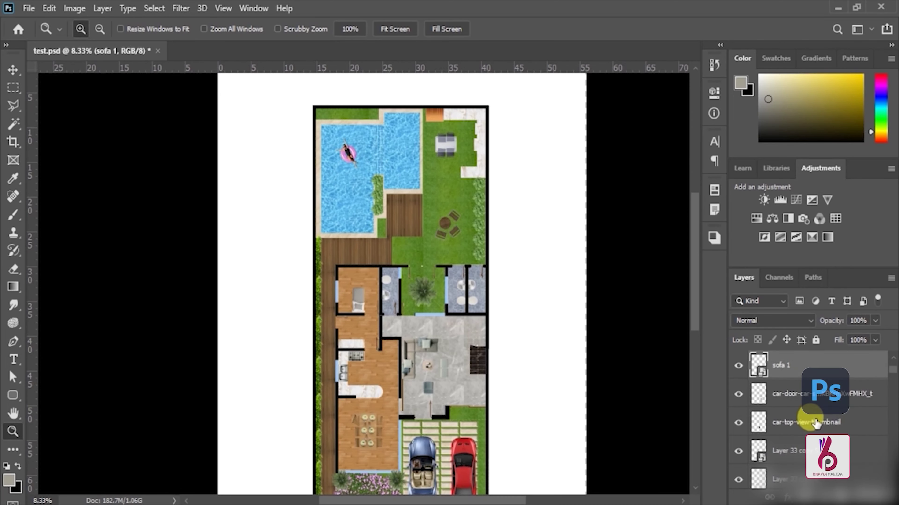
left_click(738, 394)
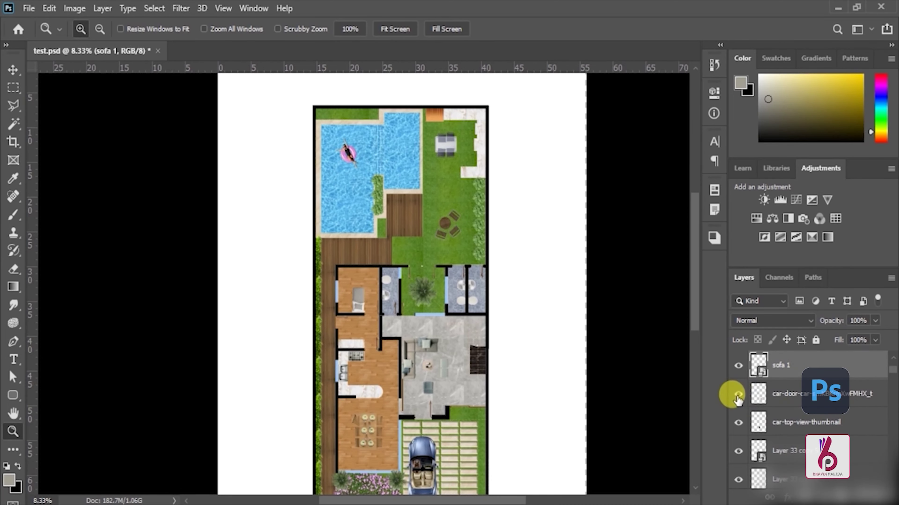
left_click(739, 423)
left_click(739, 422)
scroll(738, 423, "down", 2)
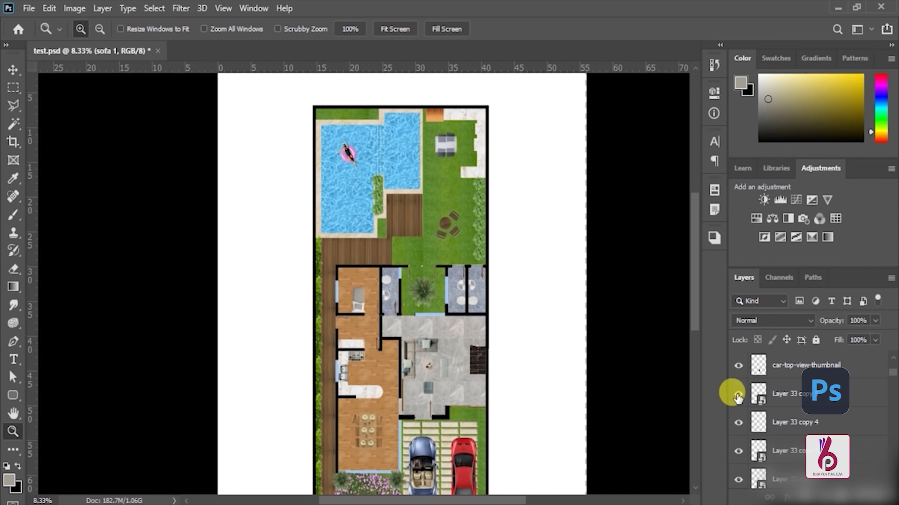
left_click(738, 394)
scroll(740, 397, "down", 2)
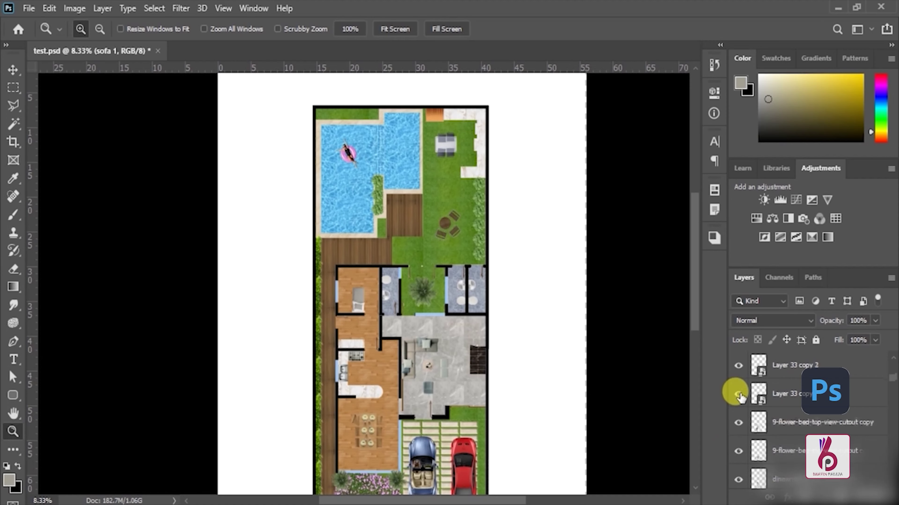
scroll(741, 398, "down", 1)
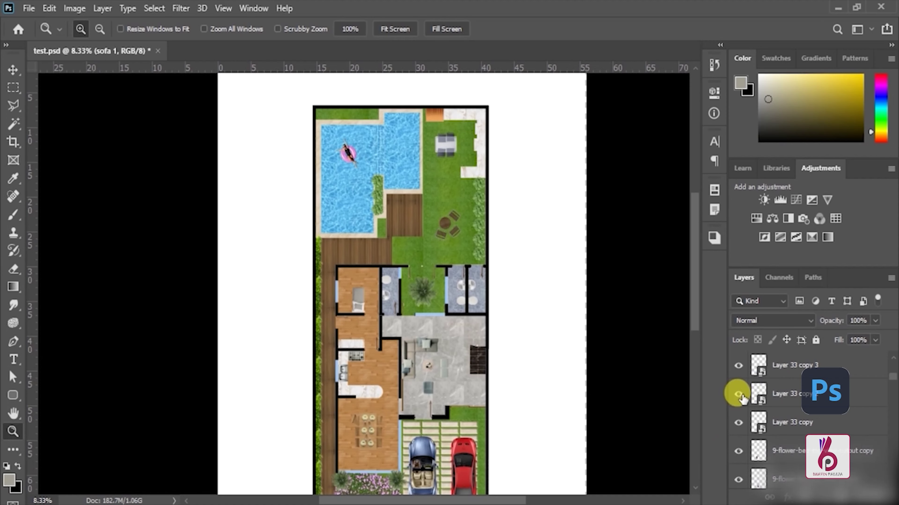
scroll(482, 357, "down", 1)
scroll(472, 331, "down", 1)
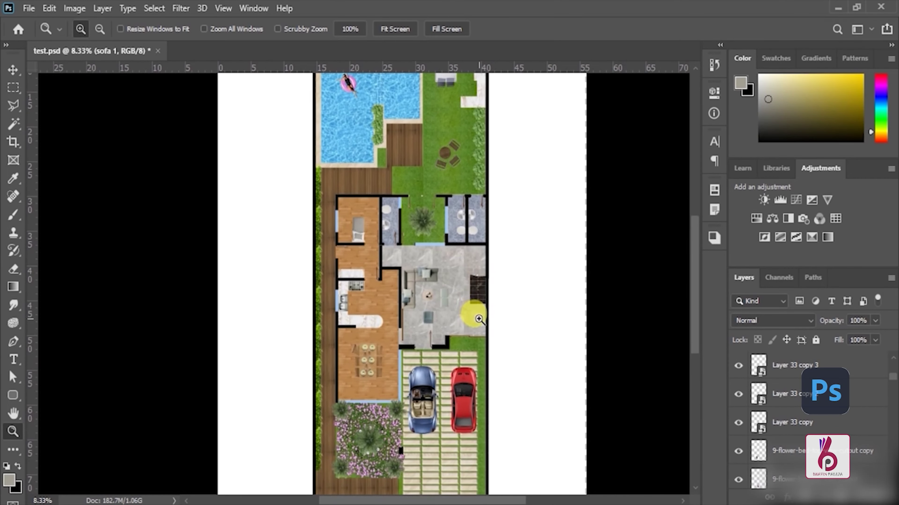
left_click(474, 315, "alt")
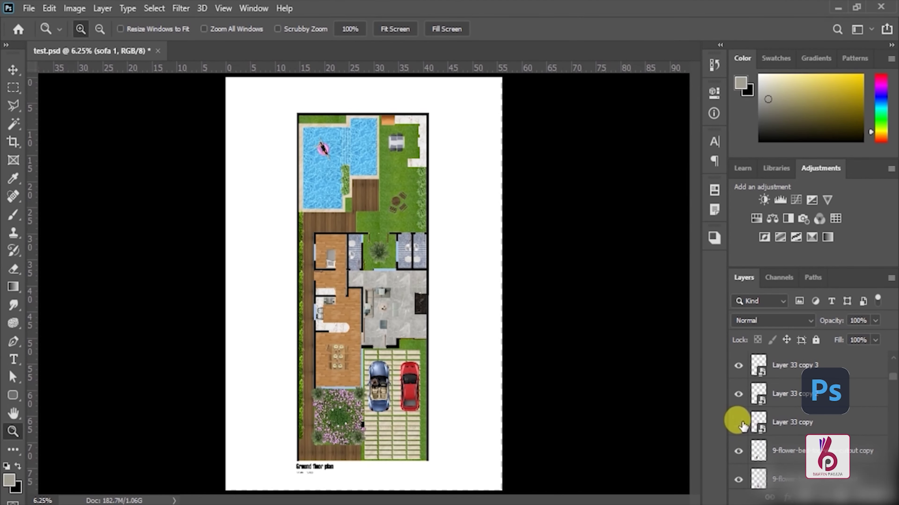
Locate the flower-bed trees layer, Layer 33 copy, and rename it "last one".
left_click(739, 451)
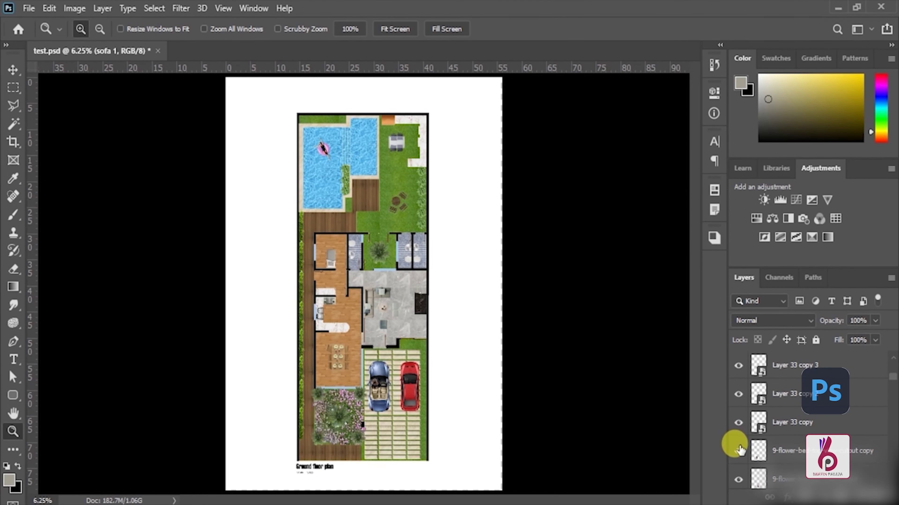
left_click(739, 394)
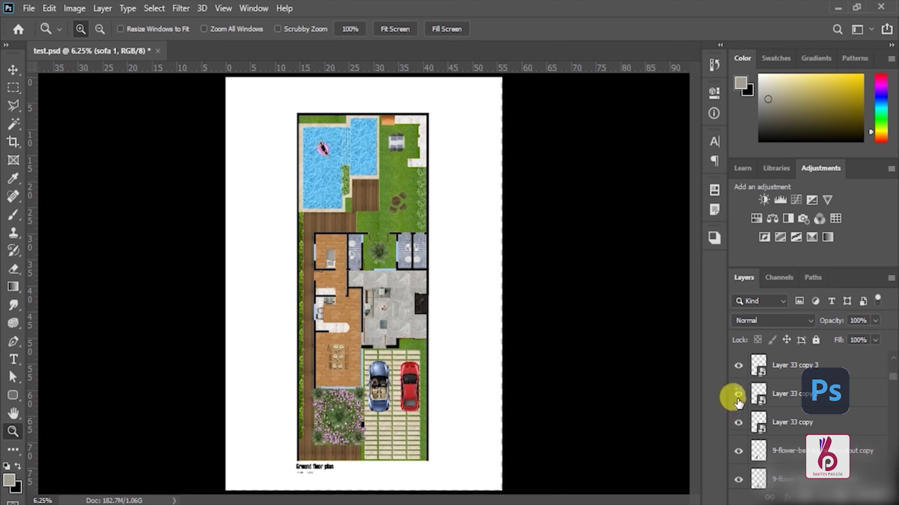
left_click(738, 367)
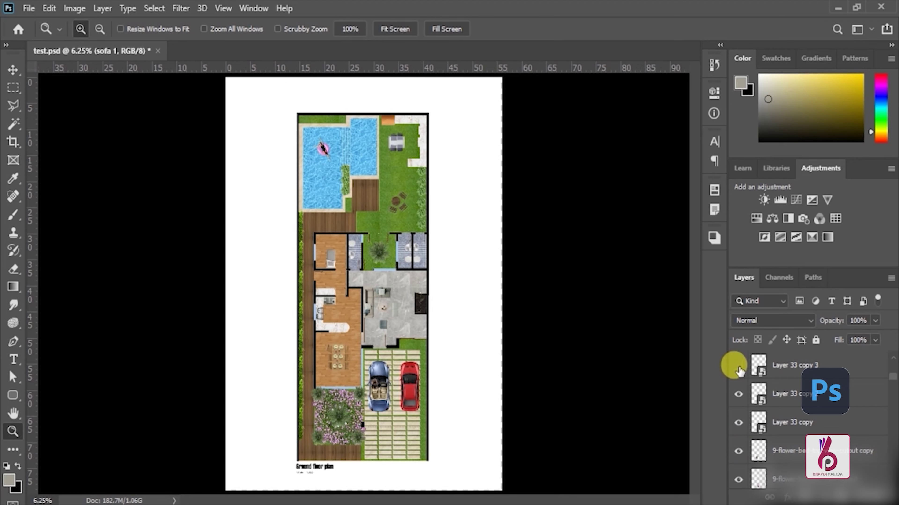
left_click(738, 422)
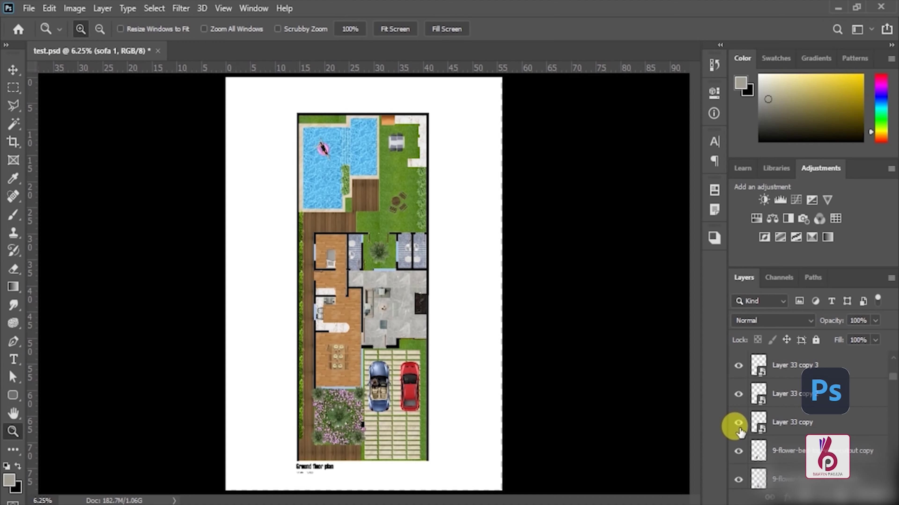
left_click(738, 451)
left_click(738, 422)
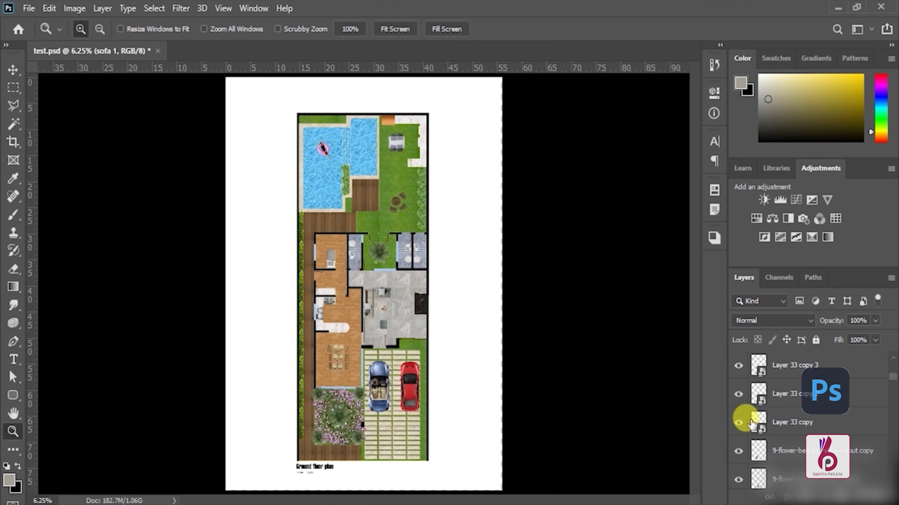
left_click(766, 426)
left_click(738, 422)
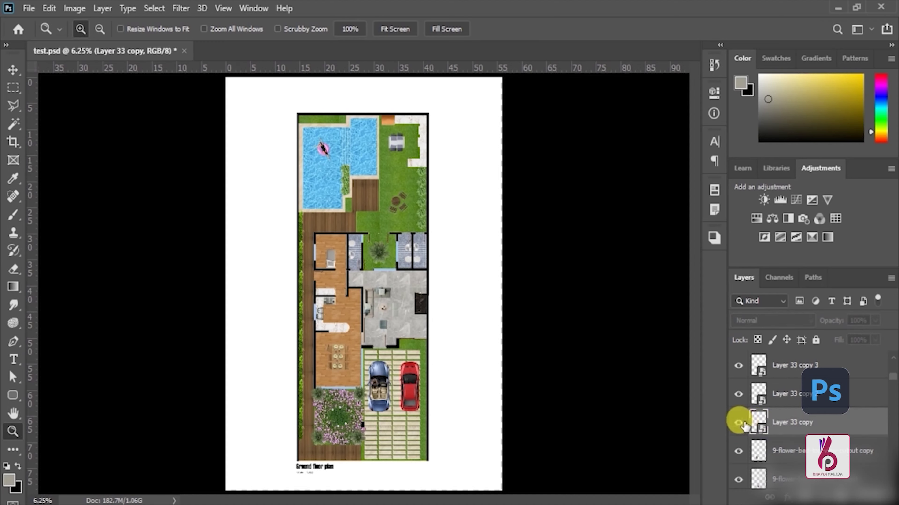
double_click(796, 423)
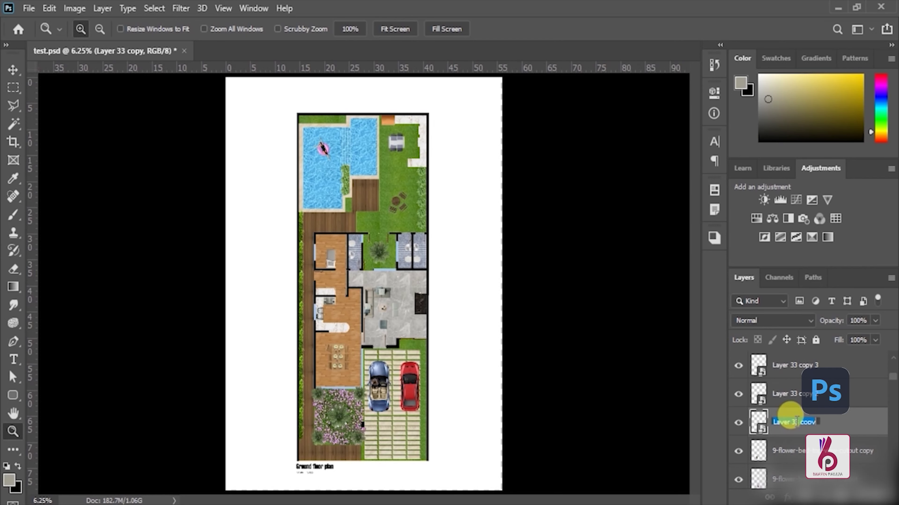
type("last one")
key("Return")
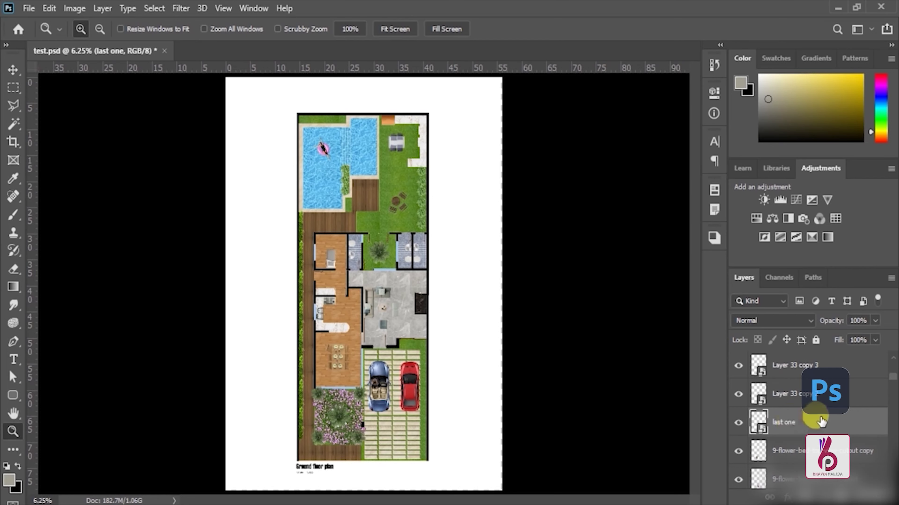
Restore the Layer 33 copy name and undo its accidental move below the flower-bed copy.
scroll(819, 418, "down", 3)
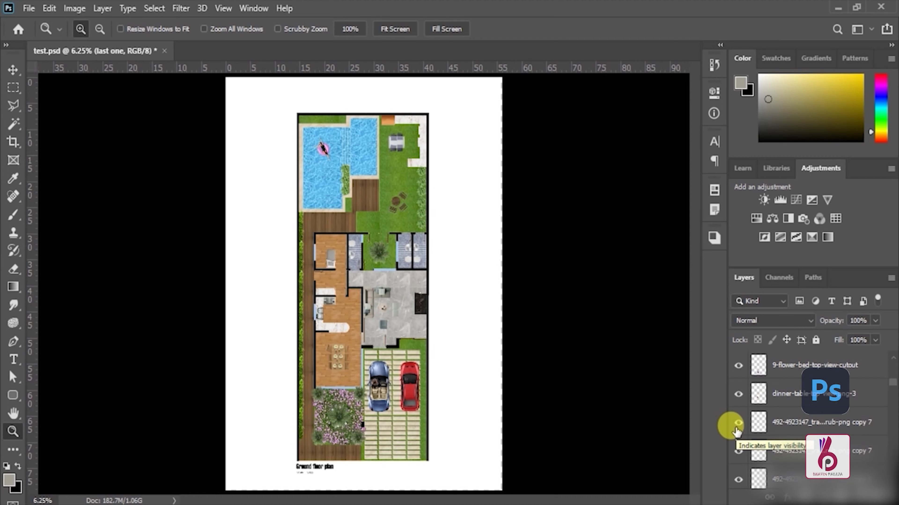
scroll(752, 424, "up", 3)
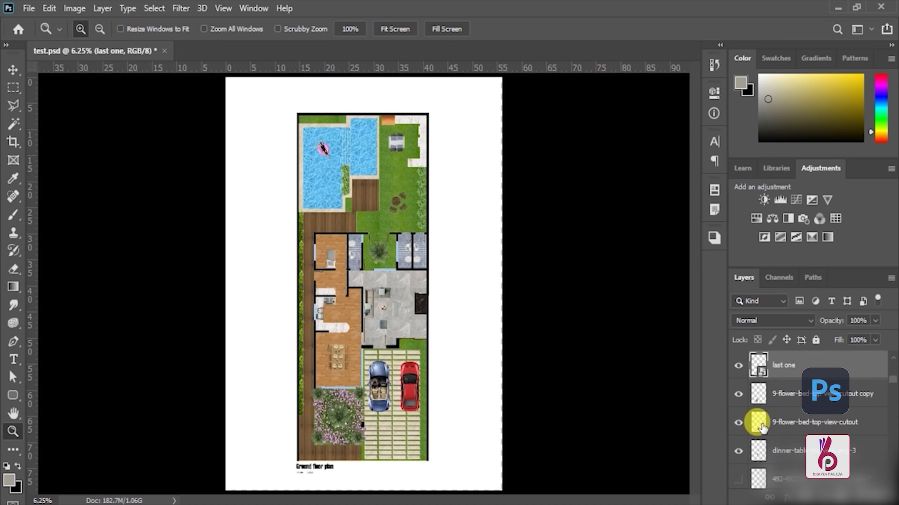
key("ctrl+z")
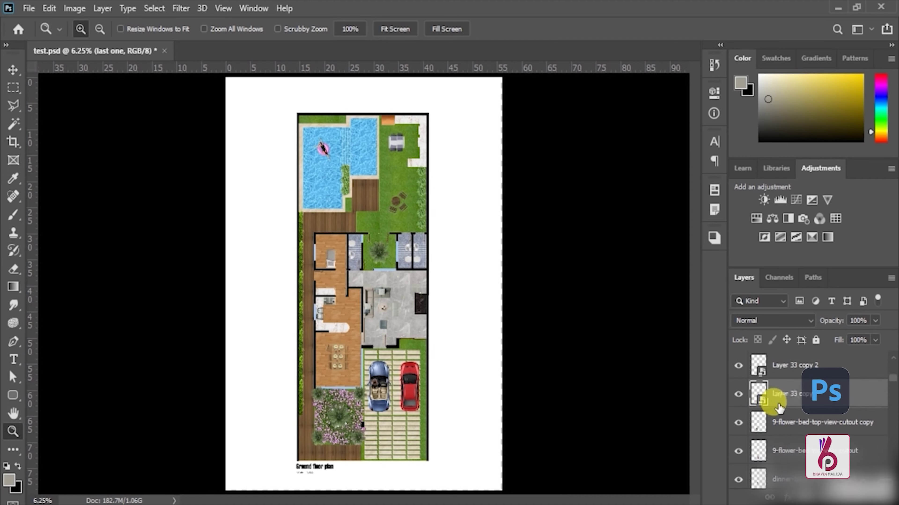
left_click_drag(778, 411, 737, 423)
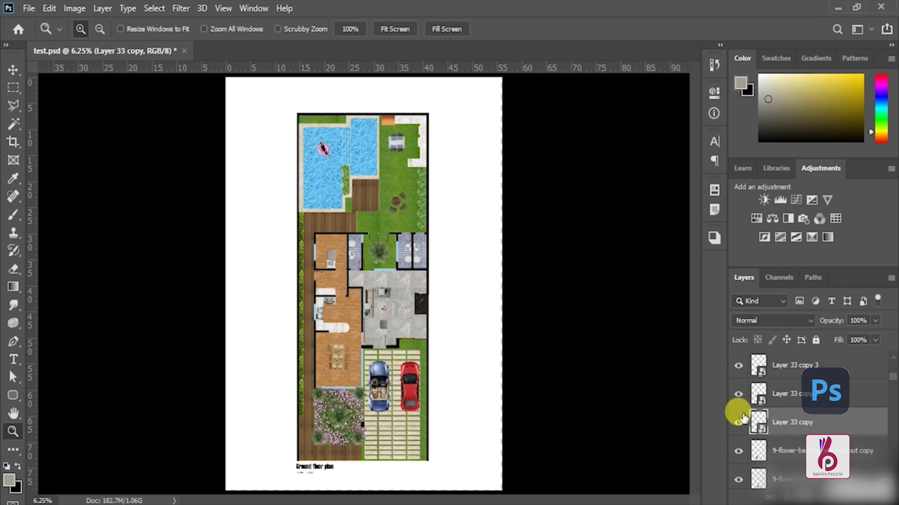
key("ctrl+z")
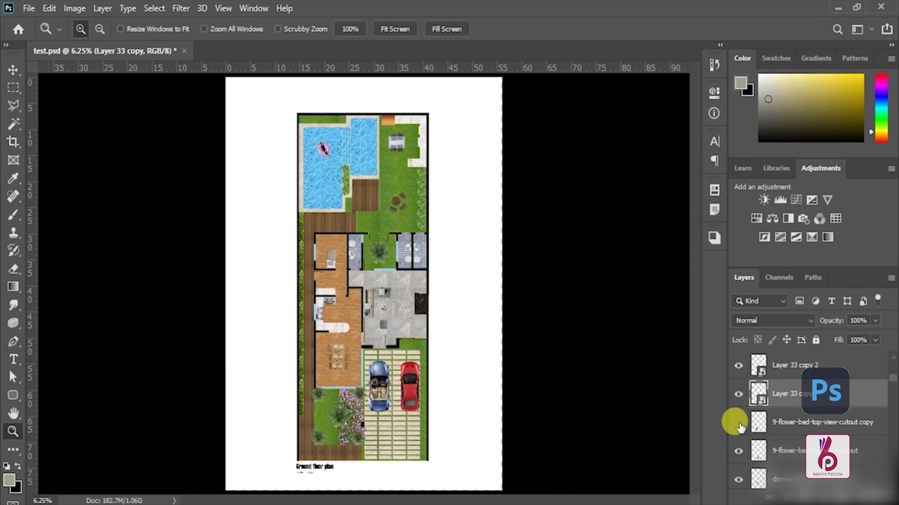
Toggle the flower-bed, dining table and copy 5 shrub layers' visibility to identify them.
left_click(738, 423)
left_click(740, 452)
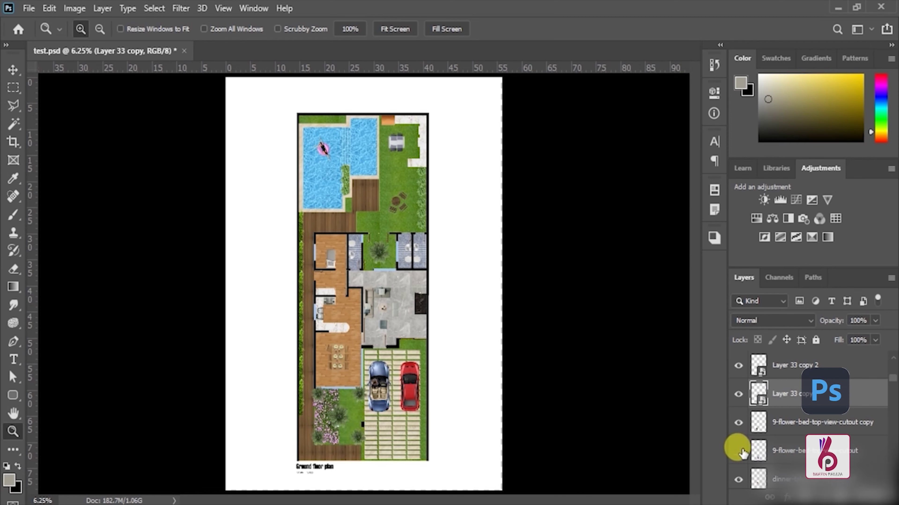
scroll(739, 439, "down", 2)
left_click(738, 422)
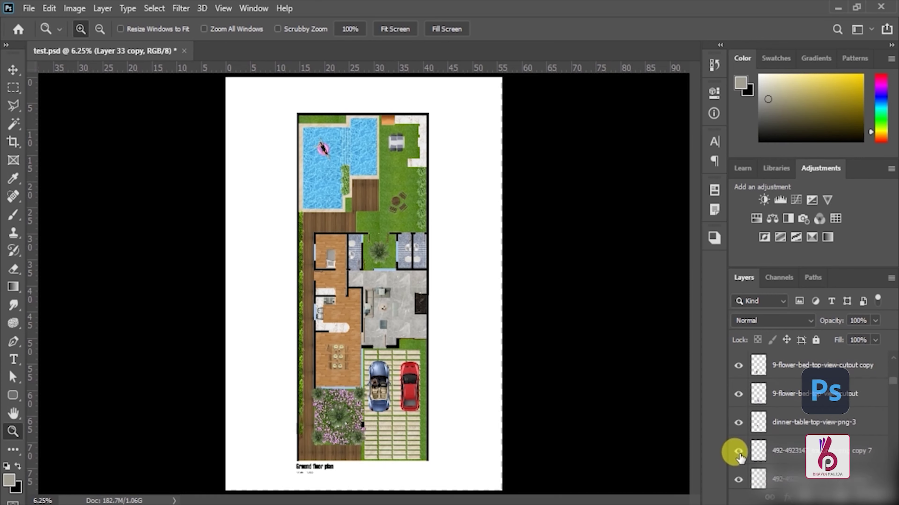
scroll(739, 456, "down", 1)
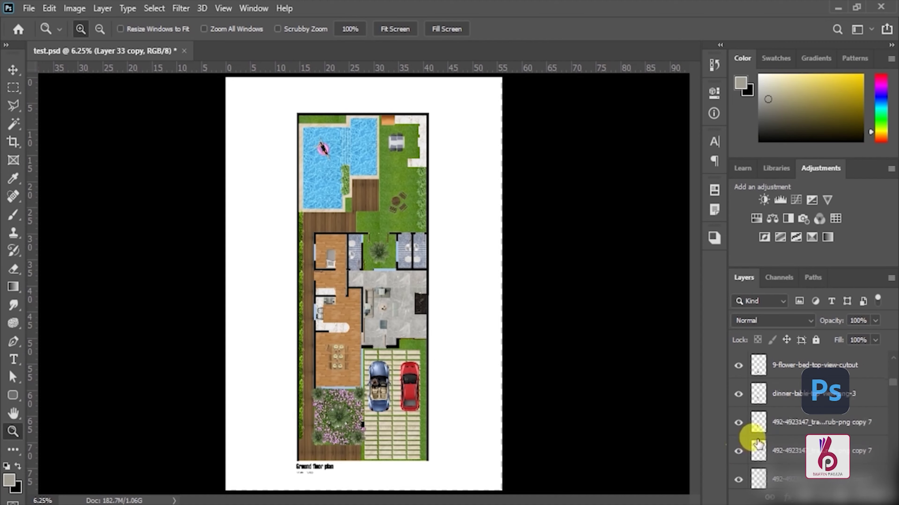
scroll(741, 453, "down", 2)
left_click(741, 452)
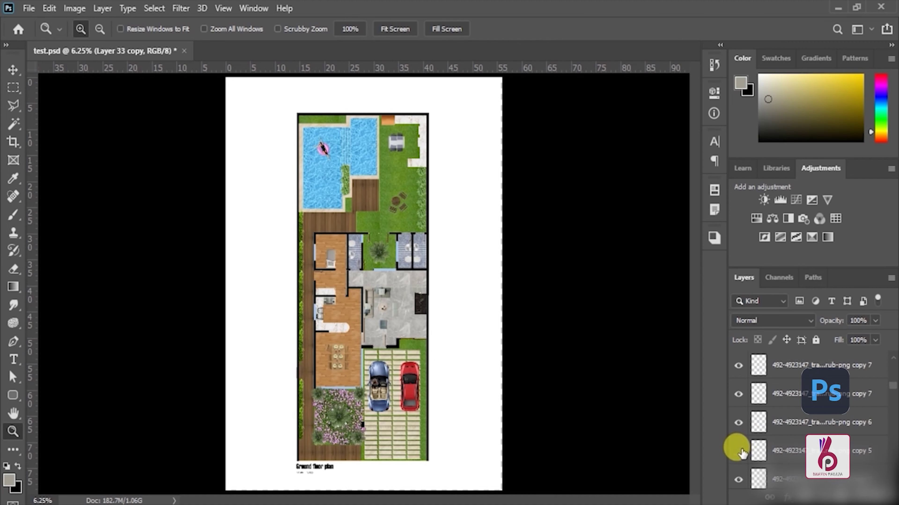
Toggle Layer 35 copy's visibility, then scroll further down the Layers panel.
scroll(739, 455, "down", 3)
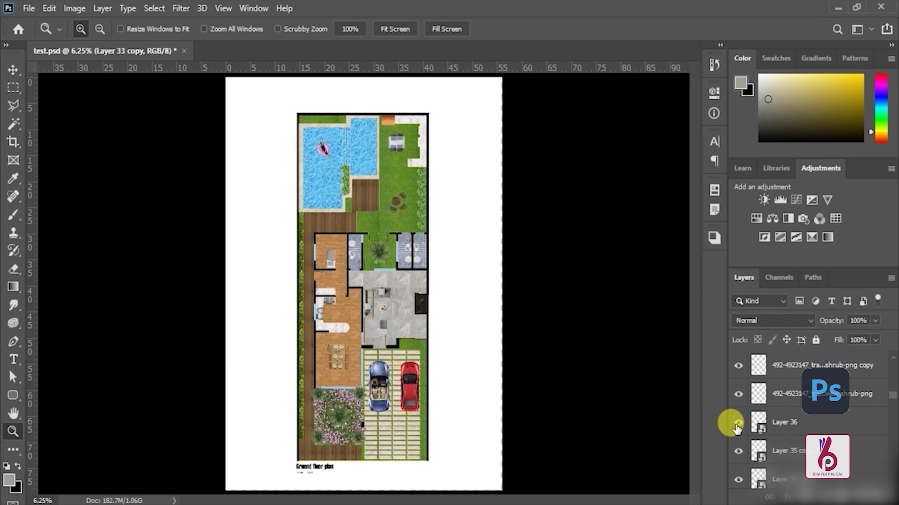
left_click(738, 453)
scroll(739, 455, "down", 2)
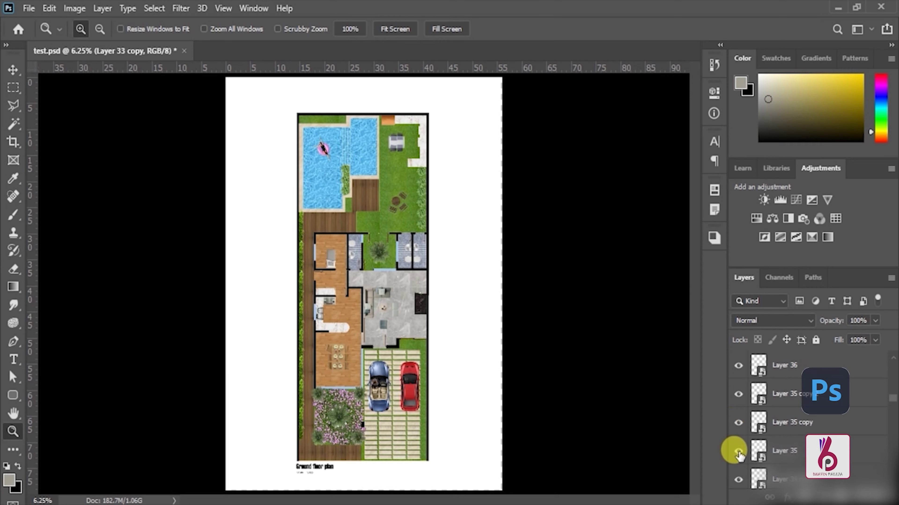
scroll(740, 455, "down", 3)
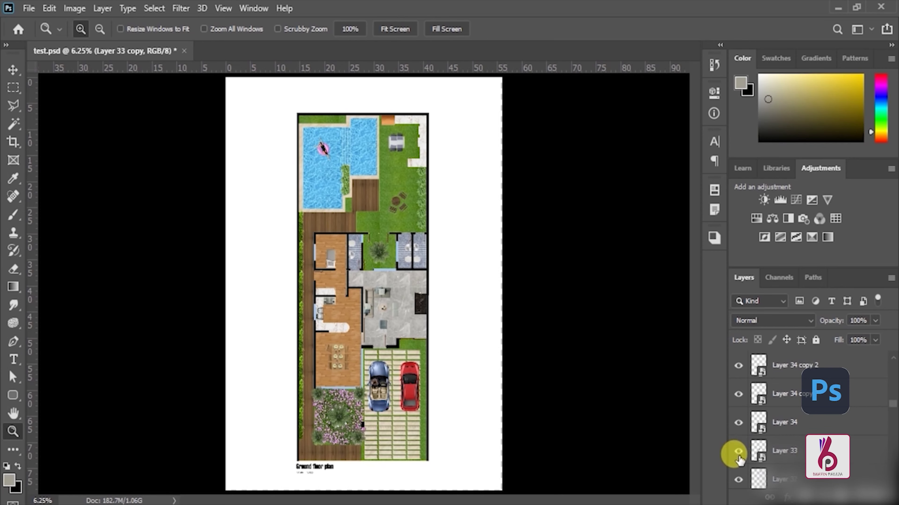
scroll(739, 460, "down", 2)
scroll(739, 458, "down", 2)
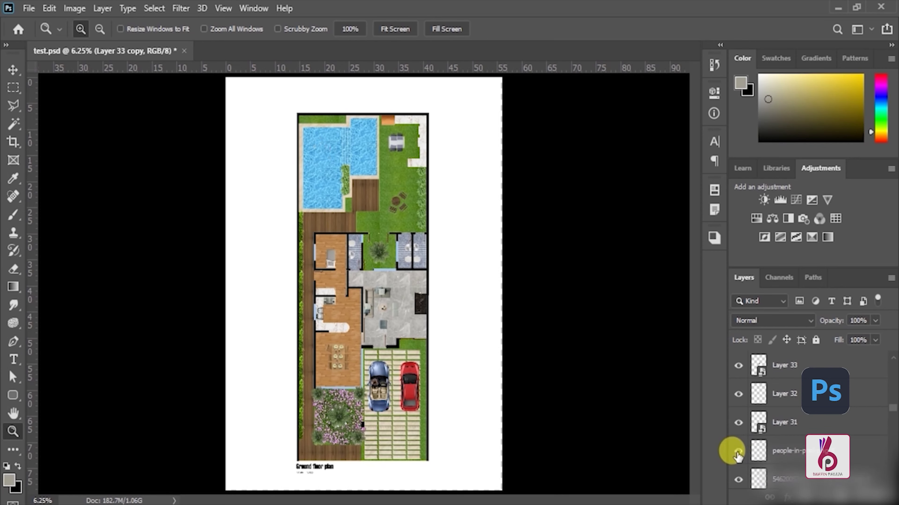
scroll(738, 456, "down", 2)
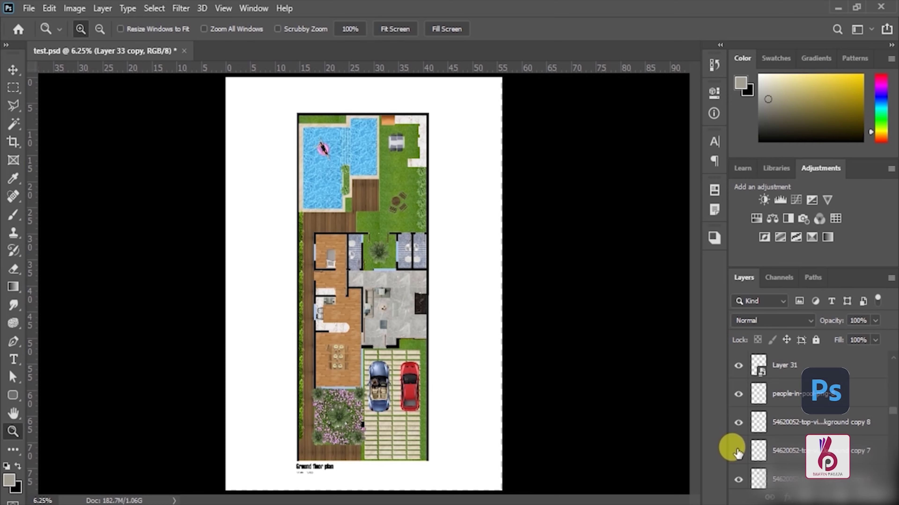
scroll(738, 455, "down", 1)
scroll(738, 454, "down", 1)
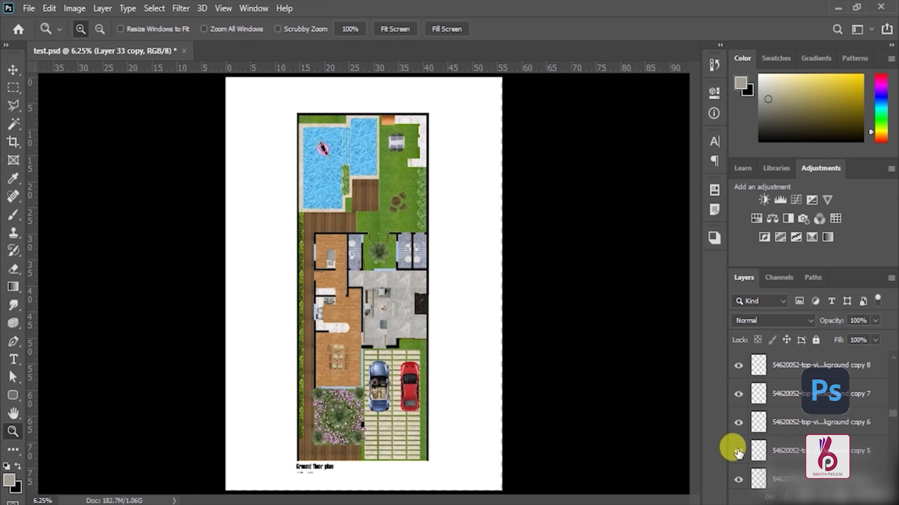
scroll(738, 454, "down", 2)
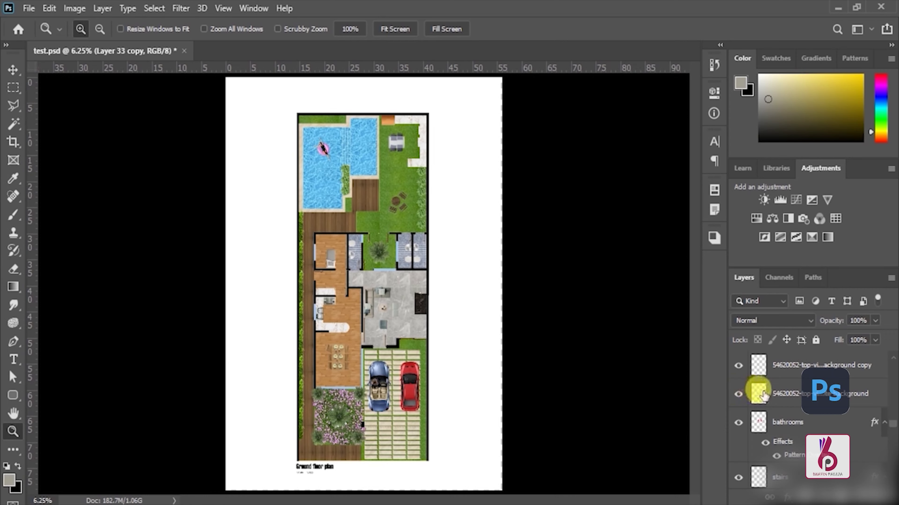
Rename the bottom plant-pot background layer to "last one".
left_click(805, 399)
double_click(808, 401)
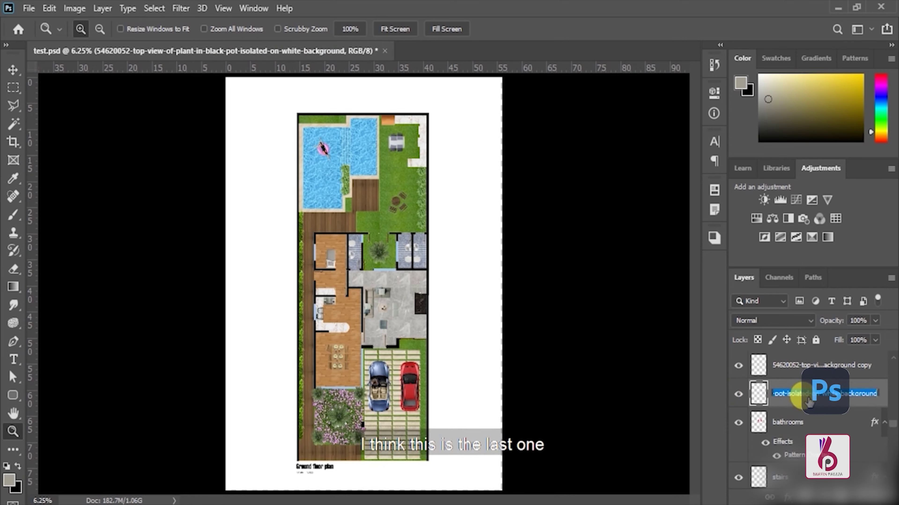
type("lat o")
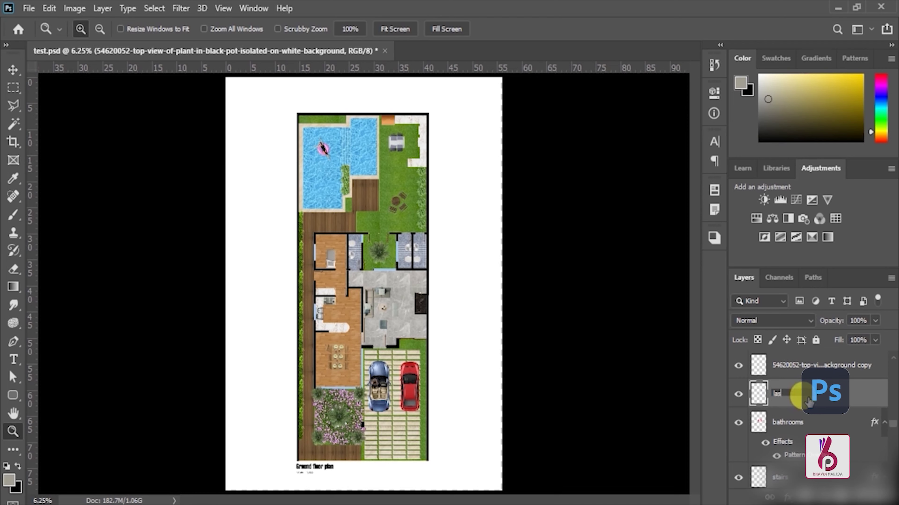
type("t one")
key("Return")
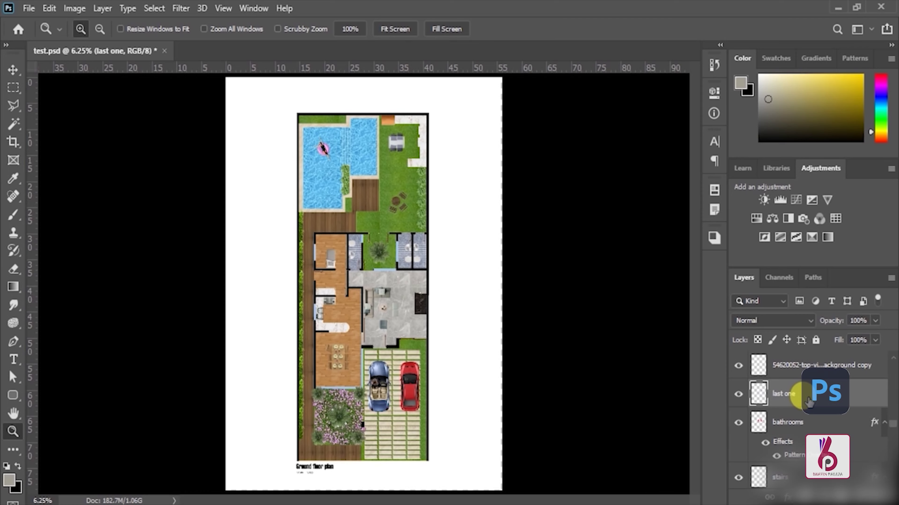
Select all layers from sofa 1 down through "last one".
scroll(813, 411, "down", 3)
scroll(814, 411, "down", 3)
scroll(816, 410, "down", 3)
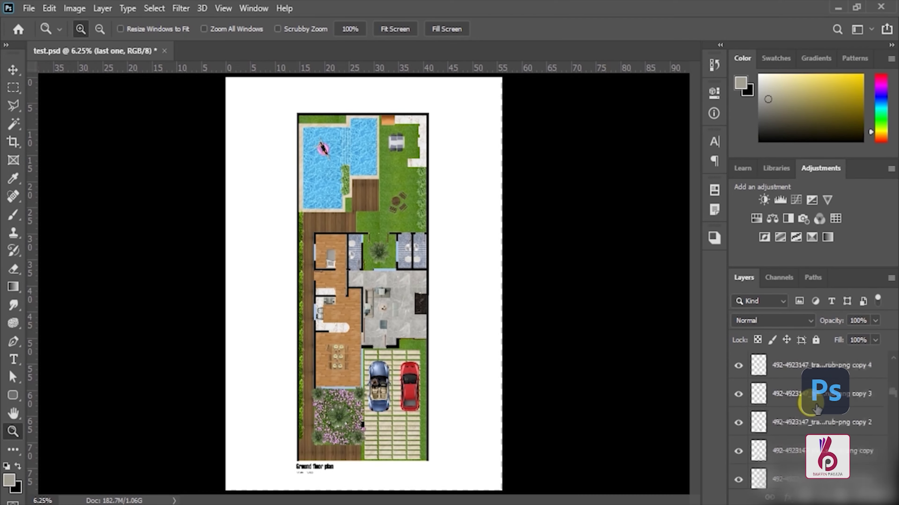
scroll(816, 409, "down", 3)
scroll(816, 410, "down", 3)
scroll(816, 410, "down", 3)
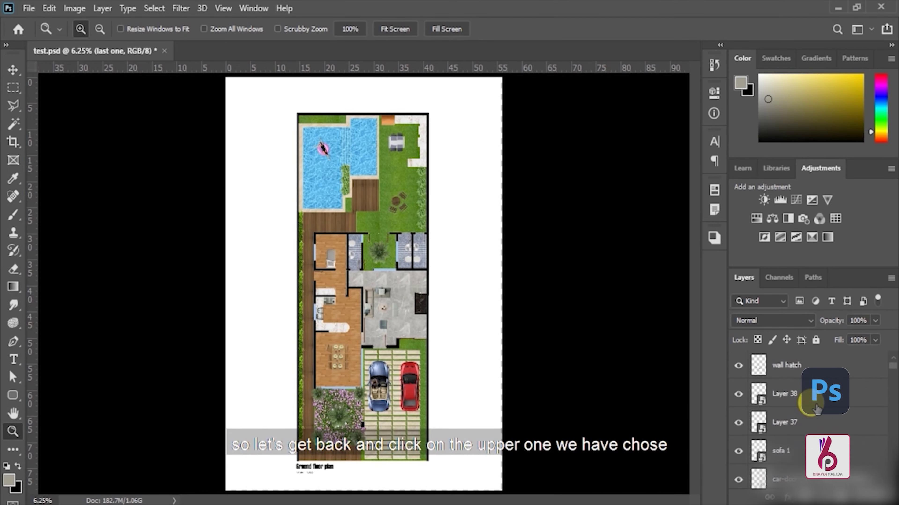
left_click(810, 449)
scroll(814, 430, "down", 3)
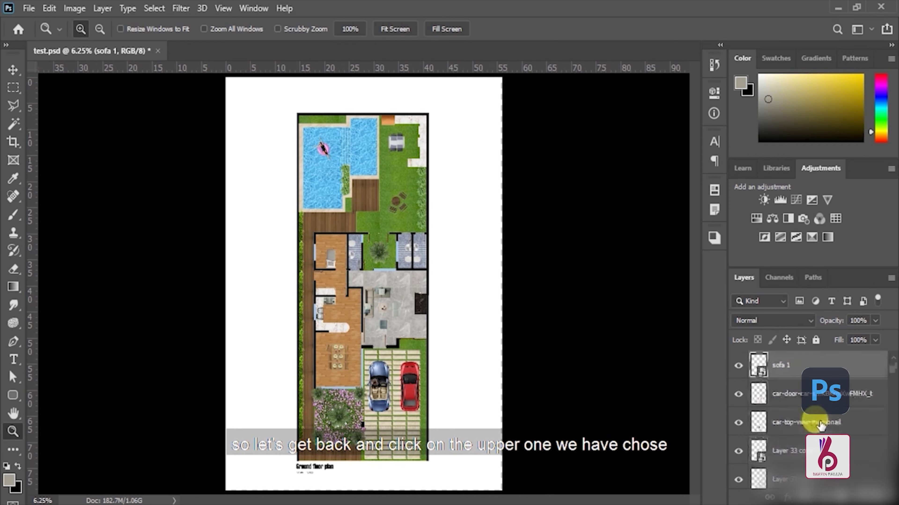
scroll(819, 426, "down", 3)
scroll(820, 425, "down", 3)
scroll(820, 426, "down", 3)
scroll(820, 426, "down", 3)
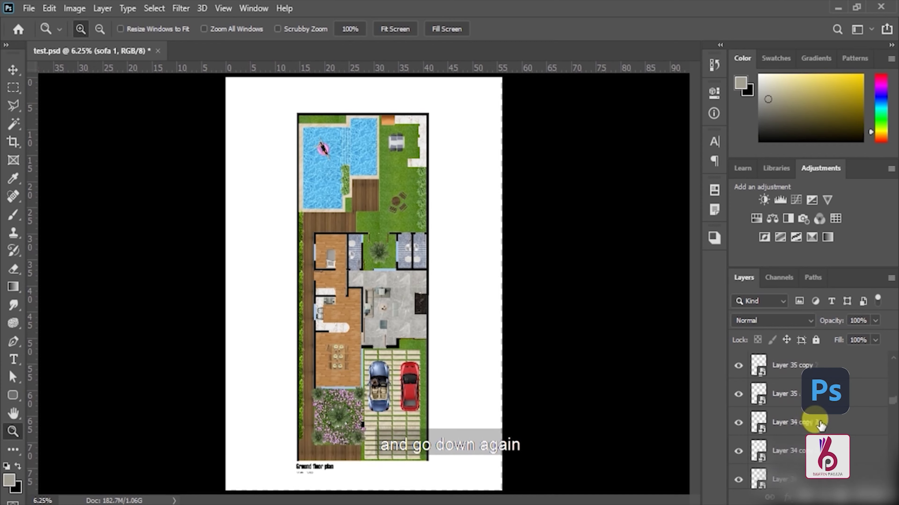
scroll(820, 426, "down", 3)
scroll(820, 426, "down", 3)
scroll(817, 418, "down", 3)
scroll(813, 411, "down", 2)
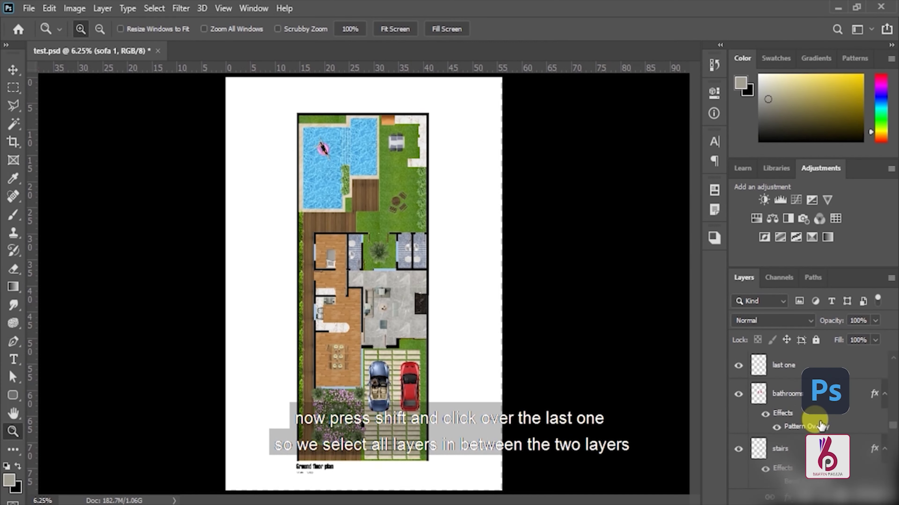
left_click(799, 366, "shift")
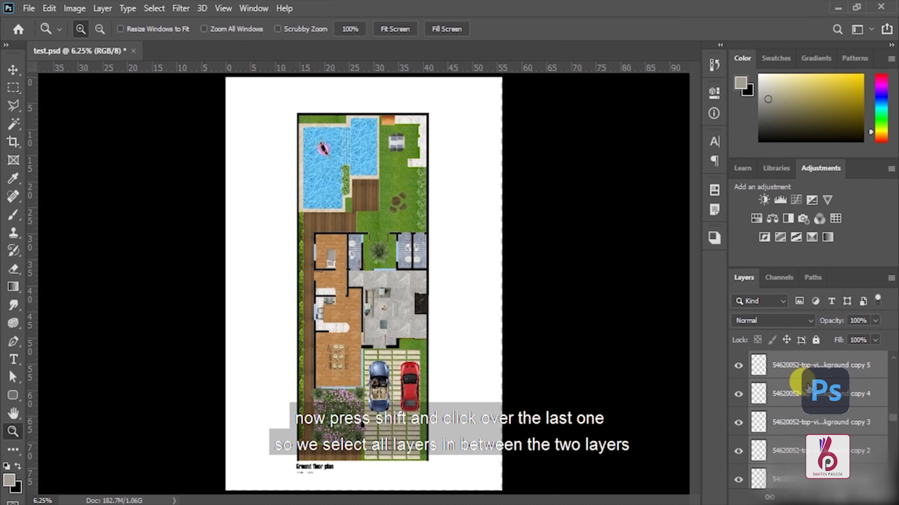
scroll(834, 411, "down", 3)
scroll(810, 420, "up", 3)
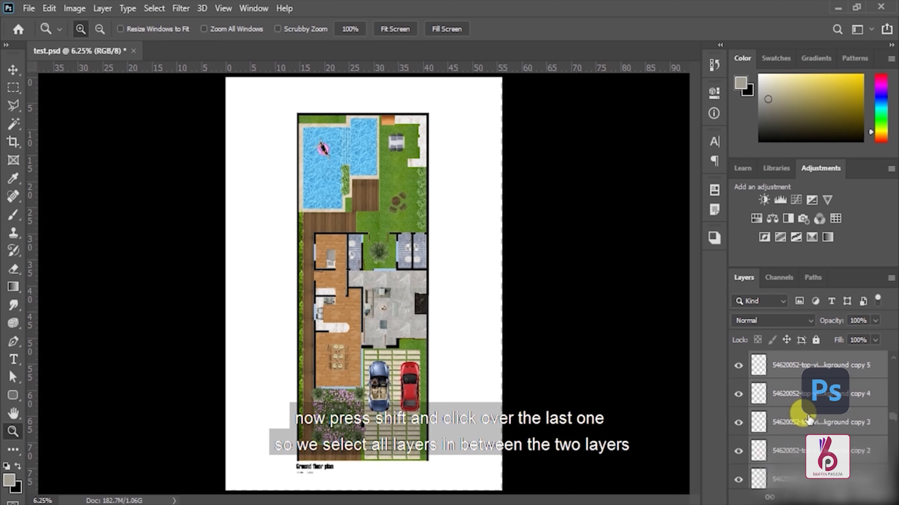
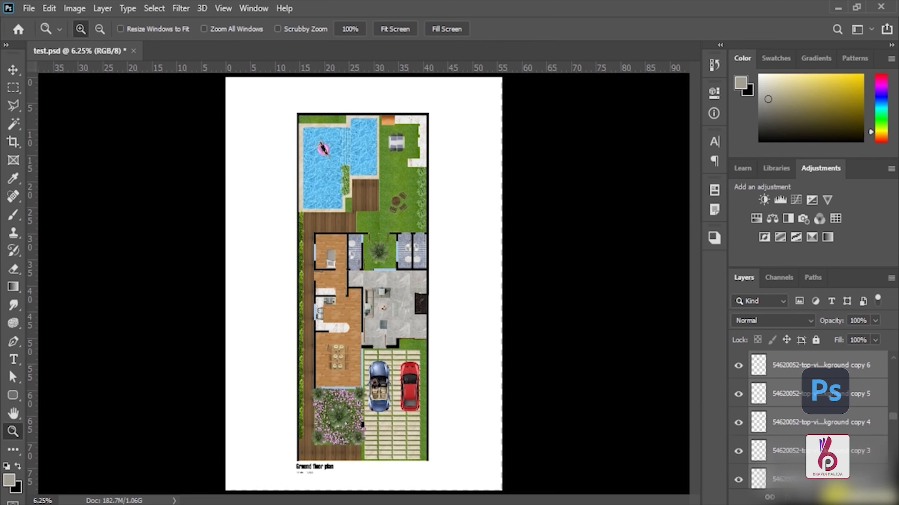
Group the selected furniture and object layers into Group 1, checking its visibility and contents.
key("ctrl+g")
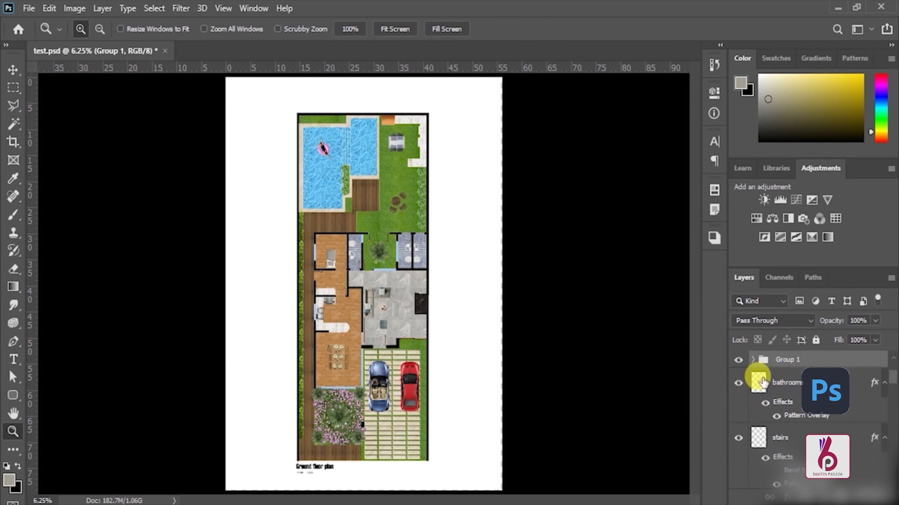
left_click(738, 361)
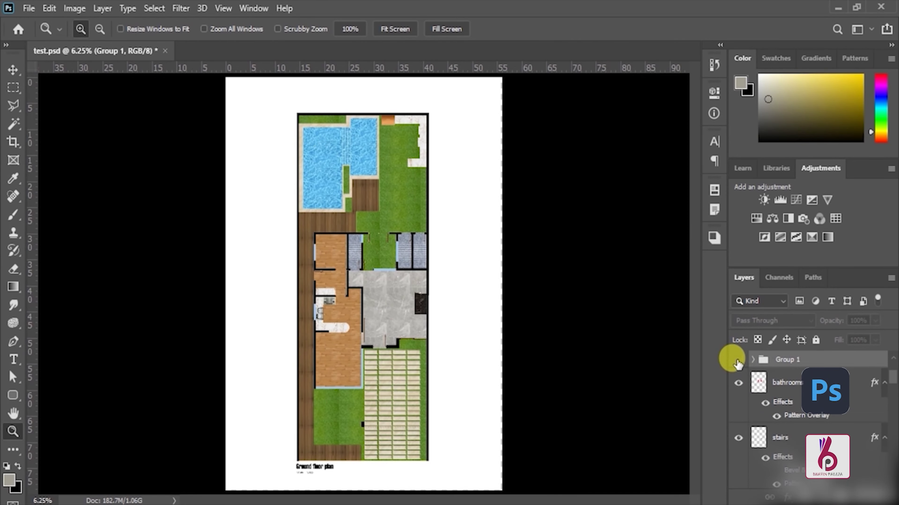
left_click(738, 361)
left_click(738, 361)
left_click(753, 359)
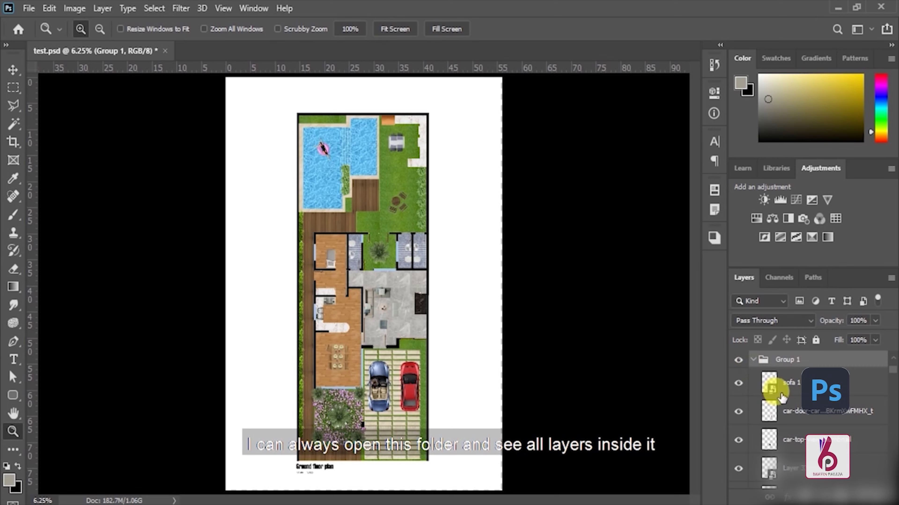
scroll(782, 397, "down", 2)
scroll(781, 397, "down", 2)
scroll(782, 396, "down", 2)
scroll(783, 394, "down", 2)
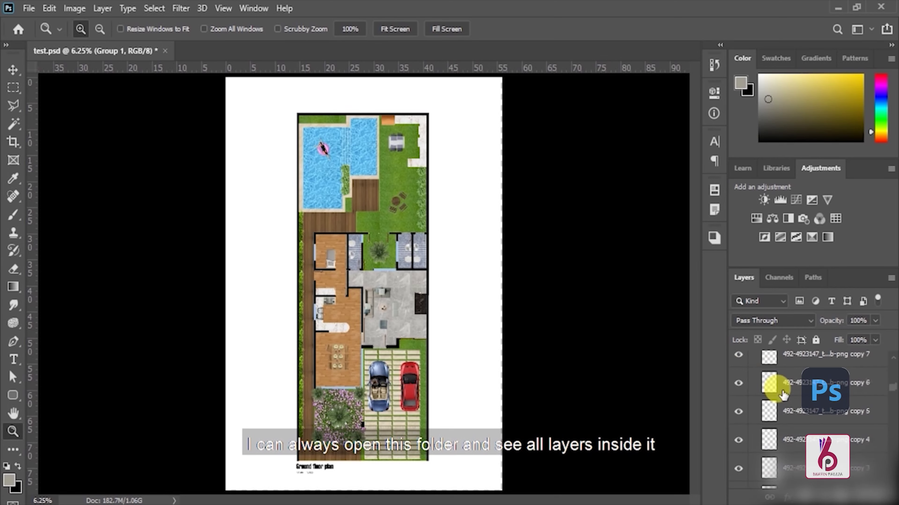
scroll(783, 395, "down", 2)
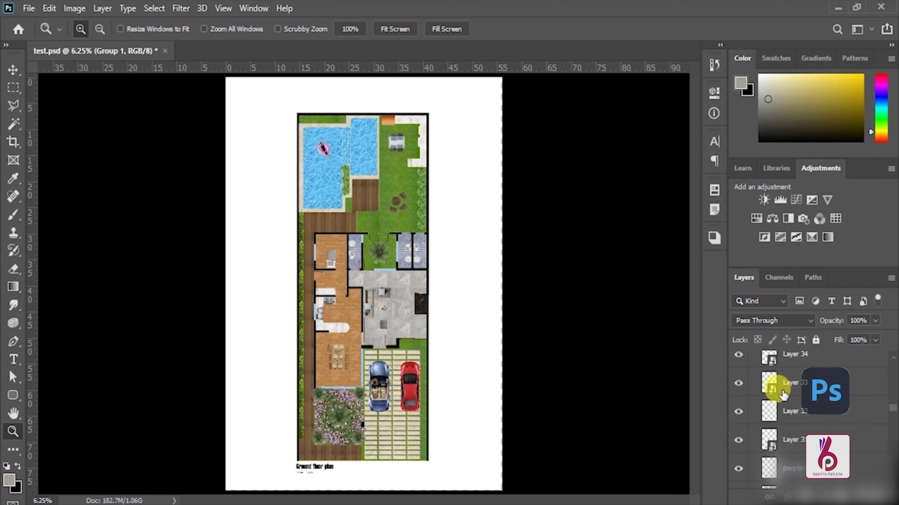
scroll(783, 395, "down", 2)
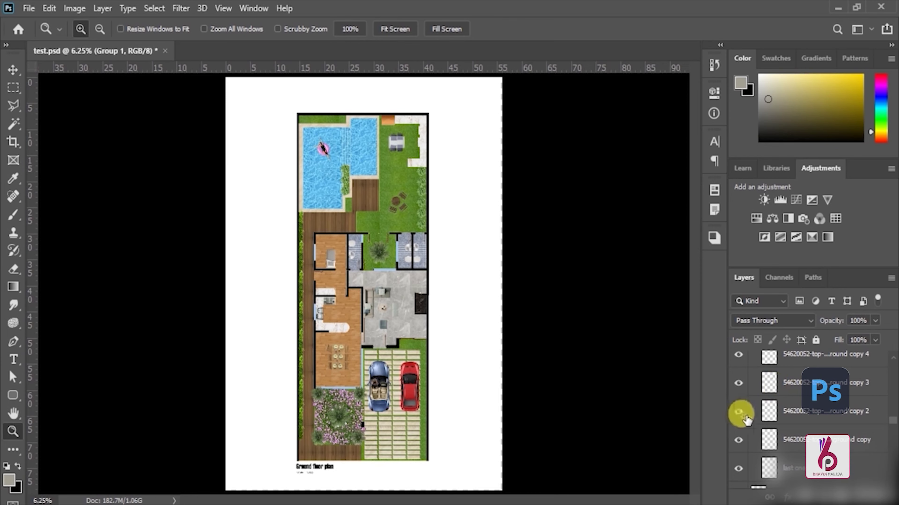
scroll(792, 438, "down", 2)
Move the 'last one' layer up within the stack and select Group 1.
left_click(795, 393)
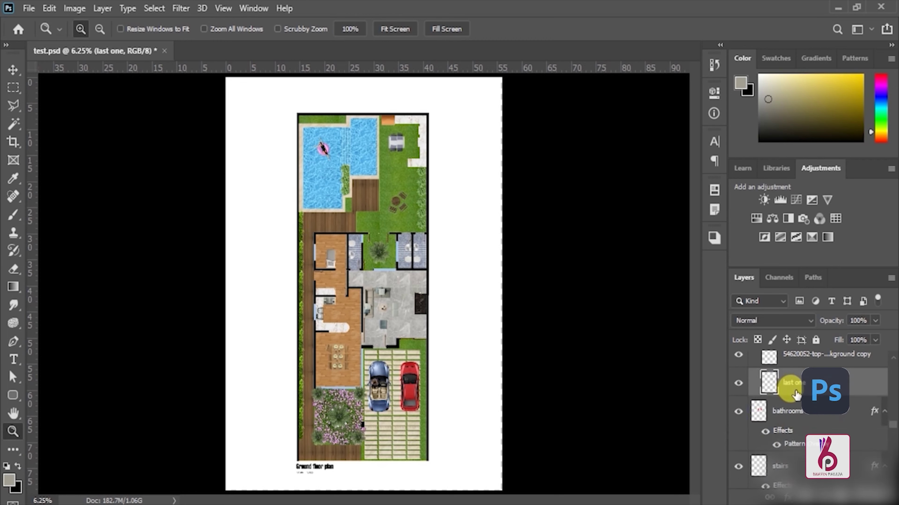
mouse_move(796, 387)
left_mouse_down()
mouse_move(770, 446)
mouse_move(776, 456)
mouse_move(792, 372)
left_mouse_up()
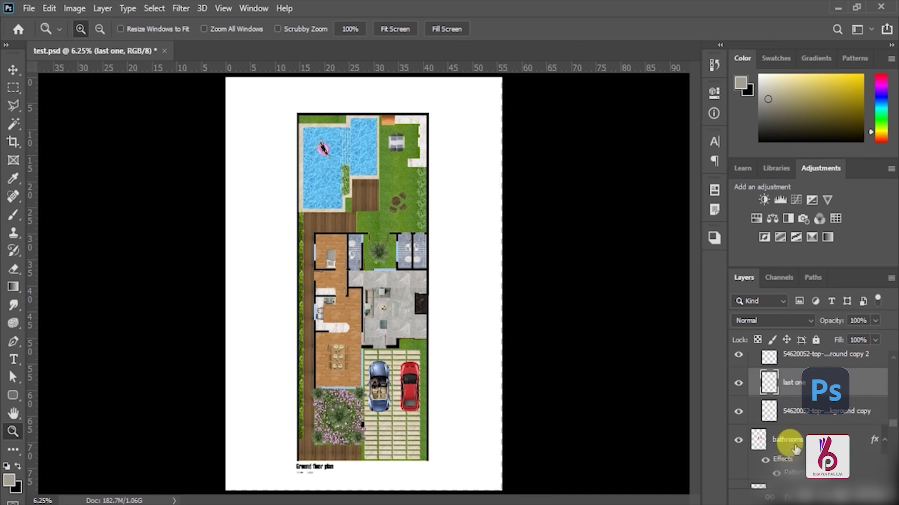
left_click(799, 385)
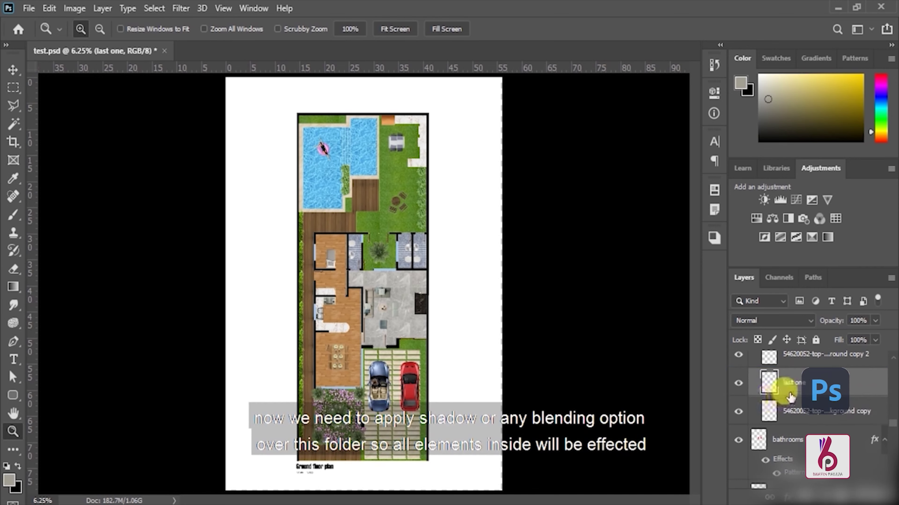
left_click_drag(892, 428, 892, 367)
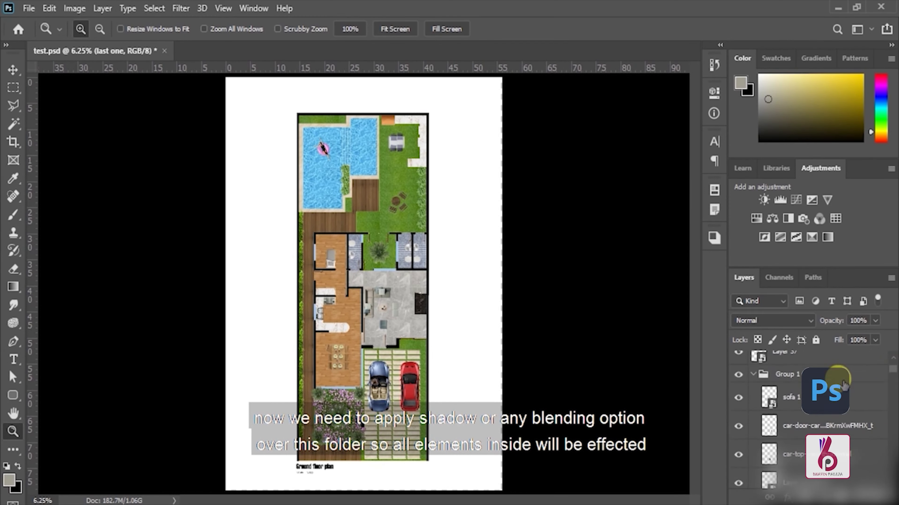
left_click(746, 375)
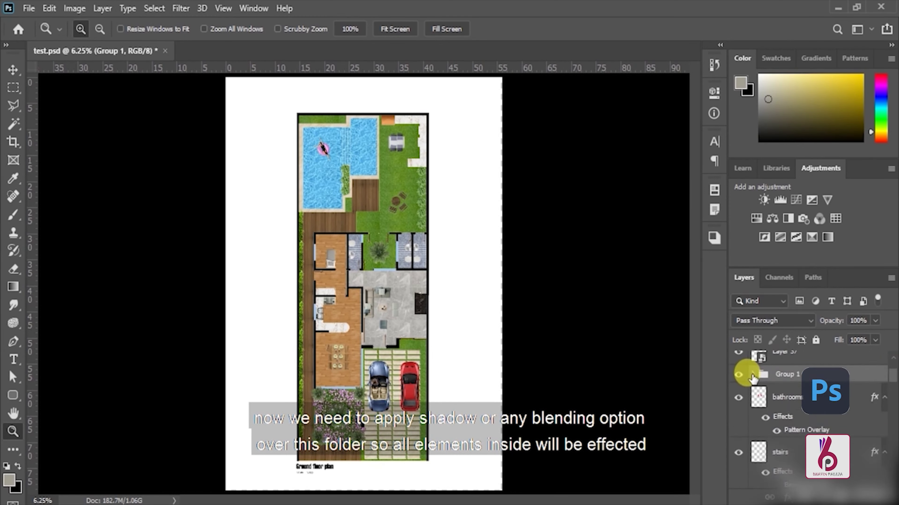
right_click(828, 376)
Add a Drop Shadow to Group 1 with 53 px distance, 17% spread, 35 px size and lower opacity.
left_click(741, 24)
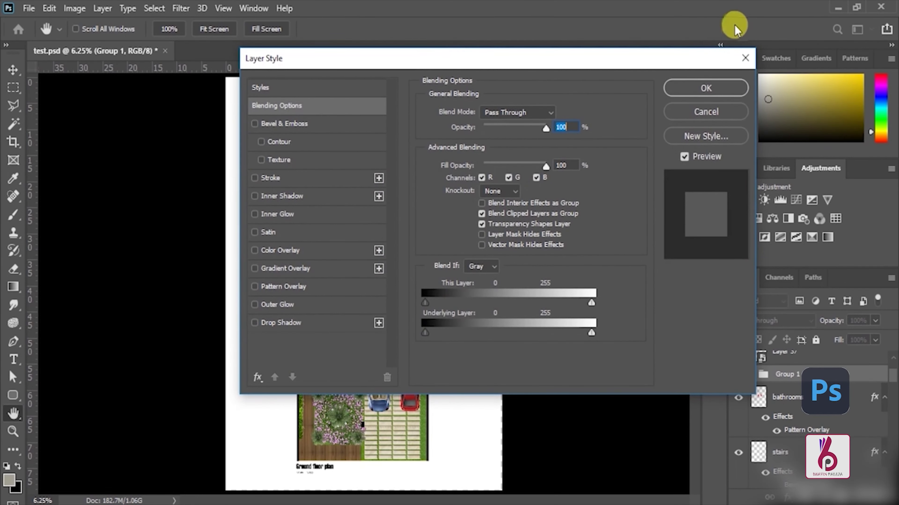
left_click_drag(389, 60, 590, 92)
left_click(455, 355)
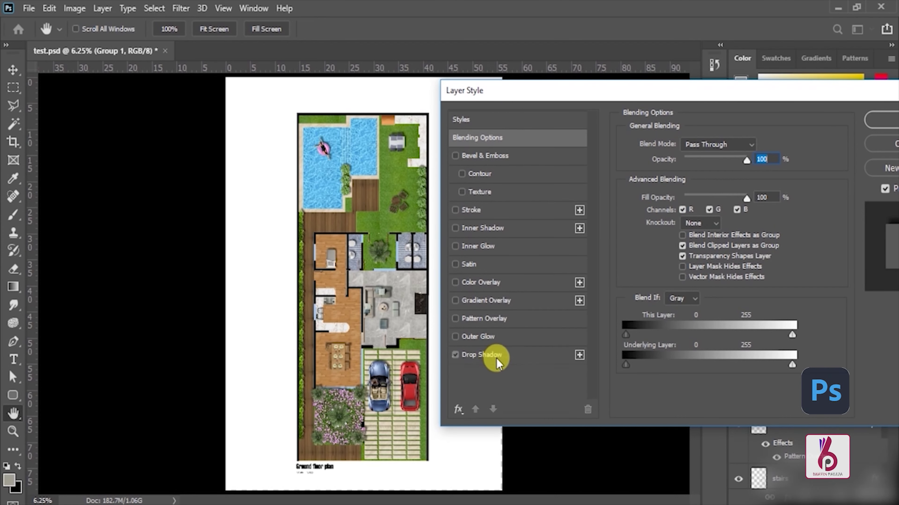
left_click(490, 355)
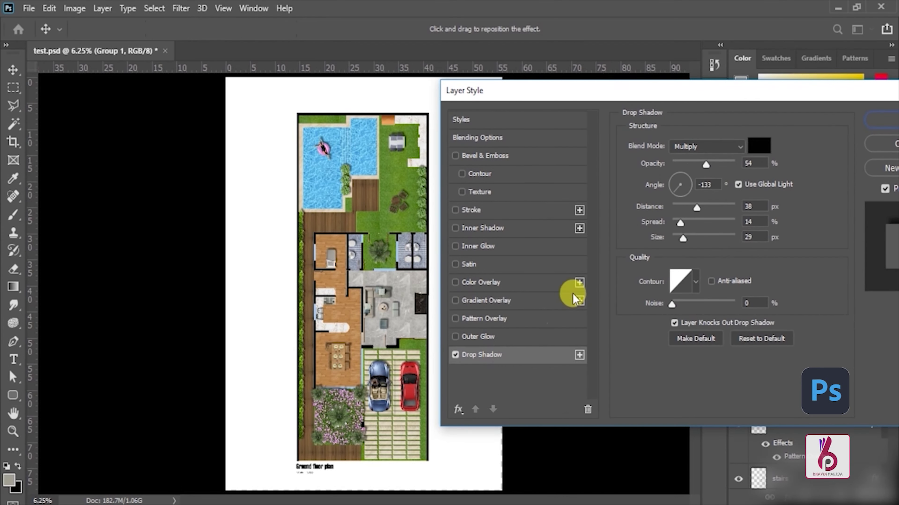
left_click(697, 209)
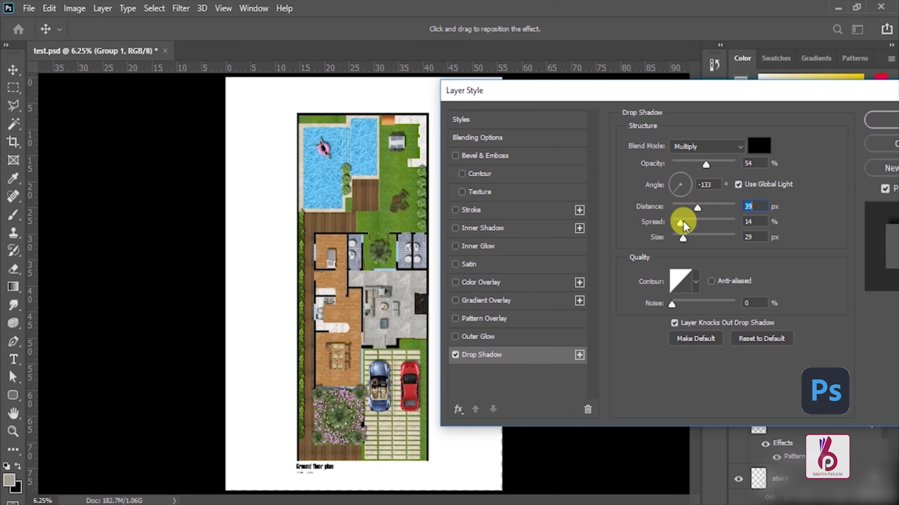
left_click_drag(686, 223, 688, 223)
left_click_drag(682, 237, 687, 238)
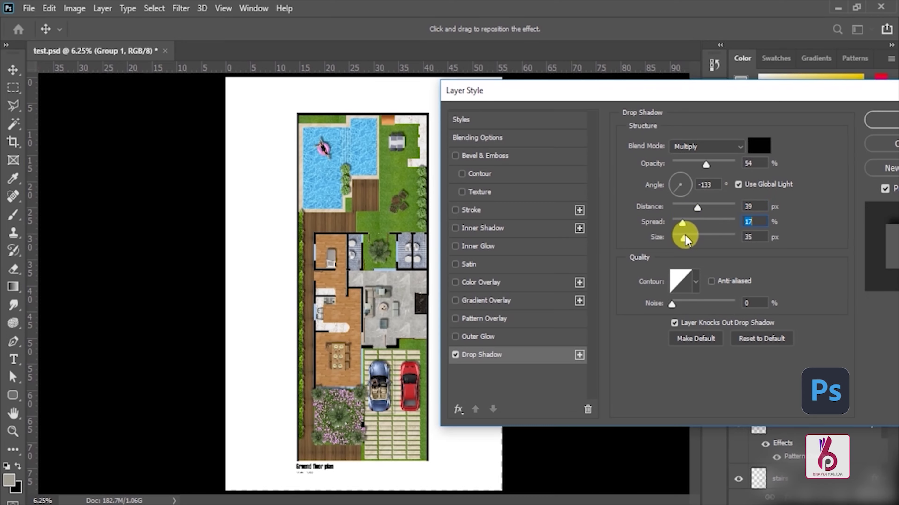
left_click(684, 238)
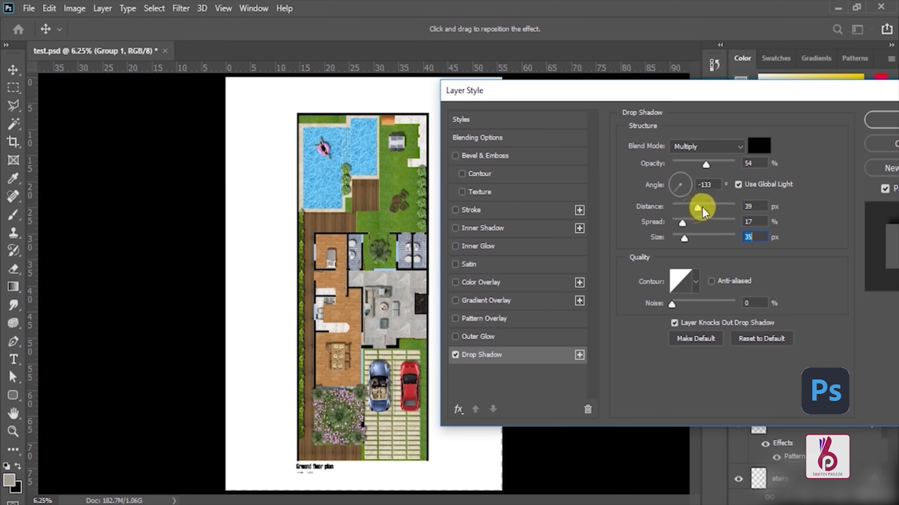
left_click_drag(706, 208, 706, 208)
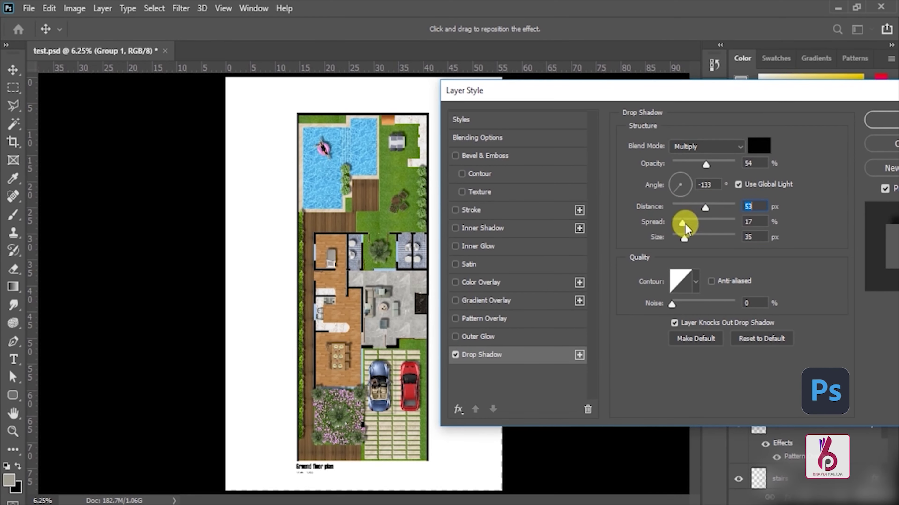
left_click_drag(715, 167, 702, 168)
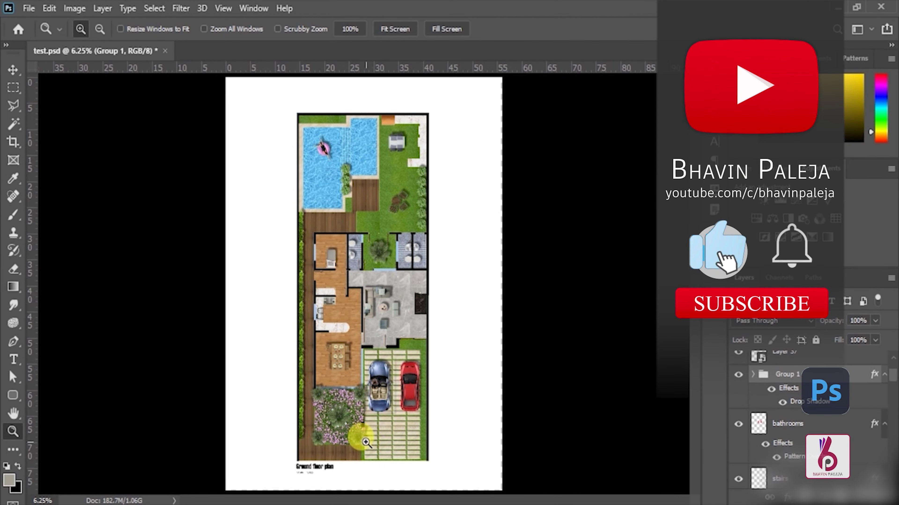
Zoom in on the kitchen and living room and pick the white marble counter layer.
left_click(361, 439)
left_click(361, 438)
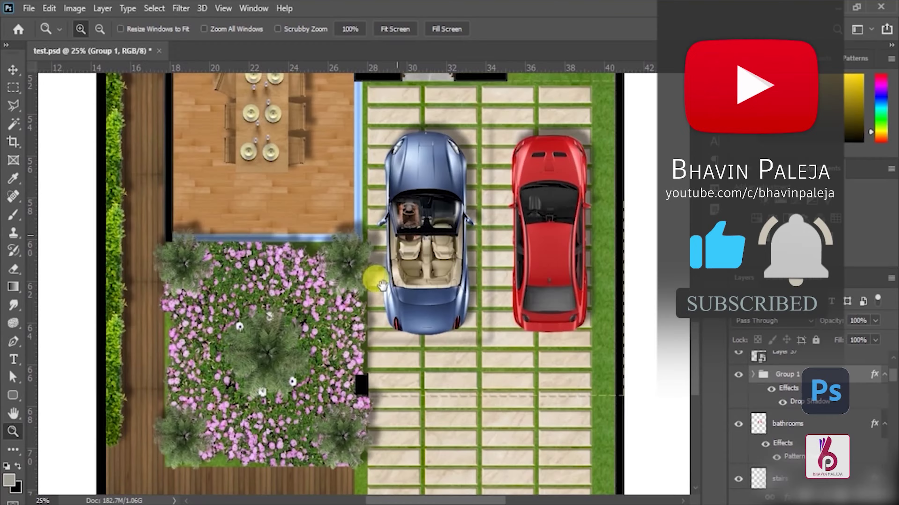
left_click_drag(373, 281, 363, 350)
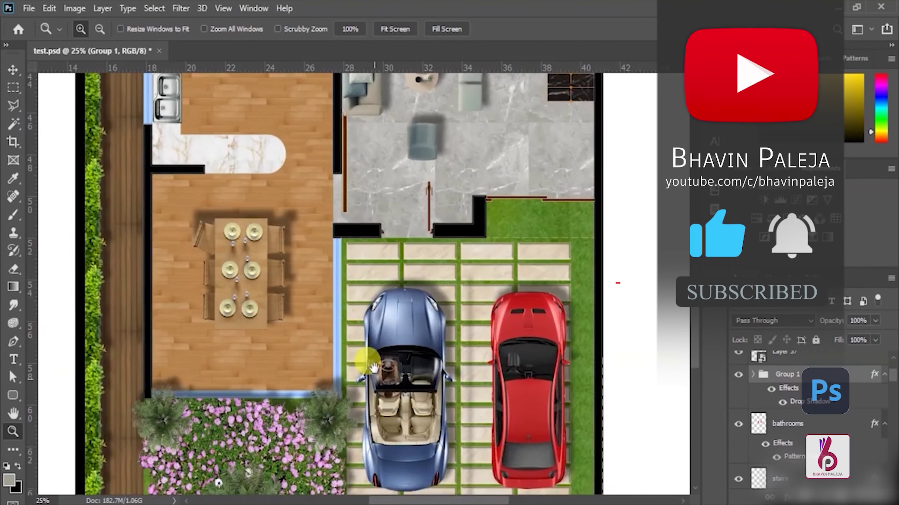
mouse_move(366, 209)
left_mouse_down()
mouse_move(366, 305)
mouse_move(381, 362)
left_mouse_up()
mouse_move(375, 305)
left_mouse_down()
mouse_move(402, 362)
mouse_move(401, 144)
left_mouse_up()
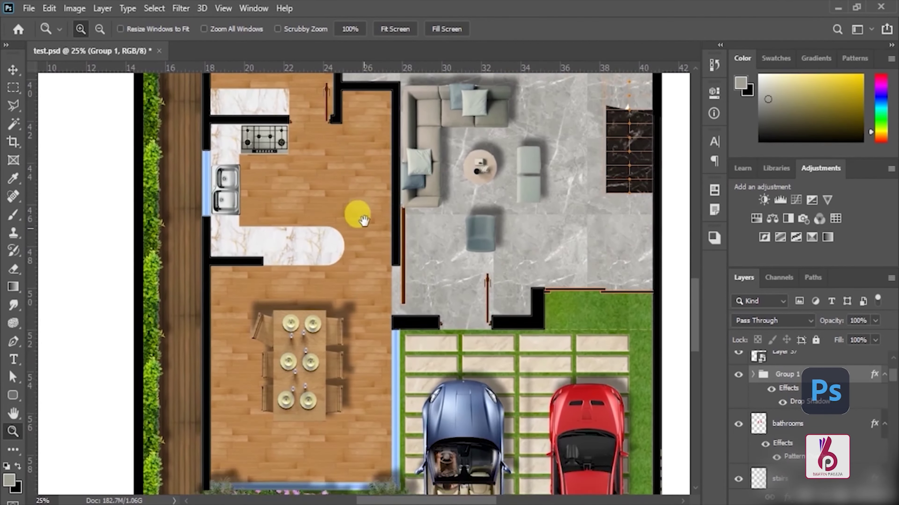
key("v")
right_click(297, 239)
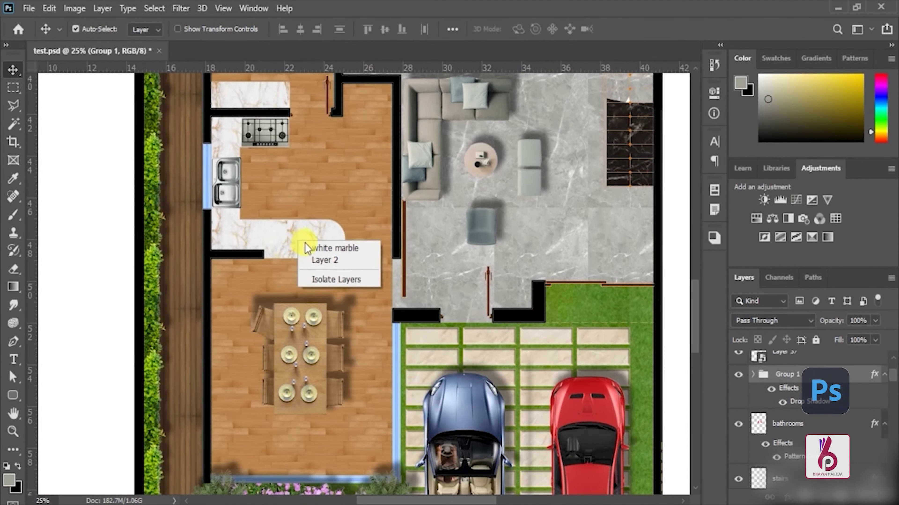
left_click(319, 248)
Move the white marble layer up the stack to just below Group 1.
left_click(738, 448)
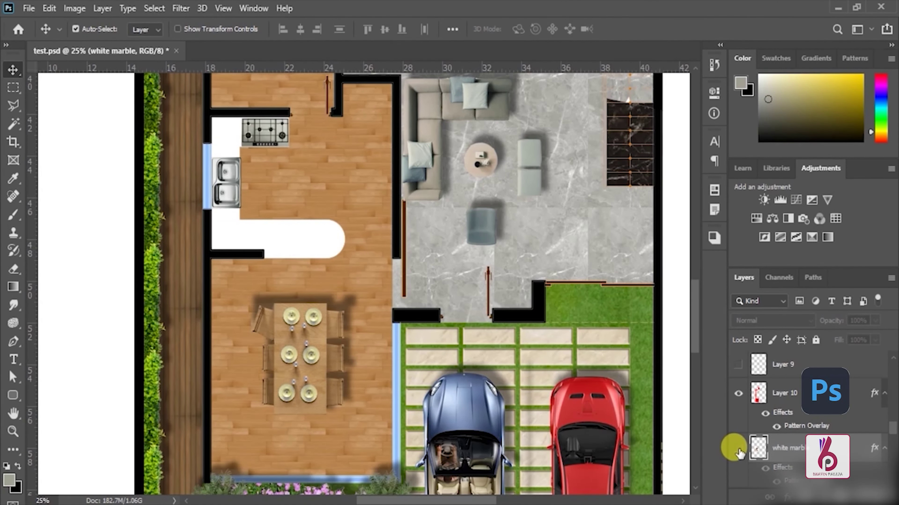
left_click(775, 450)
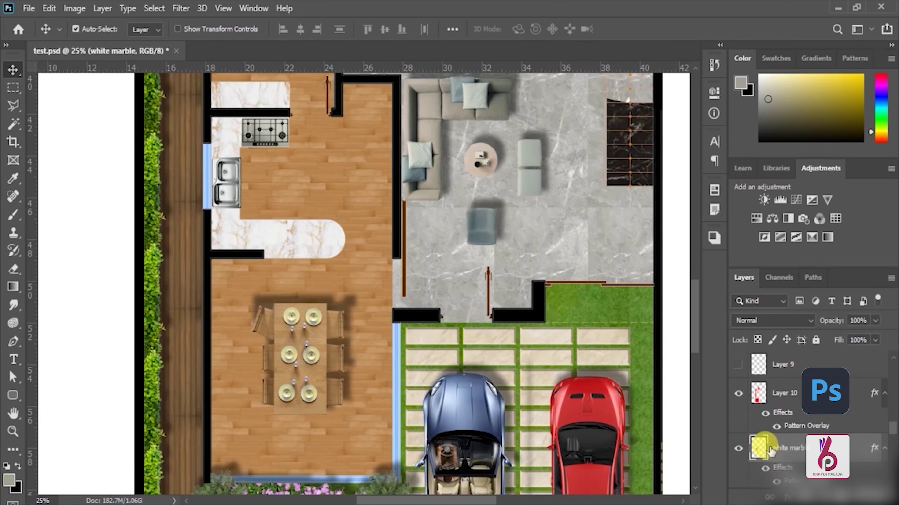
mouse_move(765, 452)
left_mouse_down()
mouse_move(772, 352)
mouse_move(788, 350)
left_mouse_up()
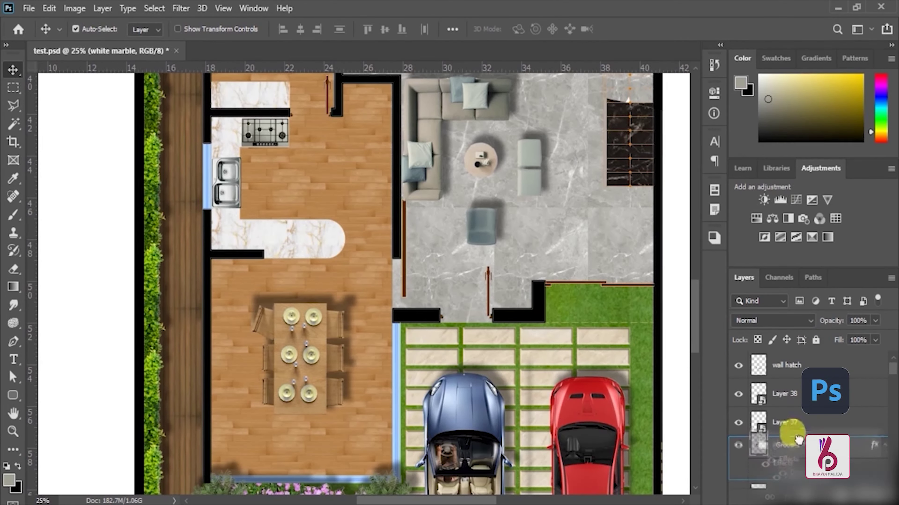
left_click_drag(794, 475, 800, 464)
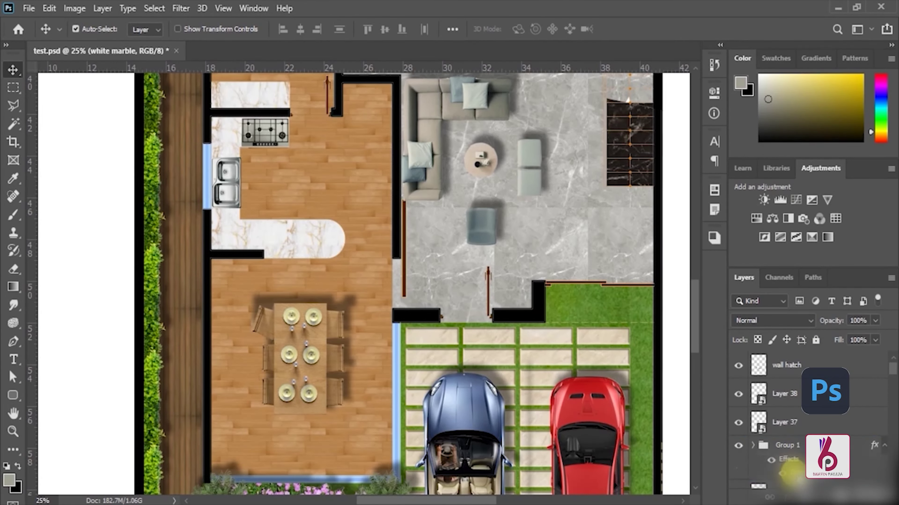
left_click(801, 449)
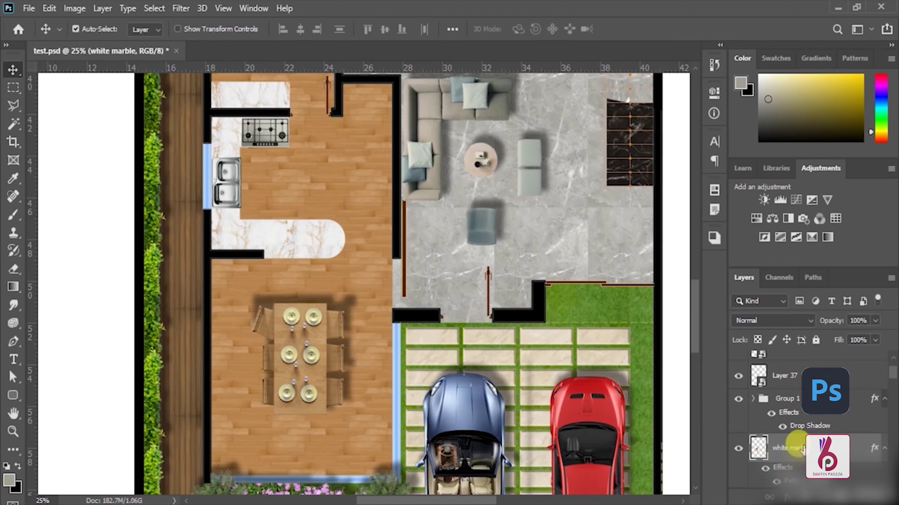
Move Group 1 higher, then reposition the white marble layer toward the top of the stack.
left_click(753, 399)
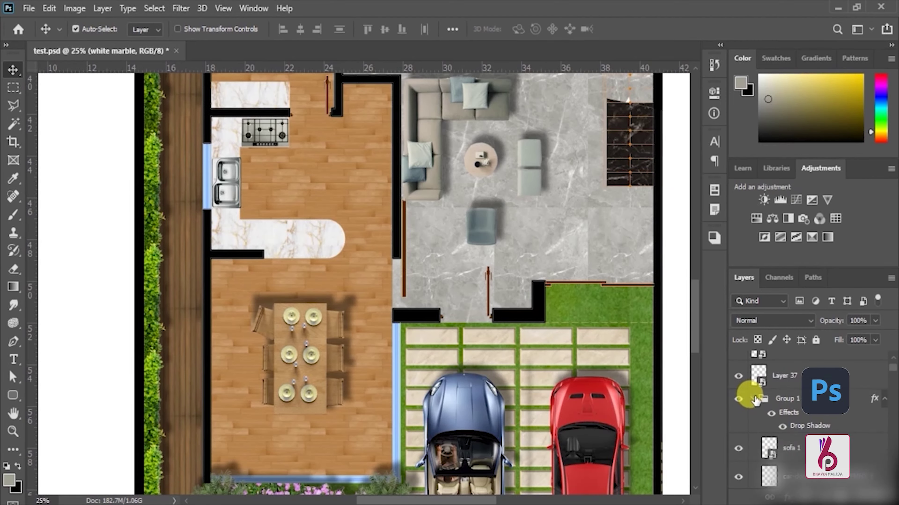
left_click(755, 399)
mouse_move(796, 401)
left_mouse_down()
mouse_move(792, 349)
mouse_move(792, 383)
left_mouse_up()
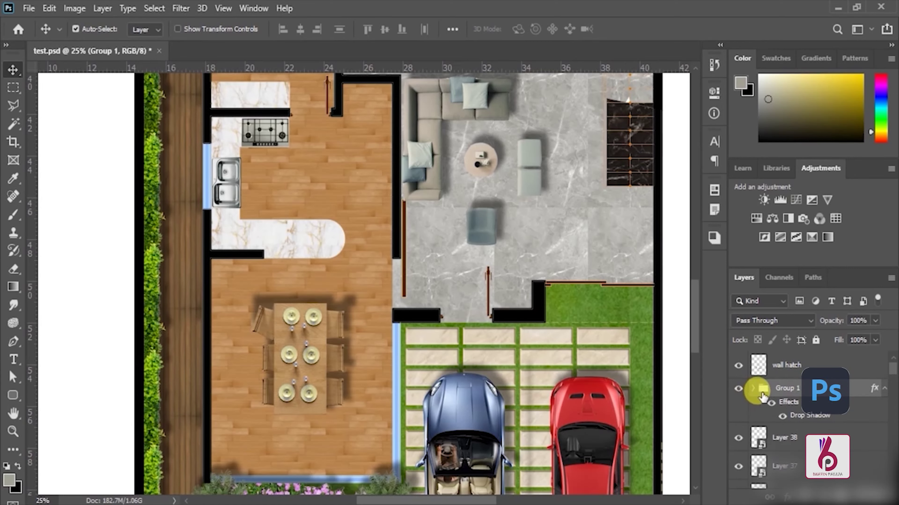
left_click(753, 390)
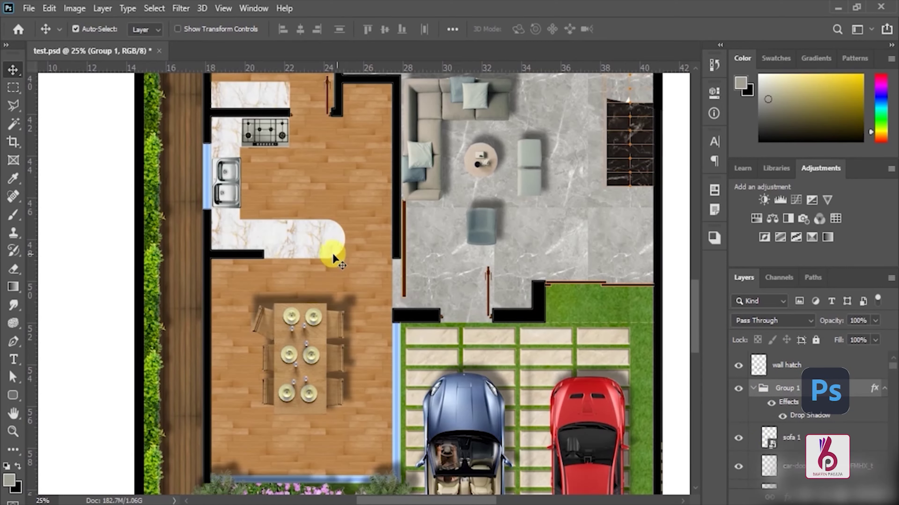
right_click(307, 242)
left_click(316, 248)
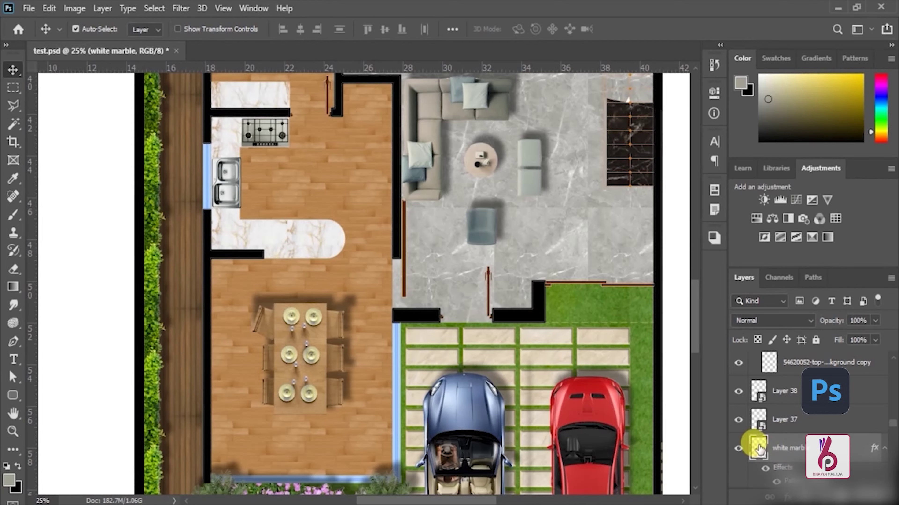
left_click_drag(757, 450, 771, 375)
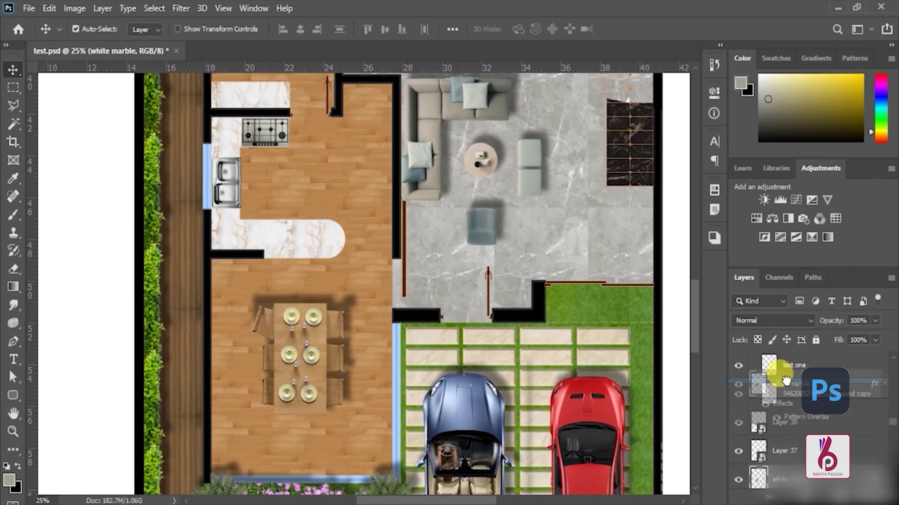
left_click_drag(771, 375, 787, 385)
key("ctrl+z")
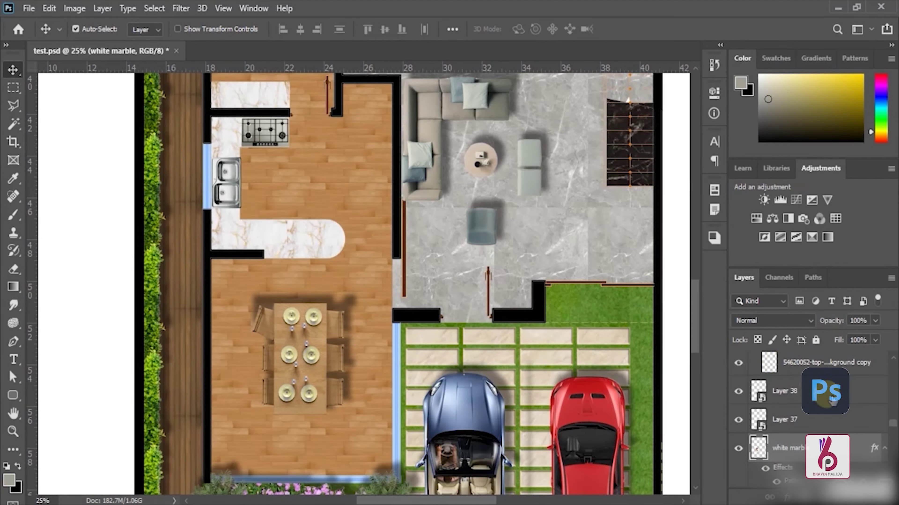
left_click(765, 451)
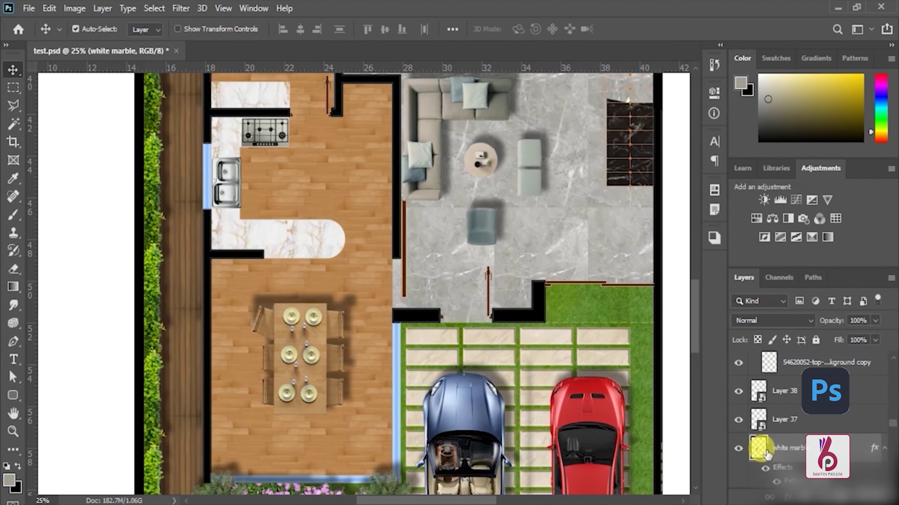
mouse_move(759, 453)
left_mouse_down()
mouse_move(781, 354)
mouse_move(831, 361)
mouse_move(797, 347)
mouse_move(772, 368)
mouse_move(786, 424)
mouse_move(793, 412)
left_mouse_up()
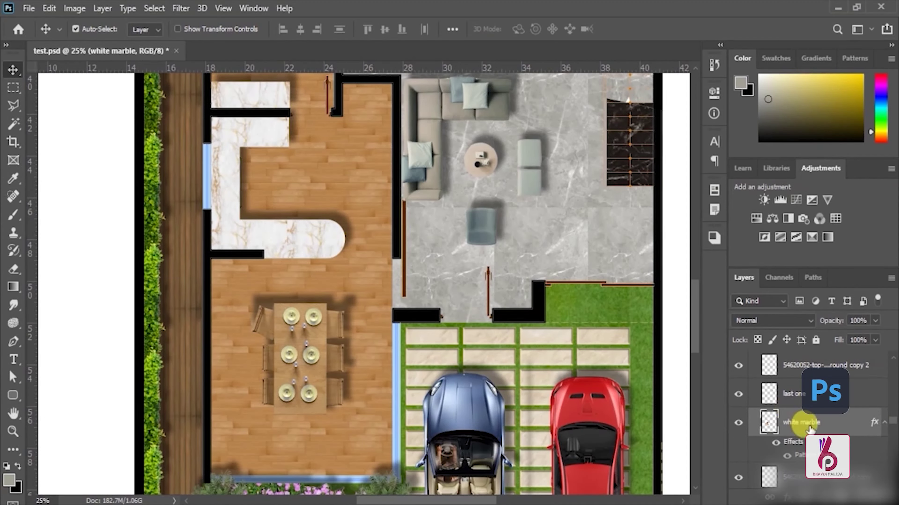
Move Layer 38 and Layer 37 above Group 1 so the stove and sinks show.
scroll(810, 429, "up", 1)
scroll(810, 429, "up", 1)
scroll(810, 429, "up", 1)
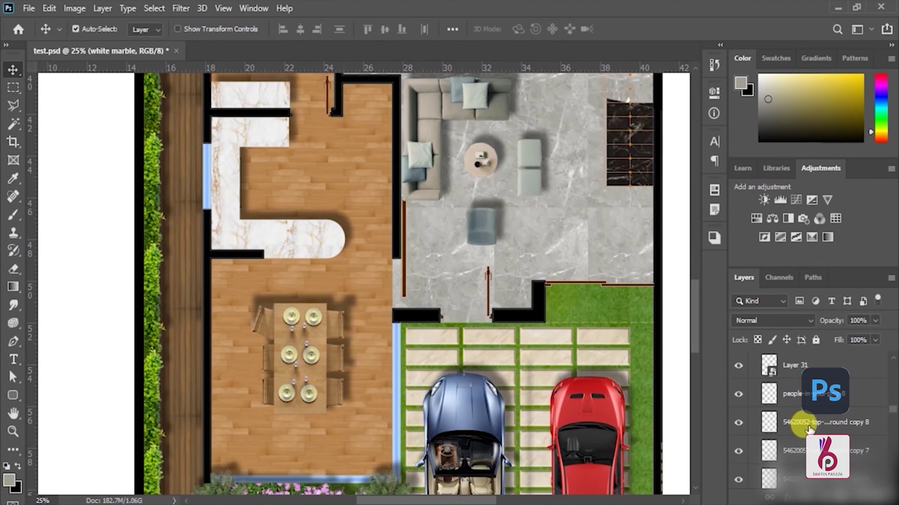
scroll(810, 429, "up", 1)
scroll(809, 429, "up", 1)
scroll(810, 429, "up", 1)
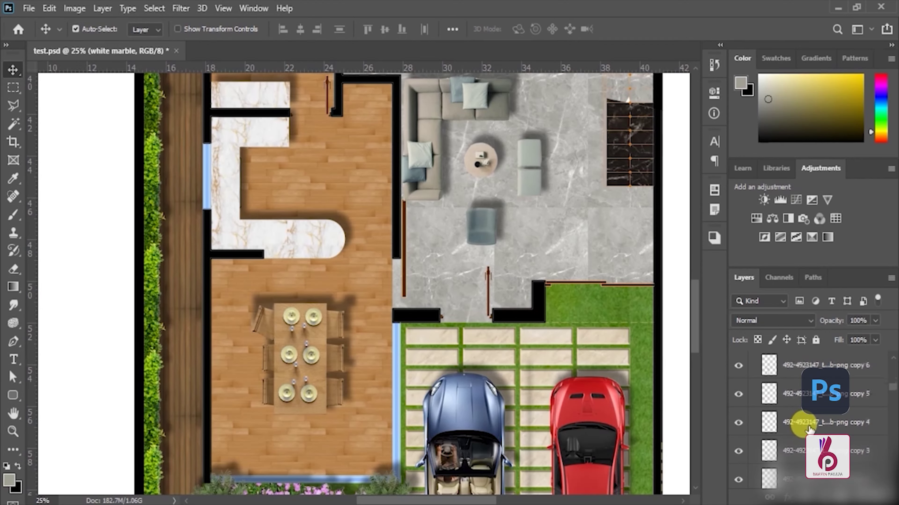
scroll(810, 429, "down", 1)
scroll(810, 429, "down", 1)
scroll(809, 429, "down", 1)
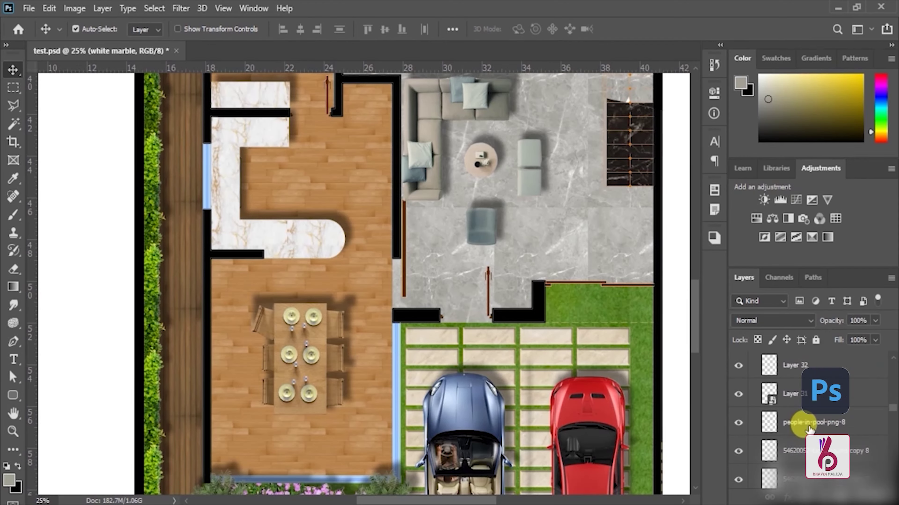
scroll(809, 429, "up", 1)
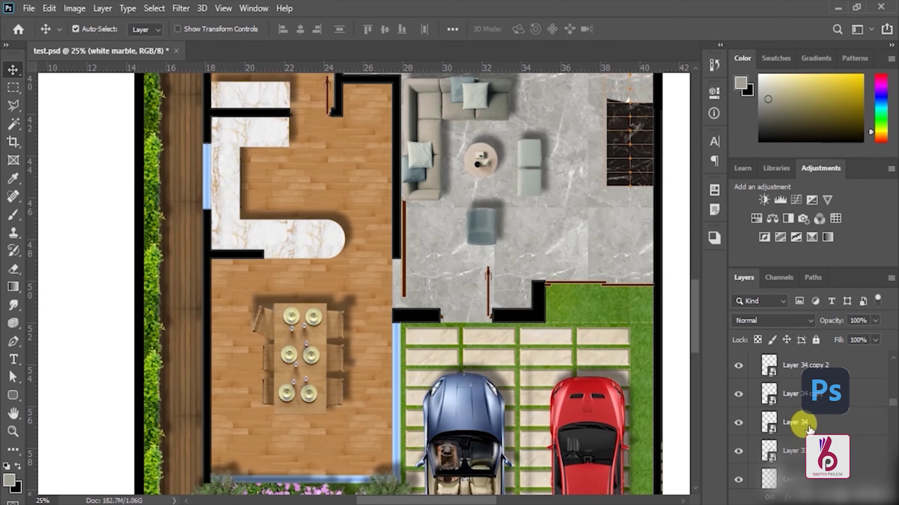
scroll(809, 429, "up", 1)
mouse_move(492, 228)
left_mouse_down()
mouse_move(502, 308)
mouse_move(531, 337)
mouse_move(537, 377)
mouse_move(541, 347)
left_mouse_up()
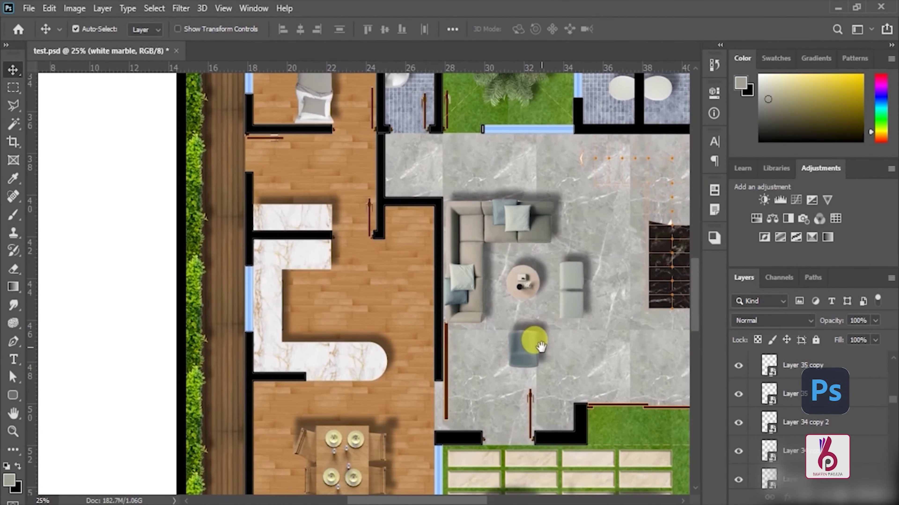
left_click(759, 411)
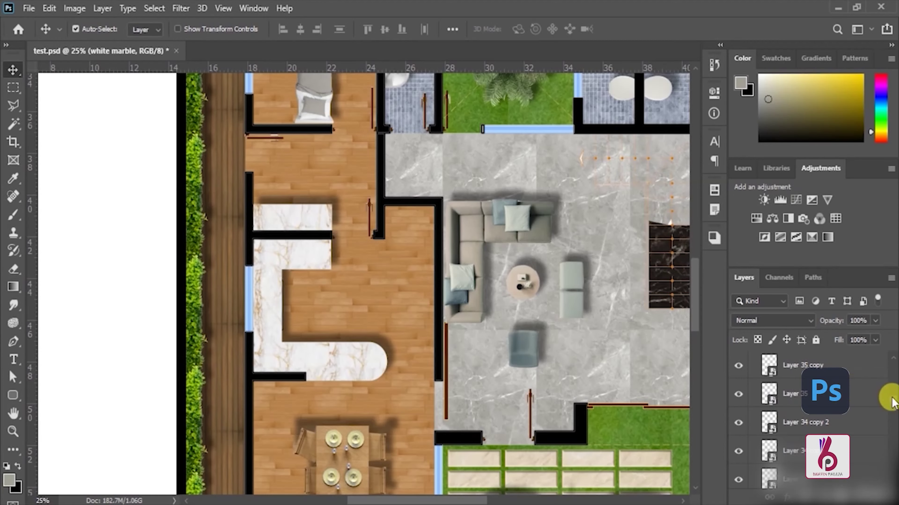
mouse_move(893, 393)
left_mouse_down()
mouse_move(892, 411)
mouse_move(870, 425)
left_mouse_up()
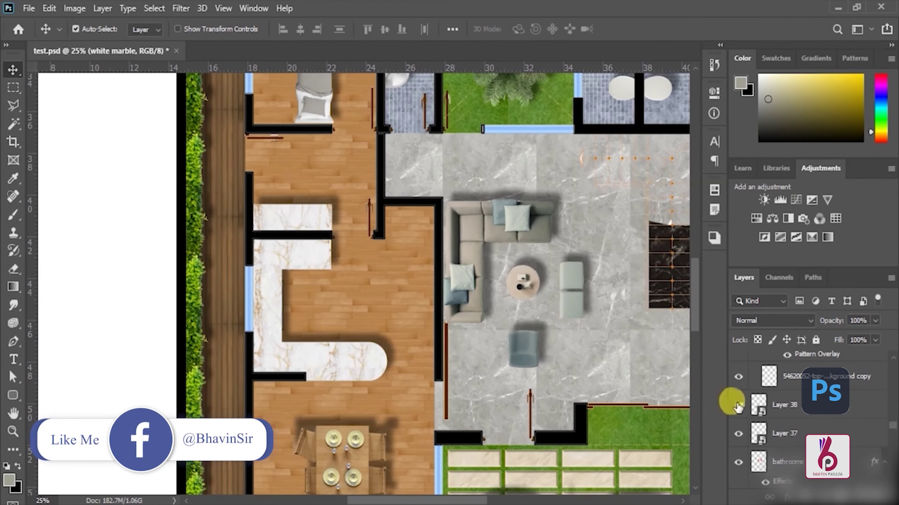
left_click(784, 418)
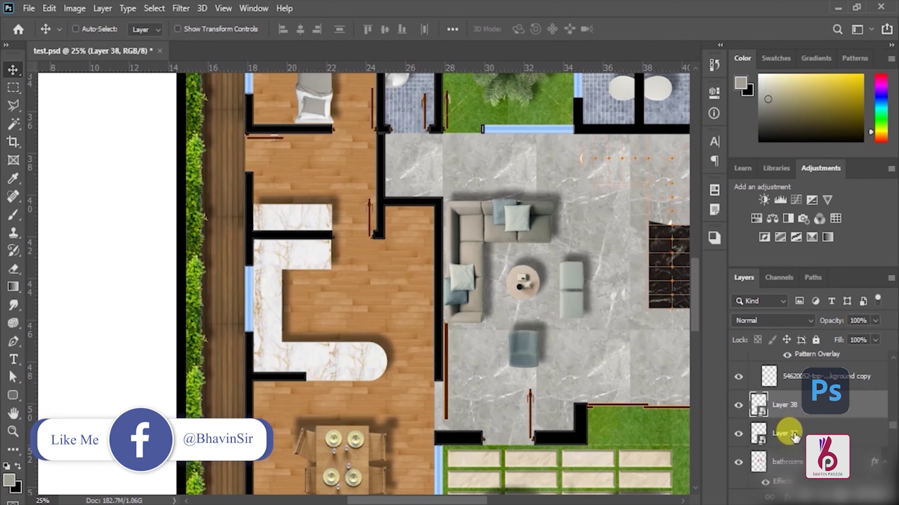
mouse_move(794, 438)
left_mouse_down()
mouse_move(805, 341)
mouse_move(805, 378)
left_mouse_up()
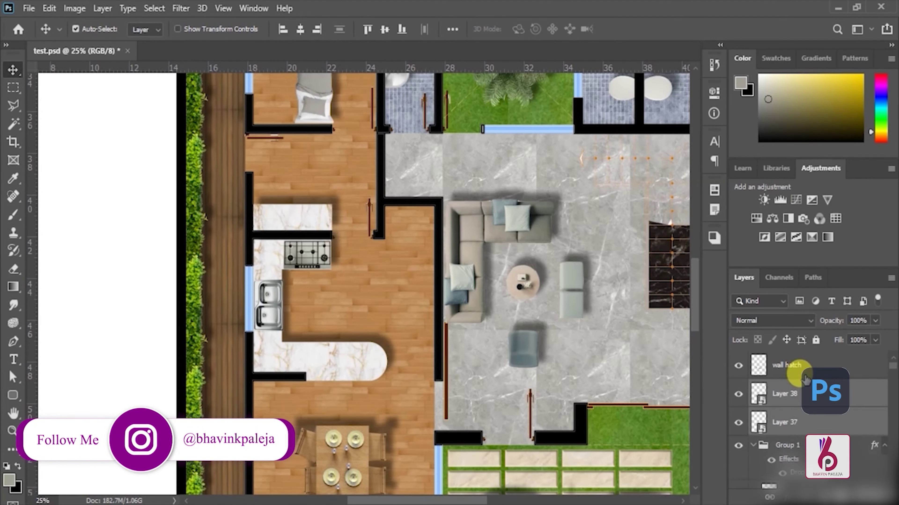
Zoom in on the courtyard and nudge the marble-pattern paving layer down and slightly left.
key("z")
left_click(511, 293, "alt")
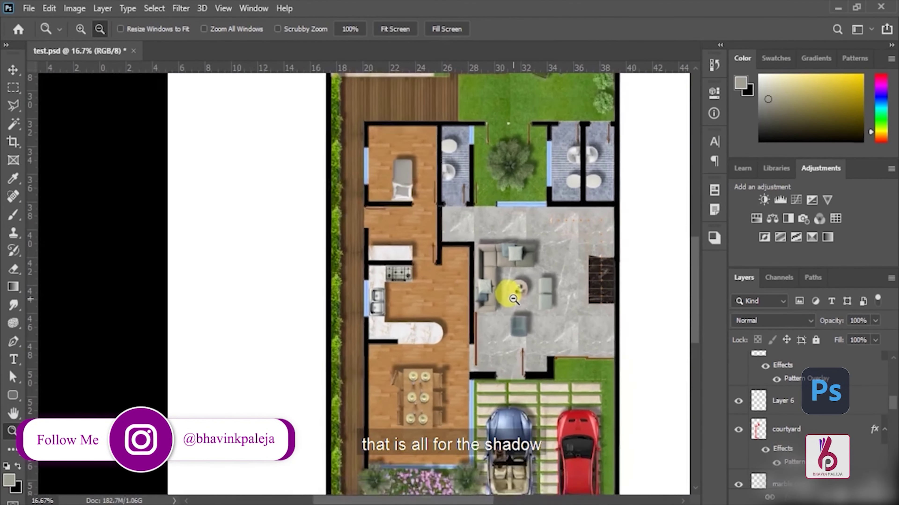
left_click(487, 294, "alt")
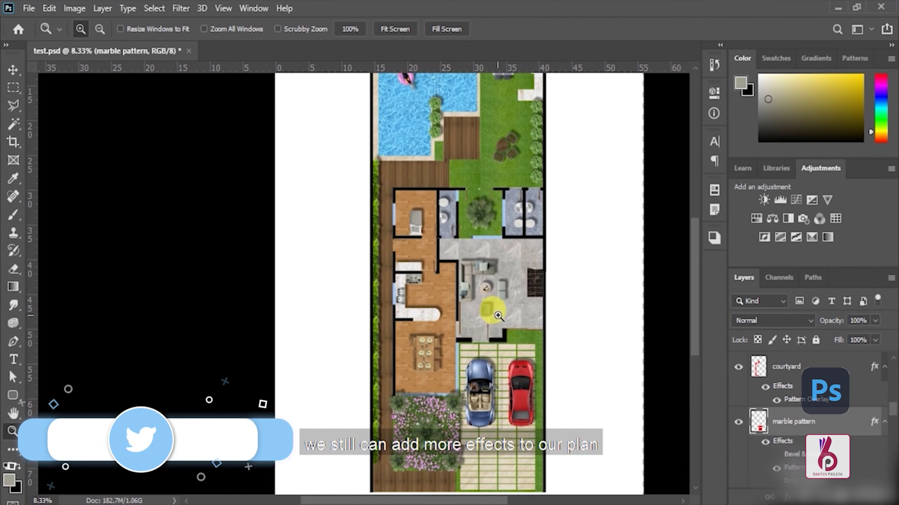
left_click(499, 386)
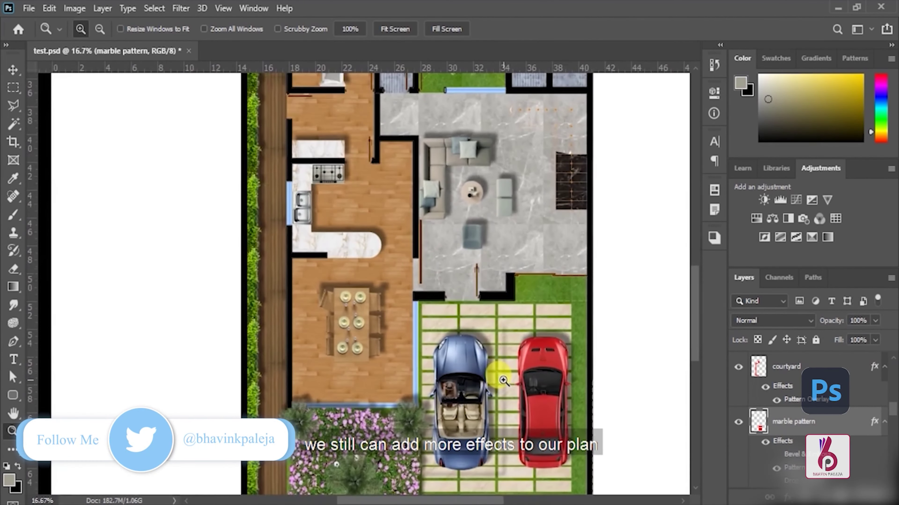
left_click(503, 381)
key("v")
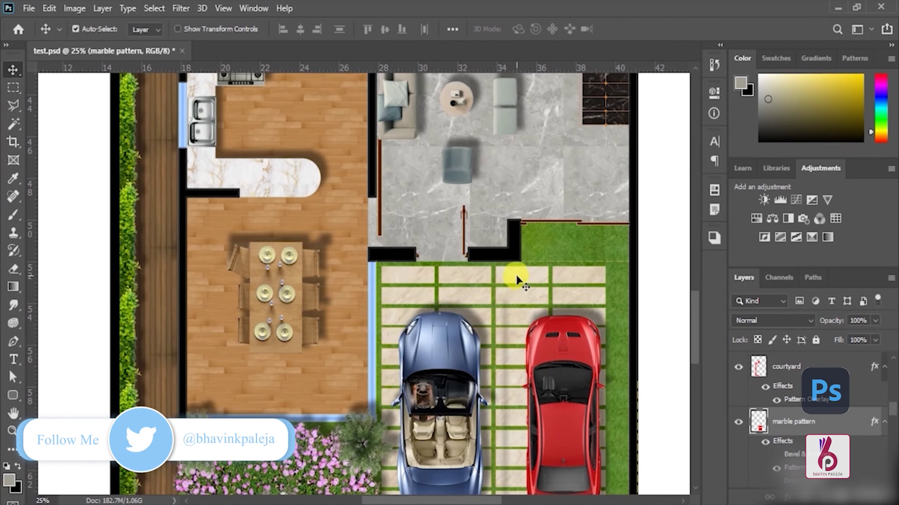
right_click(516, 274)
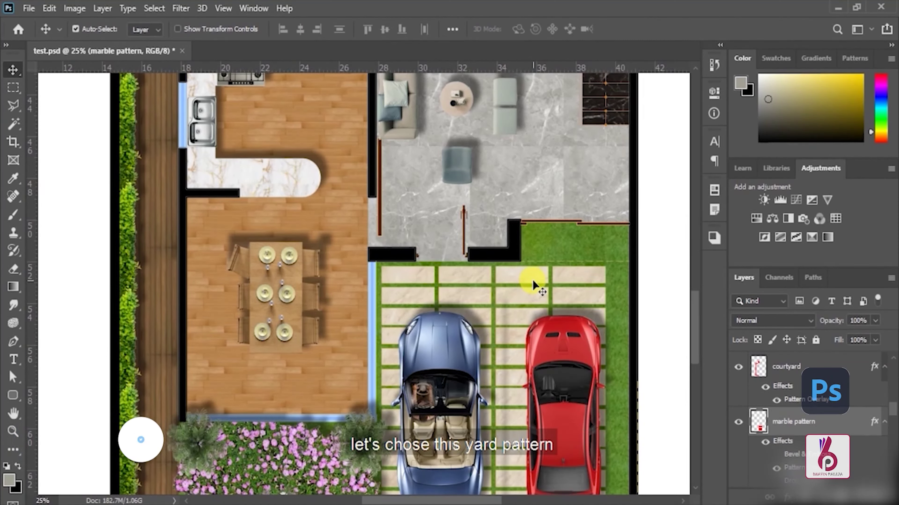
left_click_drag(499, 283, 509, 307)
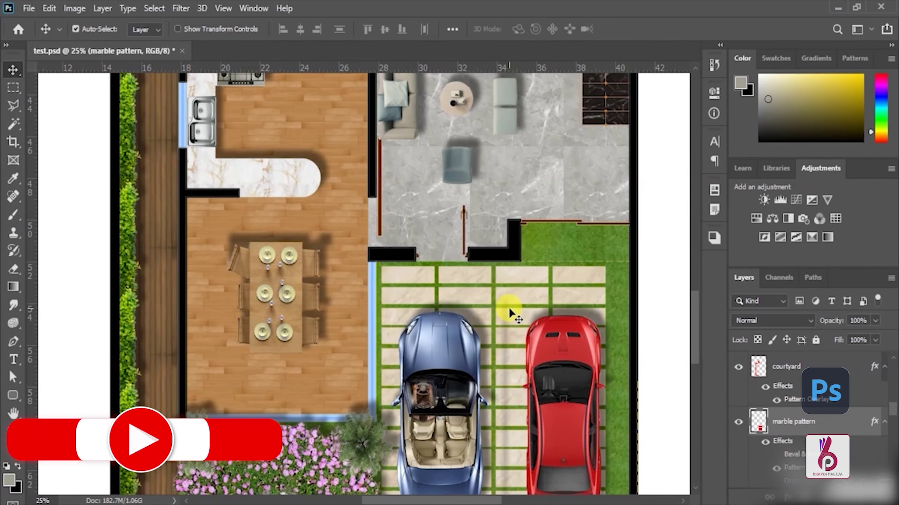
Give the marble-pattern paving a Bevel & Emboss with 334% depth, 8 px size and 14 px soften.
right_click(807, 429)
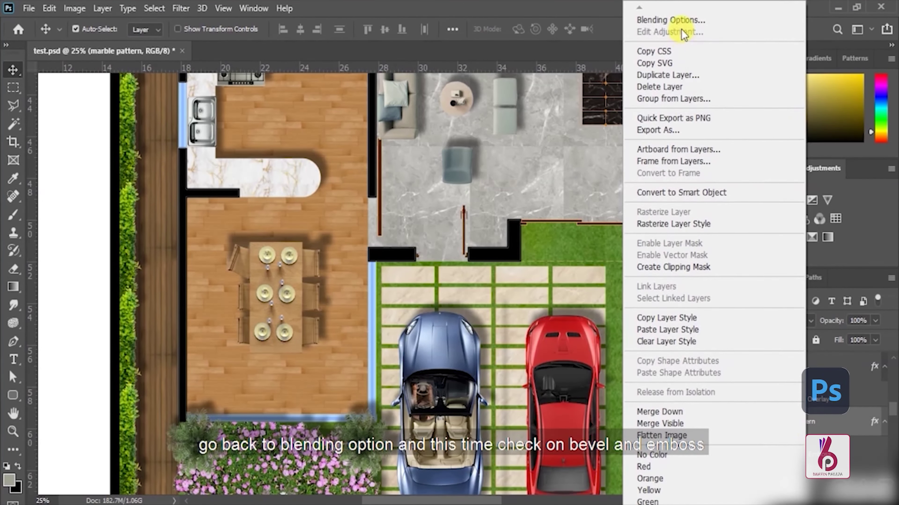
left_click(680, 20)
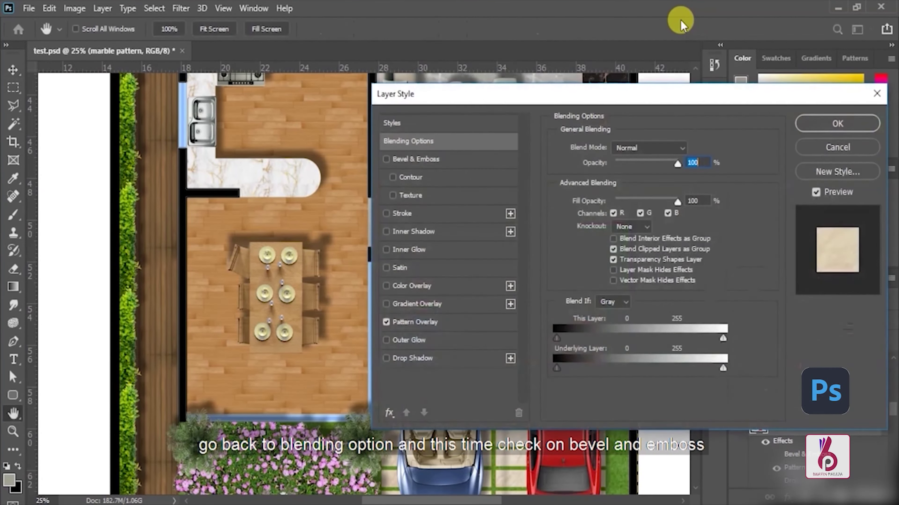
mouse_move(442, 96)
left_mouse_down()
mouse_move(687, 91)
mouse_move(662, 89)
left_mouse_up()
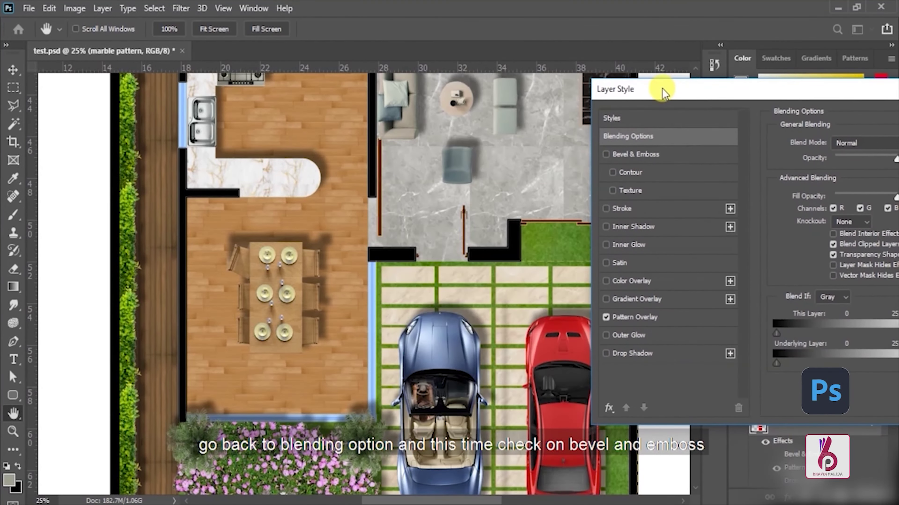
left_click(606, 154)
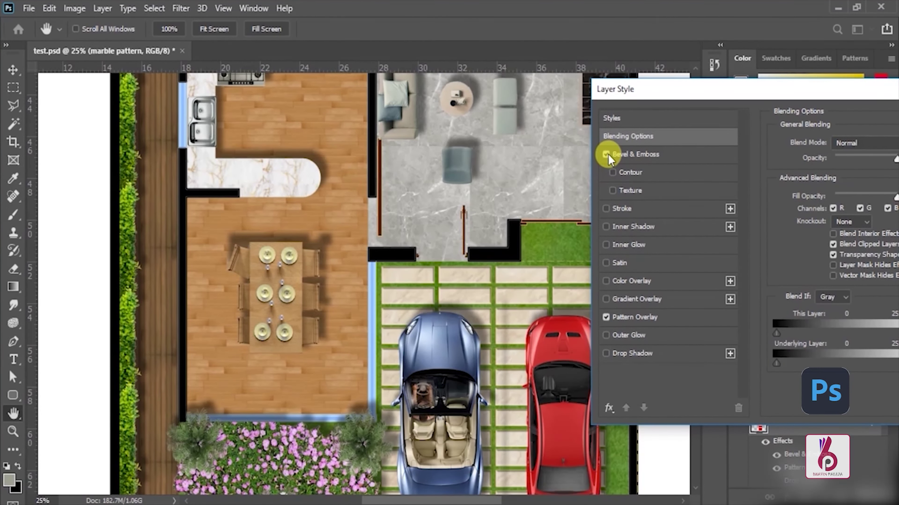
left_click(638, 156)
left_click_drag(730, 92, 721, 88)
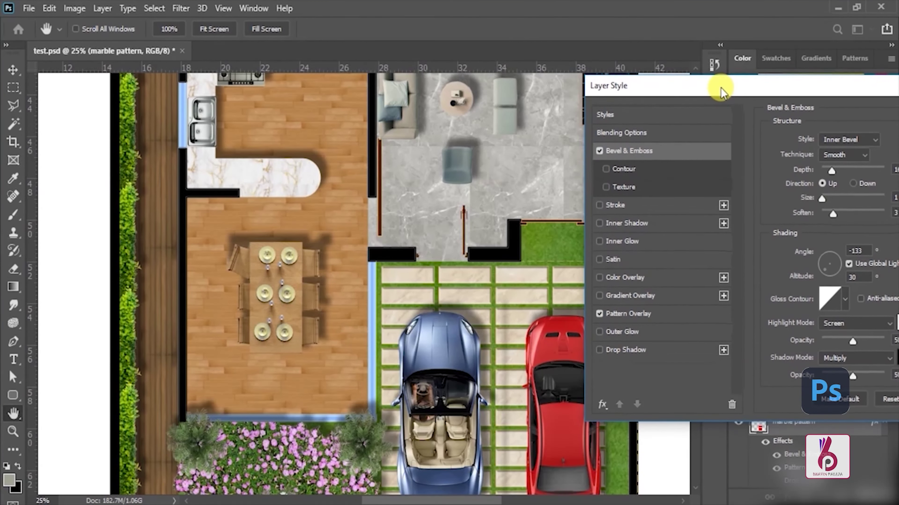
left_click_drag(829, 172, 834, 179)
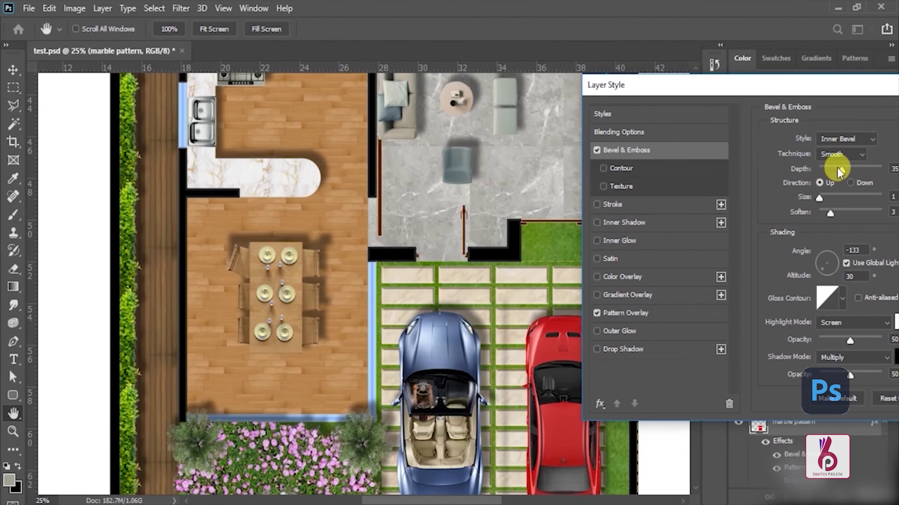
left_click(828, 195)
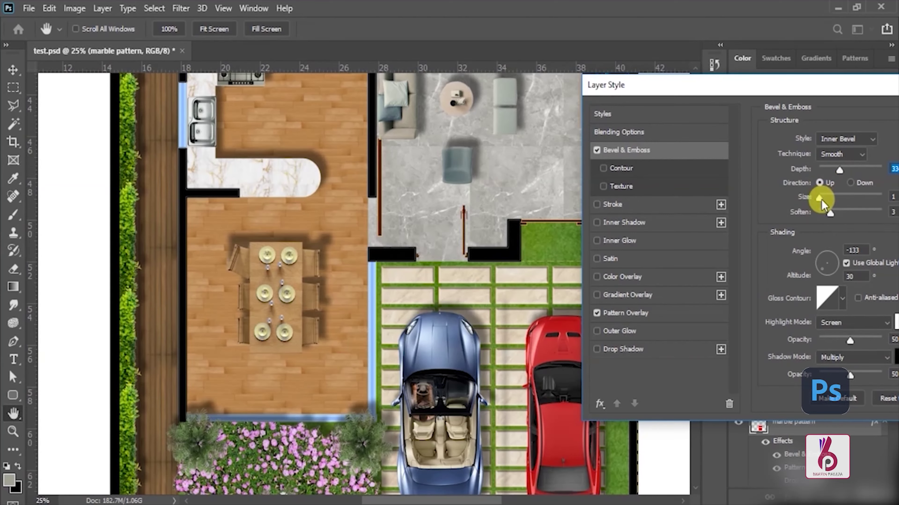
left_click_drag(821, 200, 824, 198)
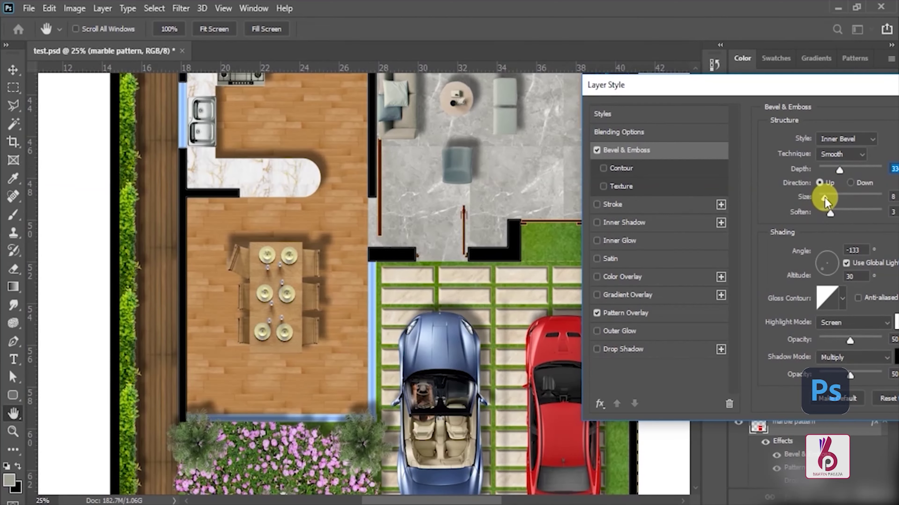
left_click_drag(828, 213, 874, 214)
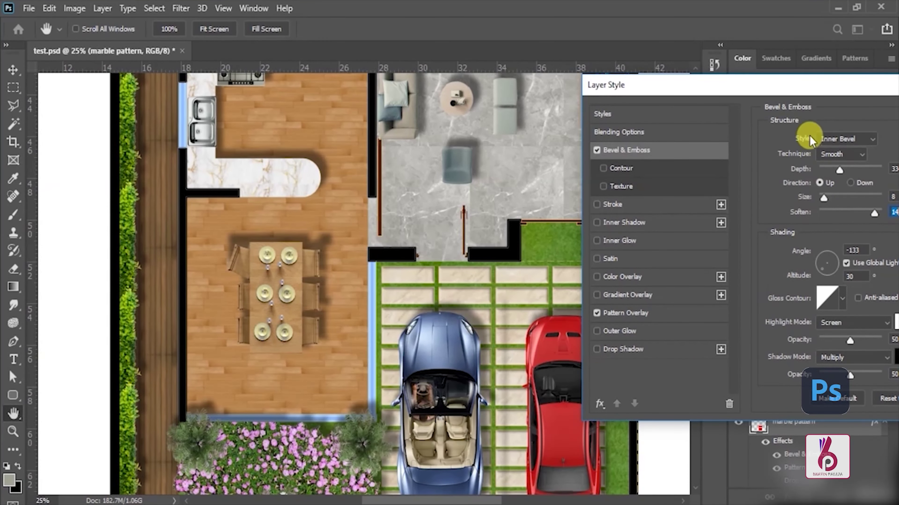
left_click_drag(716, 97, 629, 91)
left_click(856, 103)
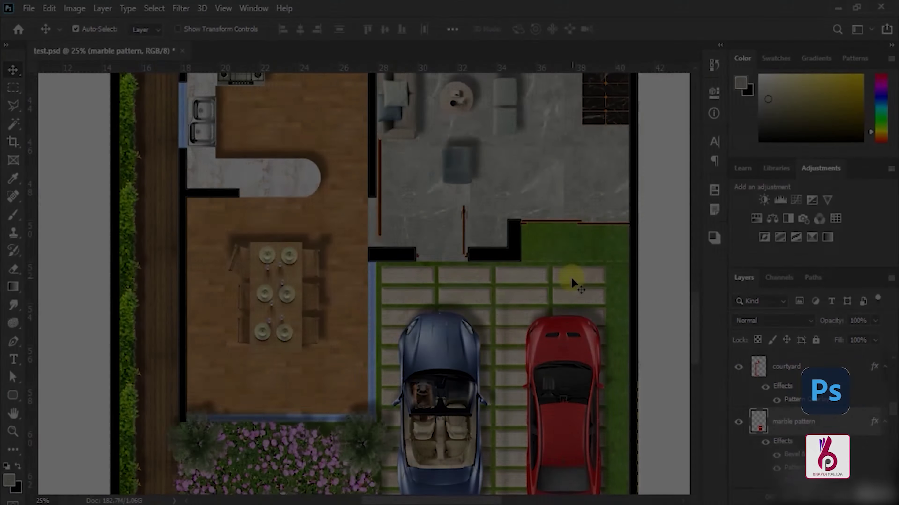
Zoom in on the dining area and pan to frame the kitchen floor.
key("z")
left_click(421, 321)
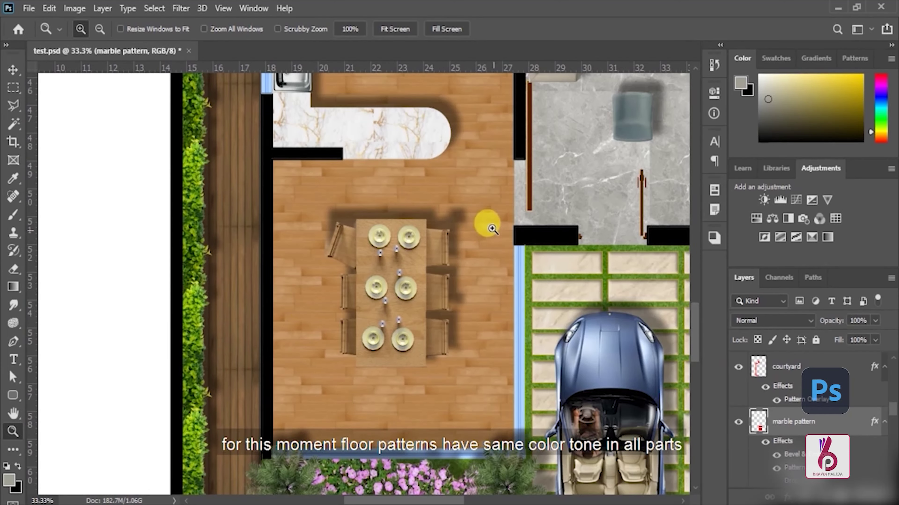
left_click_drag(472, 189, 465, 438)
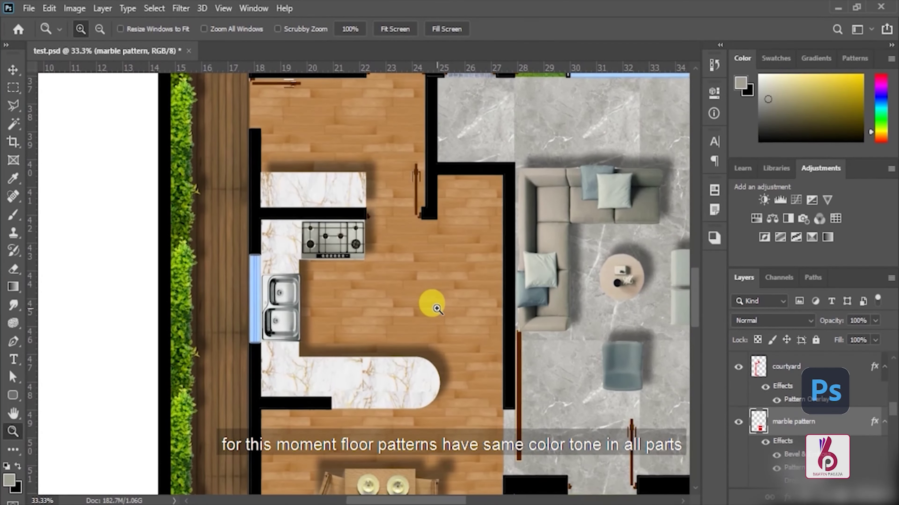
left_click(434, 310)
left_click(436, 315, "alt")
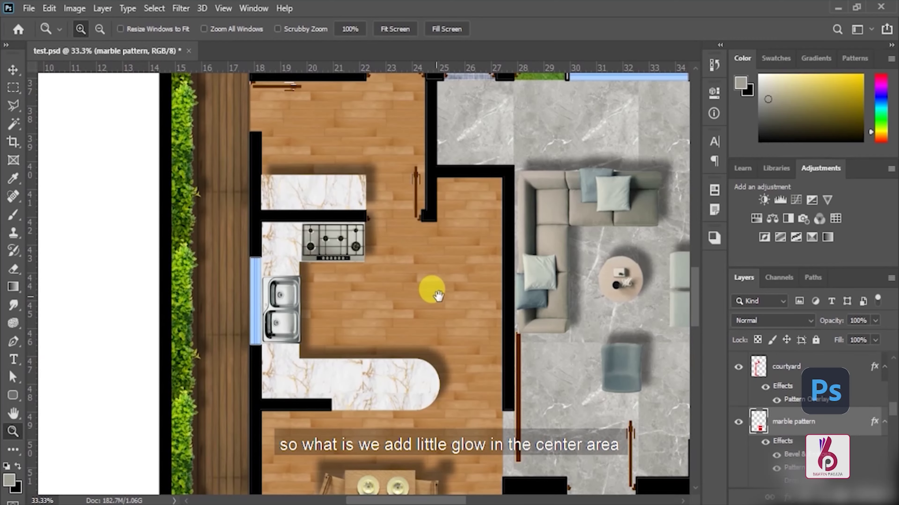
left_click_drag(438, 296, 448, 304)
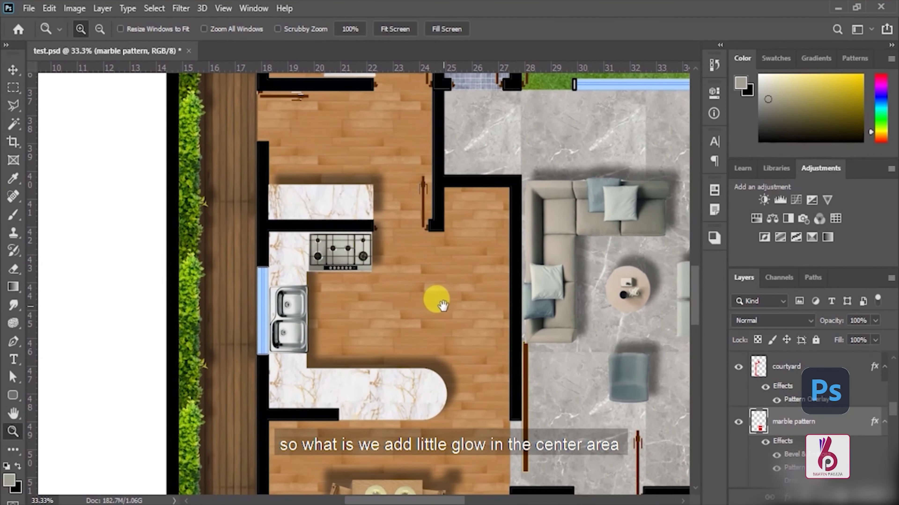
Select the kitchen floor layer and open its Layer Style settings.
key("v")
right_click(427, 285)
left_click(442, 291)
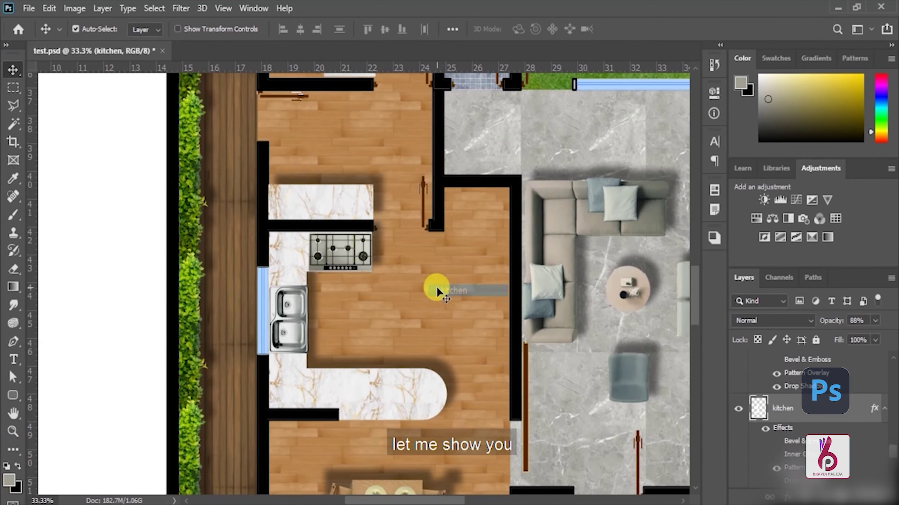
right_click(821, 408)
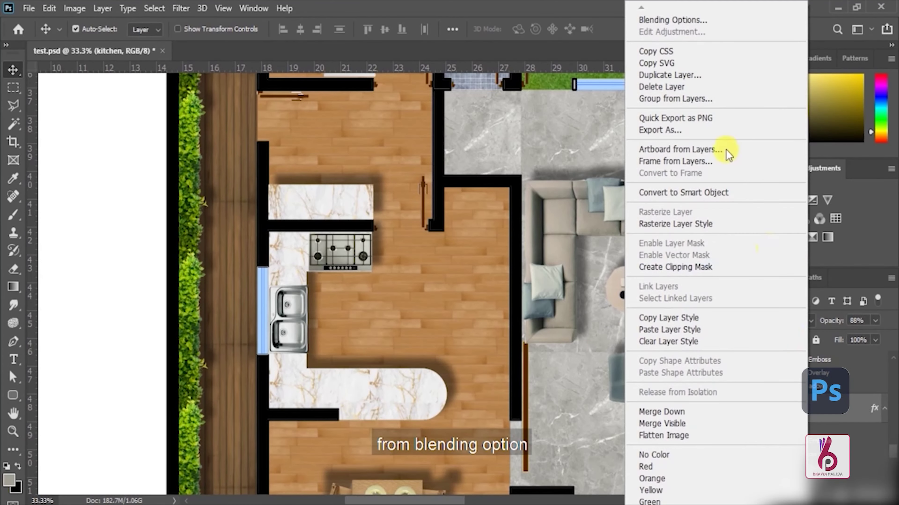
left_click(688, 20)
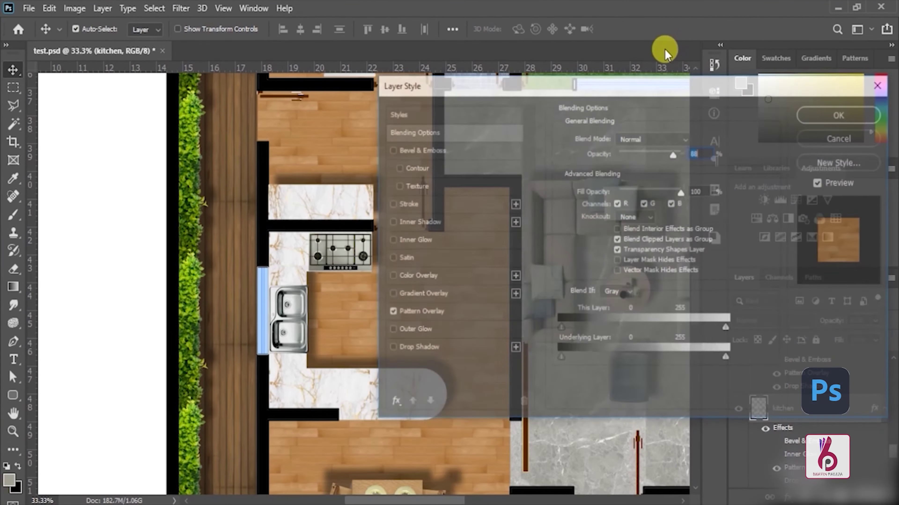
left_click_drag(467, 90, 649, 85)
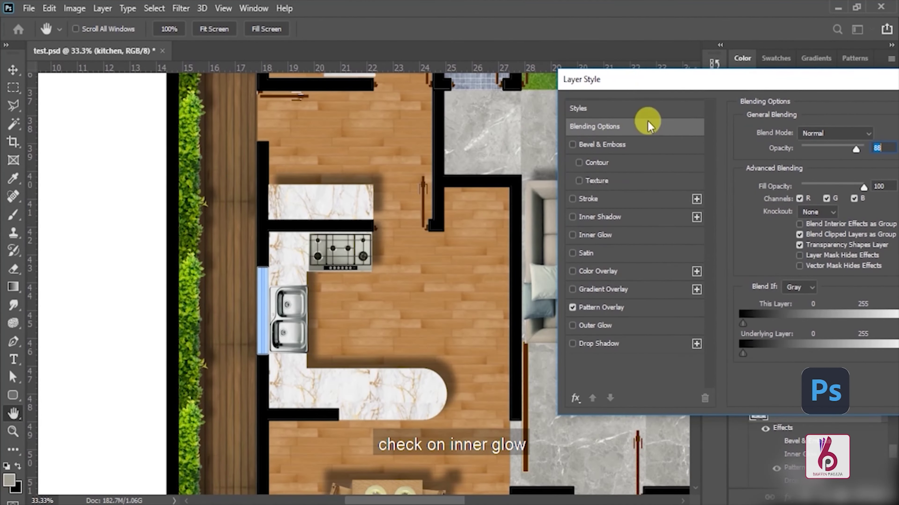
Add a Screen-mode Inner Glow of 240 px size and 63% opacity to the kitchen, and apply it.
left_click(572, 235)
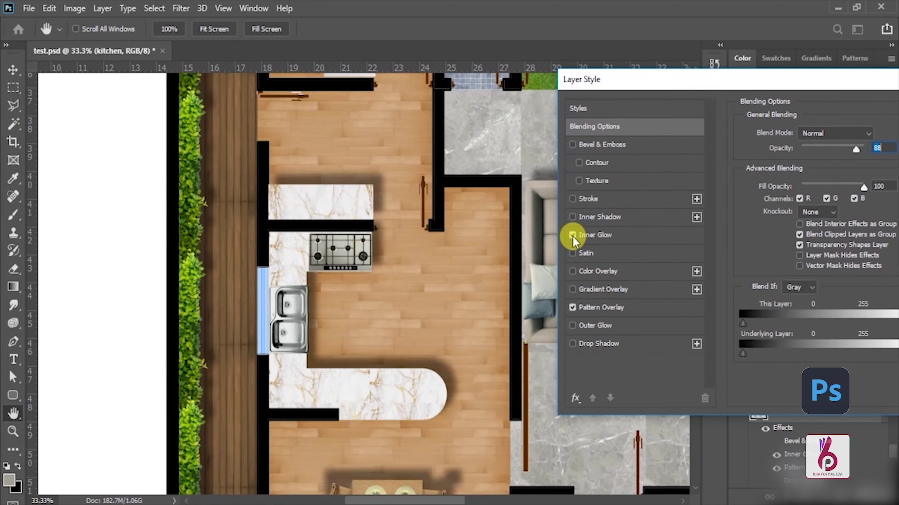
left_click(598, 235)
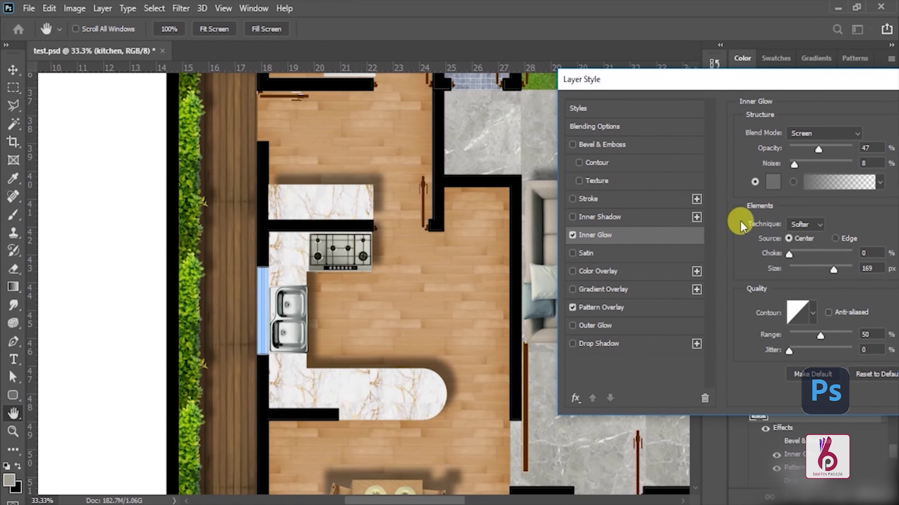
left_click_drag(833, 268, 808, 269)
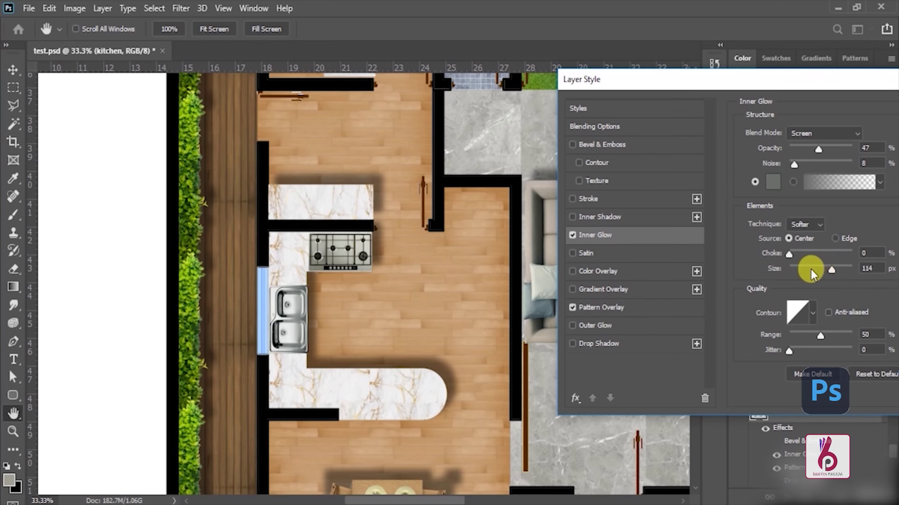
left_click(839, 268)
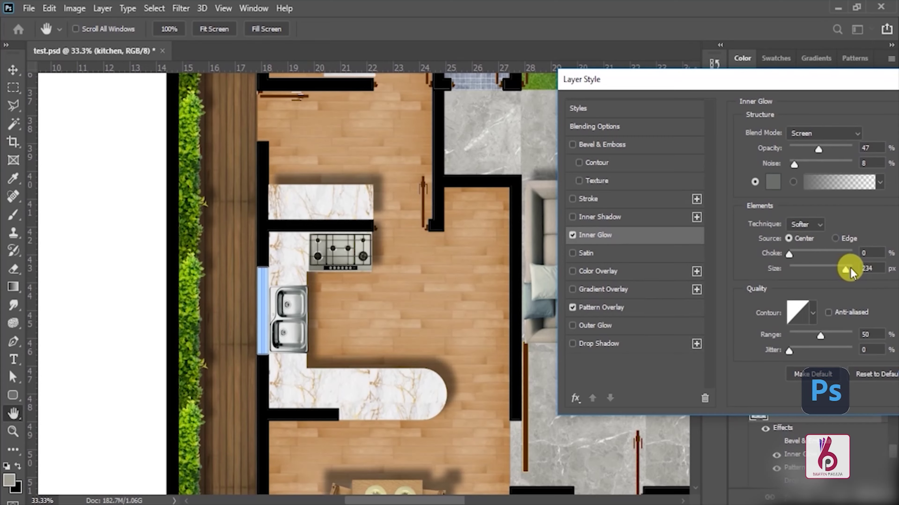
left_click_drag(850, 267, 843, 267)
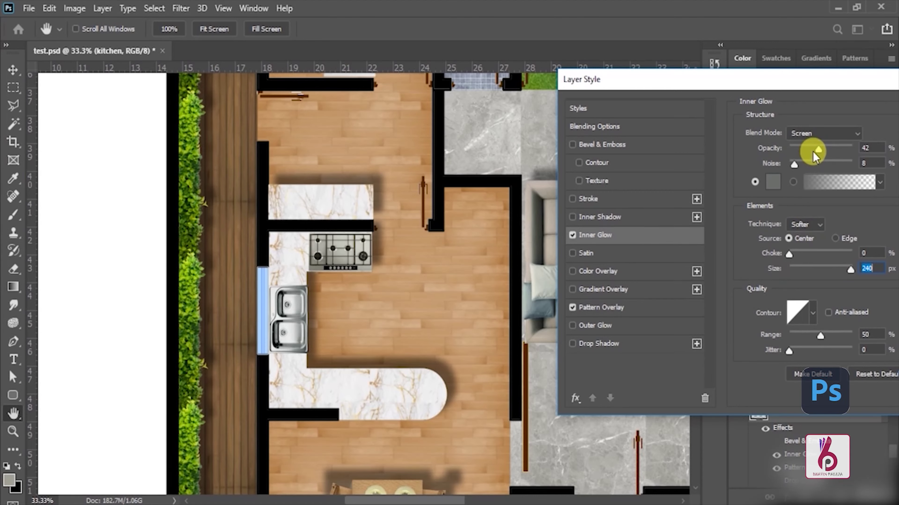
left_click_drag(818, 156, 811, 152)
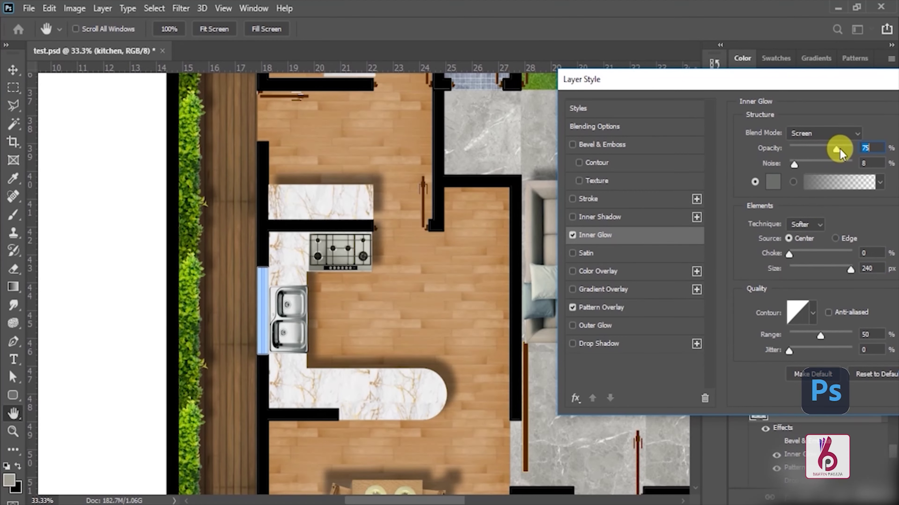
left_click(813, 149)
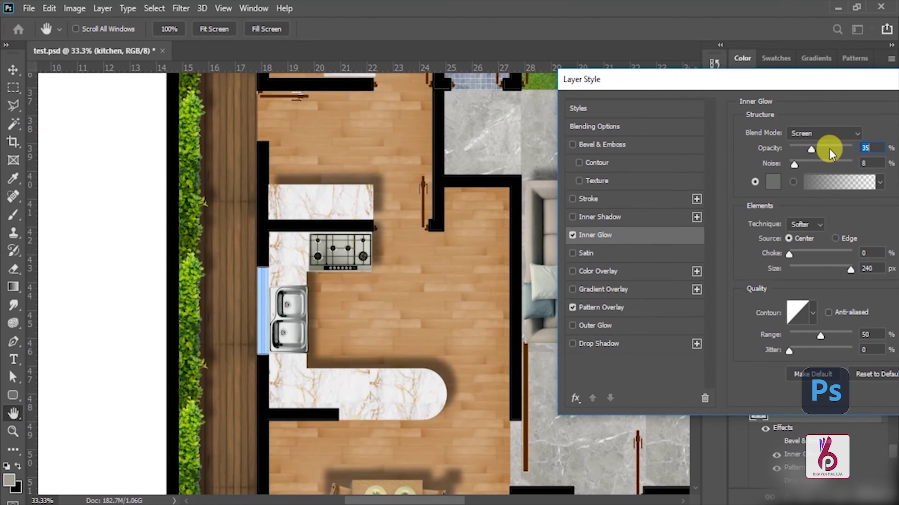
mouse_move(829, 150)
left_mouse_down()
mouse_move(802, 149)
mouse_move(845, 150)
left_mouse_up()
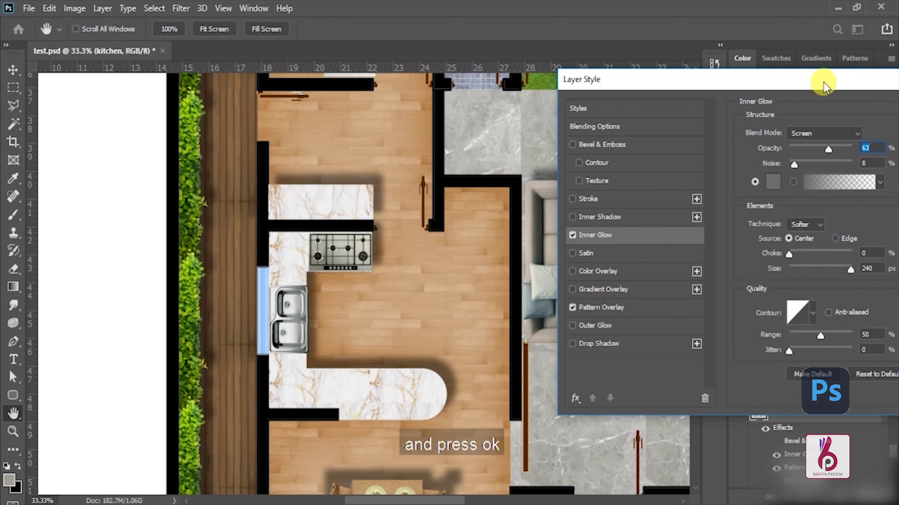
left_click_drag(824, 83, 686, 74)
left_click(883, 99)
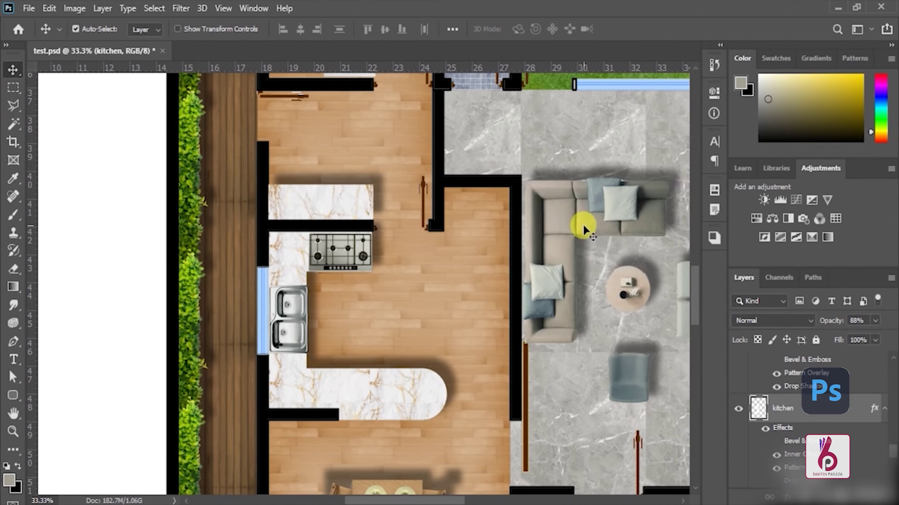
Select the living room floor layer and enable an Inner Glow in its Layer Style.
left_click_drag(602, 261, 457, 216)
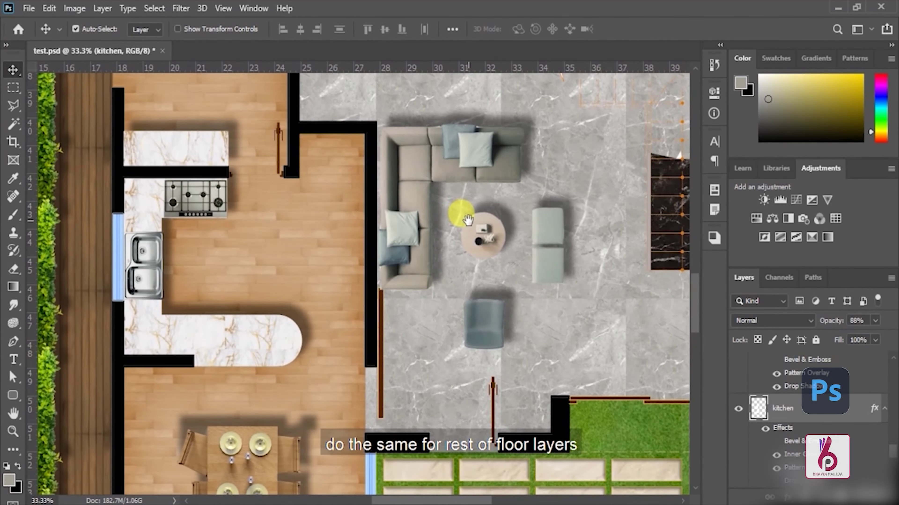
right_click(566, 163)
left_click(596, 177)
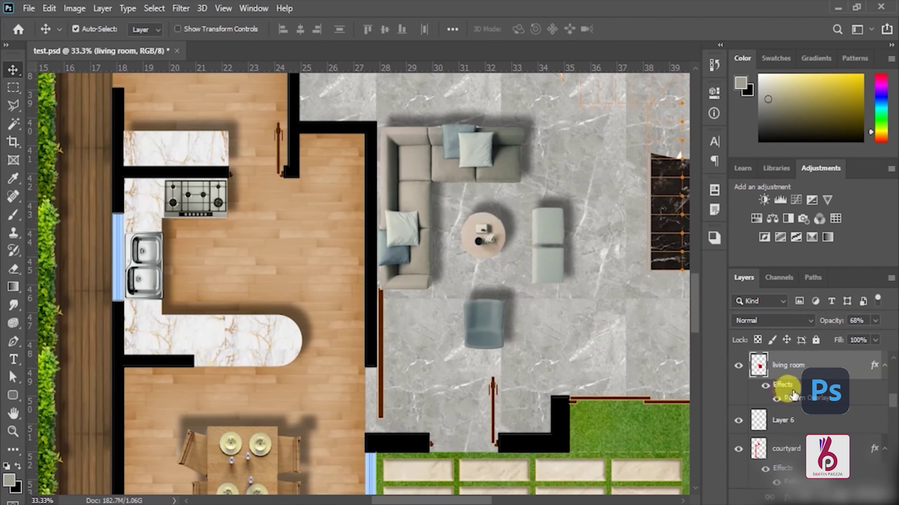
right_click(806, 391)
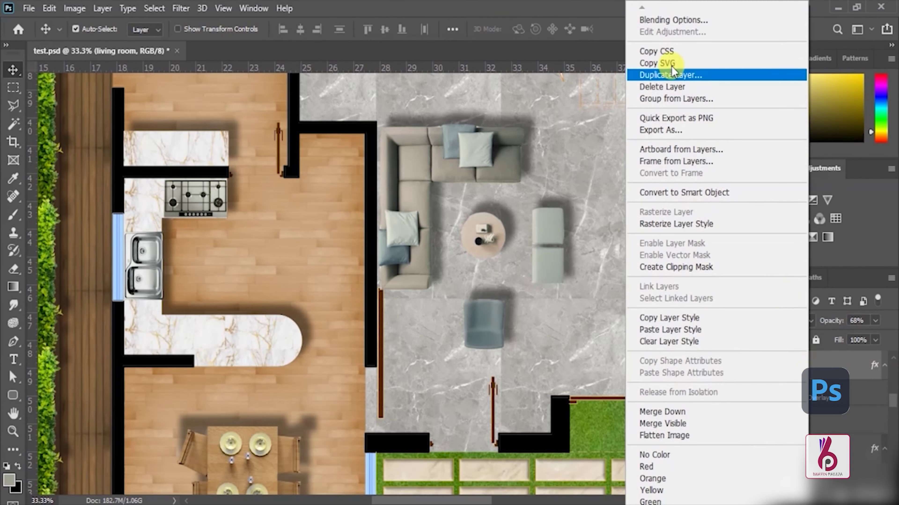
left_click(528, 168)
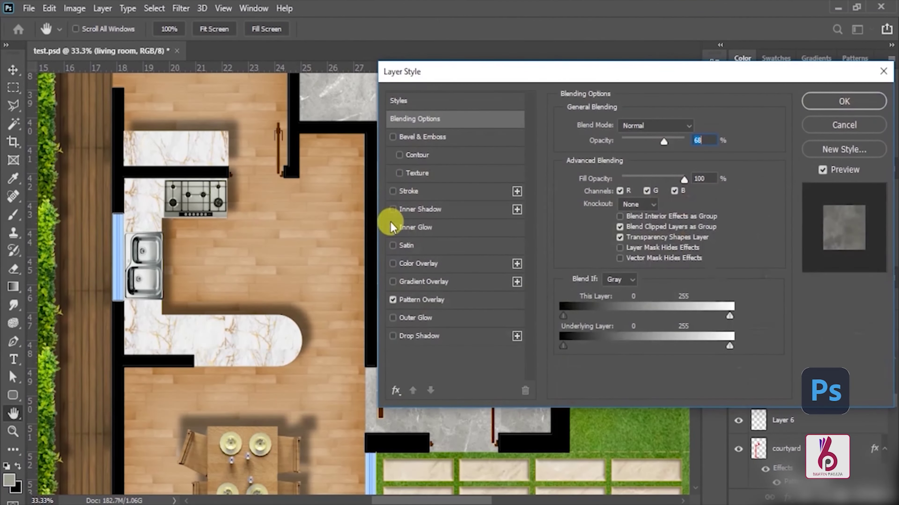
left_click(392, 227)
left_click_drag(450, 76, 648, 103)
left_click(642, 255)
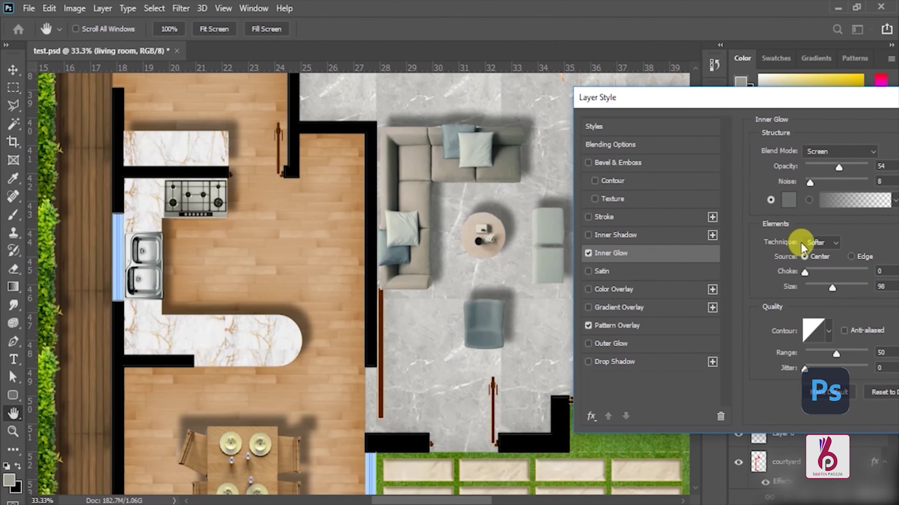
Set the living room Inner Glow to light grey e4e7e4, 31% opacity and 174 px size.
left_click_drag(819, 287, 862, 286)
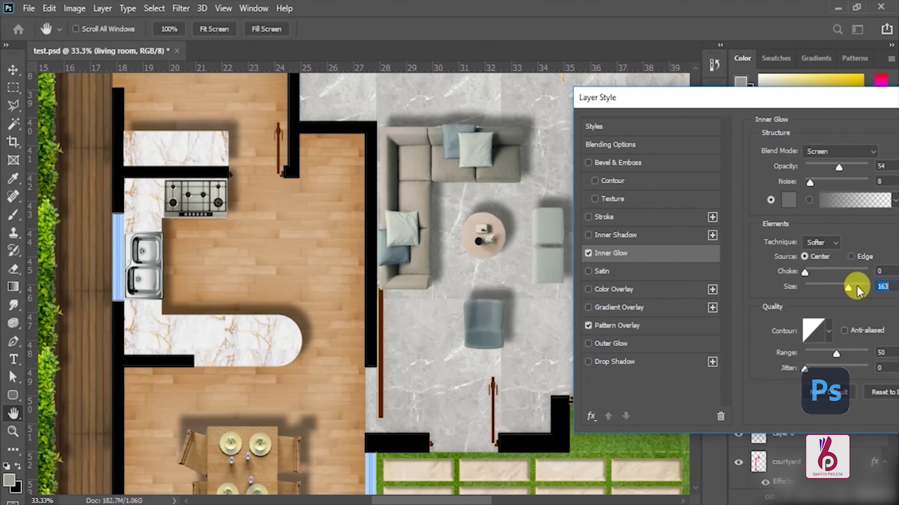
left_click_drag(839, 167, 825, 167)
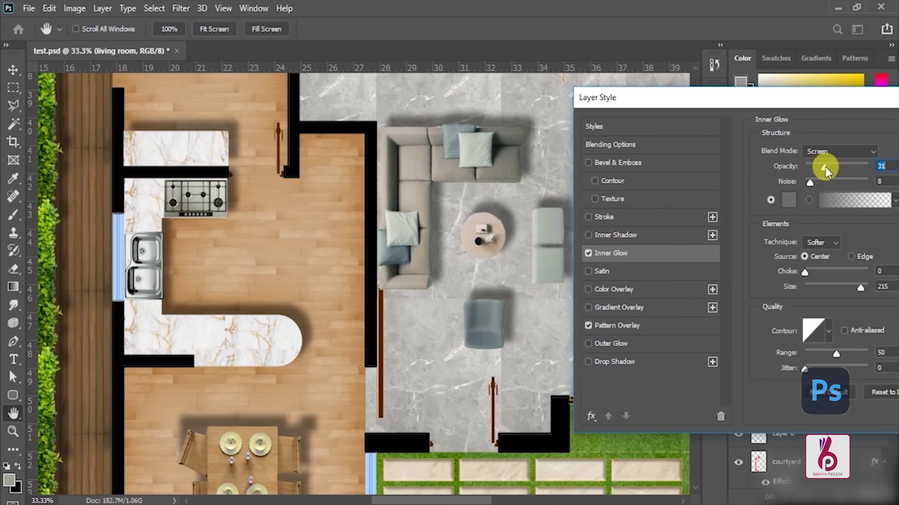
left_click(788, 201)
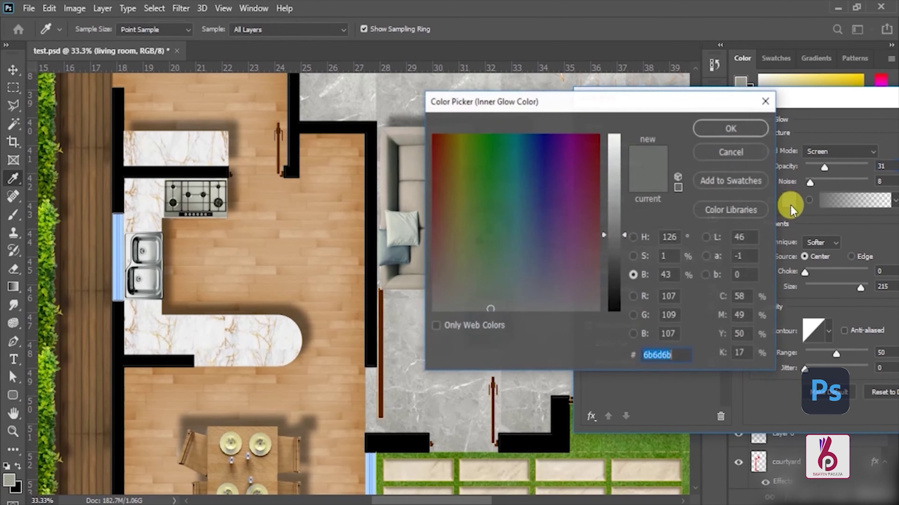
left_click_drag(617, 239, 626, 277)
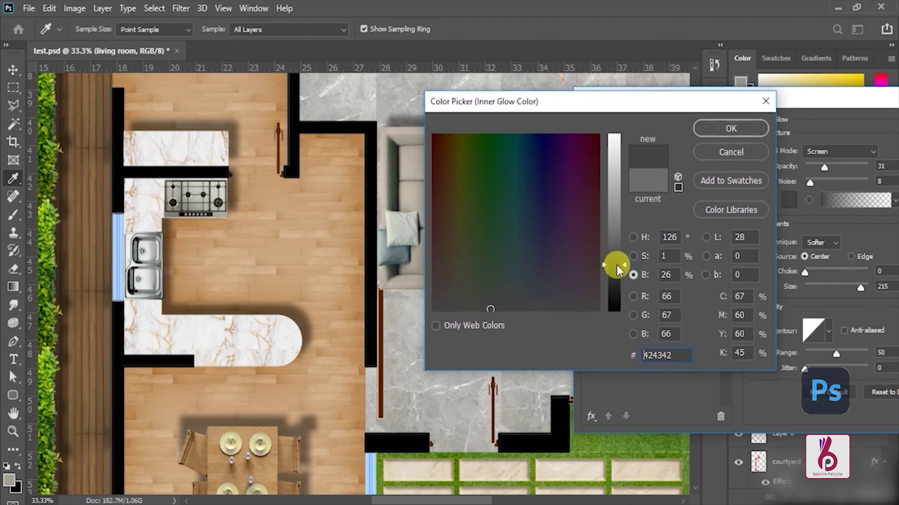
left_click(731, 128)
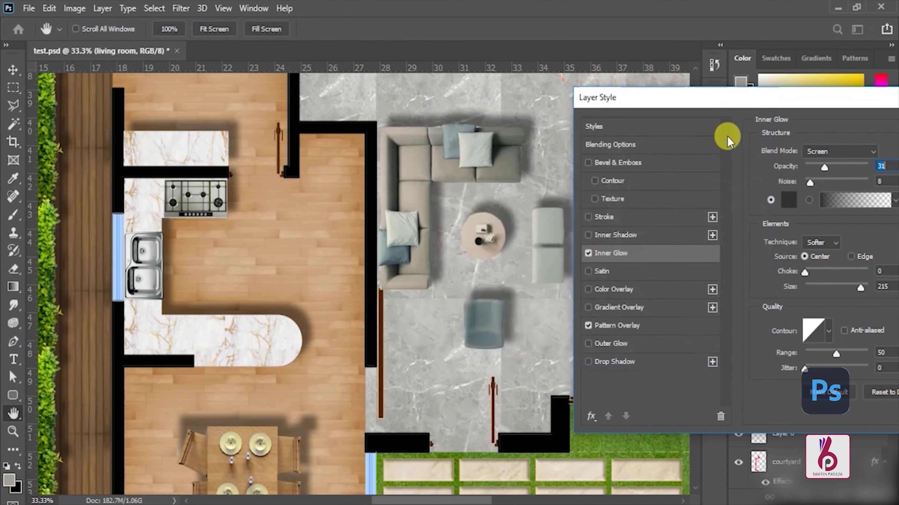
left_click(791, 203)
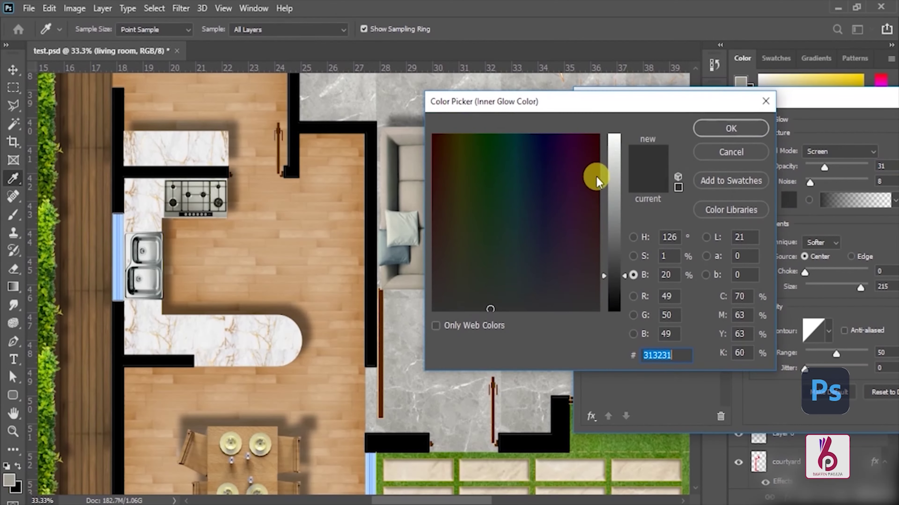
left_click_drag(601, 177, 622, 151)
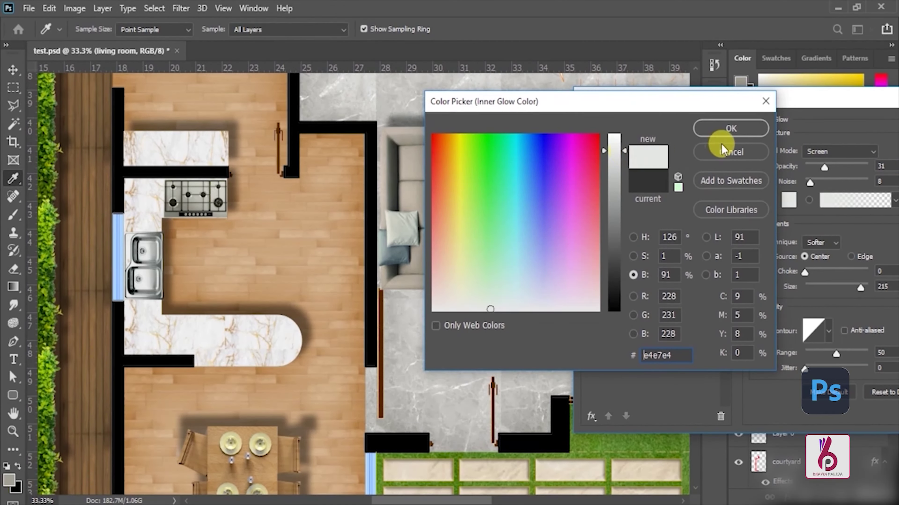
left_click(731, 128)
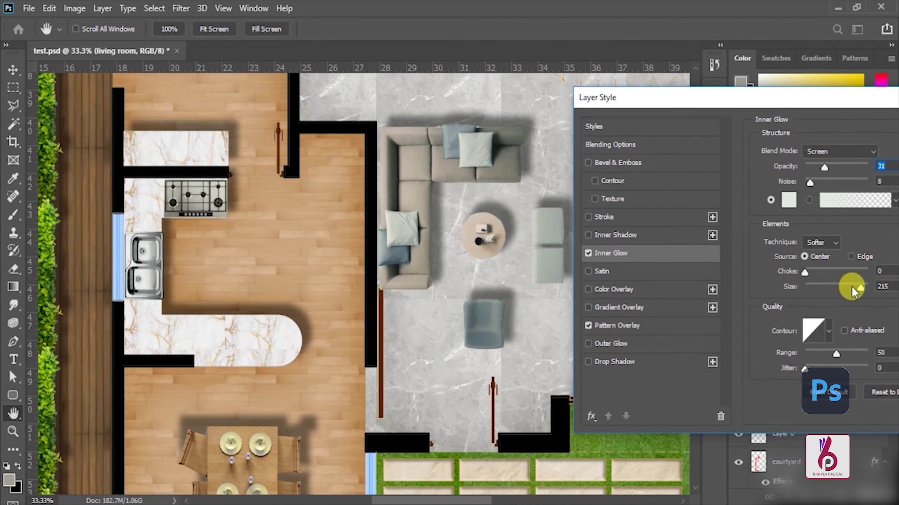
left_click_drag(861, 288, 851, 288)
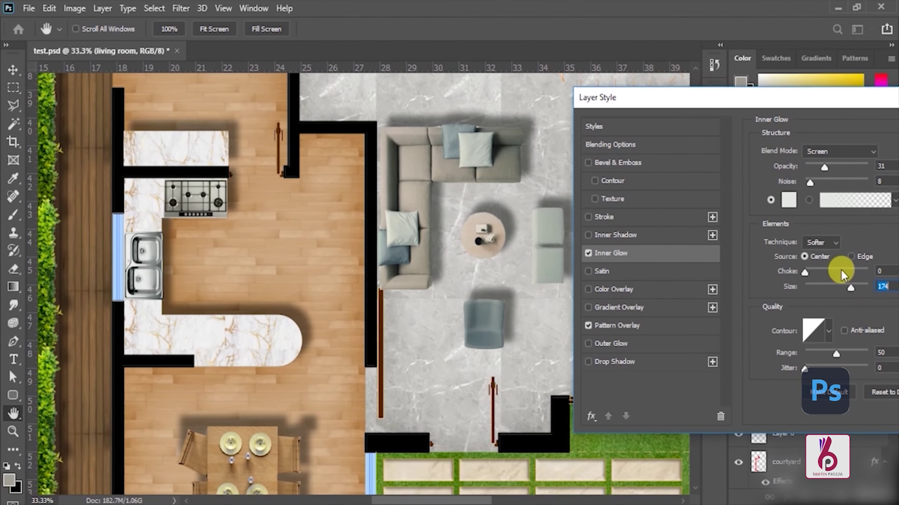
mouse_move(790, 99)
left_mouse_down()
mouse_move(658, 134)
mouse_move(505, 191)
left_mouse_up()
Confirm the living room glow and zoom in on the bathrooms area.
left_click(712, 226)
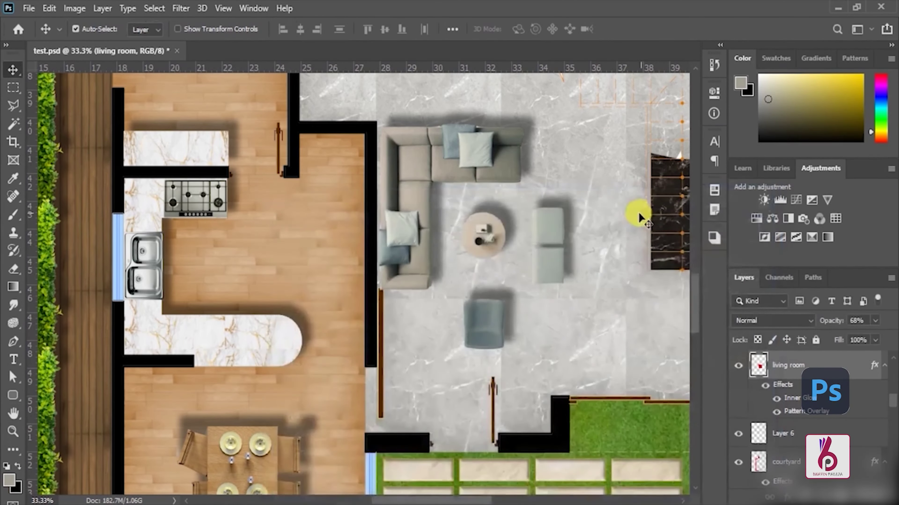
key("z")
left_click(560, 197, "alt")
mouse_move(565, 201)
left_mouse_down()
mouse_move(537, 257)
mouse_move(489, 90)
mouse_move(493, 214)
left_mouse_up()
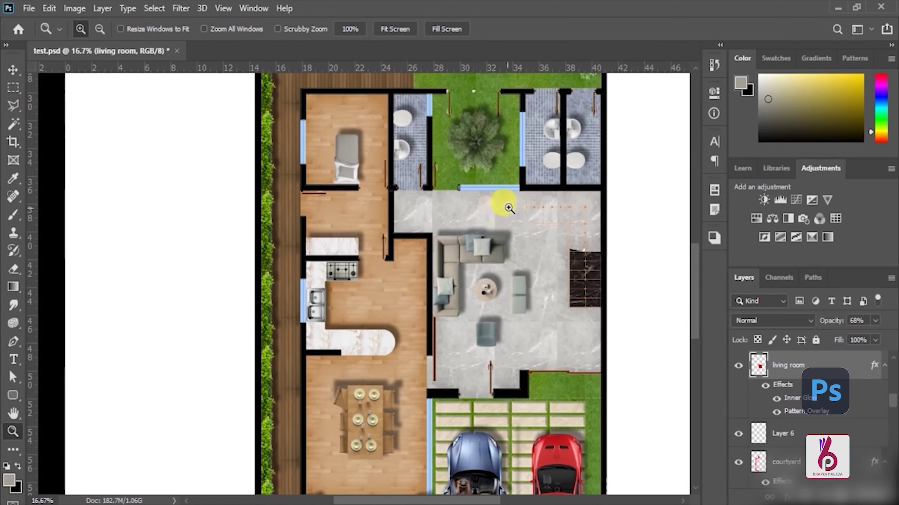
left_click(566, 119)
Select the bathrooms layer from the canvas and open its Blending Options.
key("v")
right_click(601, 176)
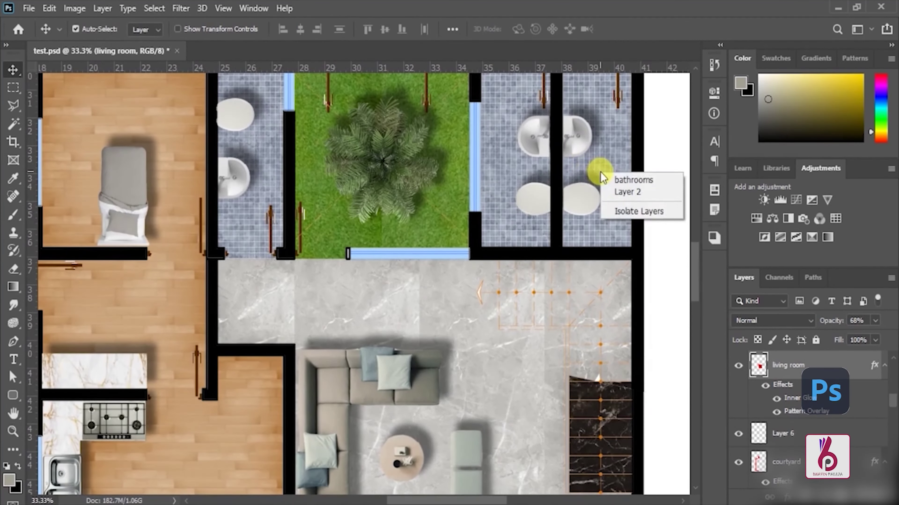
left_click(633, 180)
right_click(803, 368)
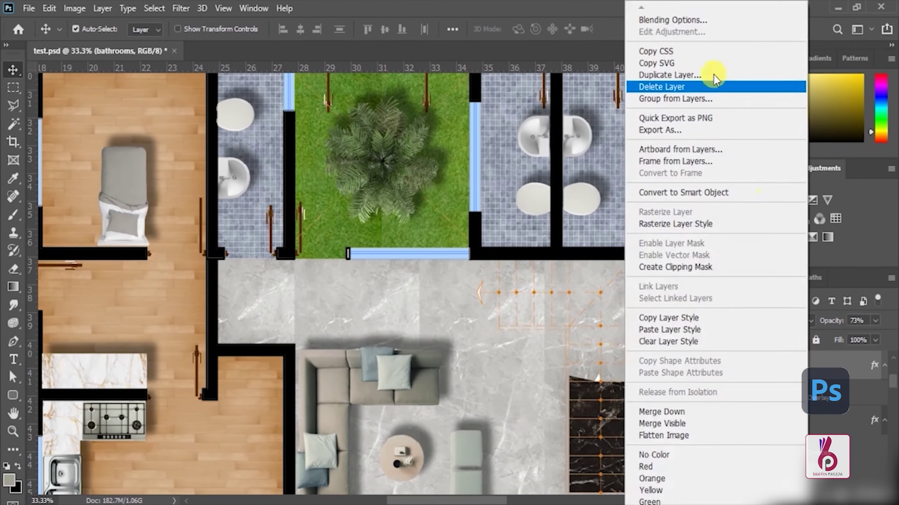
left_click(704, 27)
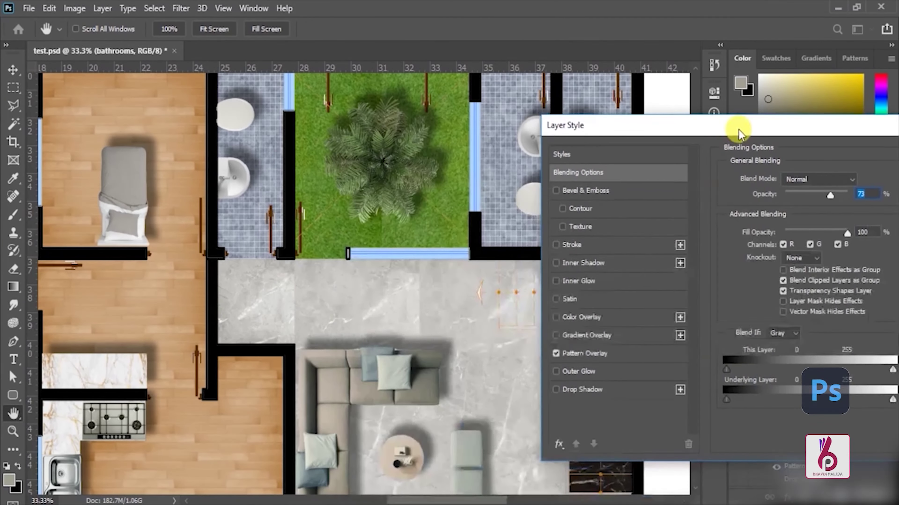
Add an Inner Glow to the bathrooms with size 158 px, choke 6% and 100% opacity.
left_click_drag(739, 133, 757, 133)
left_click(577, 281)
left_click_drag(603, 127, 695, 132)
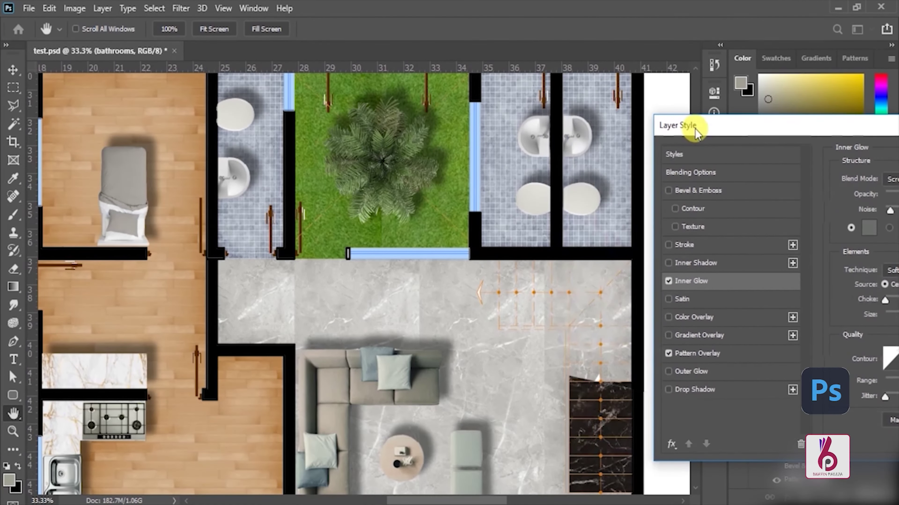
mouse_move(772, 137)
left_mouse_down()
mouse_move(445, 261)
mouse_move(452, 274)
left_mouse_up()
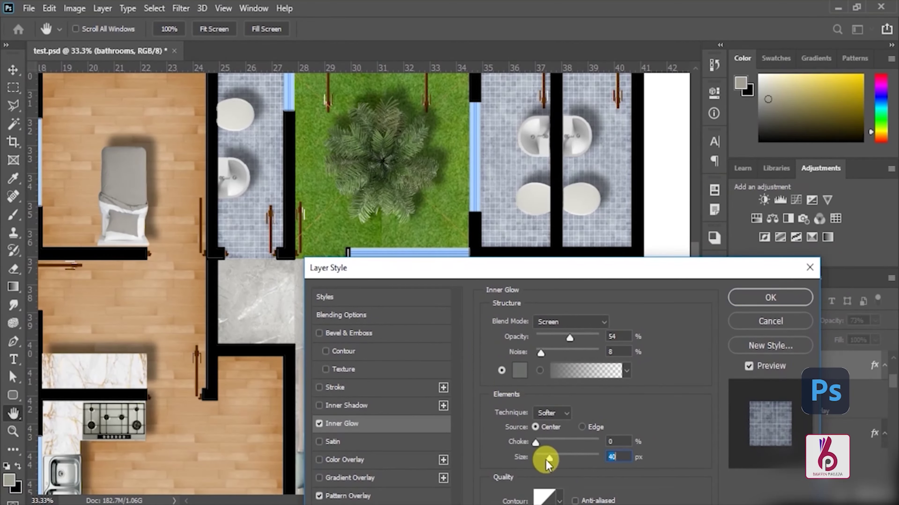
left_click_drag(551, 460, 577, 458)
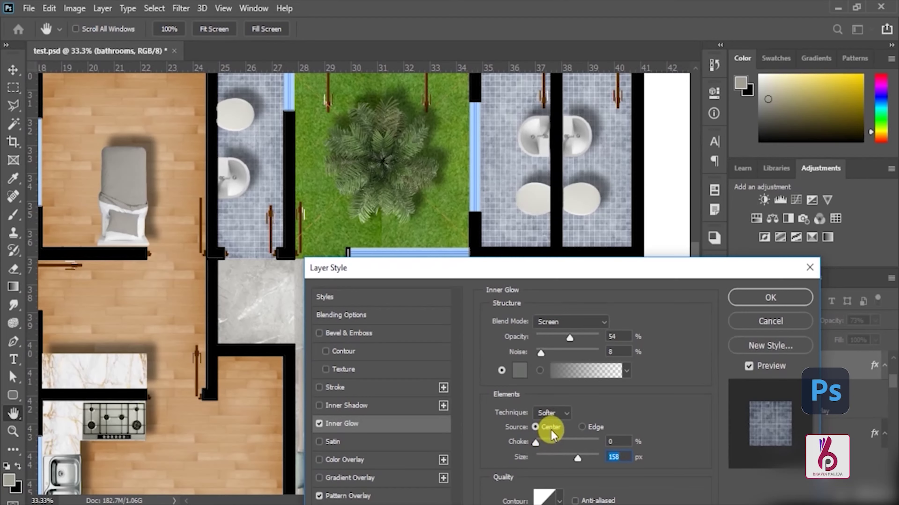
left_click_drag(547, 445, 541, 440)
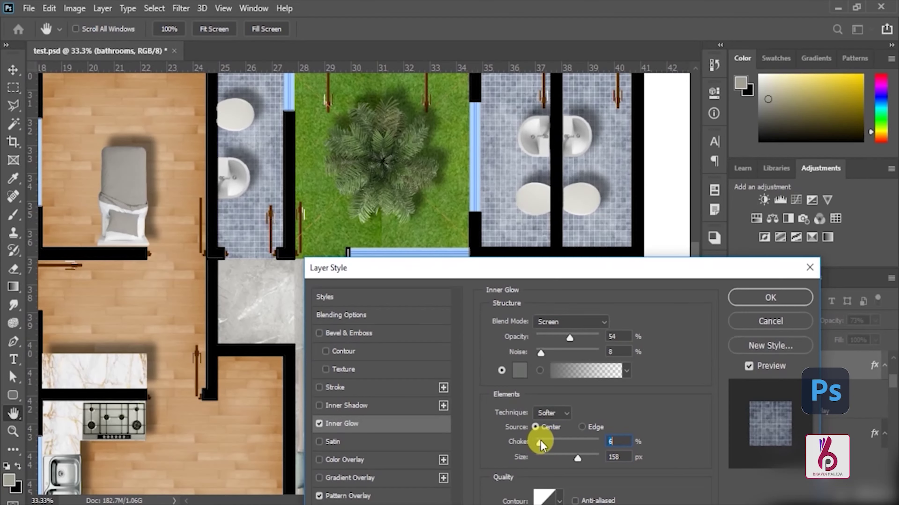
left_click_drag(567, 339, 592, 340)
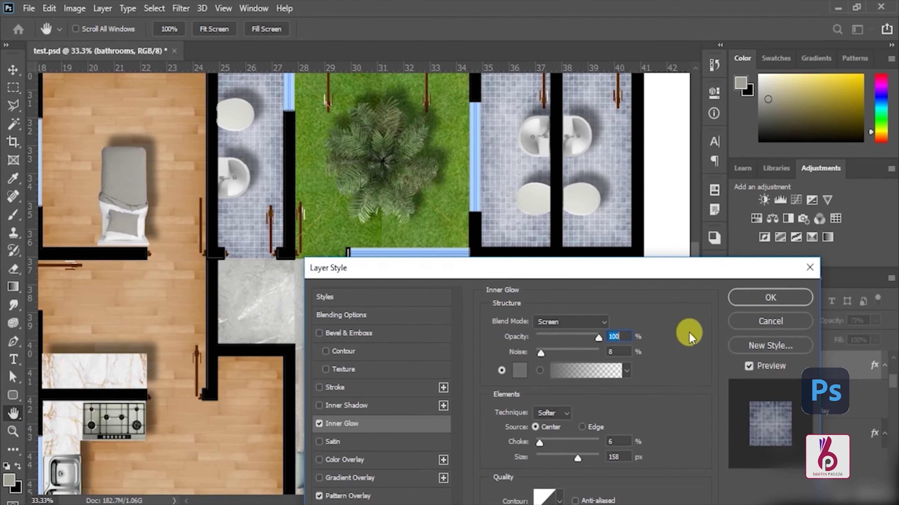
left_click(756, 301)
Zoom out to the whole plan and make the courtyard layer active.
key("z")
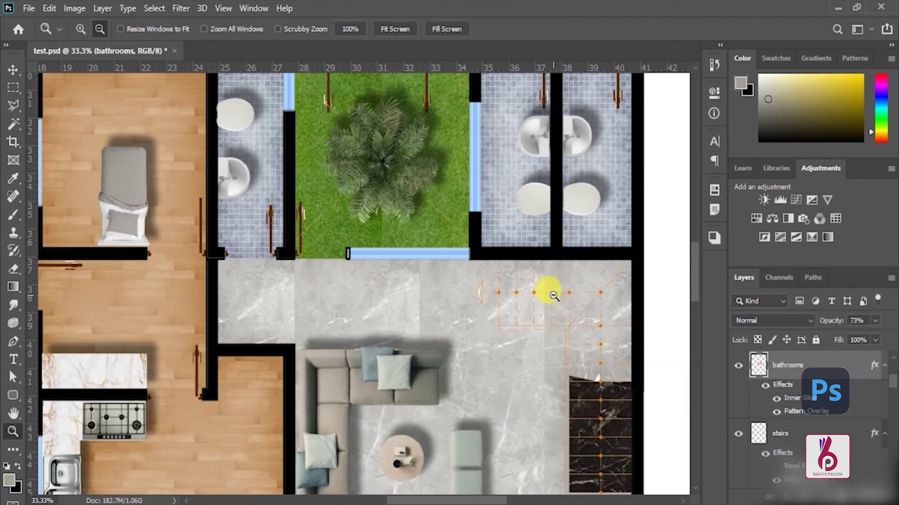
left_click(542, 291, "alt")
left_click(531, 311, "alt")
left_click_drag(504, 348, 540, 402)
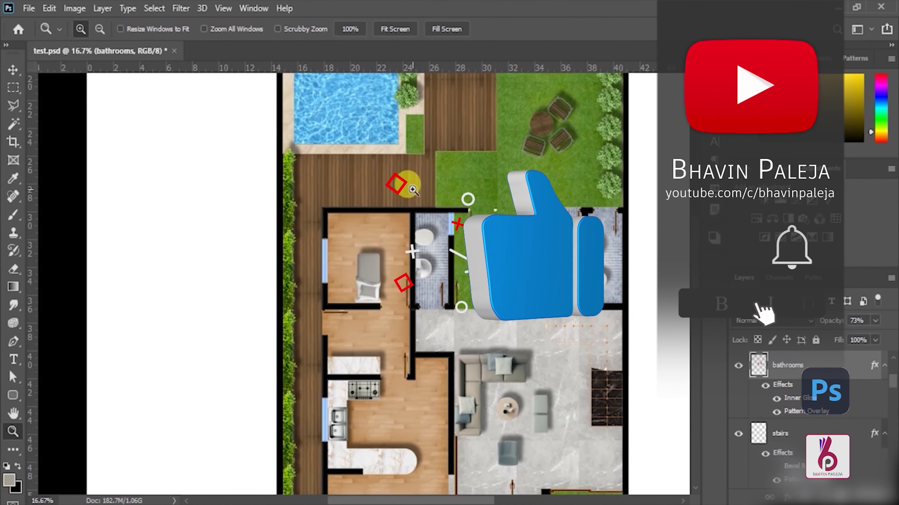
key("v")
right_click(414, 188)
left_click(431, 195)
right_click(796, 448)
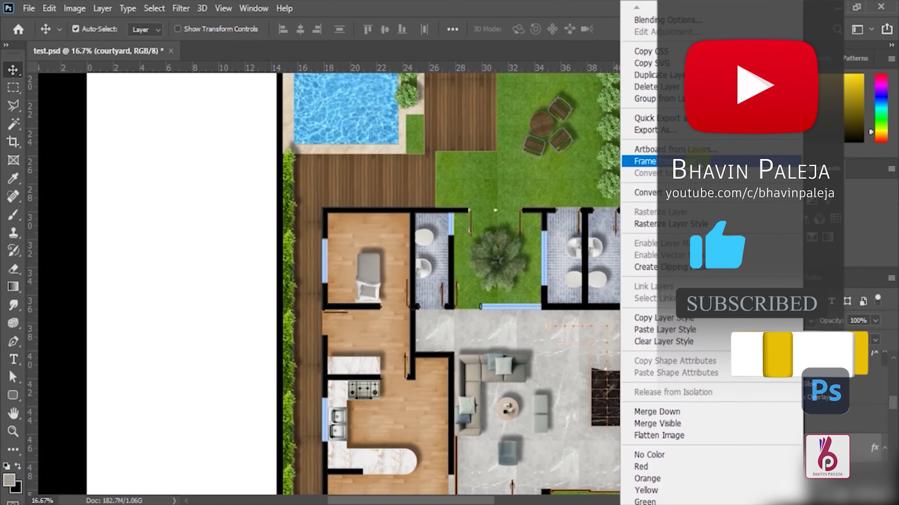
key("Escape")
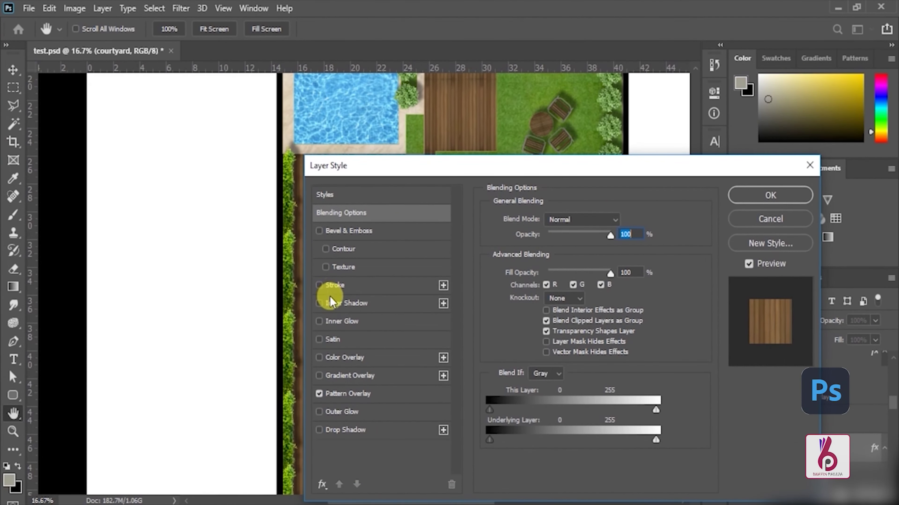
Add an Inner Glow to the courtyard at 50% opacity and 226 px size.
left_click(332, 322)
left_click_drag(404, 166, 566, 168)
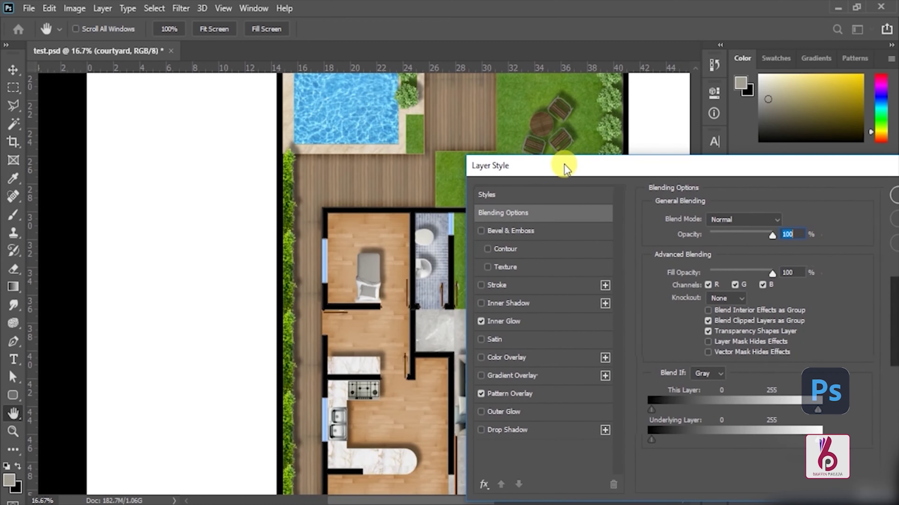
left_click(536, 321)
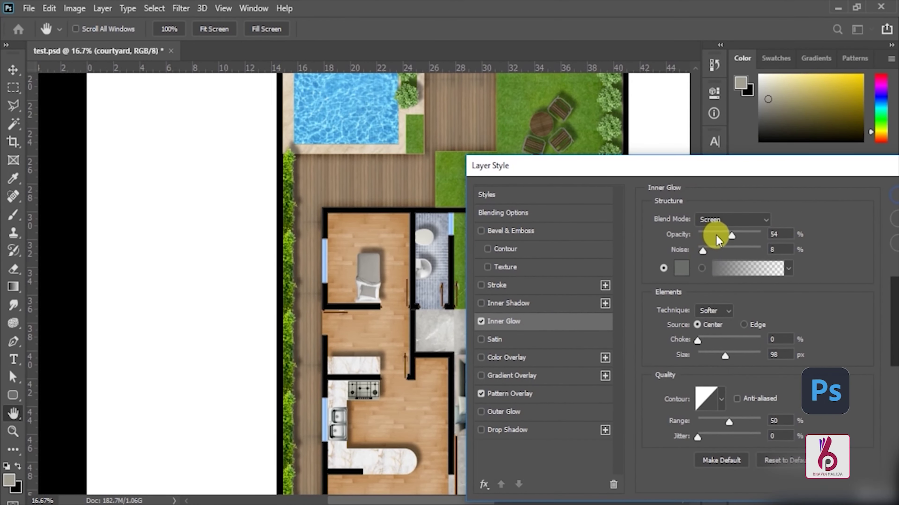
mouse_move(717, 233)
left_mouse_down()
mouse_move(741, 232)
mouse_move(734, 235)
left_mouse_up()
left_click_drag(708, 356, 748, 357)
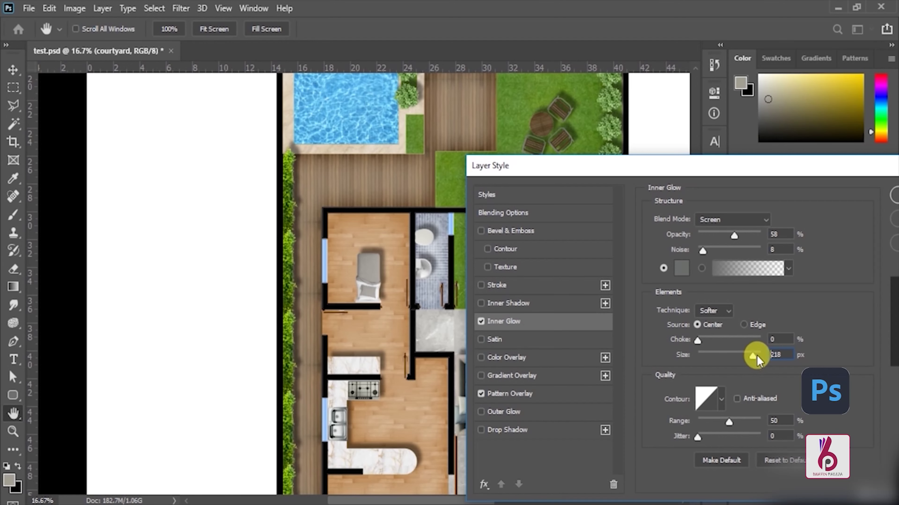
left_click_drag(734, 235, 730, 231)
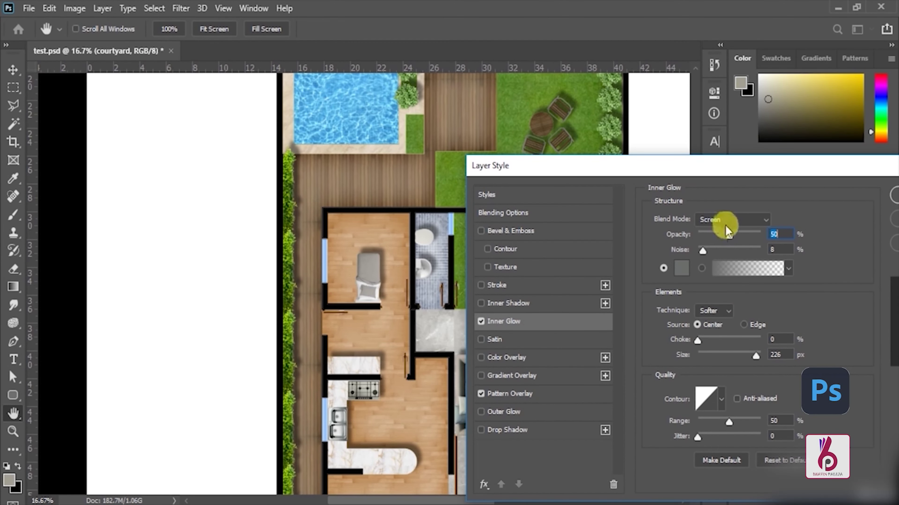
left_click_drag(745, 168, 725, 169)
left_click(880, 194)
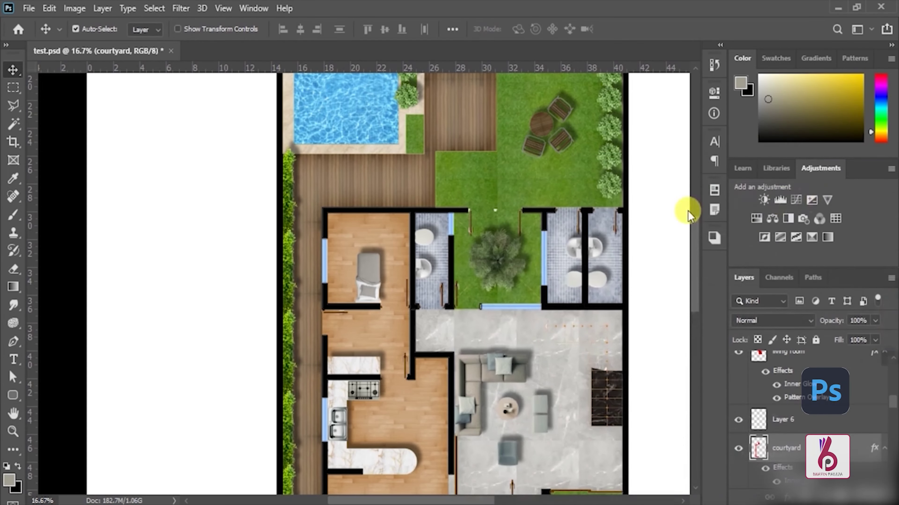
left_click_drag(485, 280, 453, 166)
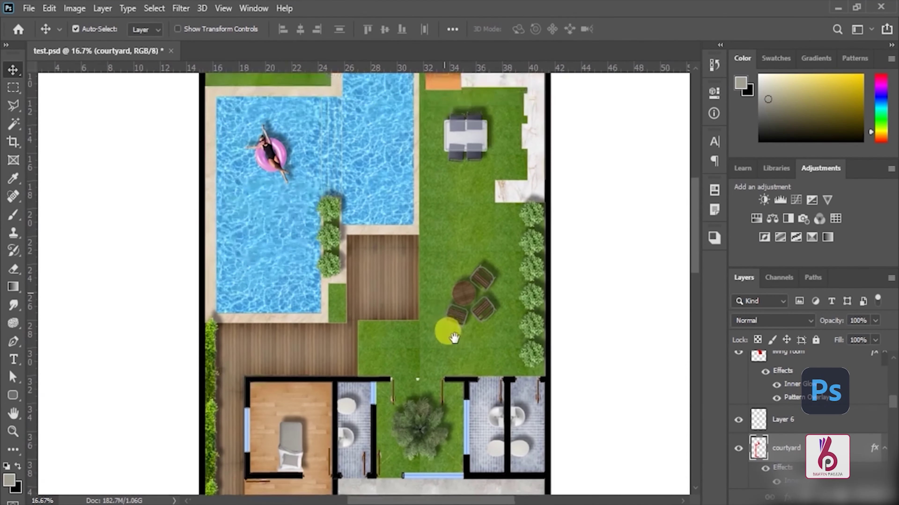